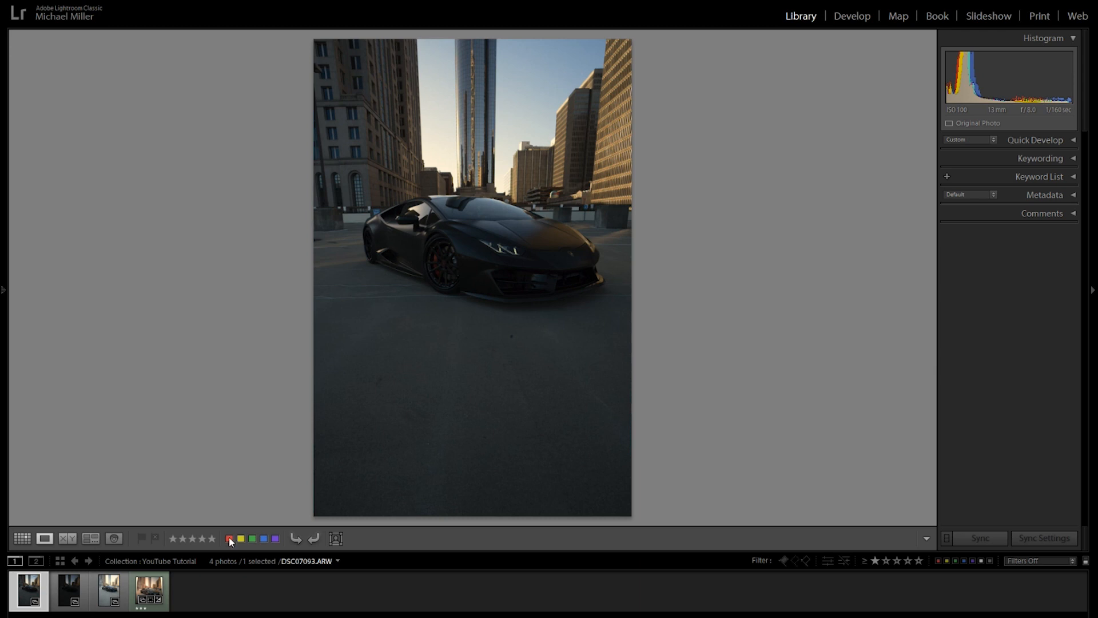
Compare the finished HDR car photo with its three bracketed exposures, from the darkest to the brightest.
{"action": "left_click", "coordinate": [149, 588]}
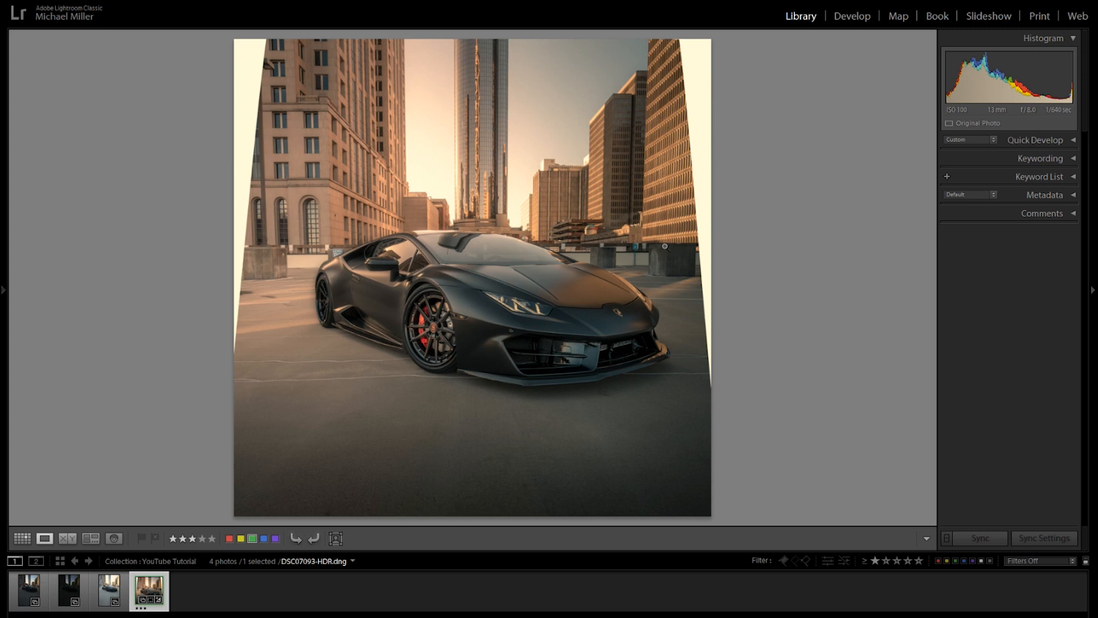
{"action": "left_click", "coordinate": [21, 589]}
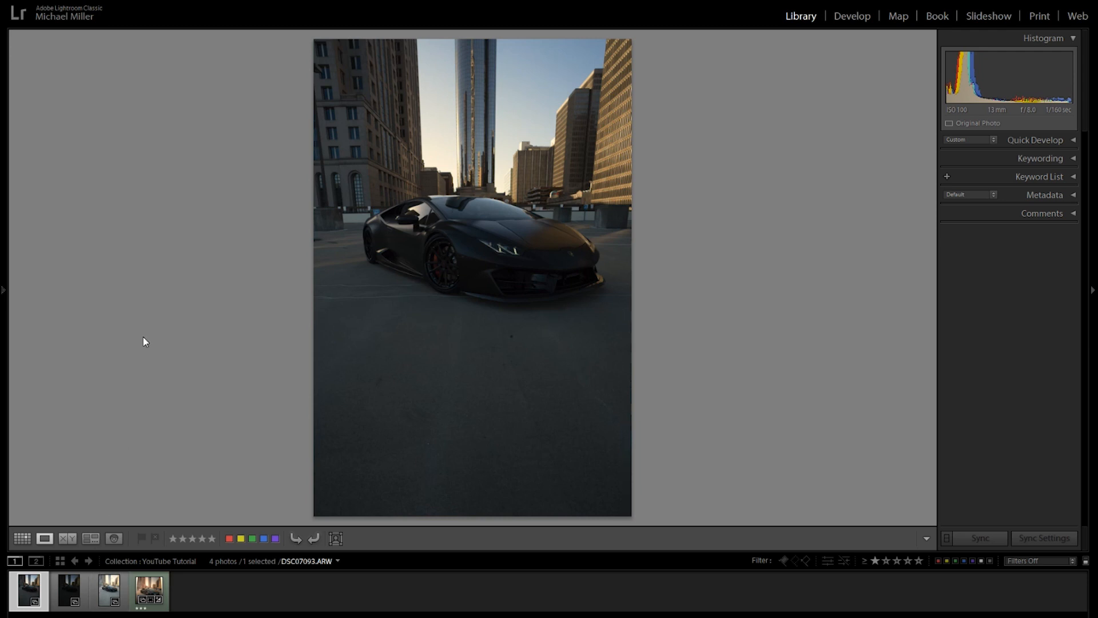
{"action": "key", "text": "Right"}
{"action": "key", "text": "Right"}
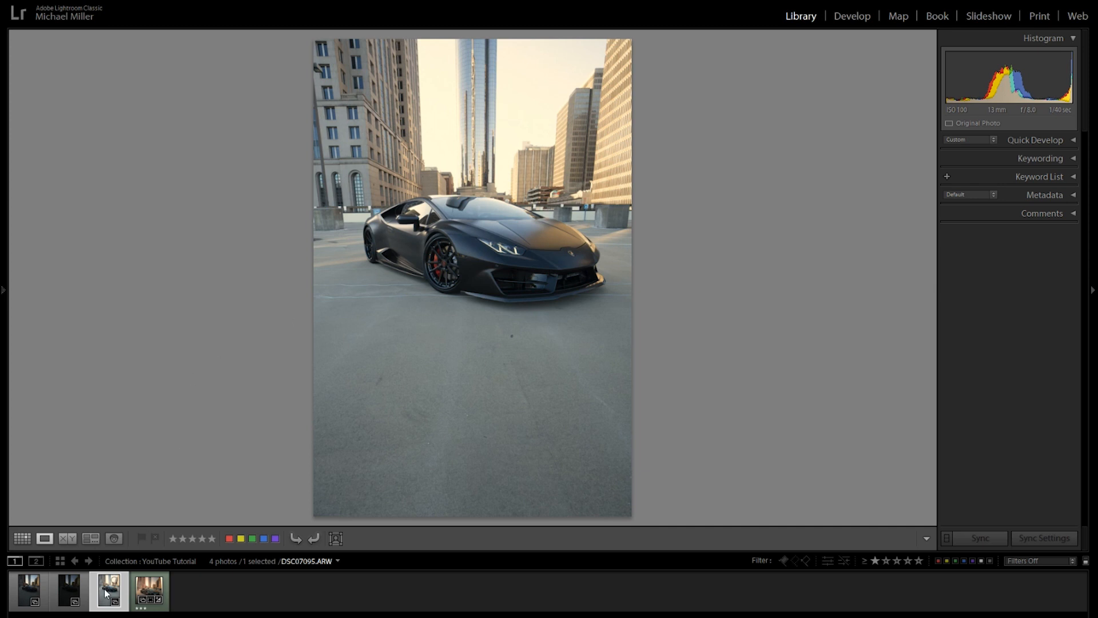
{"action": "key", "text": "Left"}
{"action": "key", "text": "Left"}
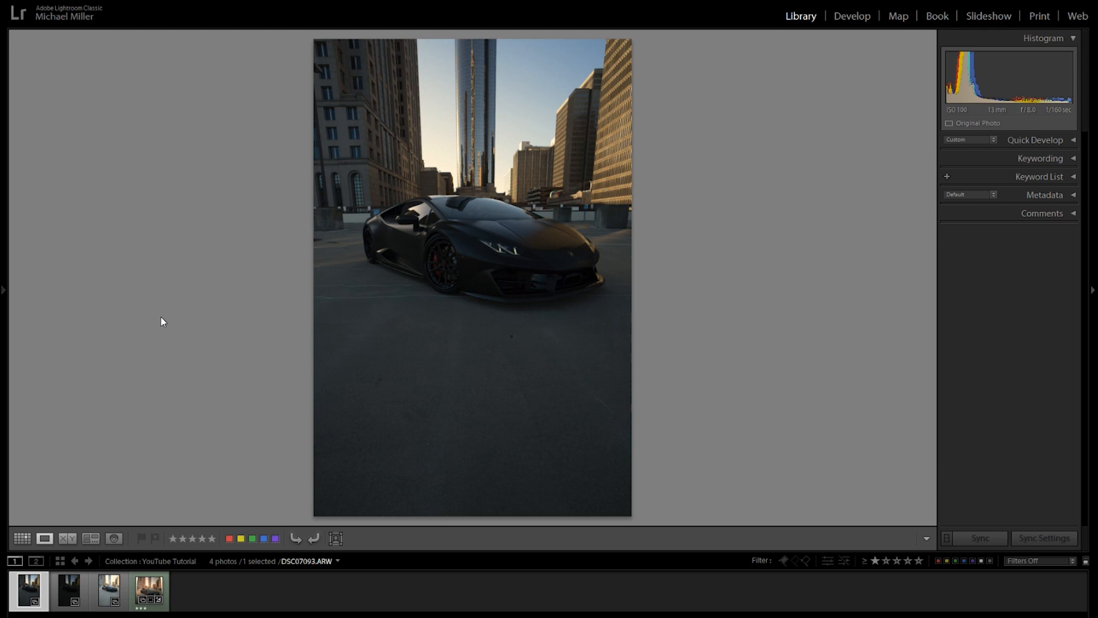
{"action": "key", "text": "Right"}
{"action": "key", "text": "Right"}
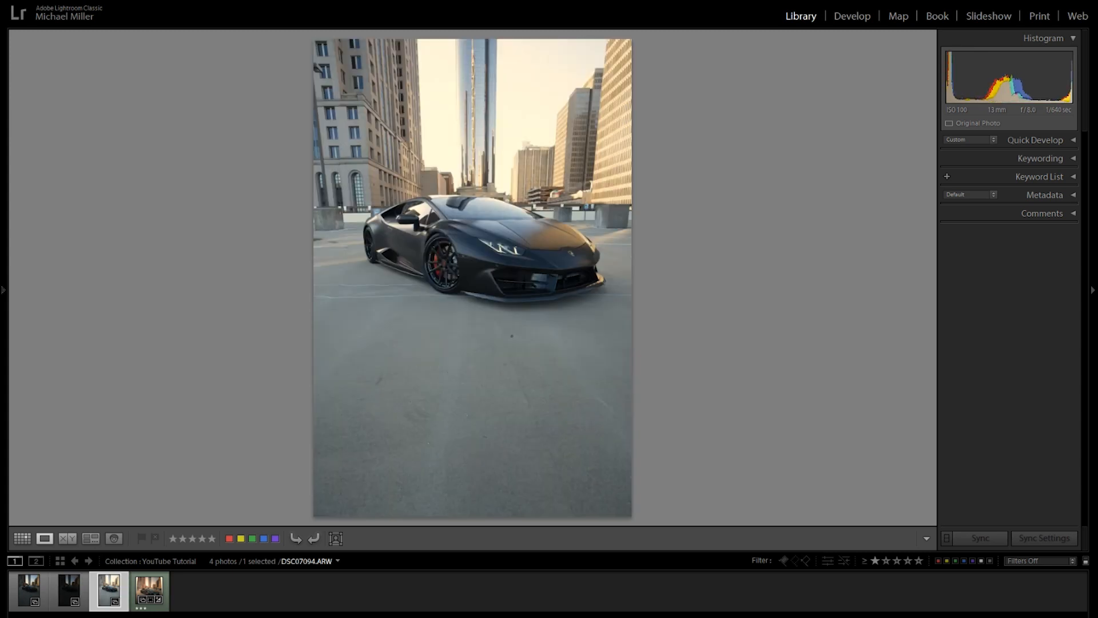
{"action": "key", "text": "Left"}
{"action": "key", "text": "Left"}
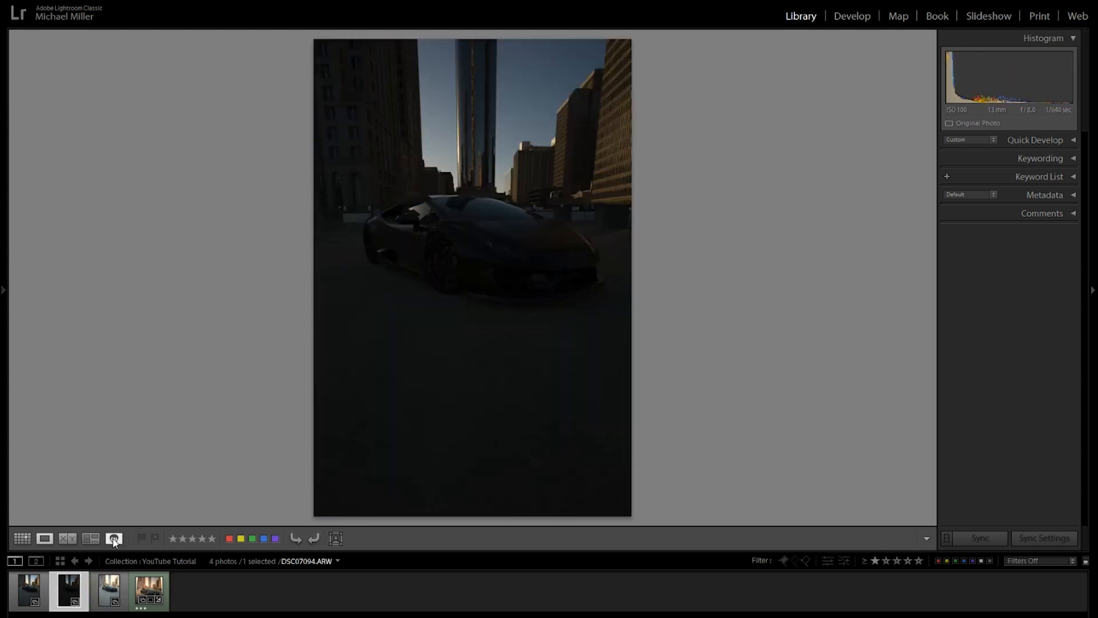
{"action": "right_click", "coordinate": [105, 487]}
{"action": "left_click", "coordinate": [39, 417]}
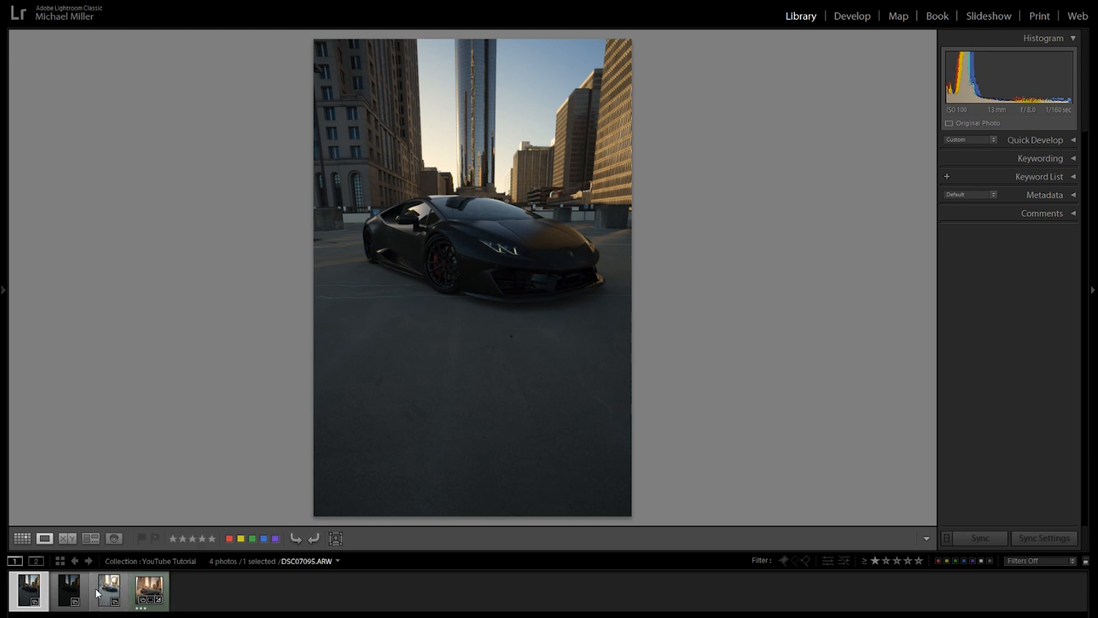
{"action": "key", "text": "Right"}
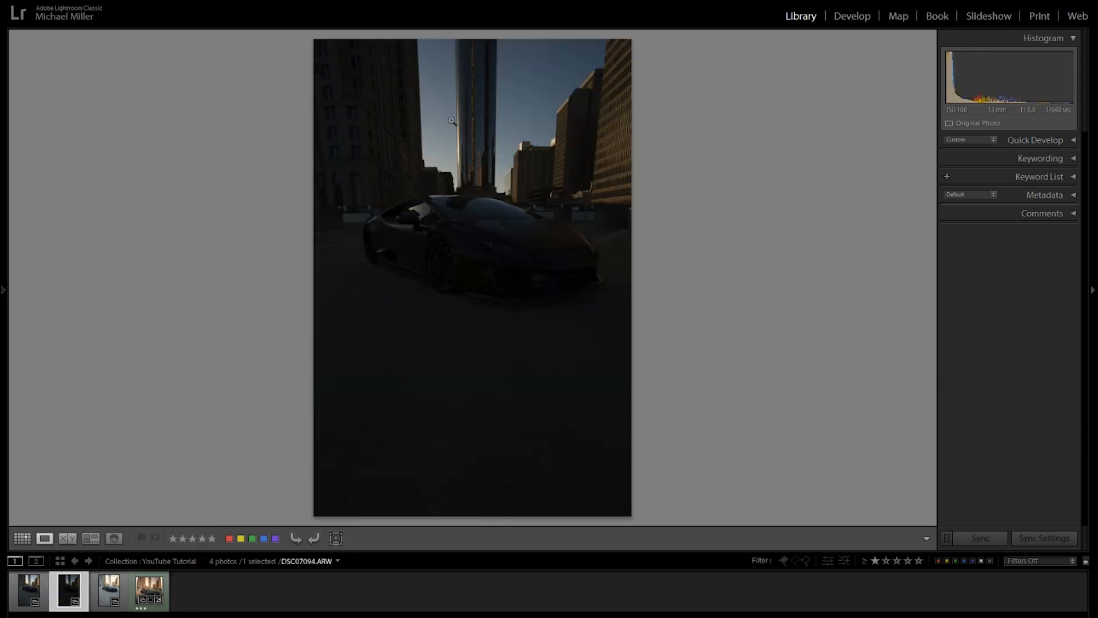
{"action": "key", "text": "Right"}
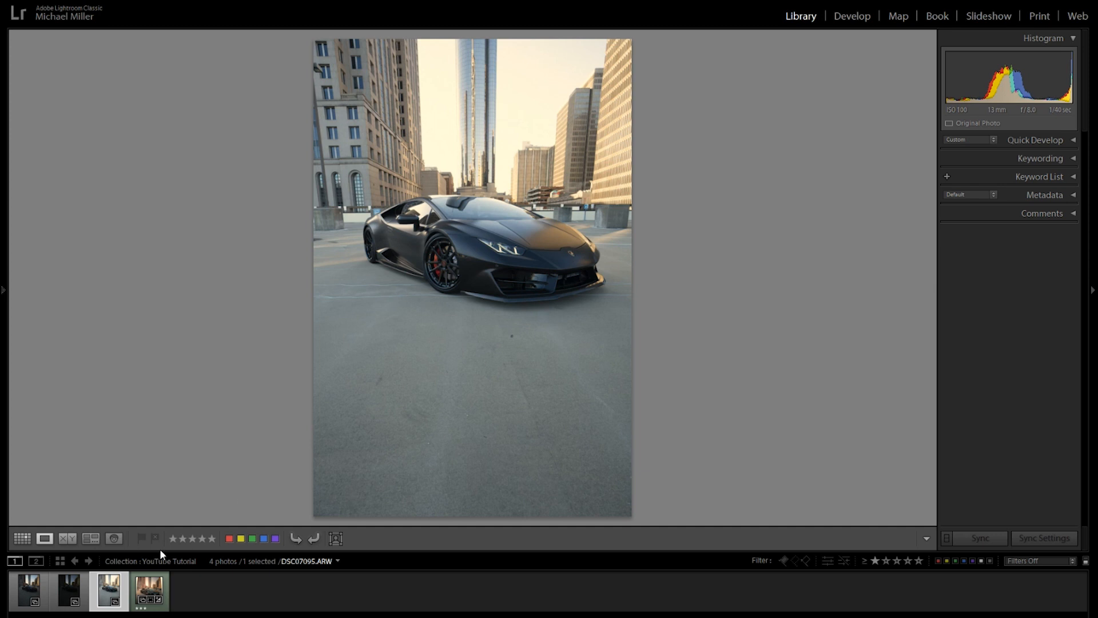
Merge the three bracketed car exposures into an HDR photo with Auto Align on, Auto Settings off and Deghost Amount None.
{"action": "left_click", "coordinate": [29, 589]}
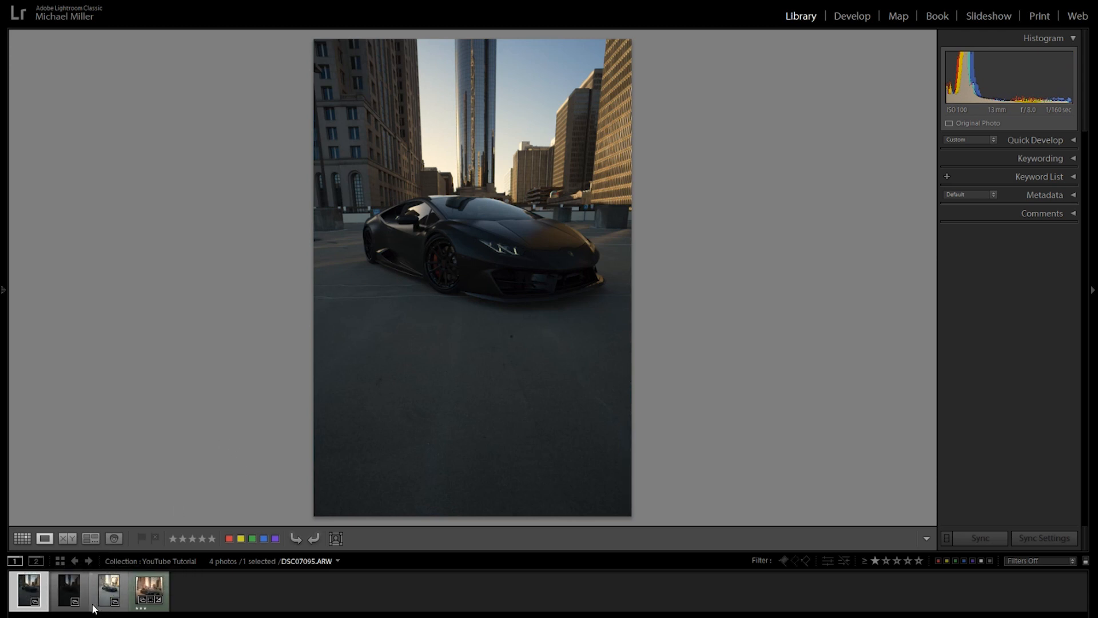
{"action": "left_click", "coordinate": [104, 588], "text": "shift"}
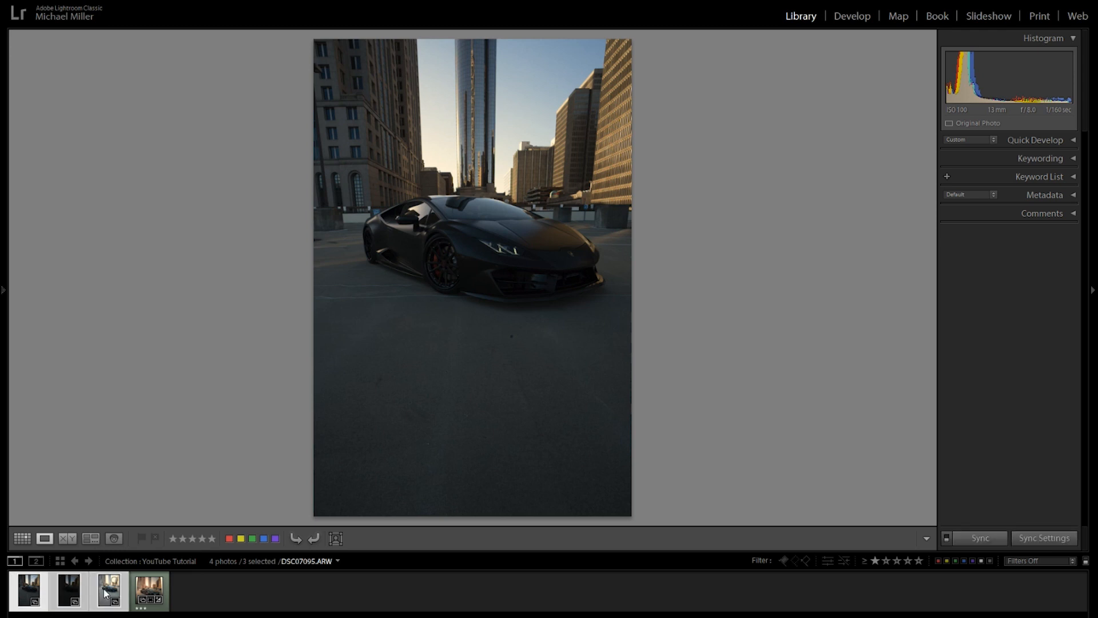
{"action": "right_click", "coordinate": [105, 592]}
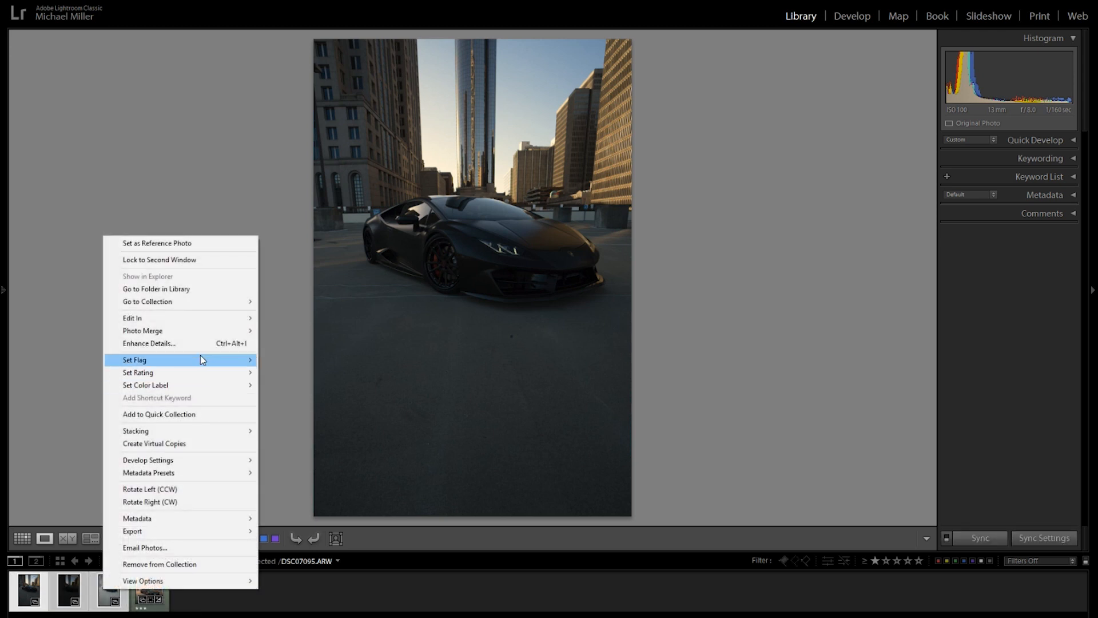
{"action": "mouse_move", "coordinate": [200, 333]}
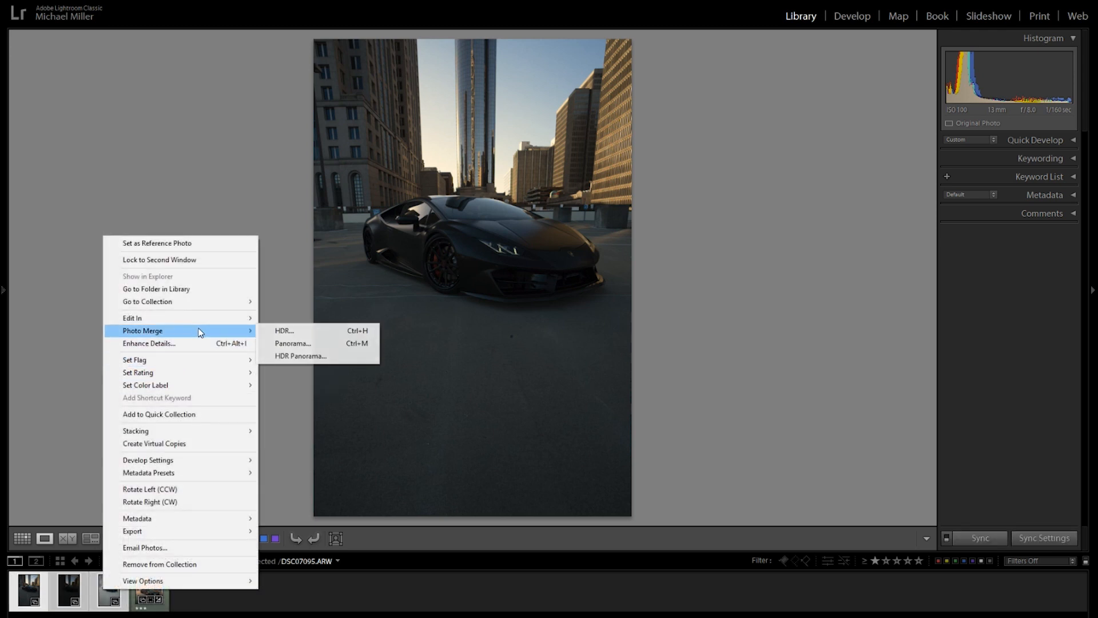
{"action": "left_click", "coordinate": [282, 331]}
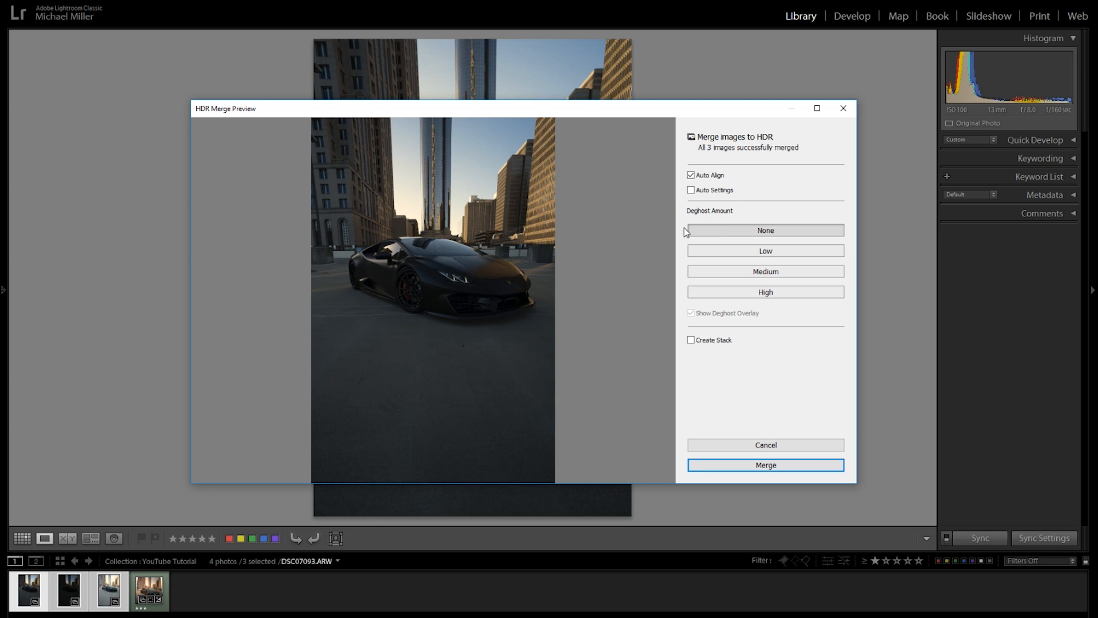
{"action": "left_click", "coordinate": [775, 463]}
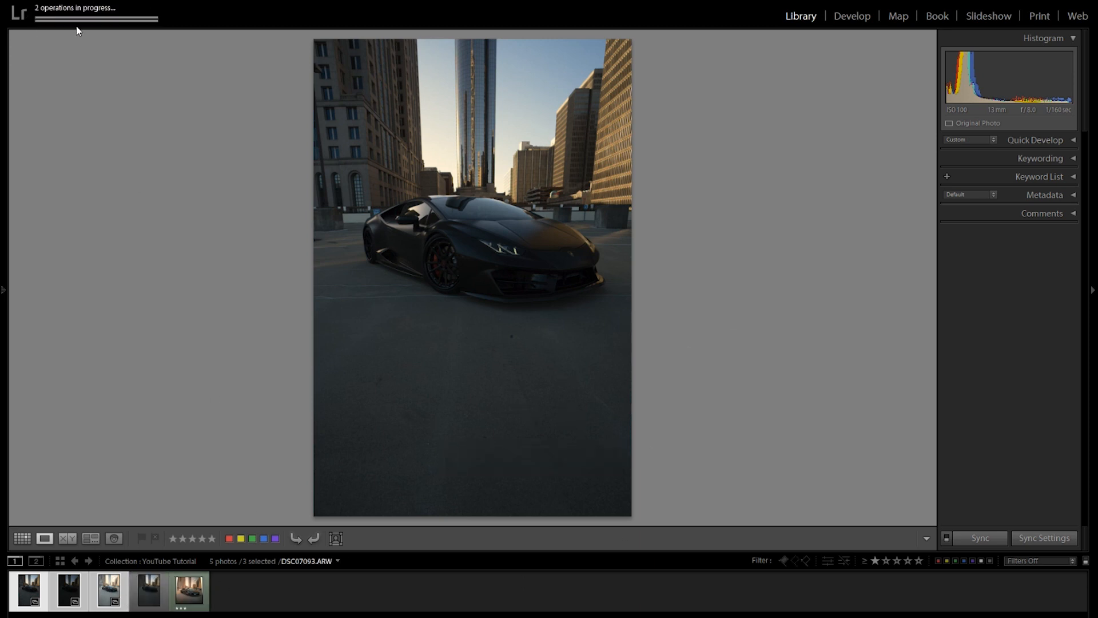
Compare the newly merged, unedited HDR photo with its three source exposures.
{"action": "left_click", "coordinate": [143, 587]}
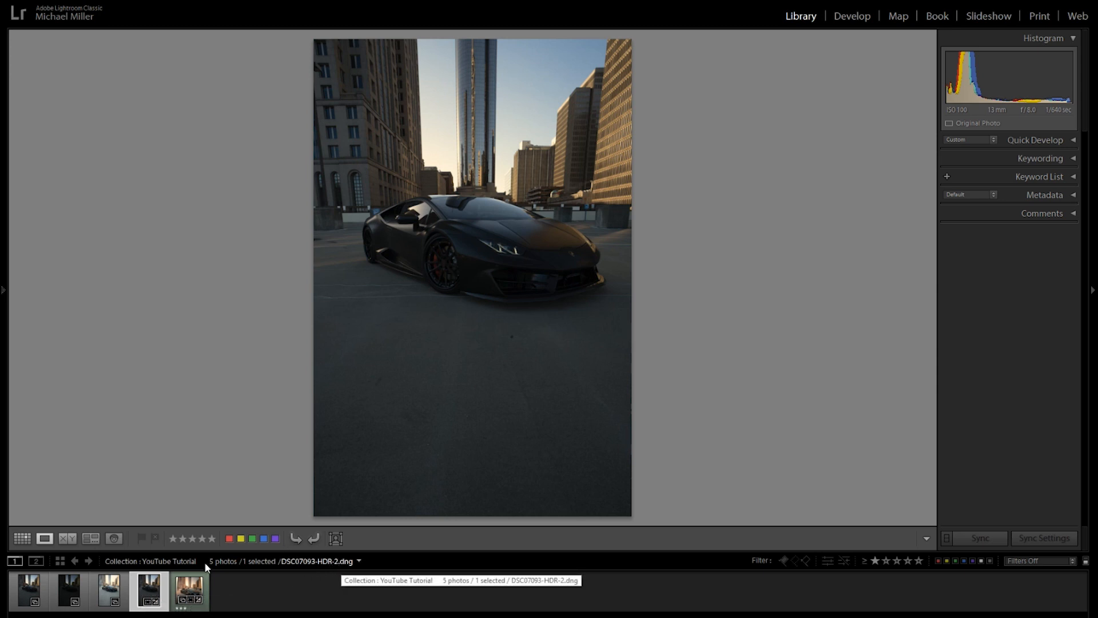
{"action": "left_click", "coordinate": [29, 589]}
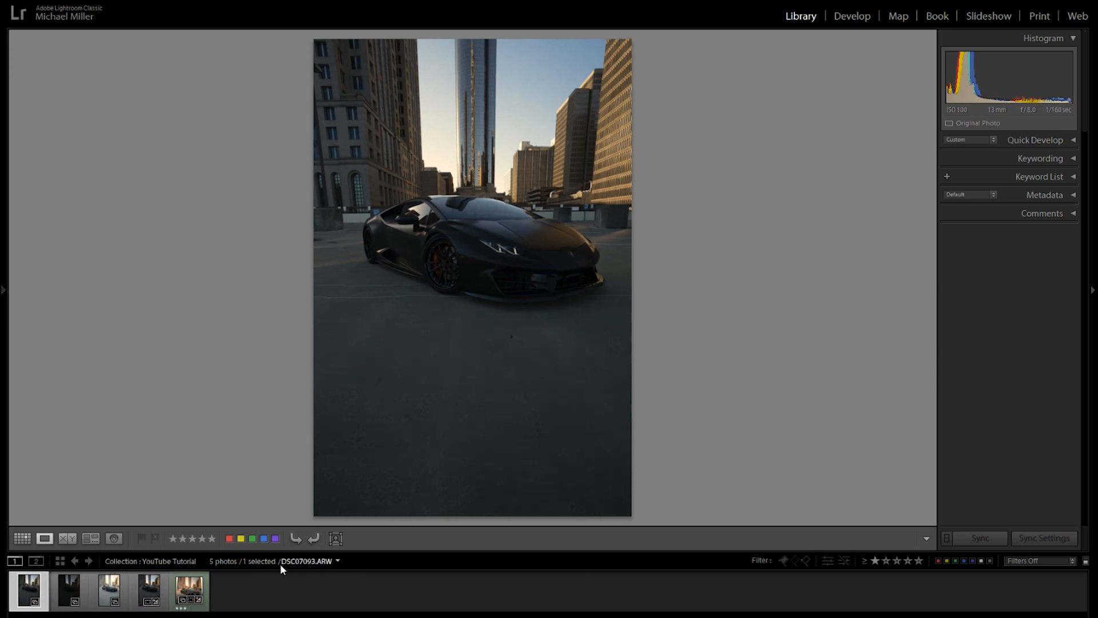
{"action": "key", "text": "Right"}
{"action": "key", "text": "Right"}
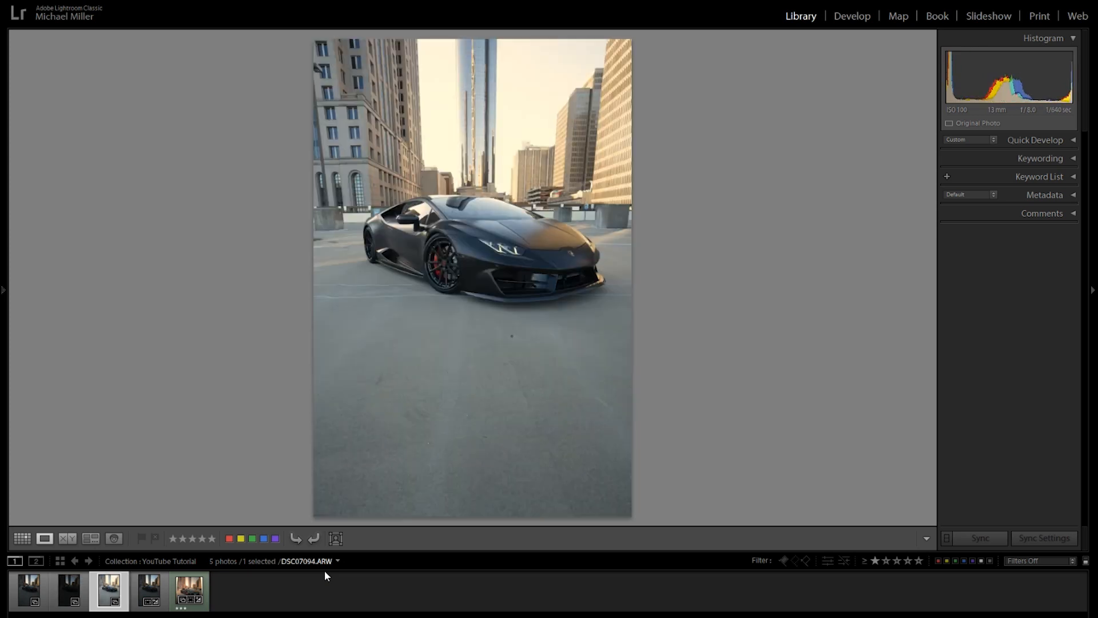
{"action": "key", "text": "Right"}
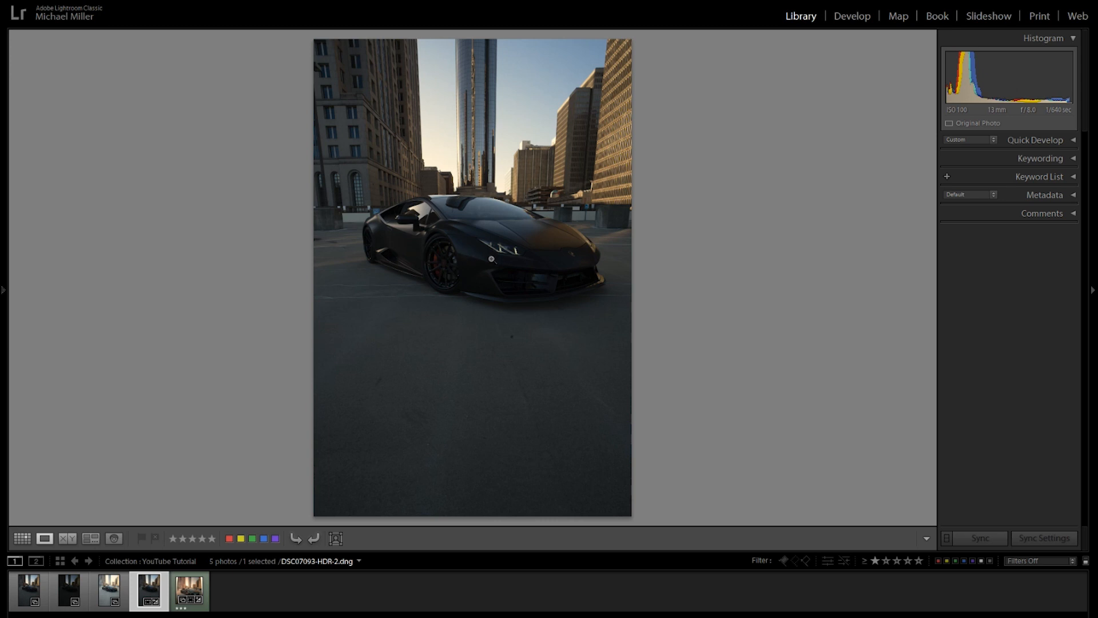
{"action": "left_click_drag", "start_coordinate": [506, 231], "coordinate": [641, 219]}
{"action": "left_click_drag", "start_coordinate": [397, 259], "coordinate": [465, 150]}
{"action": "left_click", "coordinate": [465, 150]}
{"action": "left_click_drag", "start_coordinate": [469, 276], "coordinate": [594, 187]}
{"action": "left_click_drag", "start_coordinate": [500, 309], "coordinate": [247, 256]}
Develop the new HDR photo with Shadows at +100 and Highlights at -100, and check it against the source exposures.
{"action": "left_click", "coordinate": [851, 17]}
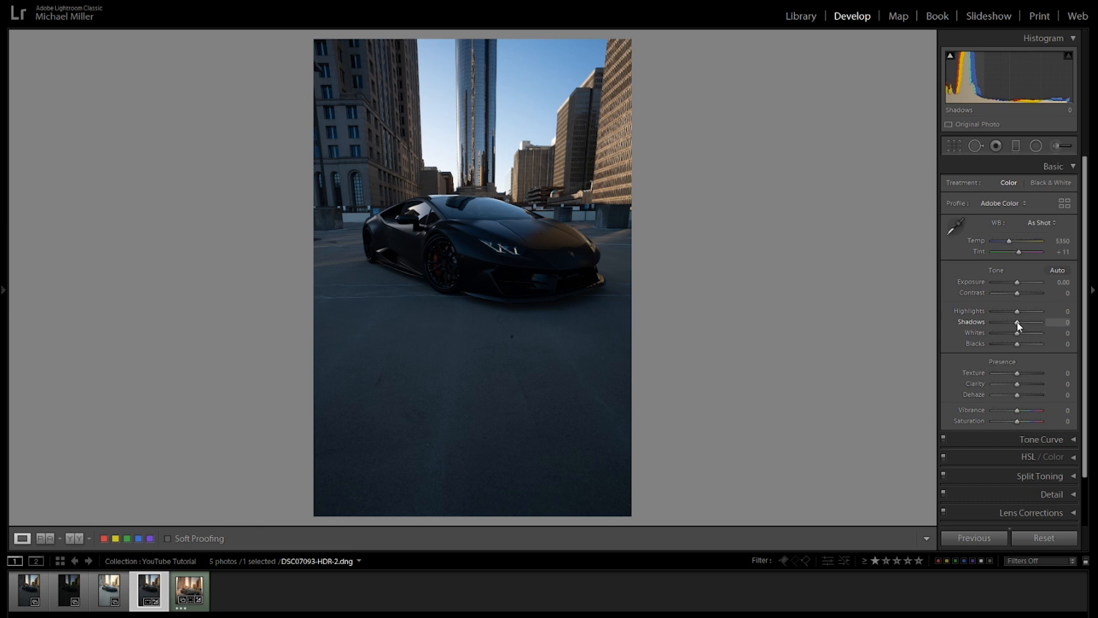
{"action": "left_click_drag", "start_coordinate": [1017, 322], "coordinate": [983, 311]}
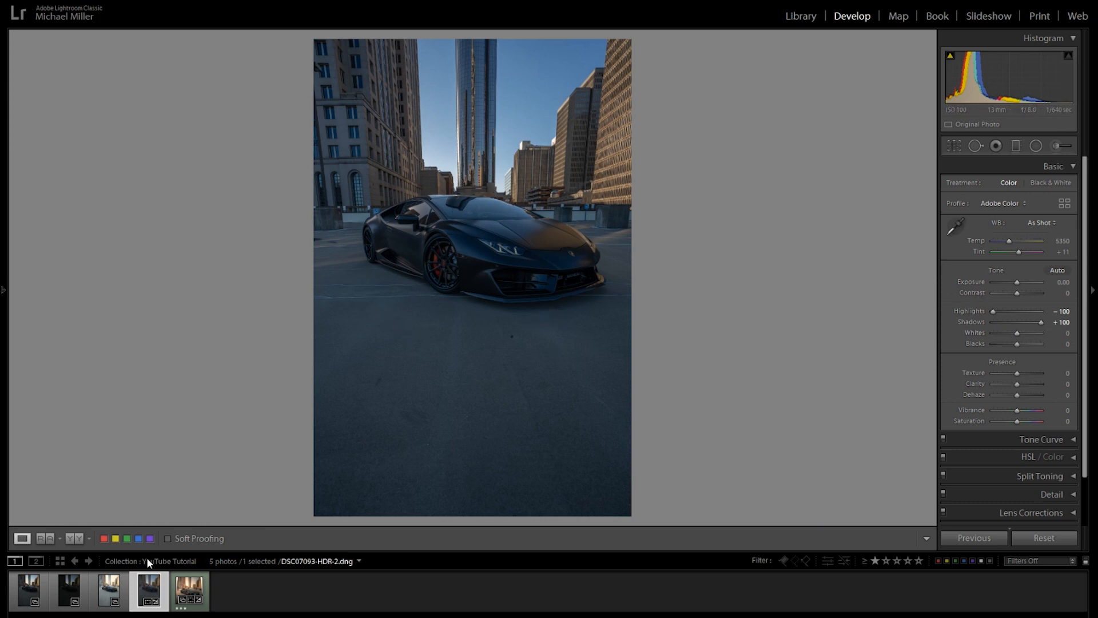
{"action": "left_click", "coordinate": [122, 586]}
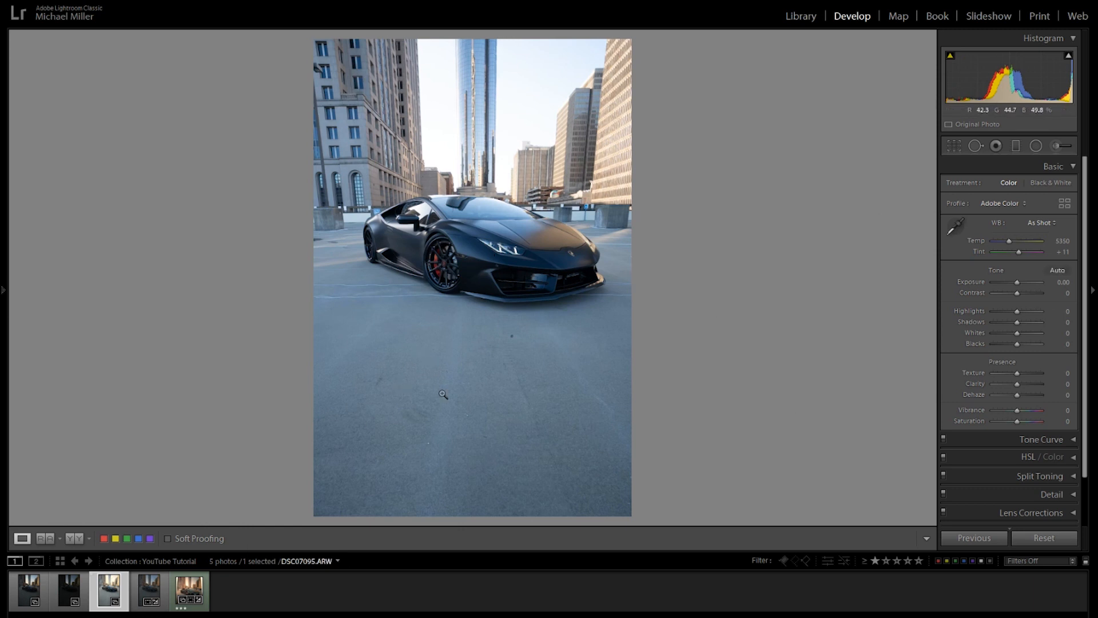
{"action": "key", "text": "Left"}
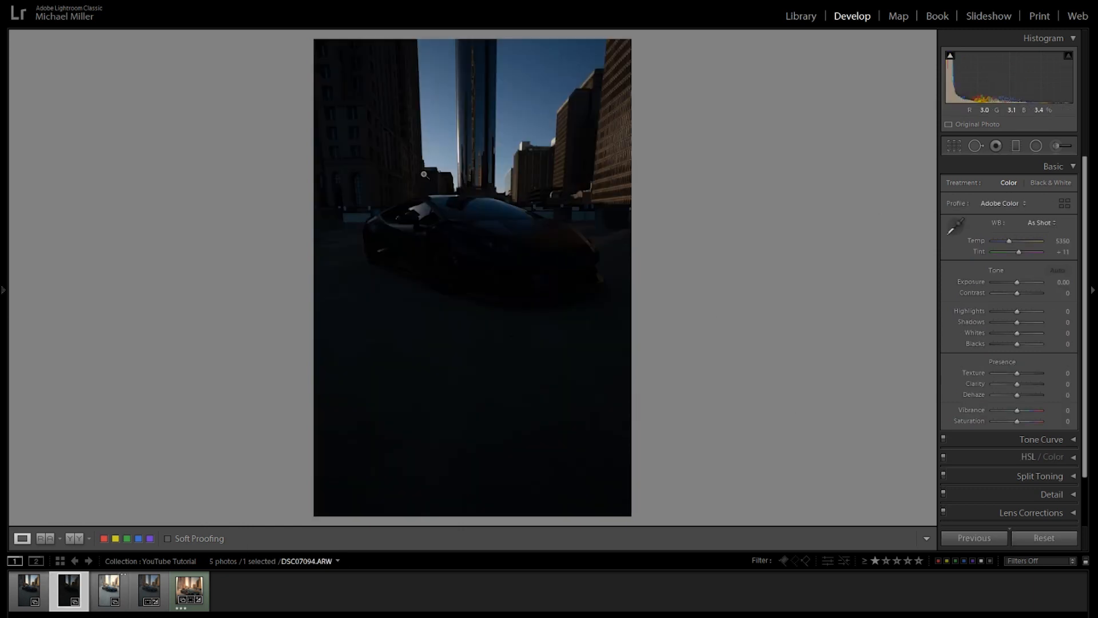
{"action": "left_click", "coordinate": [149, 589]}
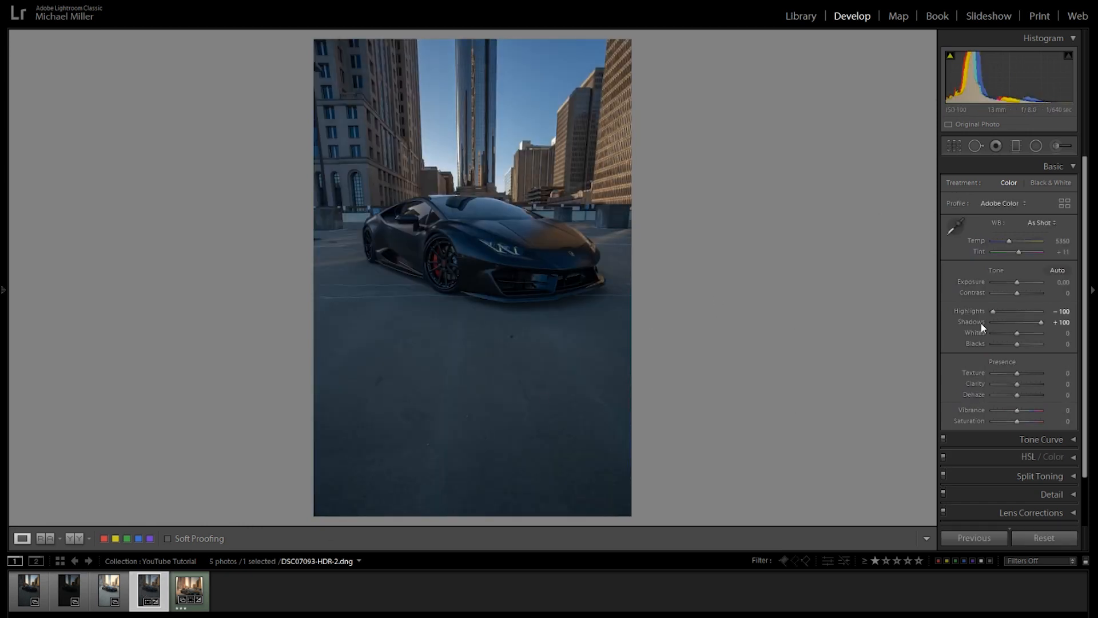
Raise the HDR photo's Whites to +55 while checking the highlight clipping preview.
{"action": "left_click", "coordinate": [1018, 333], "text": "alt"}
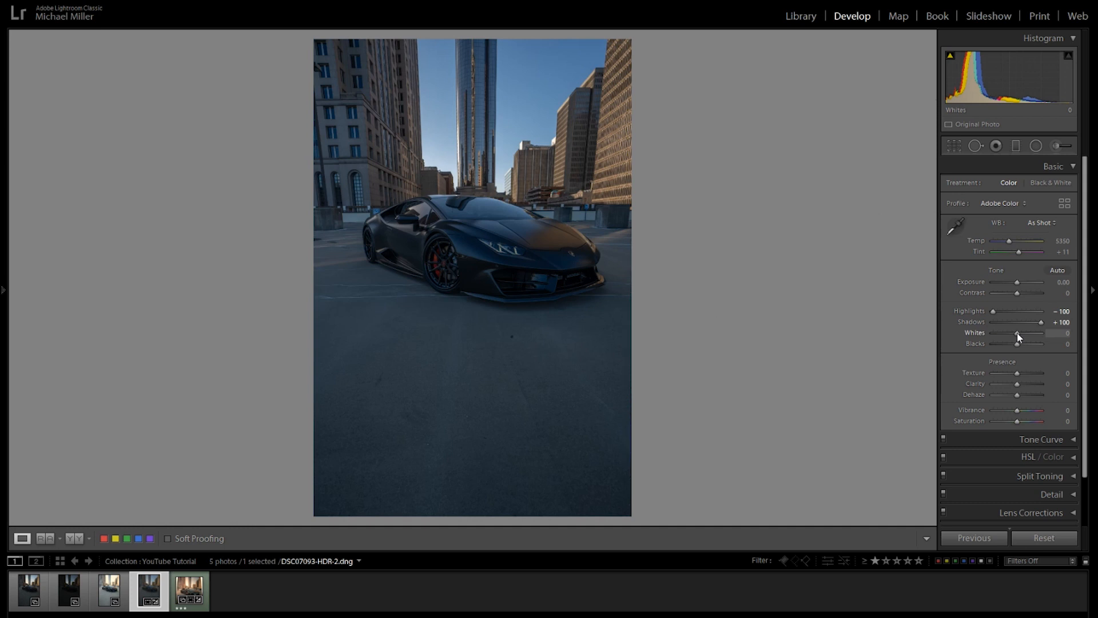
{"action": "left_click", "coordinate": [1017, 334], "text": "alt"}
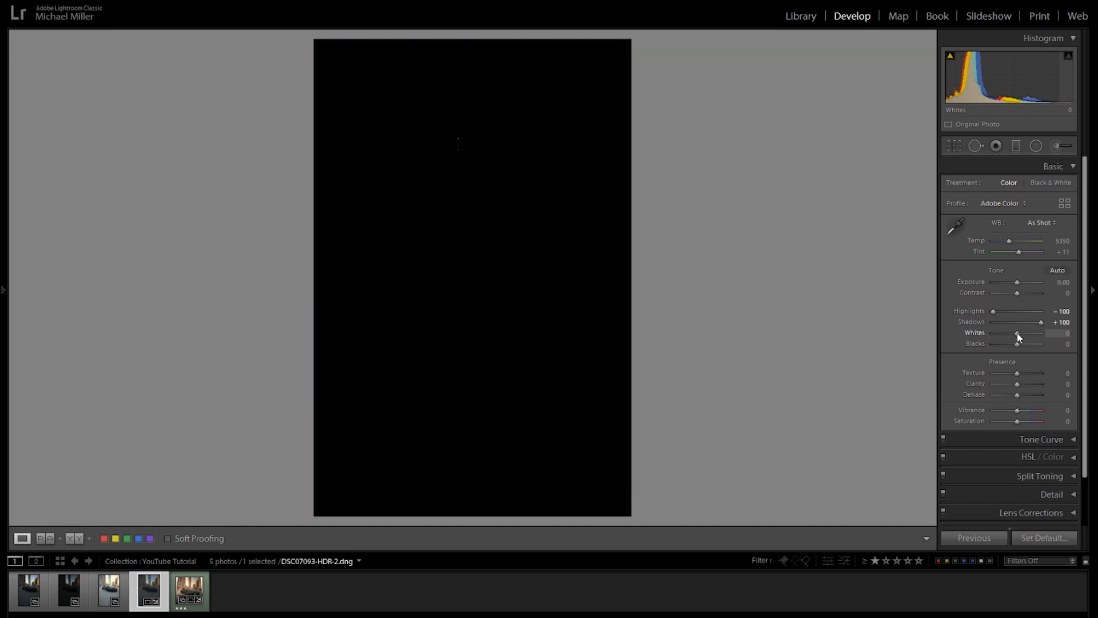
{"action": "left_click_drag", "start_coordinate": [1021, 332], "coordinate": [1026, 333]}
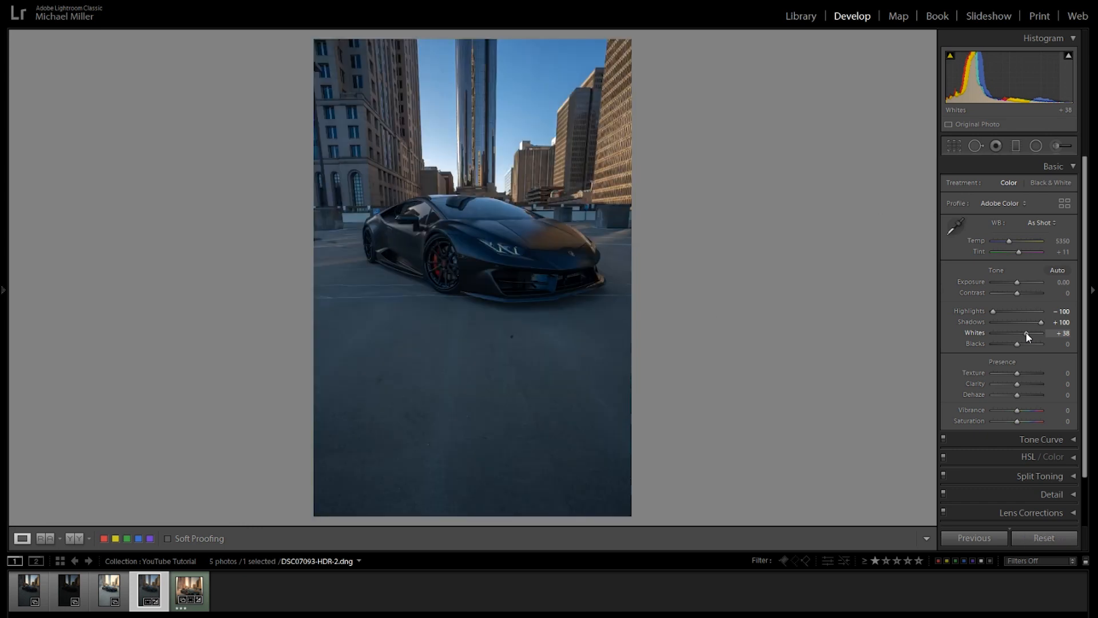
{"action": "left_click", "coordinate": [1027, 334], "text": "alt"}
{"action": "left_click_drag", "start_coordinate": [1027, 334], "coordinate": [1032, 334]}
{"action": "left_click", "coordinate": [1032, 334], "text": "alt"}
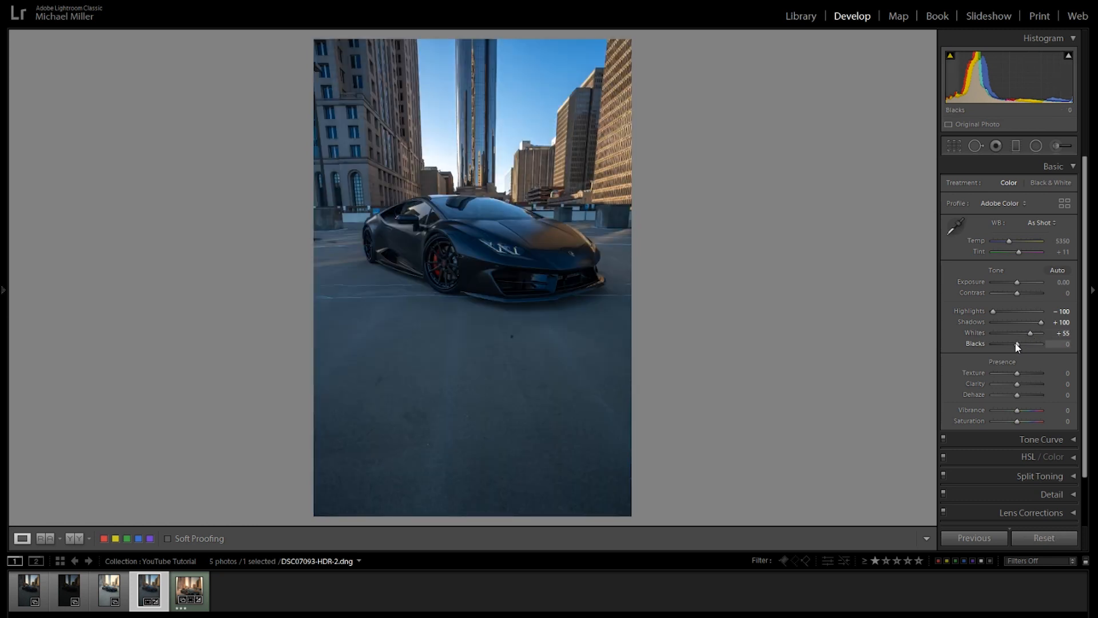
Set the HDR photo's Blacks to -10 and Clarity to -15.
{"action": "left_click_drag", "start_coordinate": [1017, 345], "coordinate": [1013, 344]}
{"action": "left_click", "coordinate": [1062, 384]}
{"action": "type", "text": "-15"}
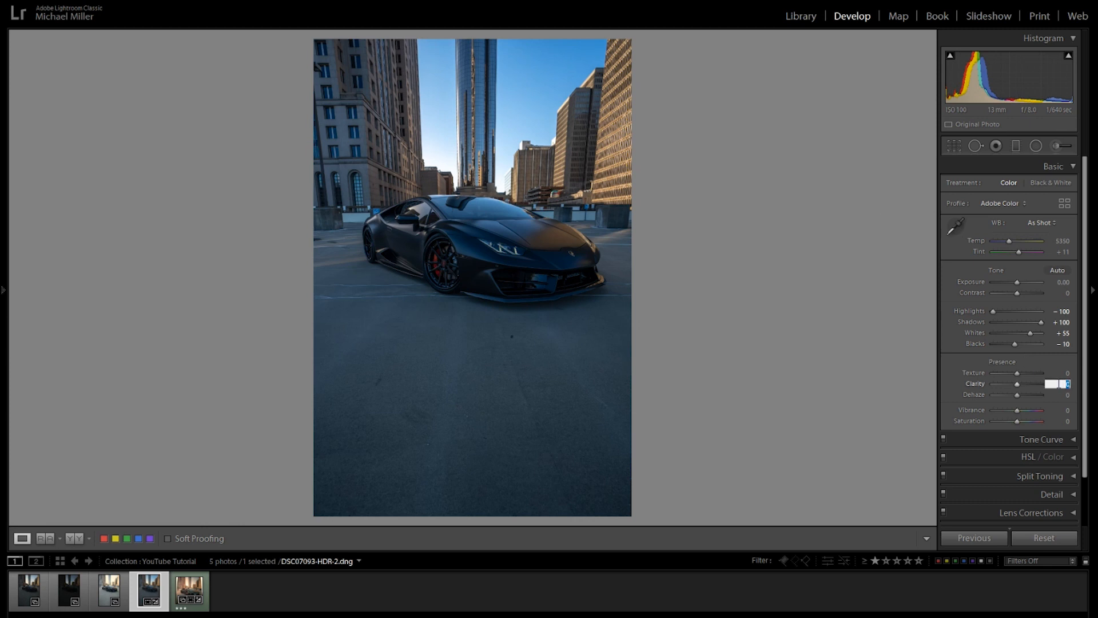
{"action": "key", "text": "Return"}
{"action": "left_click", "coordinate": [1040, 222]}
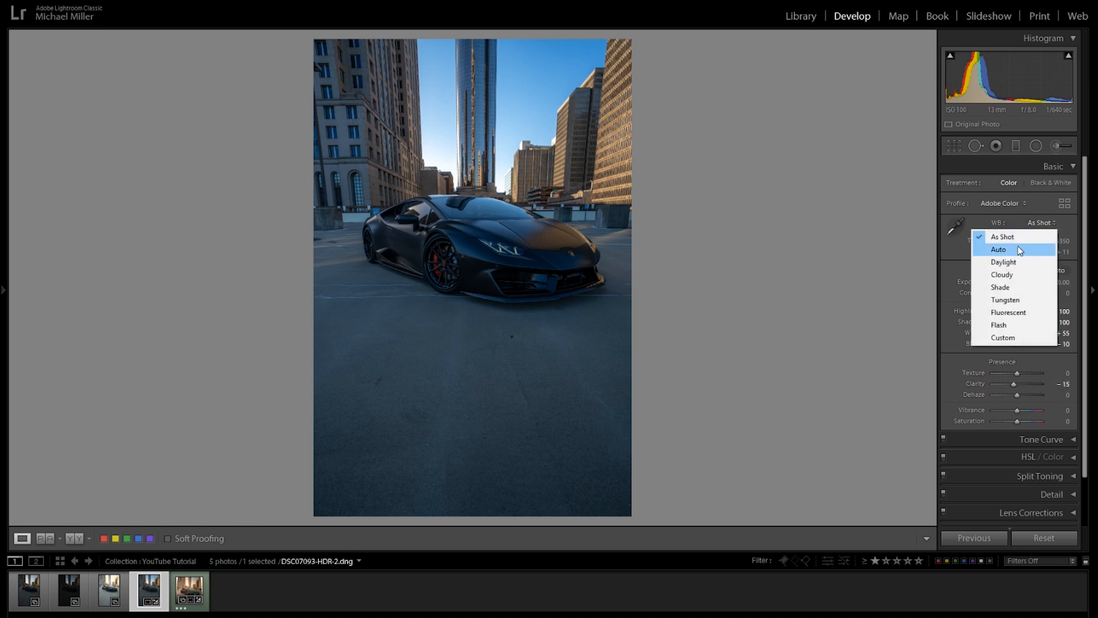
{"action": "left_click", "coordinate": [1035, 225]}
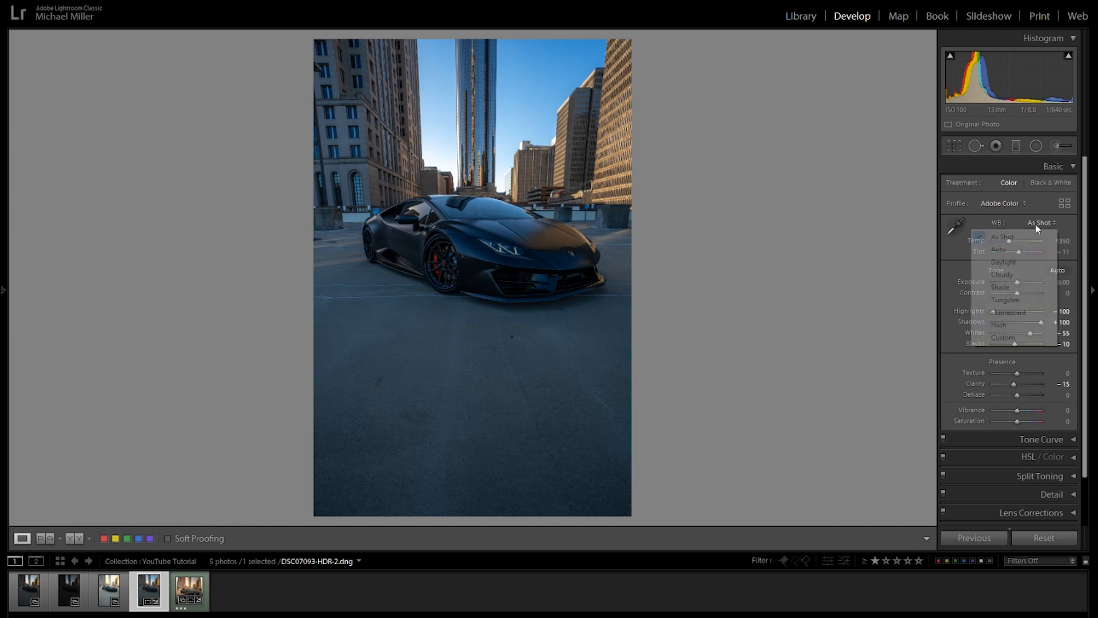
{"action": "left_click", "coordinate": [1031, 215]}
Enable the lens profile corrections and chromatic aberration removal for the HDR photo.
{"action": "scroll", "coordinate": [1031, 420], "scroll_direction": "down", "scroll_amount": 2}
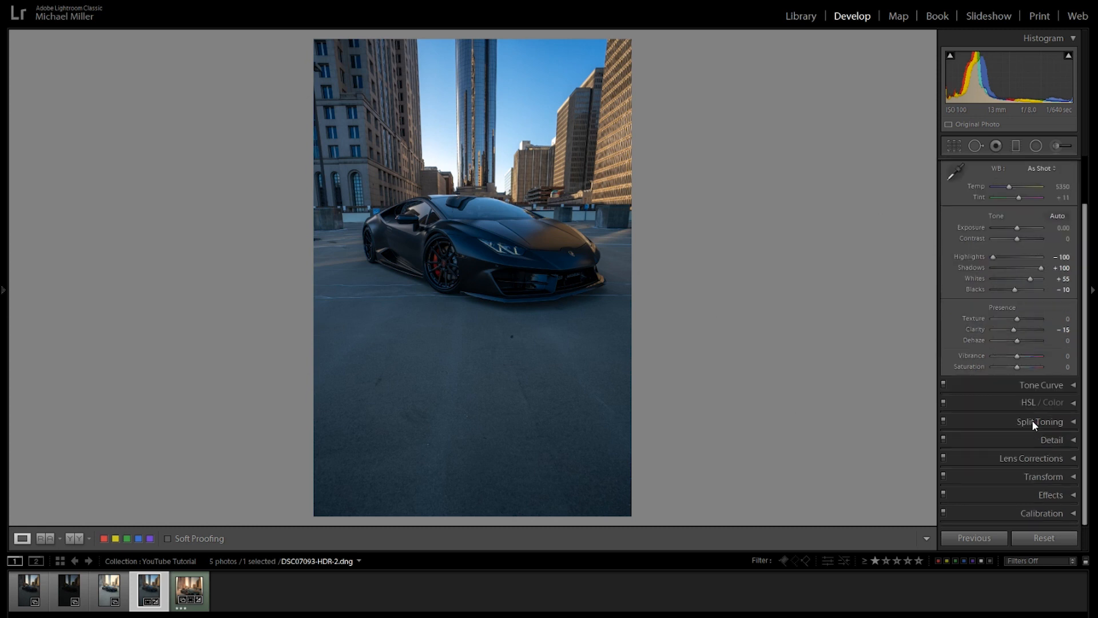
{"action": "left_click", "coordinate": [1039, 454]}
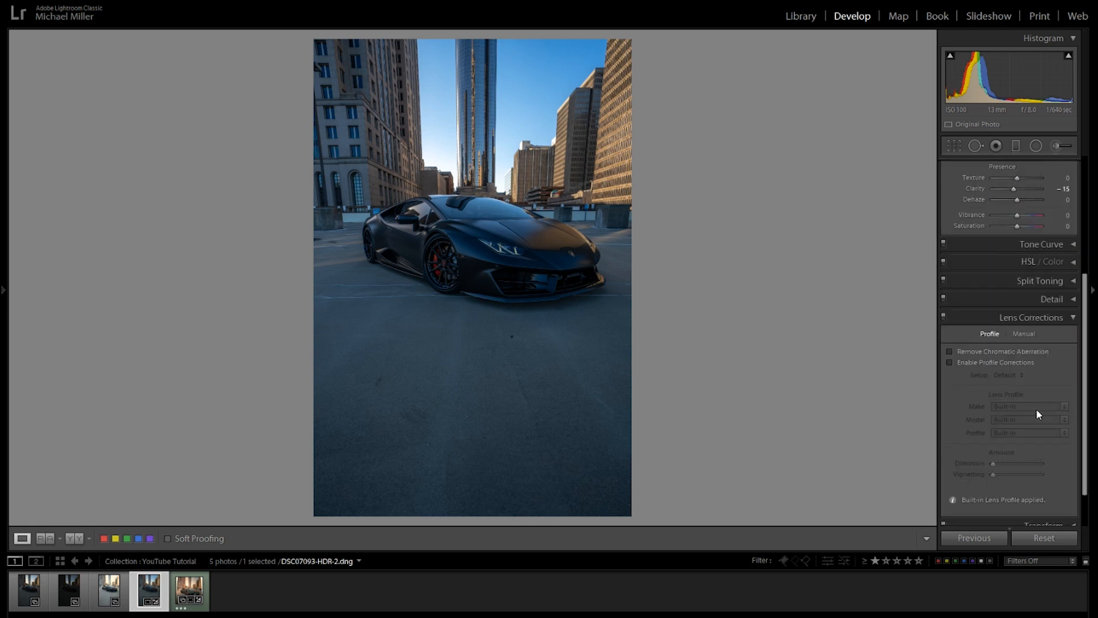
{"action": "left_click", "coordinate": [1010, 365]}
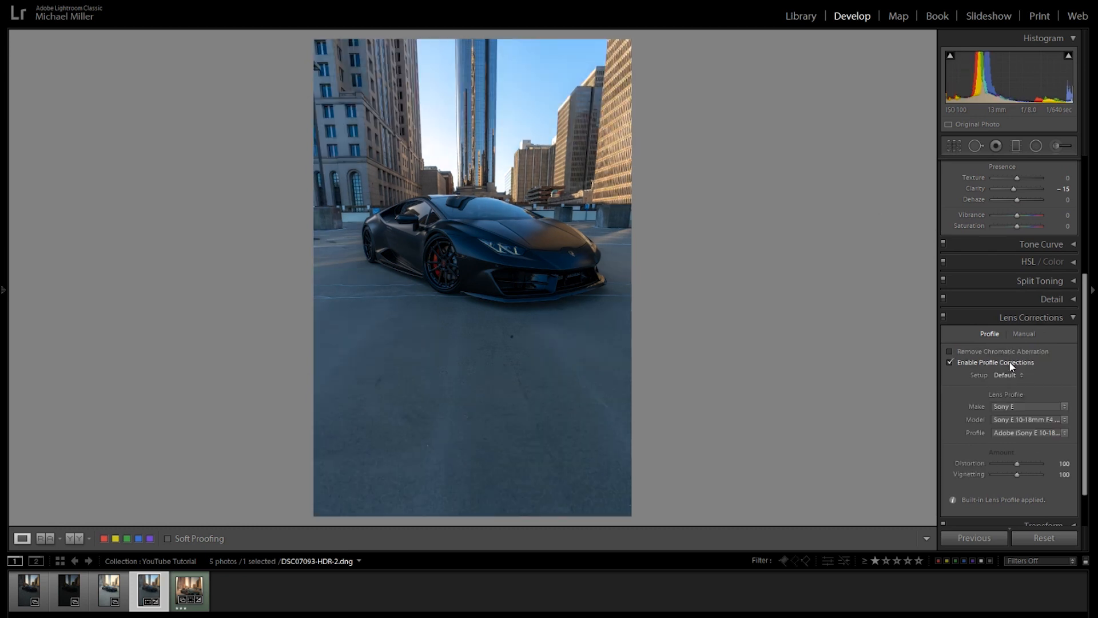
{"action": "left_click", "coordinate": [1013, 352]}
{"action": "left_click", "coordinate": [1027, 316]}
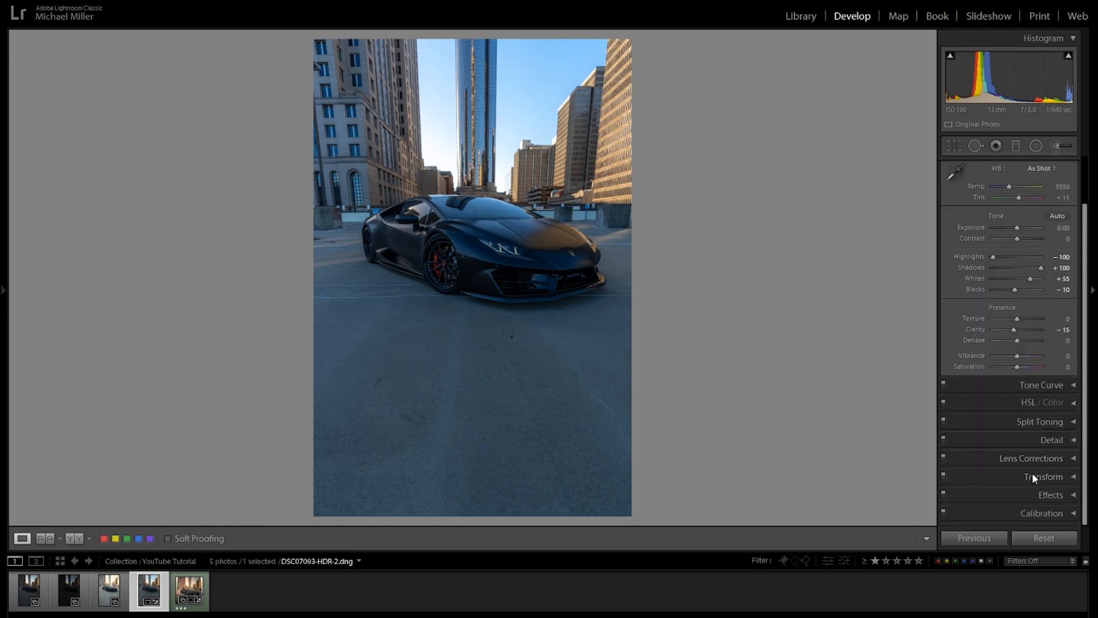
Preview the Auto Upright correction, turn it off again, and check the photo's lens correction settings.
{"action": "left_click", "coordinate": [1032, 476]}
{"action": "left_click", "coordinate": [1011, 345]}
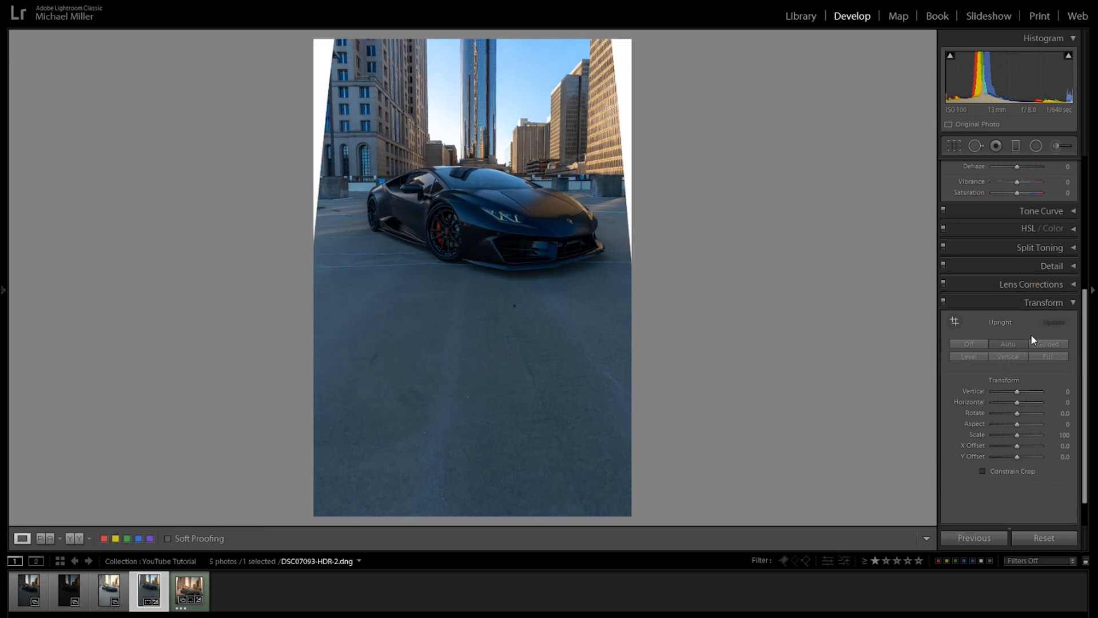
{"action": "left_click", "coordinate": [981, 346]}
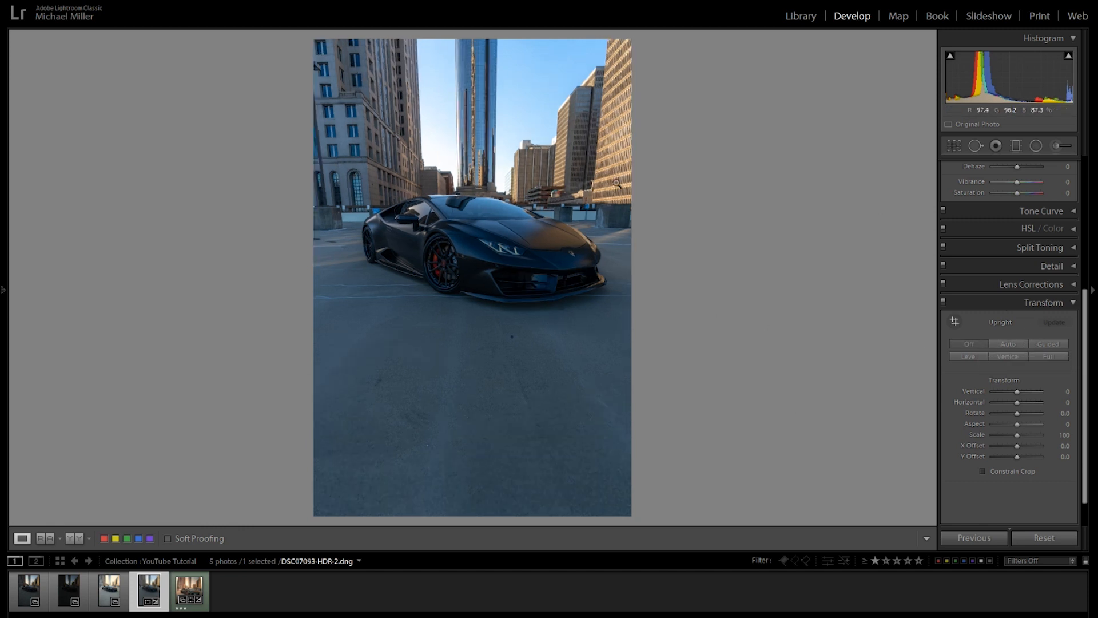
{"action": "left_click", "coordinate": [1027, 285]}
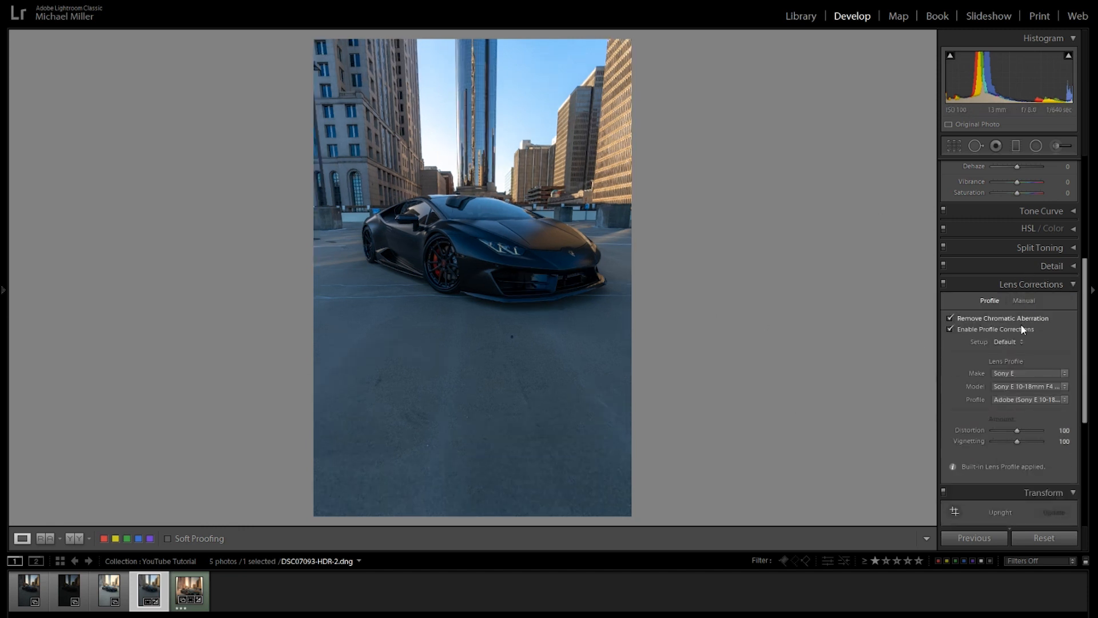
{"action": "left_click", "coordinate": [1032, 283]}
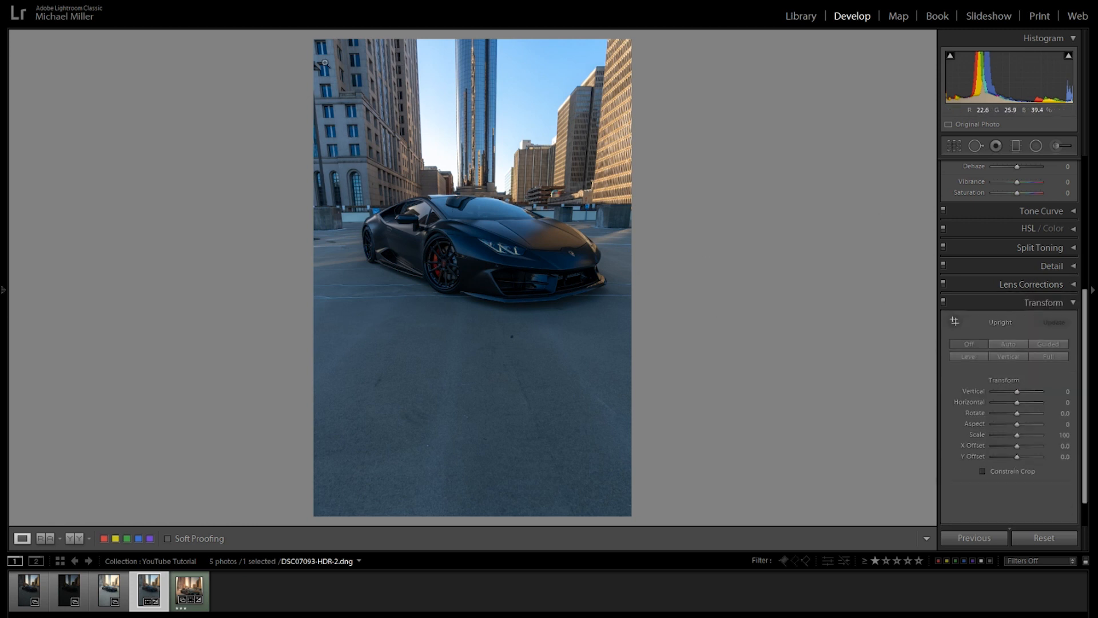
Compare the Upright modes on the buildings' perspective and apply the Auto correction.
{"action": "left_click", "coordinate": [1000, 346]}
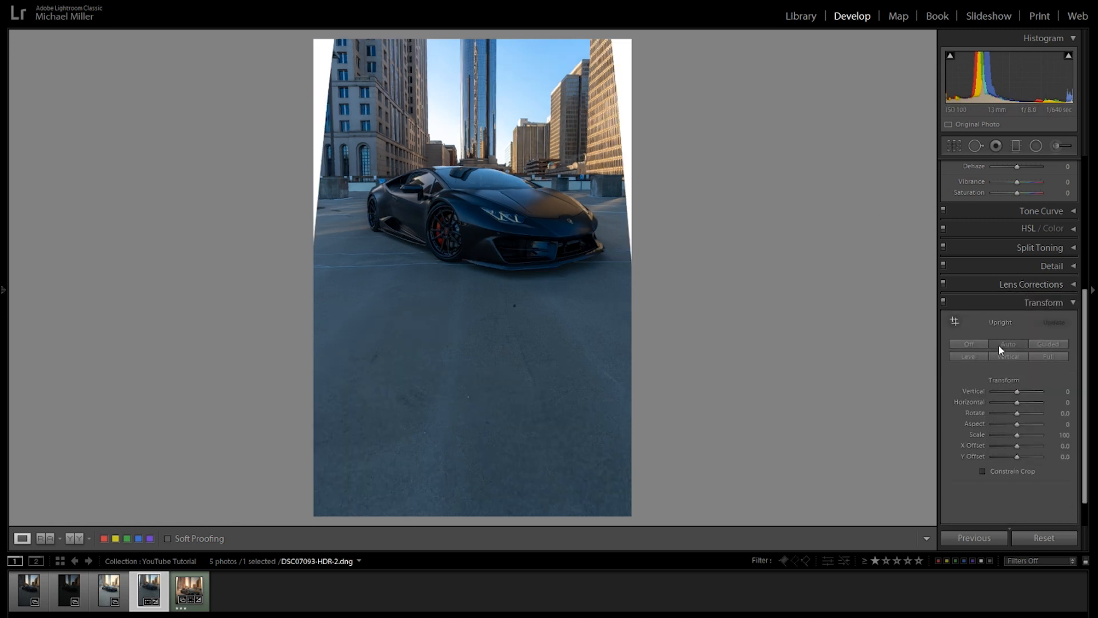
{"action": "mouse_move", "coordinate": [1005, 391]}
{"action": "left_mouse_down"}
{"action": "mouse_move", "coordinate": [1028, 394]}
{"action": "mouse_move", "coordinate": [1006, 391]}
{"action": "left_mouse_up"}
{"action": "left_click", "coordinate": [1008, 356]}
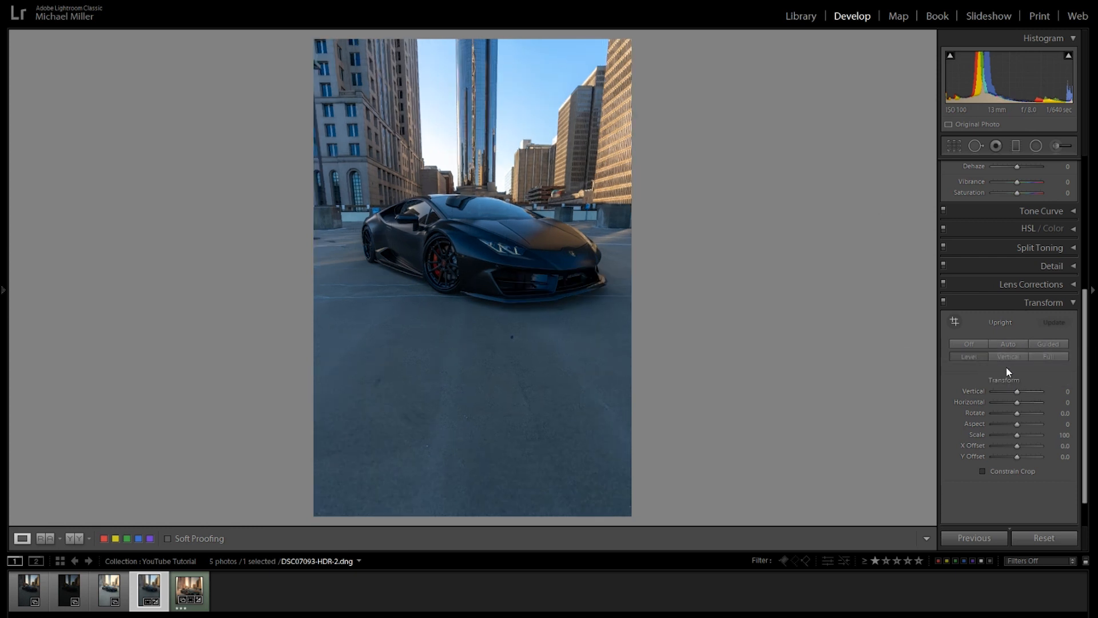
{"action": "left_click", "coordinate": [1007, 356]}
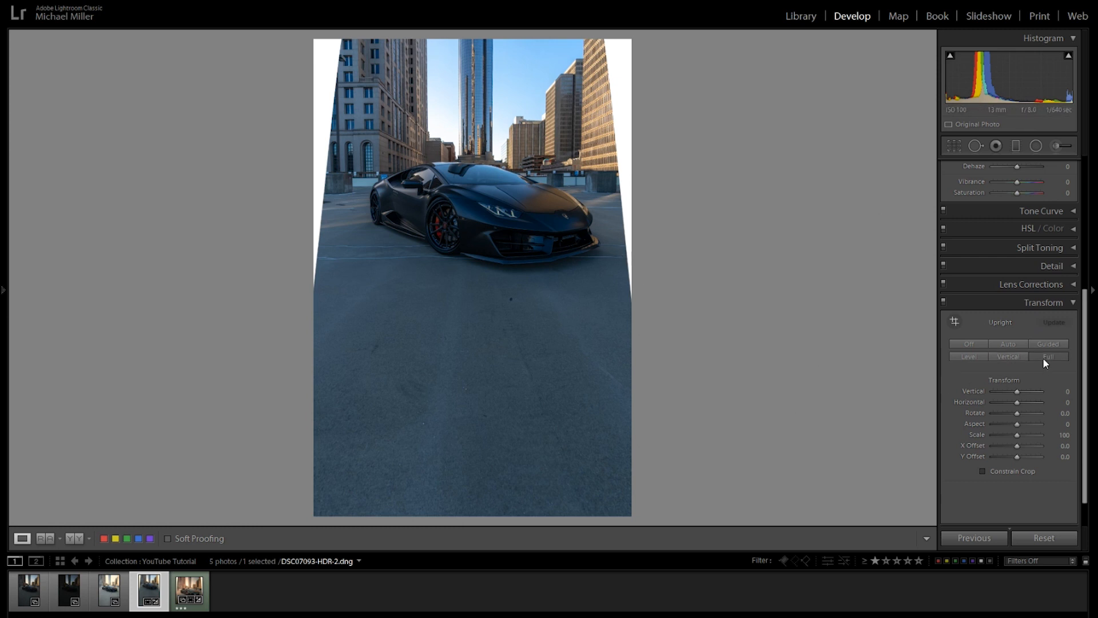
{"action": "left_click", "coordinate": [1012, 345]}
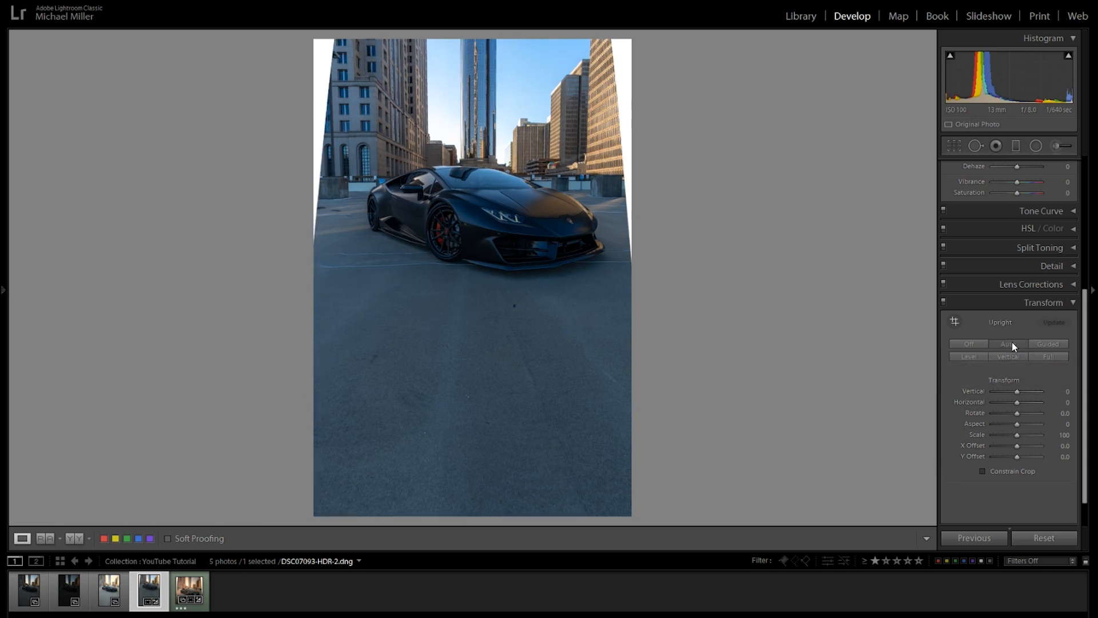
{"action": "left_click", "coordinate": [1014, 356]}
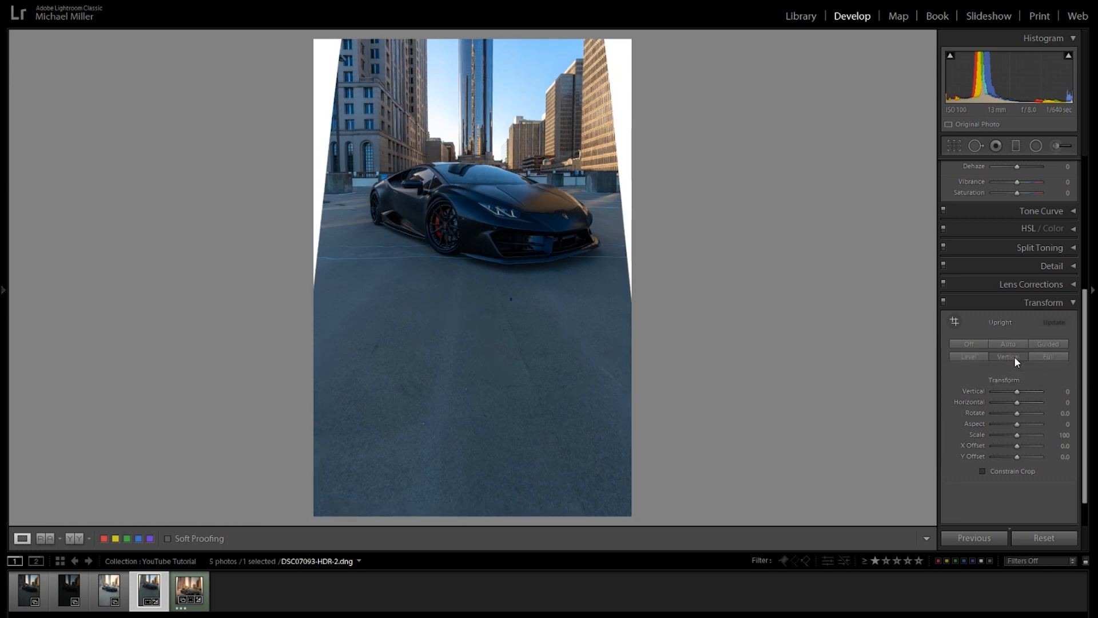
{"action": "left_click", "coordinate": [1013, 342]}
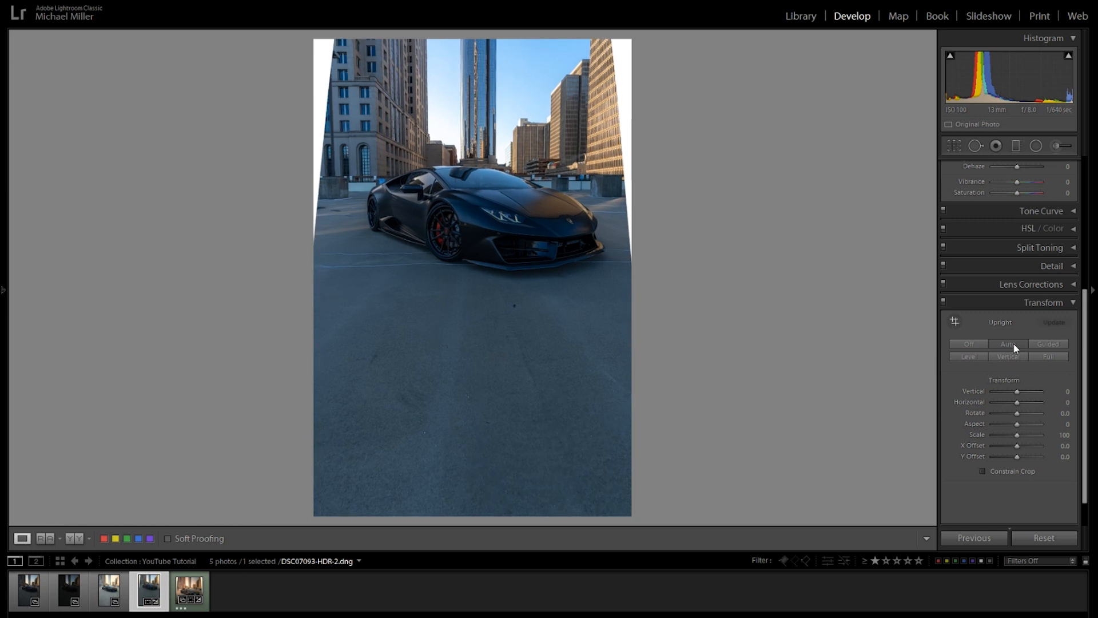
{"action": "left_click", "coordinate": [1007, 300]}
Crop the photo to a 1 x 1 square covering the upper part of the frame, and inspect the dark spot on the pavement.
{"action": "left_click", "coordinate": [953, 148]}
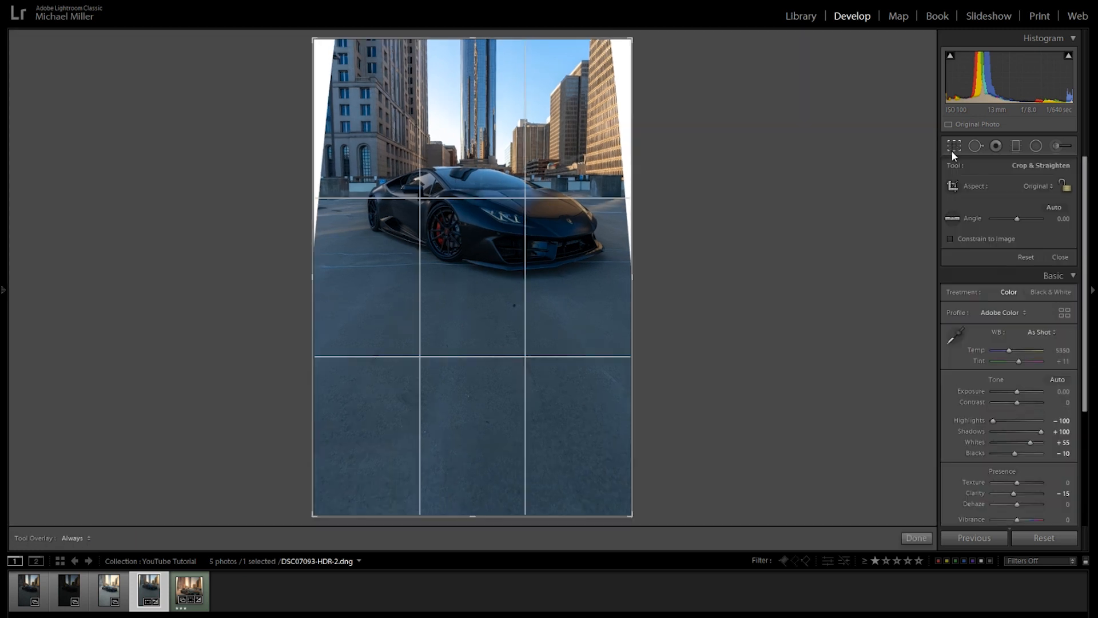
{"action": "left_click", "coordinate": [1031, 190]}
{"action": "left_click", "coordinate": [998, 242]}
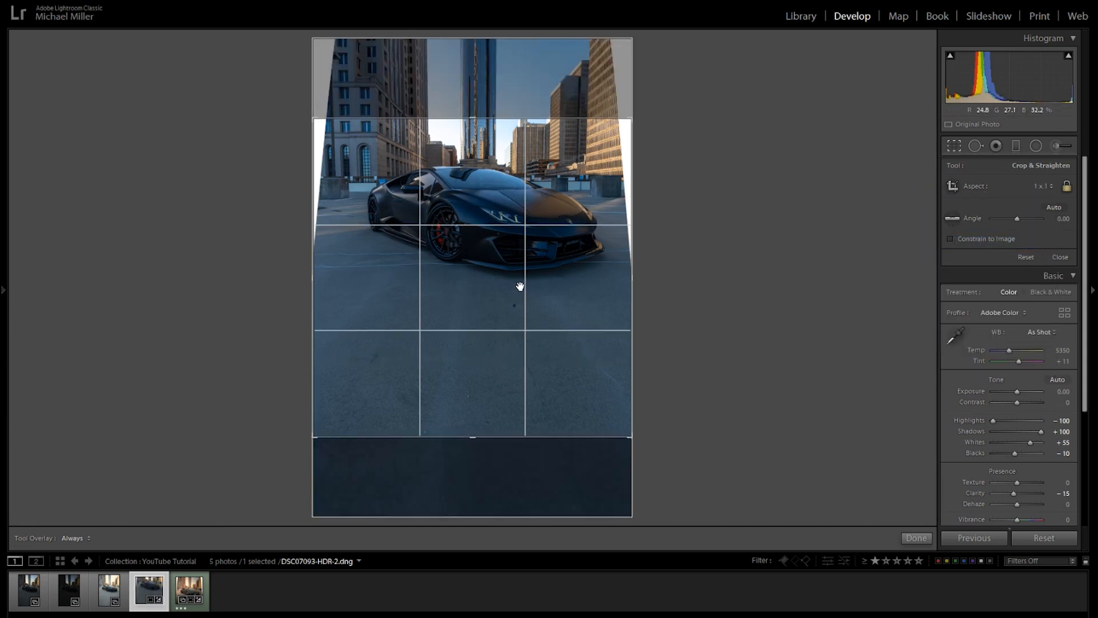
{"action": "left_click_drag", "start_coordinate": [519, 287], "coordinate": [539, 417]}
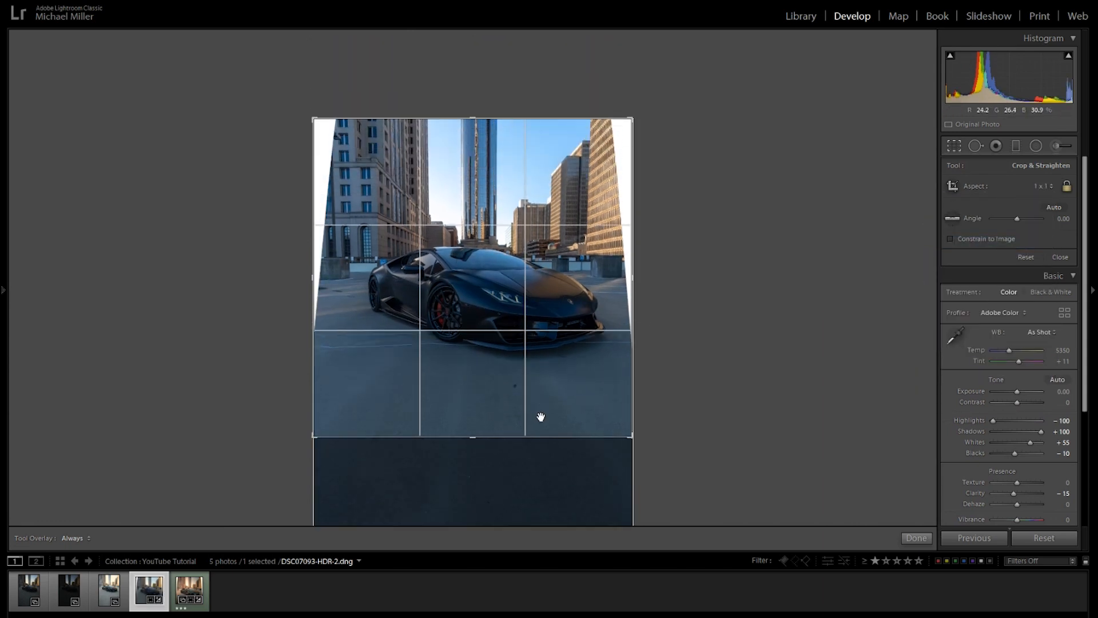
{"action": "key", "text": "Return"}
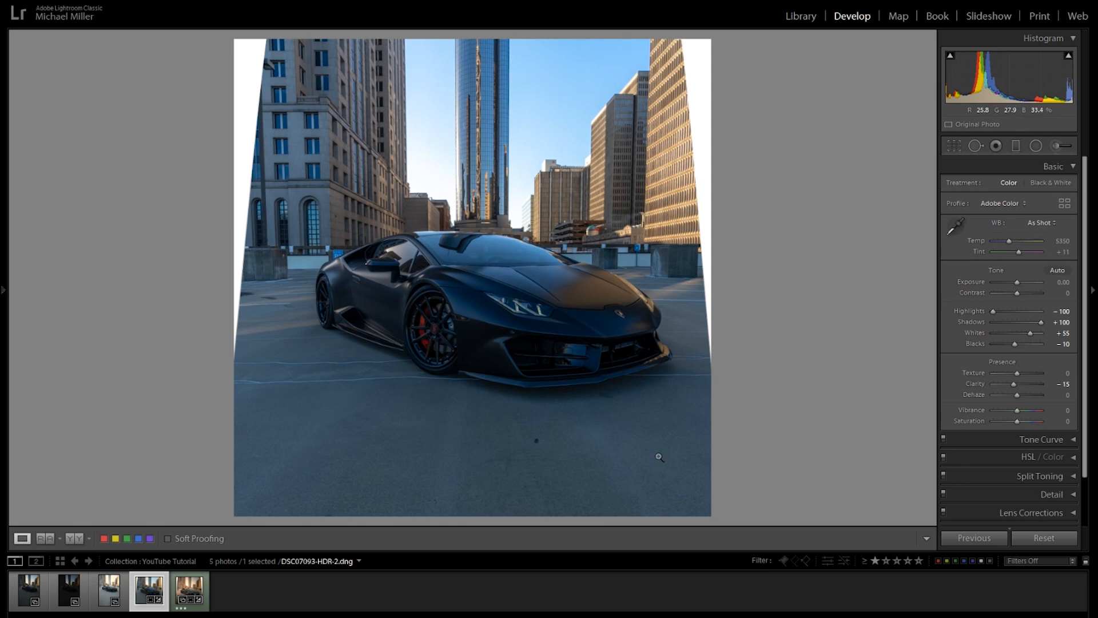
{"action": "left_click", "coordinate": [522, 476]}
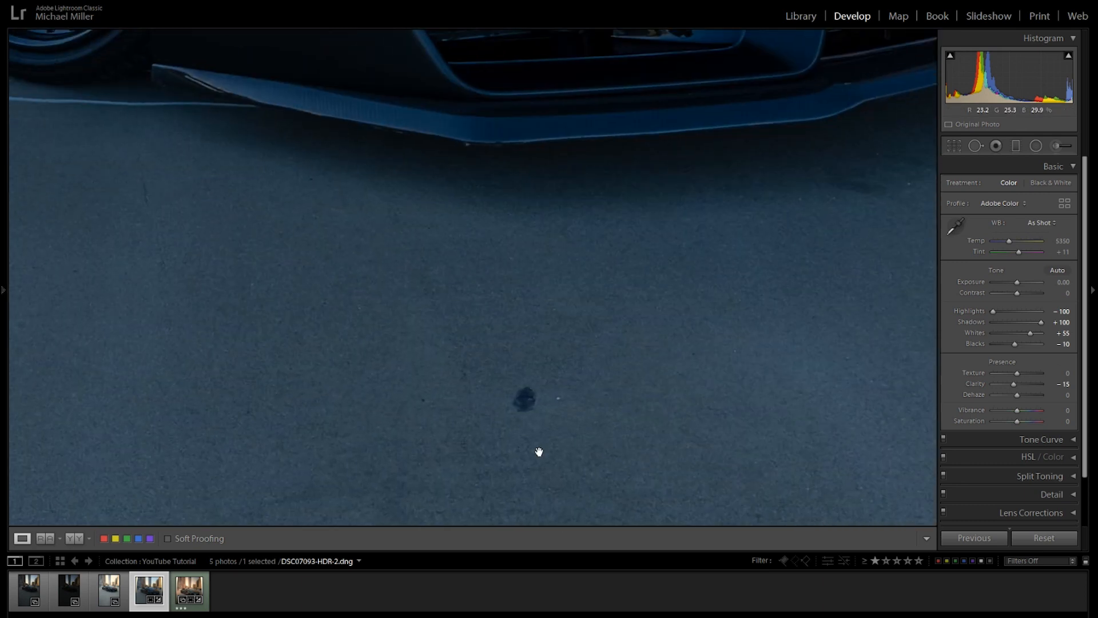
{"action": "left_click", "coordinate": [530, 403]}
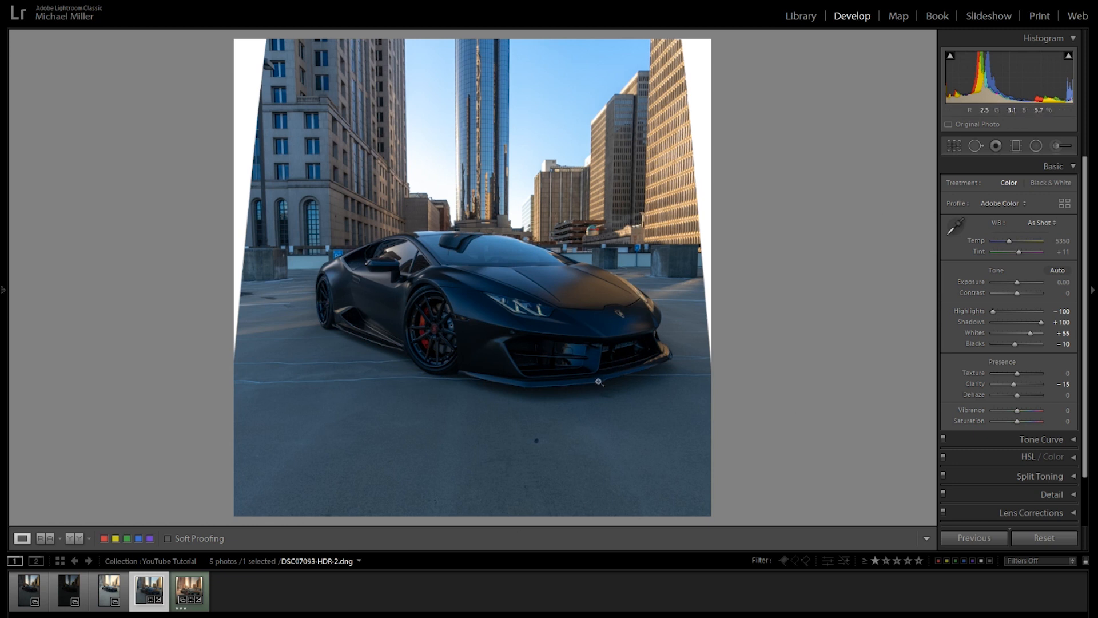
Set the white balance to Auto and adjust the Tint to +18.
{"action": "left_click", "coordinate": [1040, 222]}
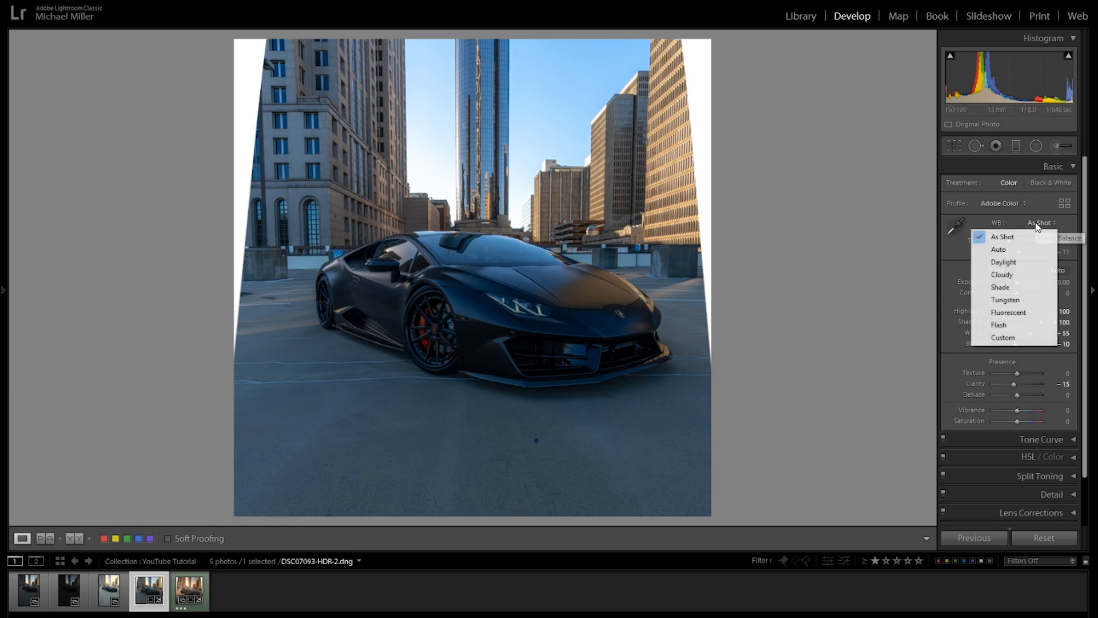
{"action": "left_click", "coordinate": [1015, 250]}
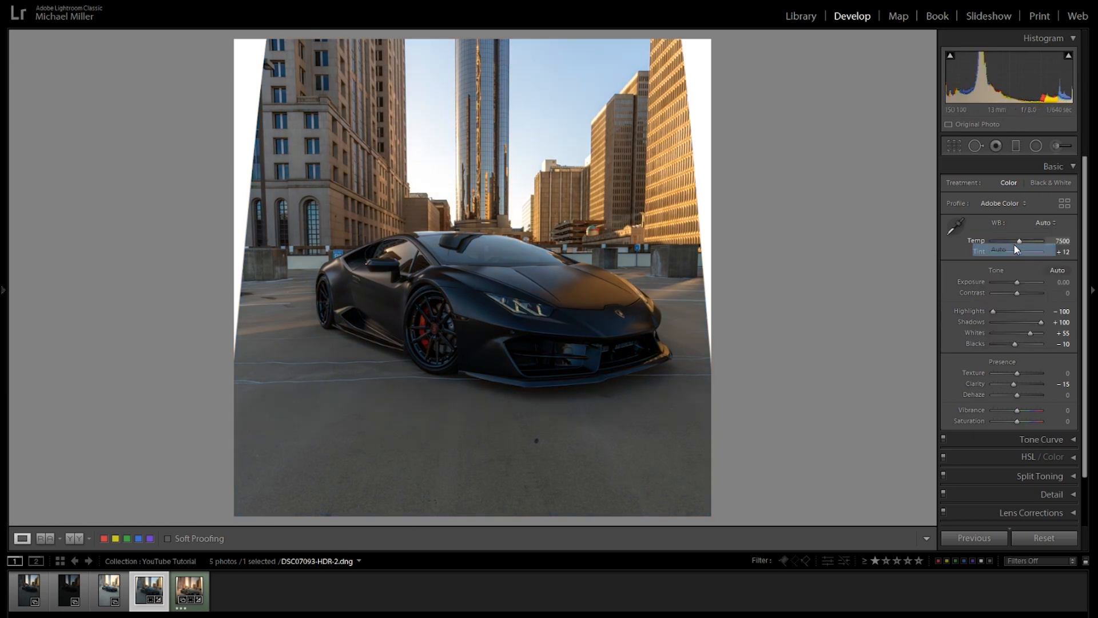
{"action": "left_click", "coordinate": [1064, 252]}
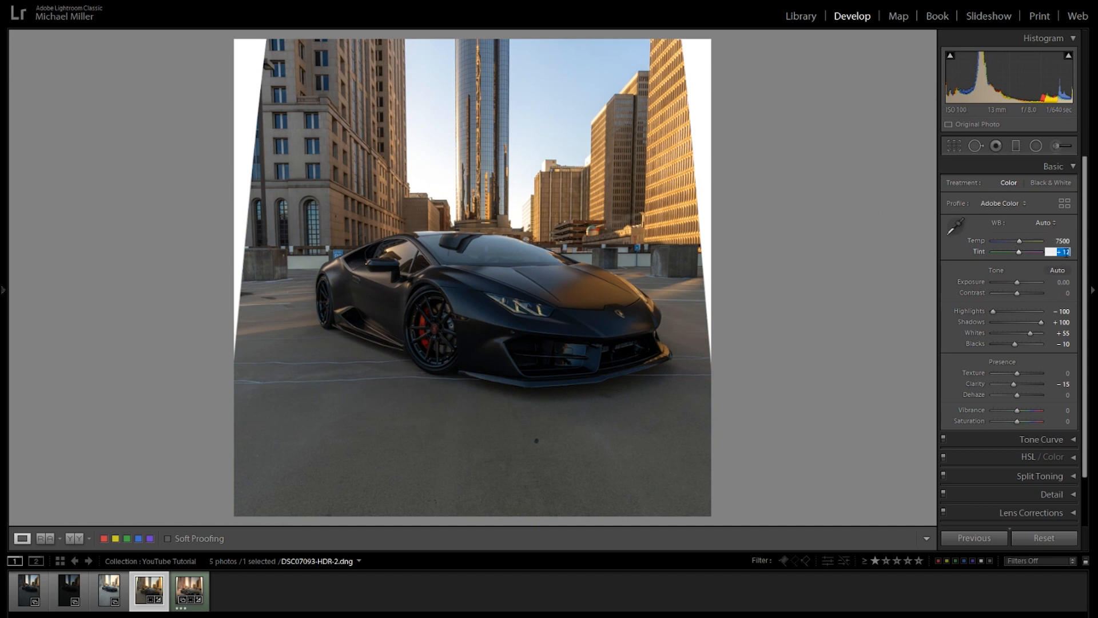
{"action": "key", "text": "Up"}
{"action": "key", "text": "Up"}
{"action": "key", "text": "Up"}
{"action": "key", "text": "Down"}
{"action": "key", "text": "Return"}
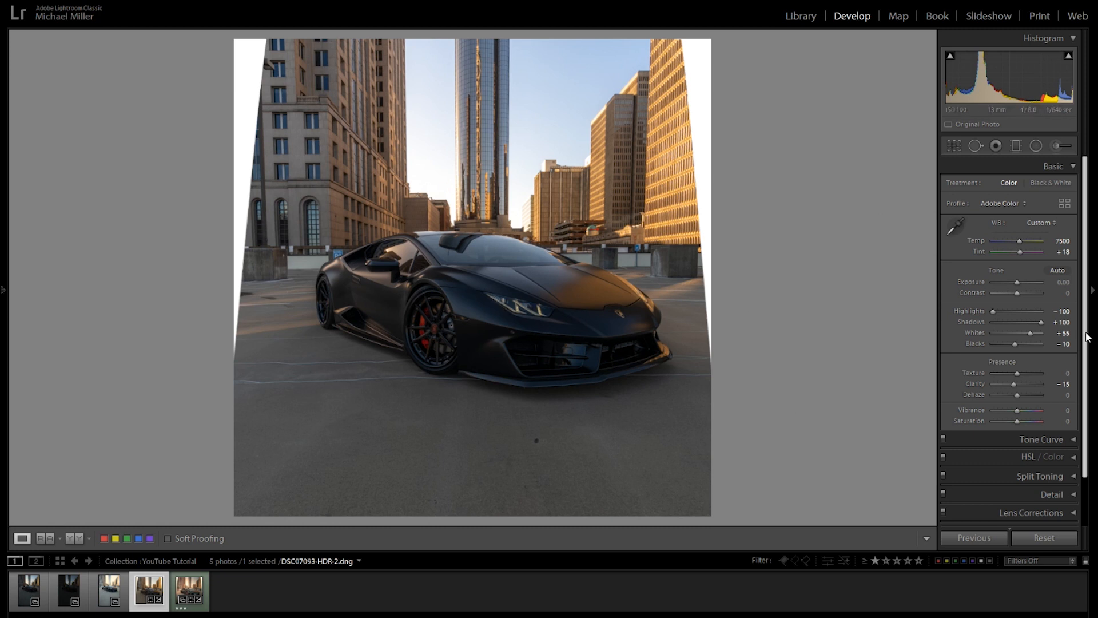
Lower the Whites to +52 using the highlight clipping preview, and inspect the bright sky near the horizon.
{"action": "left_click", "coordinate": [1058, 333]}
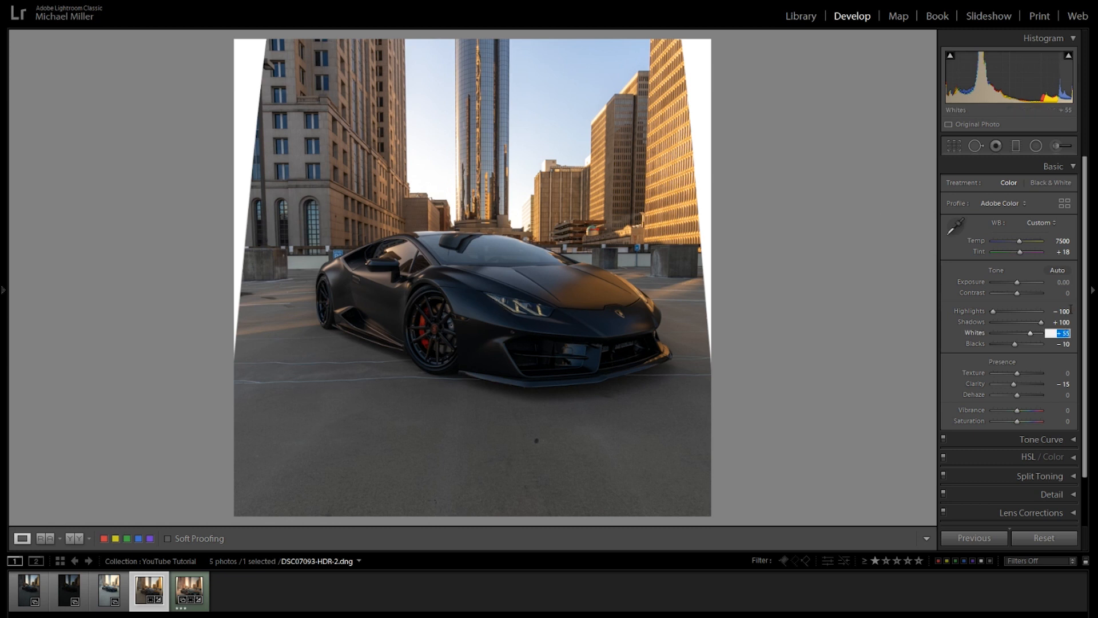
{"action": "mouse_move", "coordinate": [1069, 63]}
{"action": "left_click", "coordinate": [1068, 58]}
{"action": "left_click", "coordinate": [1068, 55]}
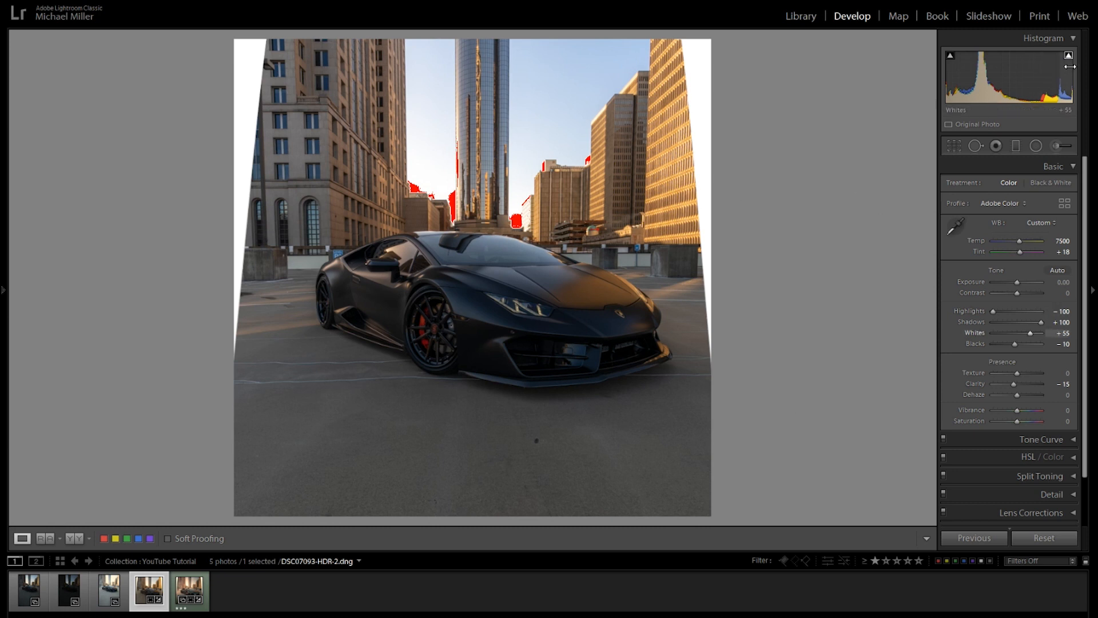
{"action": "left_click", "coordinate": [1063, 333]}
{"action": "key", "text": "Down"}
{"action": "key", "text": "Down"}
{"action": "key", "text": "Down"}
{"action": "key", "text": "Down"}
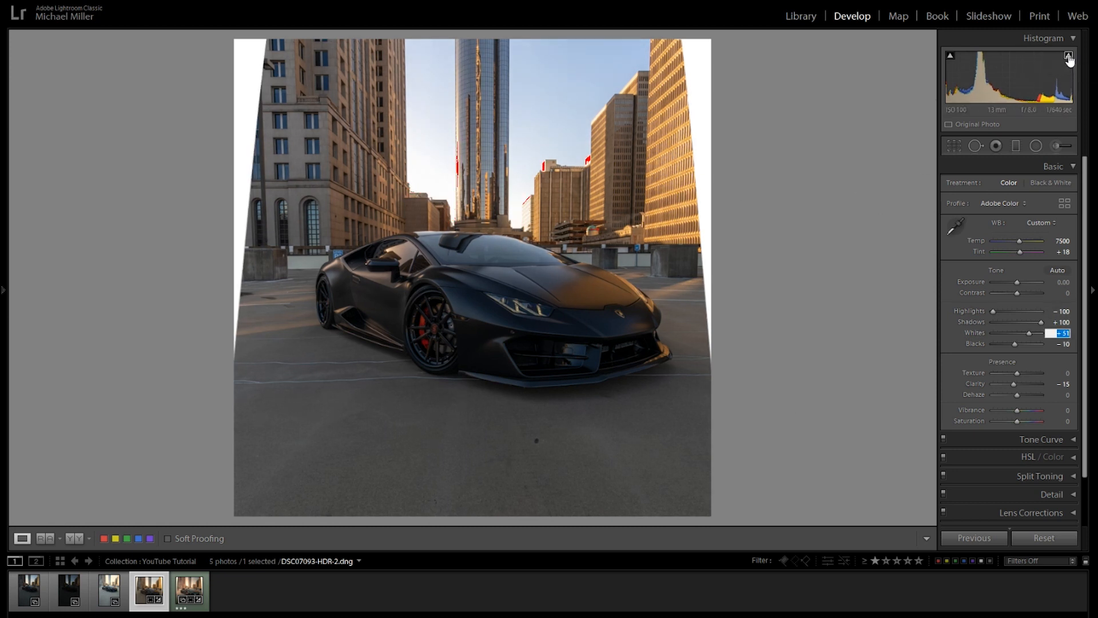
{"action": "key", "text": "Return"}
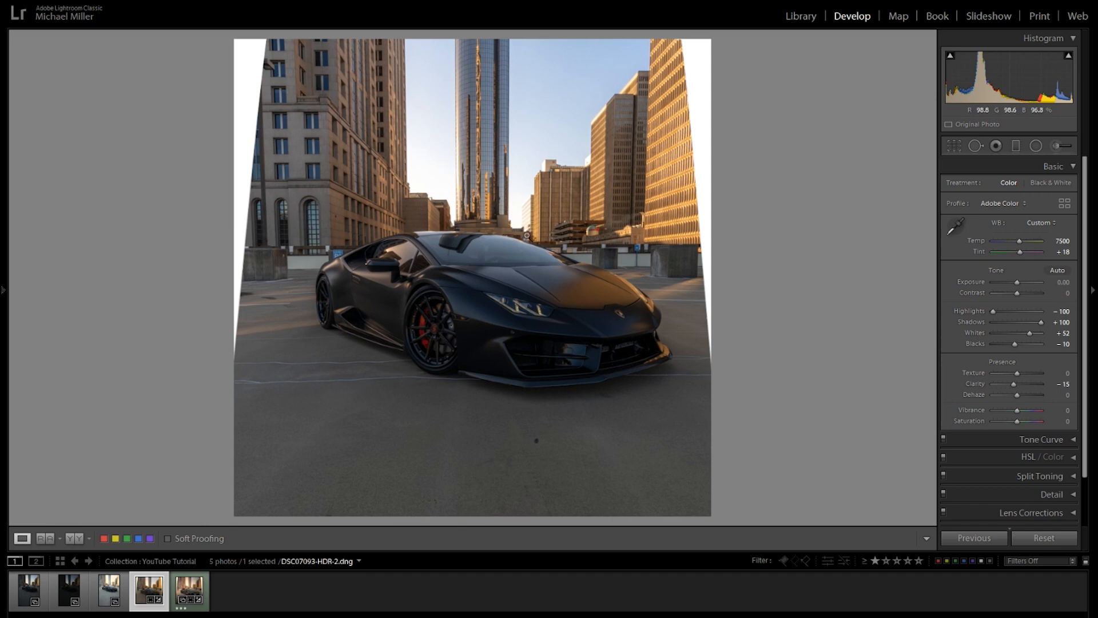
{"action": "left_click", "coordinate": [527, 235]}
{"action": "left_click", "coordinate": [478, 224]}
Add a graduated filter from the photo's upper edge down to the car's roof with Exposure at -0.30.
{"action": "left_click", "coordinate": [1015, 146]}
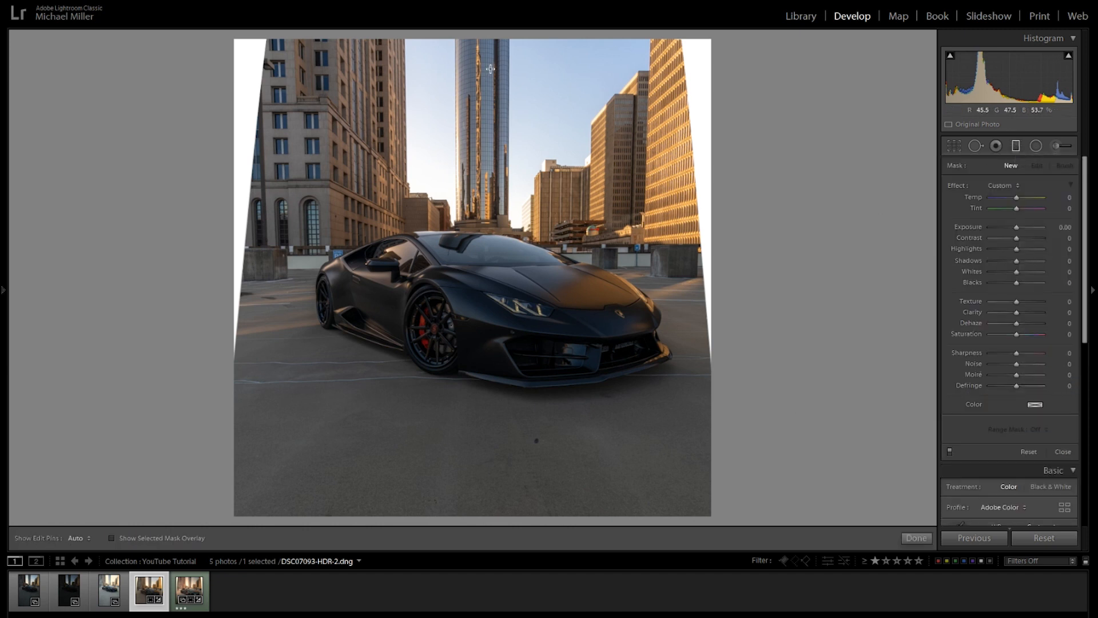
{"action": "left_click_drag", "start_coordinate": [484, 38], "coordinate": [486, 231]}
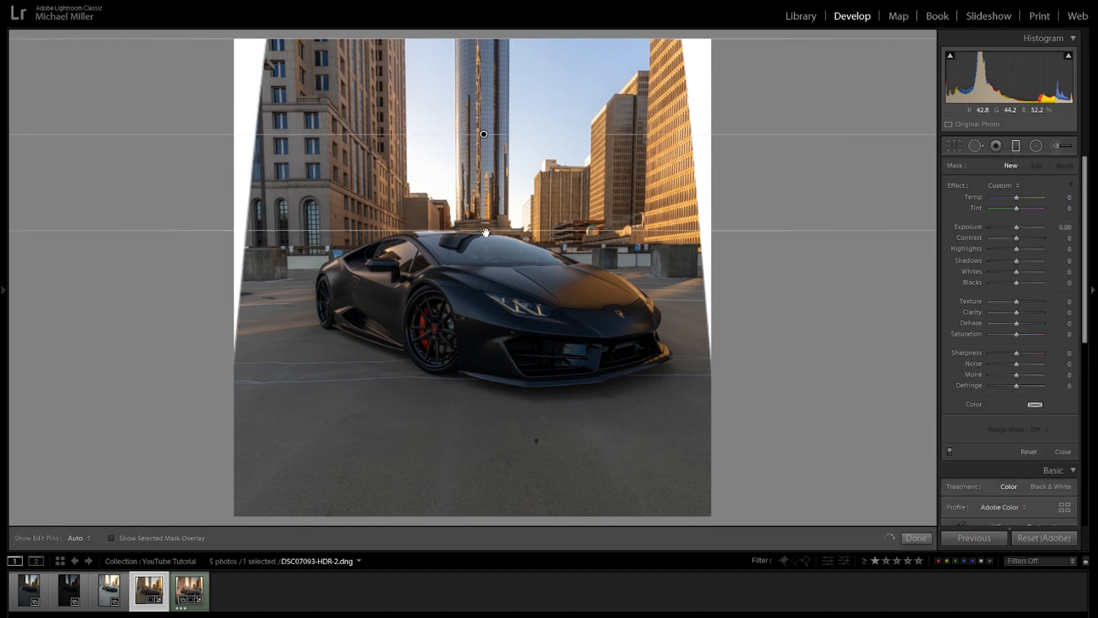
{"action": "key", "text": "Down"}
{"action": "key", "text": "Down"}
{"action": "key", "text": "Down"}
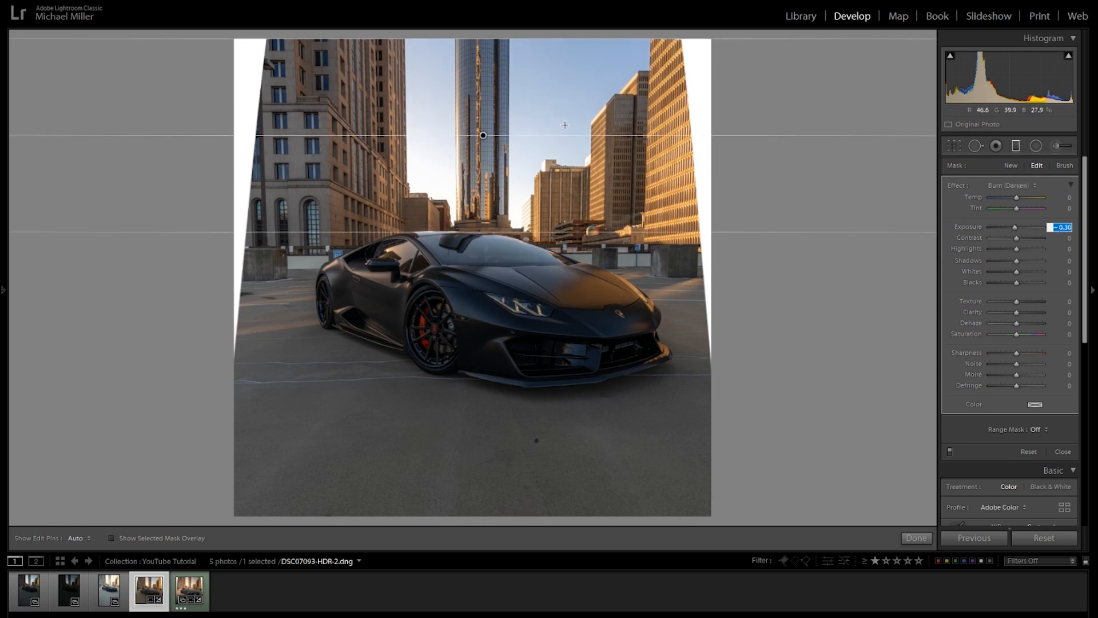
{"action": "left_click_drag", "start_coordinate": [486, 135], "coordinate": [489, 149]}
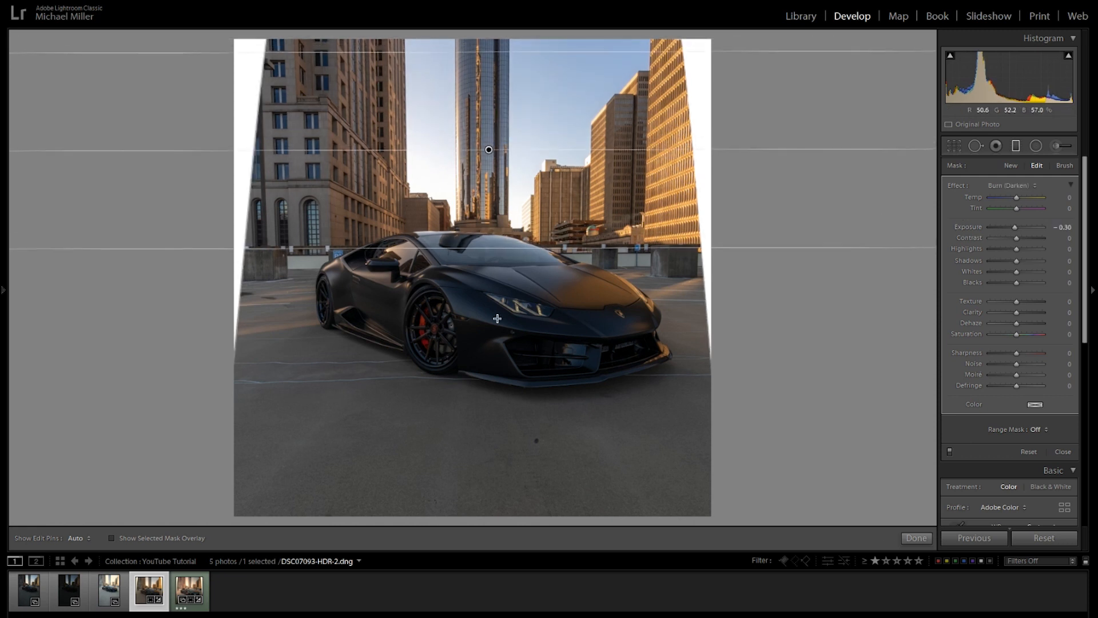
Add a second graduated filter with Exposure at -0.30, running from the photo's lower edge up to the car's wheels.
{"action": "left_click_drag", "start_coordinate": [486, 516], "coordinate": [498, 328]}
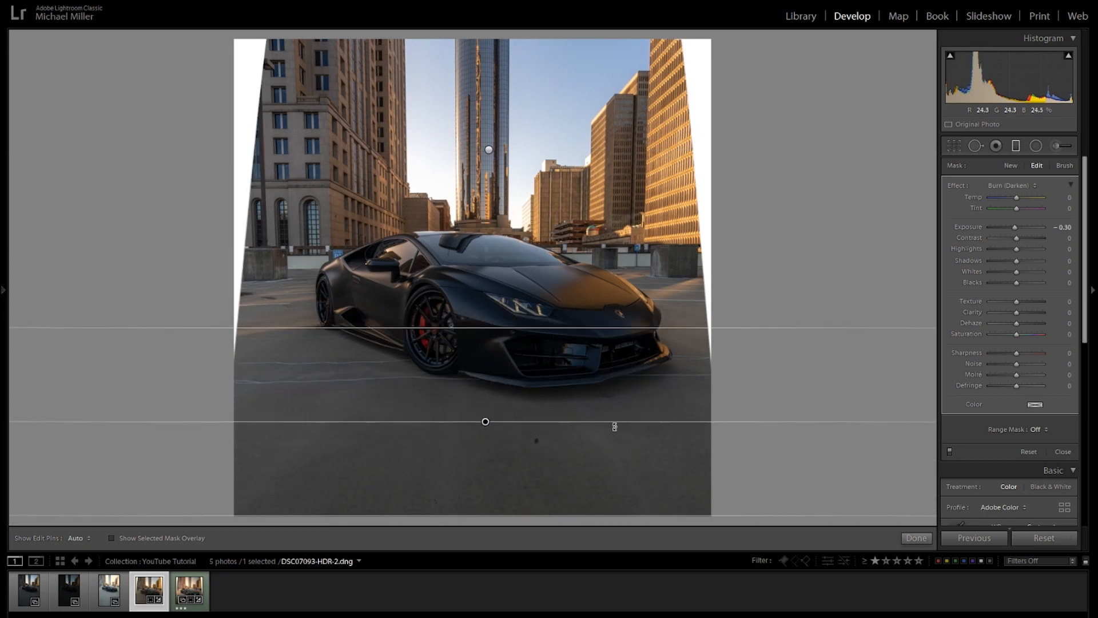
{"action": "left_click_drag", "start_coordinate": [486, 421], "coordinate": [483, 429]}
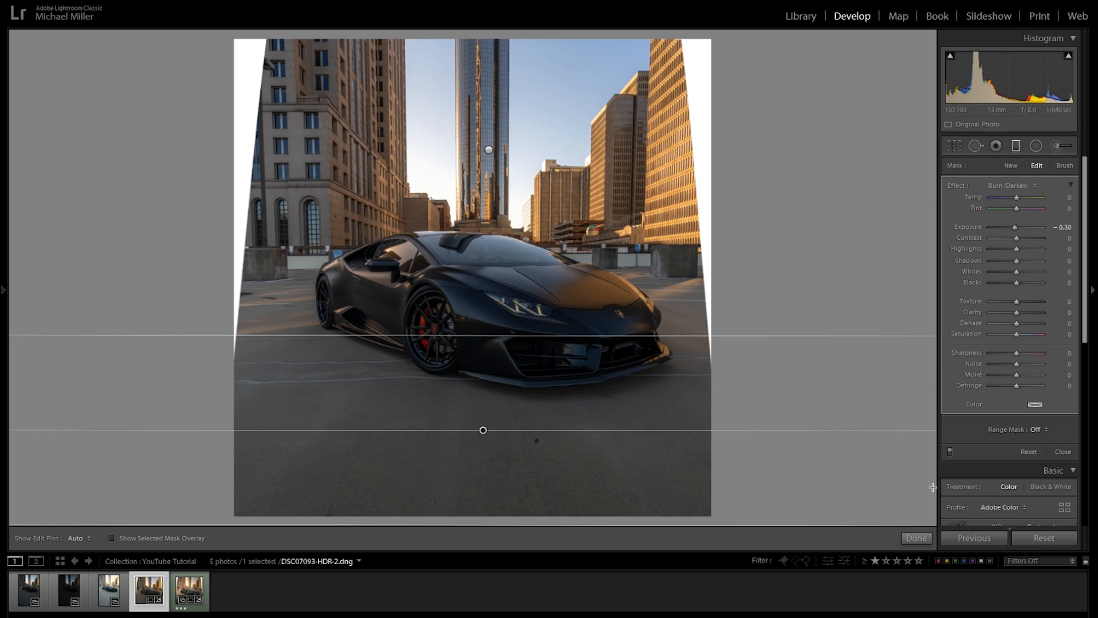
{"action": "left_click", "coordinate": [915, 538]}
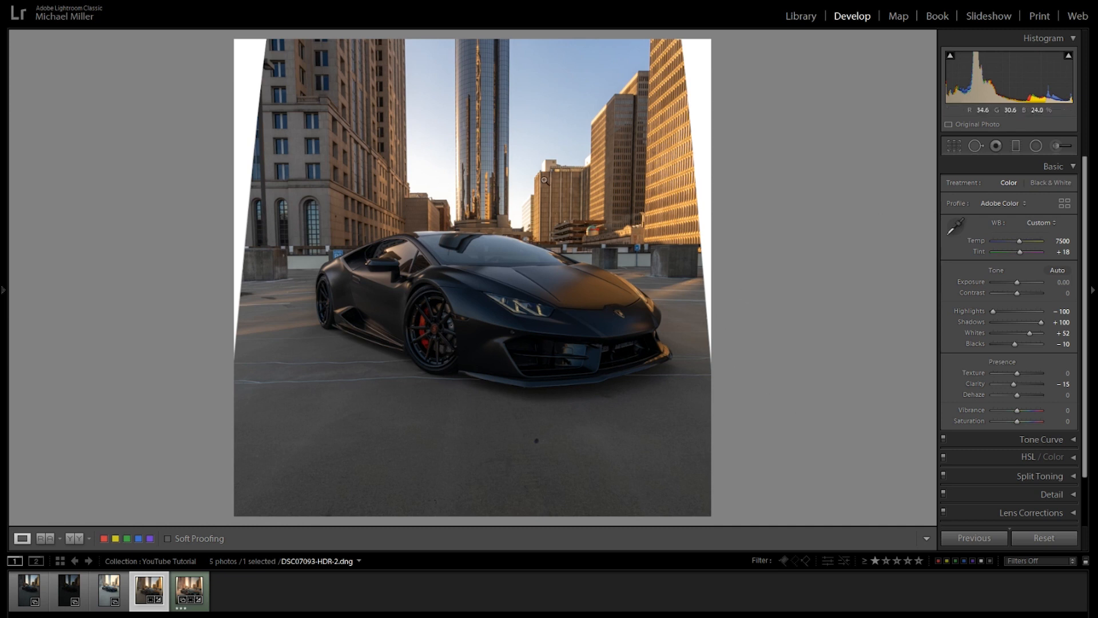
Draw an inverted radial filter with Feather 100 as a tilted ellipse surrounding the whole car.
{"action": "left_click", "coordinate": [1040, 150]}
{"action": "left_click_drag", "start_coordinate": [455, 289], "coordinate": [653, 389]}
{"action": "left_click_drag", "start_coordinate": [451, 290], "coordinate": [471, 303]}
{"action": "left_click_drag", "start_coordinate": [650, 256], "coordinate": [655, 277]}
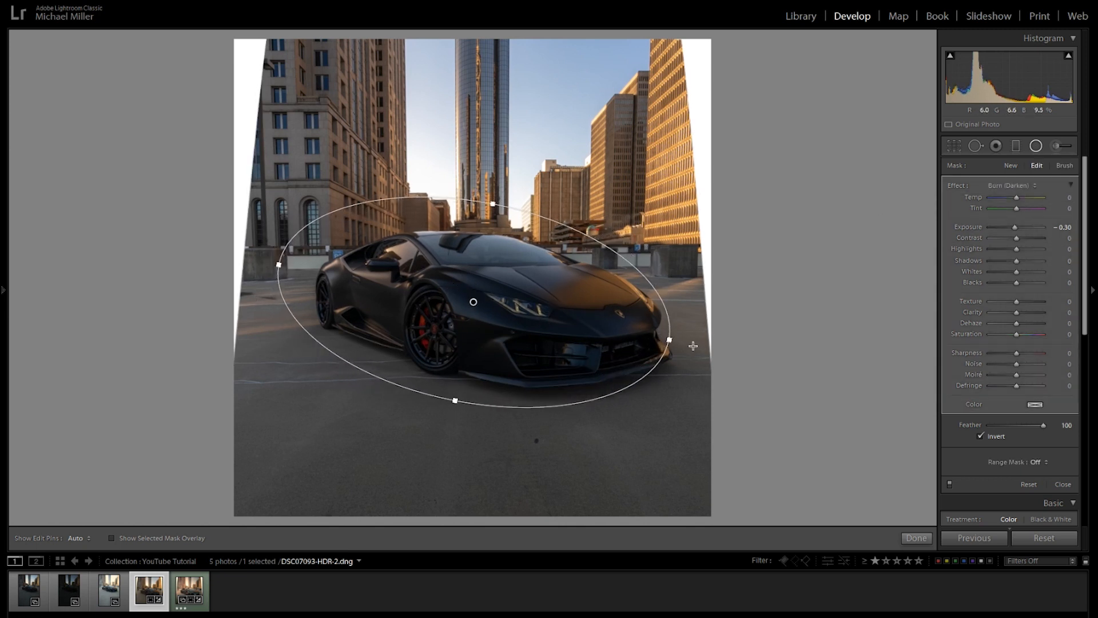
{"action": "left_click_drag", "start_coordinate": [671, 340], "coordinate": [695, 344]}
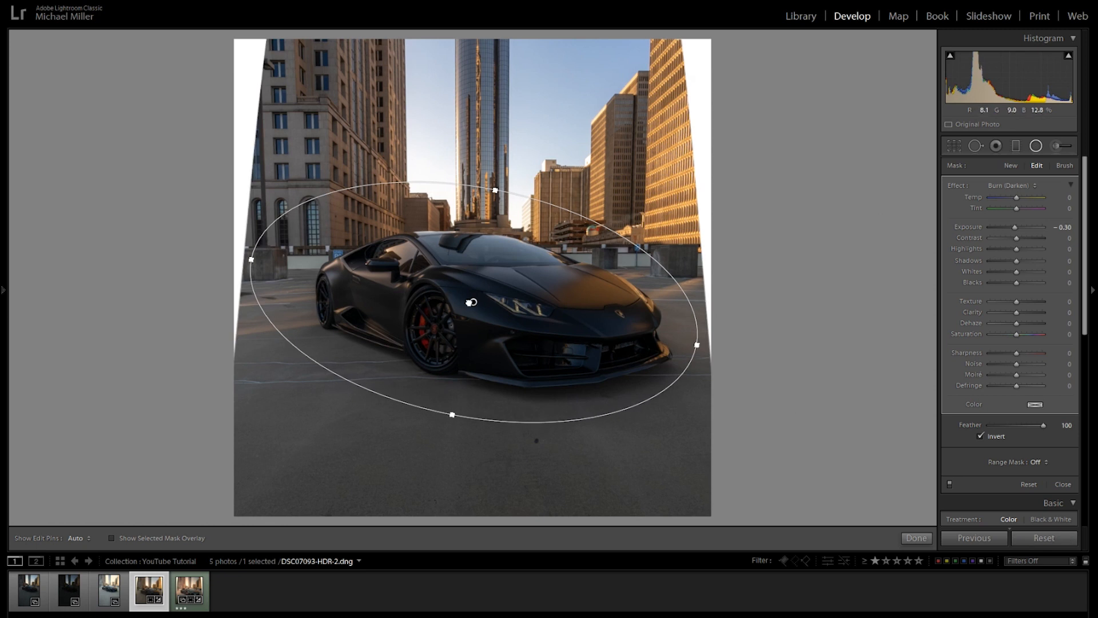
Set the radial filter's Exposure to 0.50, shift the ellipse slightly lower over the car, and finish the filter.
{"action": "left_click", "coordinate": [1063, 231]}
{"action": "type", "text": "0.5"}
{"action": "key", "text": "Return"}
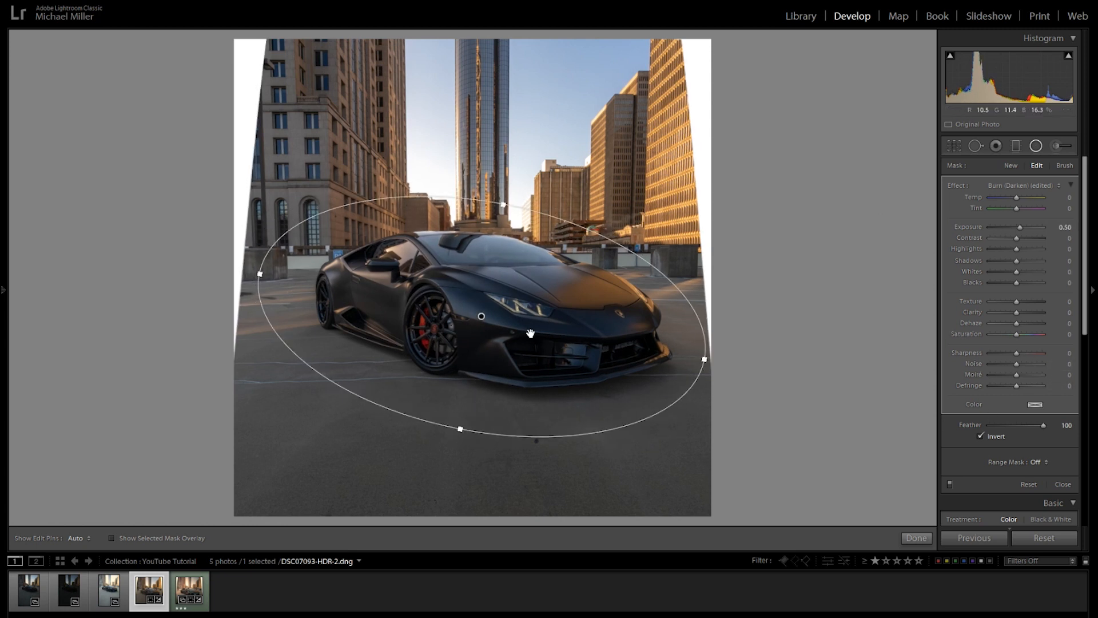
{"action": "left_click", "coordinate": [1064, 484]}
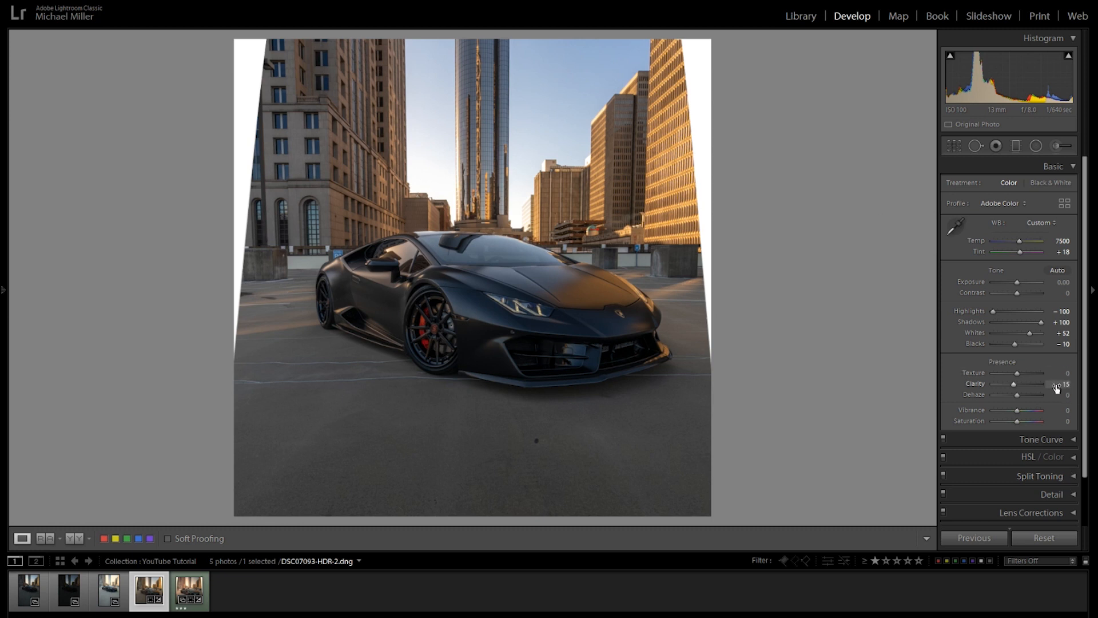
Select the existing radial filter around the car and set its Clarity to 20.
{"action": "left_click", "coordinate": [1036, 146]}
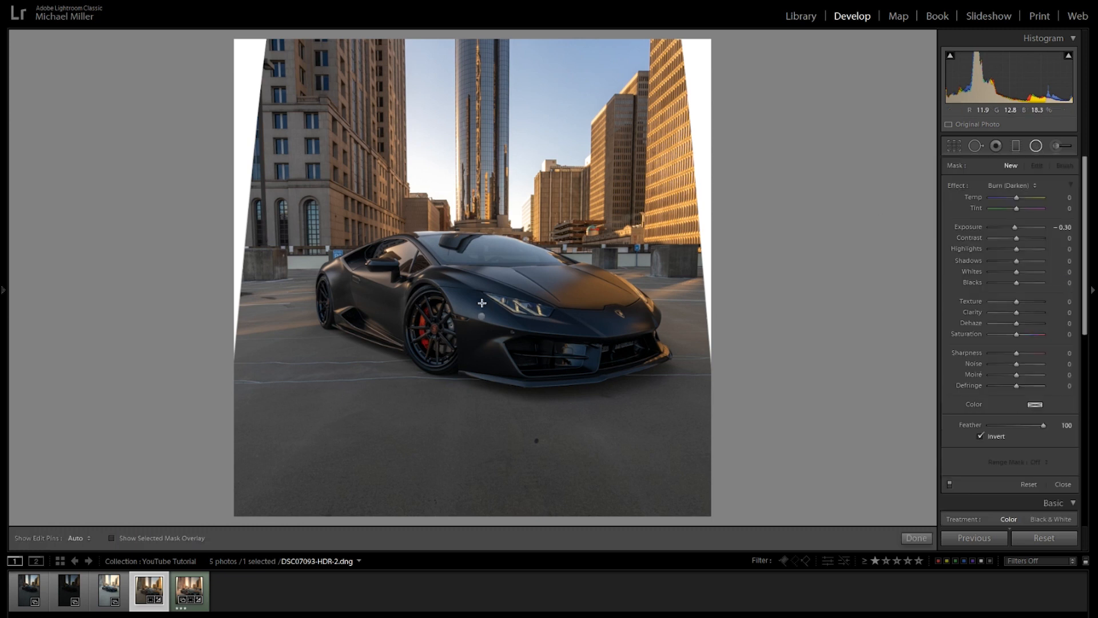
{"action": "left_click", "coordinate": [481, 316]}
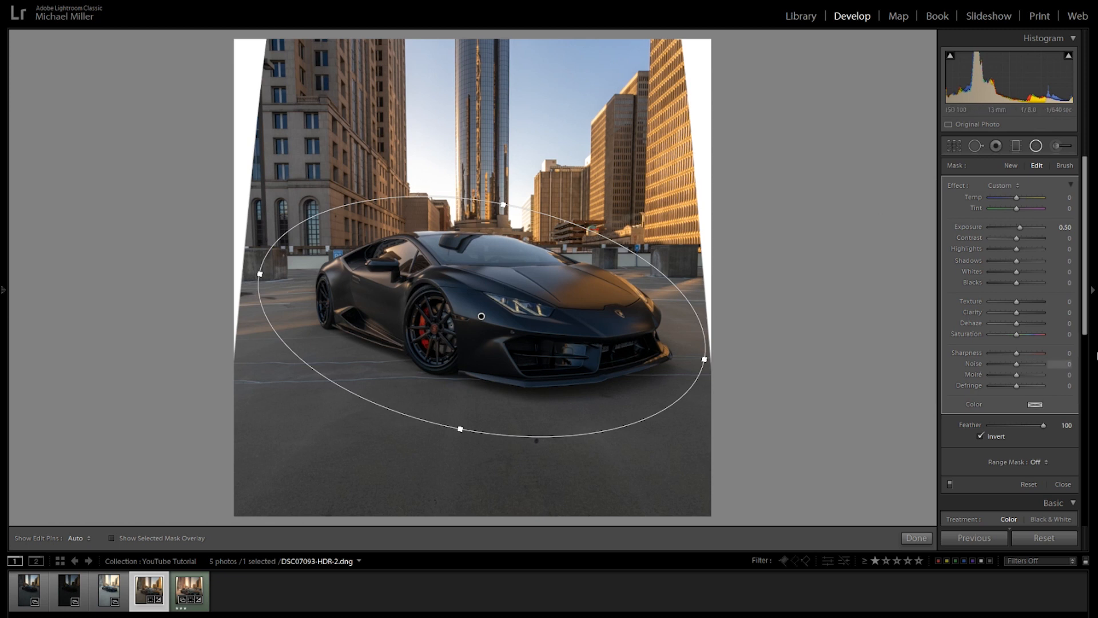
{"action": "left_click", "coordinate": [1069, 311]}
{"action": "type", "text": "15"}
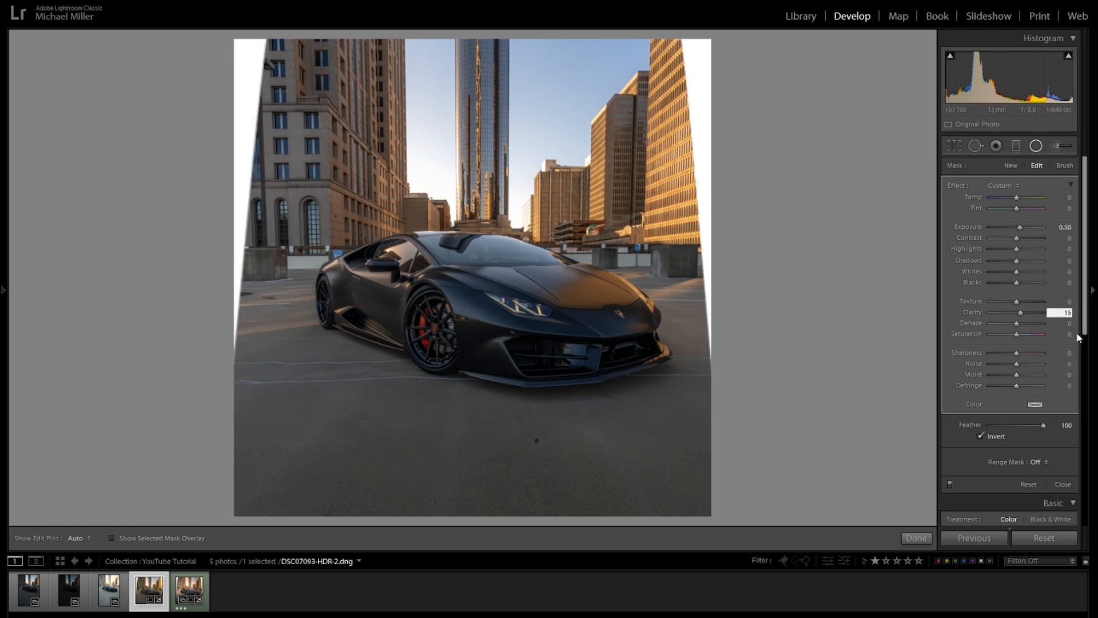
{"action": "key", "text": "Return"}
{"action": "left_click", "coordinate": [1067, 316]}
{"action": "type", "text": "20"}
{"action": "key", "text": "Return"}
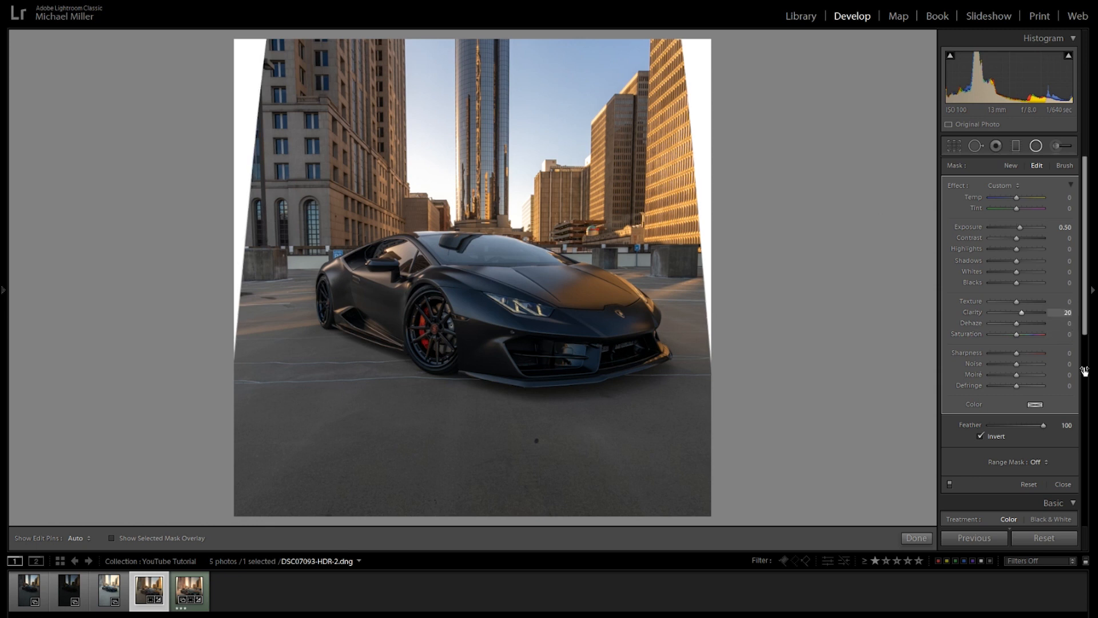
Set the car's radial filter Exposure to 1 and finish the filter.
{"action": "left_click", "coordinate": [1065, 227]}
{"action": "type", "text": "1.1"}
{"action": "key", "text": "Return"}
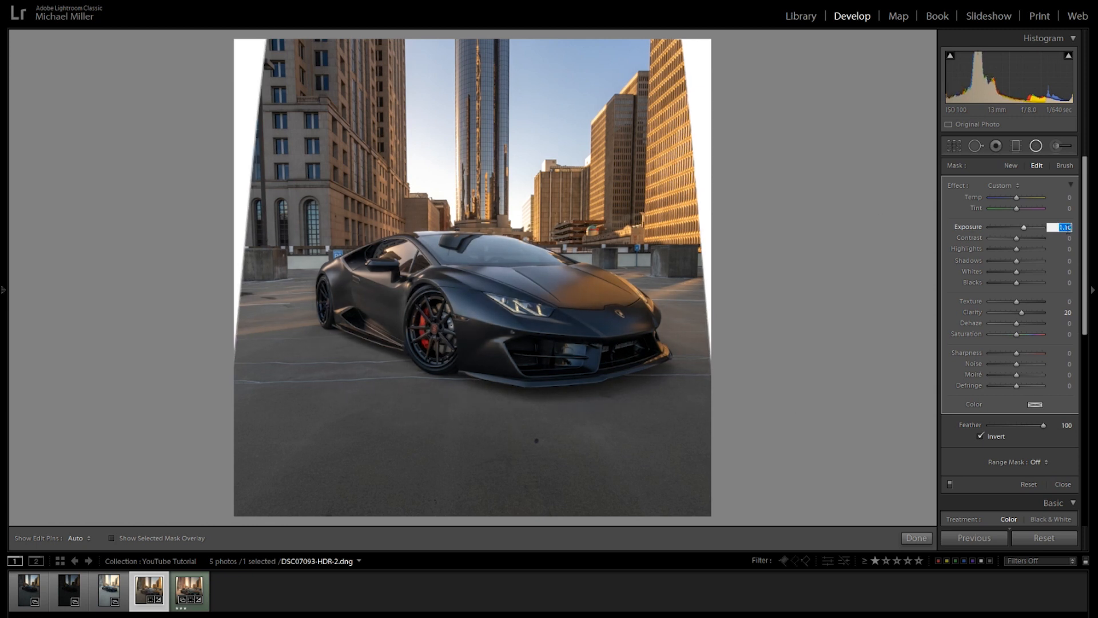
{"action": "type", "text": "1"}
{"action": "key", "text": "Return"}
{"action": "left_click", "coordinate": [1041, 152]}
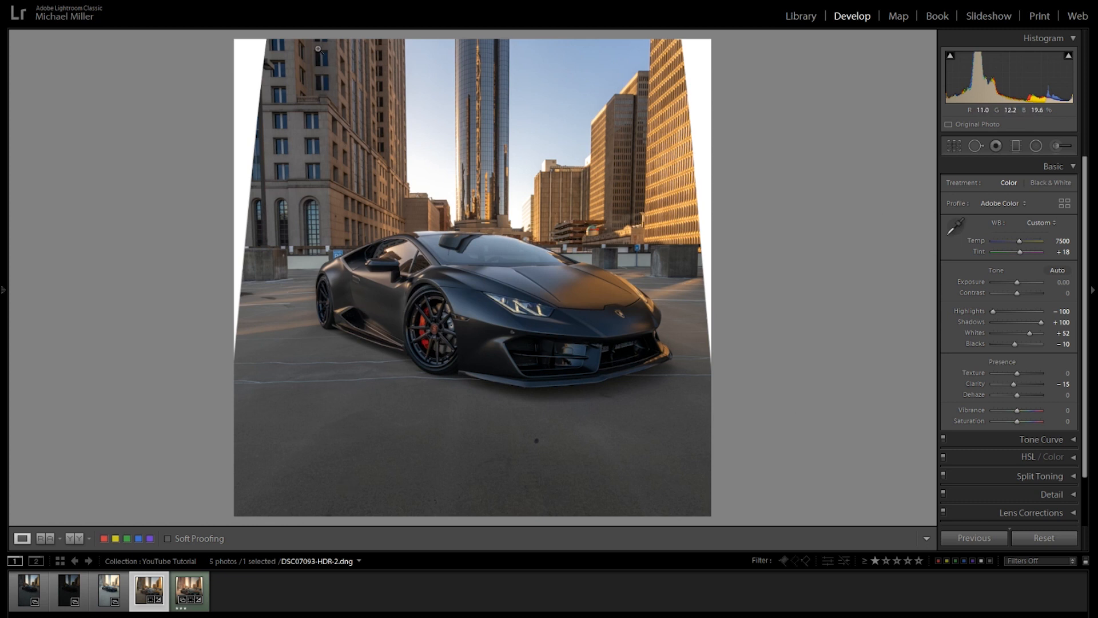
Add a graduated filter with Exposure 0.50 running horizontally from the photo's left edge across to its right edge.
{"action": "left_click", "coordinate": [1016, 146]}
{"action": "left_click_drag", "start_coordinate": [235, 242], "coordinate": [470, 247]}
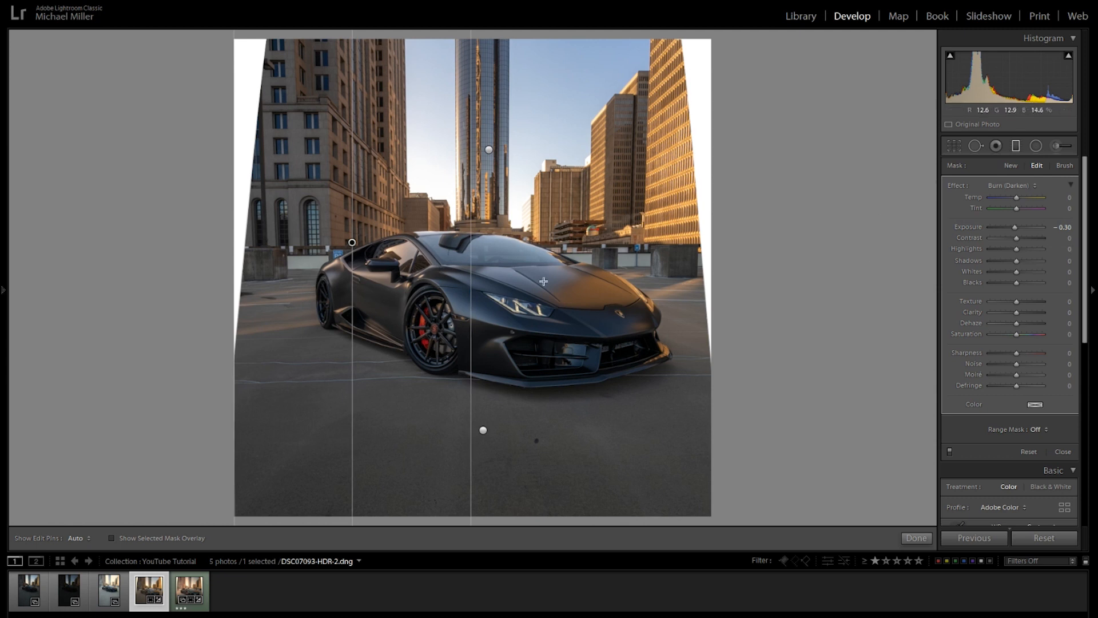
{"action": "left_click", "coordinate": [1063, 227]}
{"action": "key", "text": "Up"}
{"action": "key", "text": "Up"}
{"action": "key", "text": "Up"}
{"action": "key", "text": "Up"}
{"action": "key", "text": "Up"}
{"action": "key", "text": "Up"}
{"action": "key", "text": "Up"}
{"action": "key", "text": "Up"}
{"action": "key", "text": "Return"}
{"action": "left_click_drag", "start_coordinate": [472, 276], "coordinate": [708, 275]}
{"action": "left_click_drag", "start_coordinate": [468, 242], "coordinate": [467, 249]}
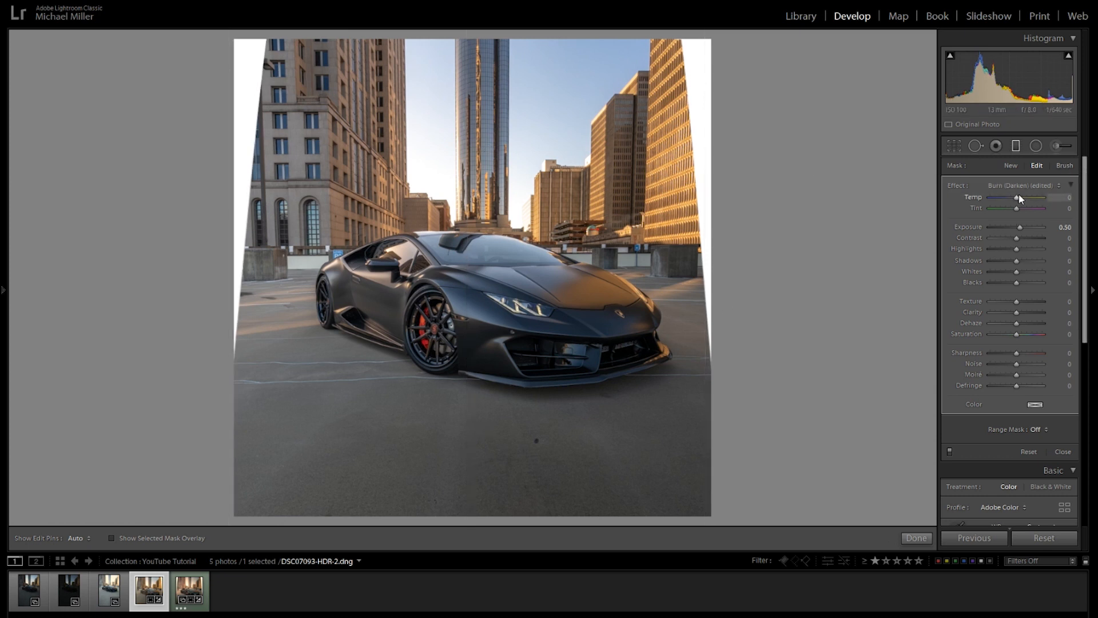
Warm the horizontal graduated filter by setting its Temp to 16 and Tint to 11.
{"action": "left_click_drag", "start_coordinate": [1018, 197], "coordinate": [1022, 198]}
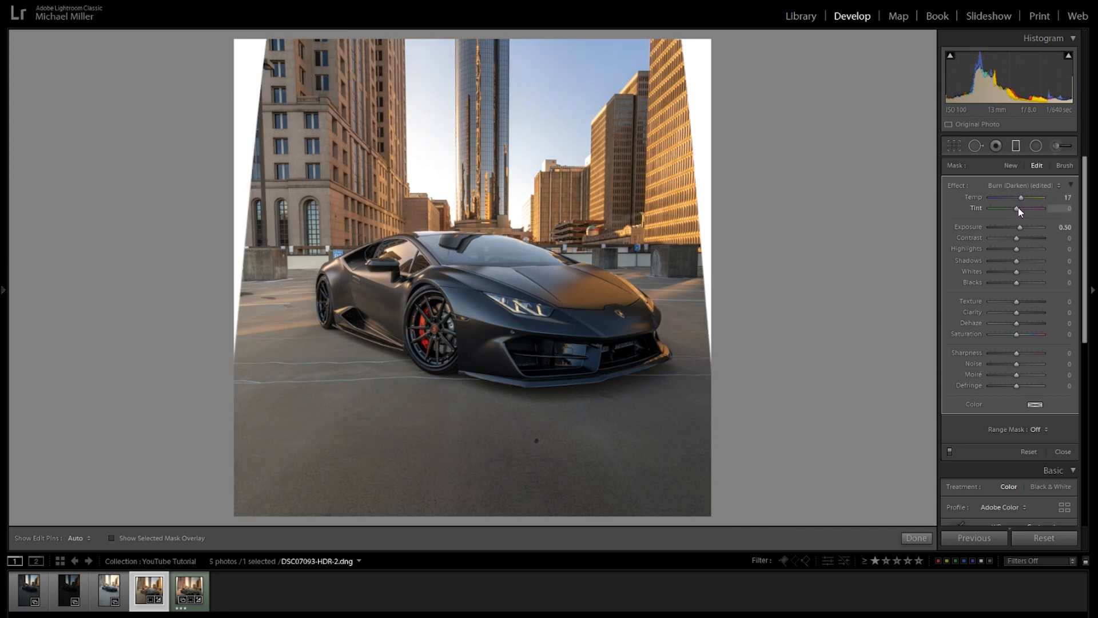
{"action": "left_click_drag", "start_coordinate": [1019, 209], "coordinate": [1021, 209]}
{"action": "left_click", "coordinate": [1067, 210]}
{"action": "left_click", "coordinate": [1067, 198]}
{"action": "key", "text": "Down"}
{"action": "key", "text": "Return"}
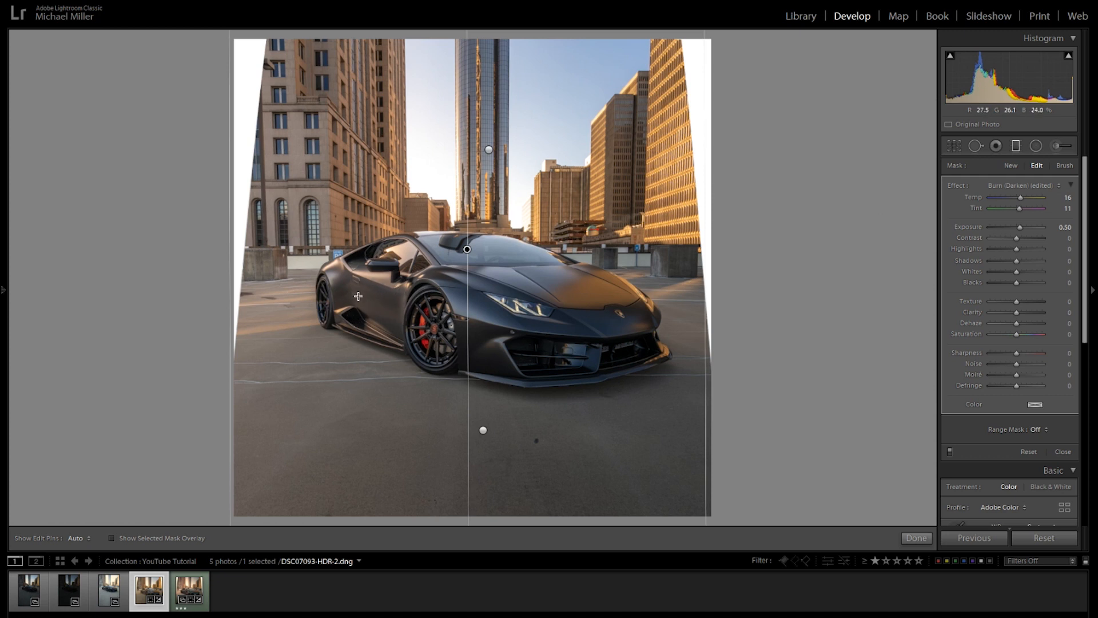
Switch the graduated filter to brush editing, show its mask overlay and shift the filter slightly lower.
{"action": "left_click", "coordinate": [1064, 167]}
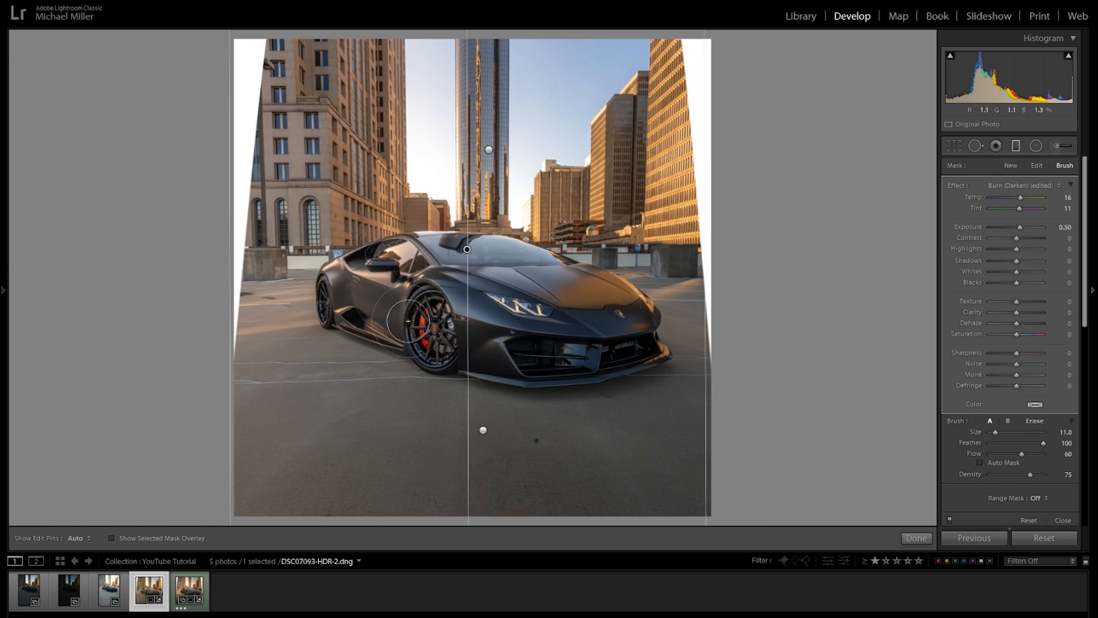
{"action": "left_click", "coordinate": [136, 539]}
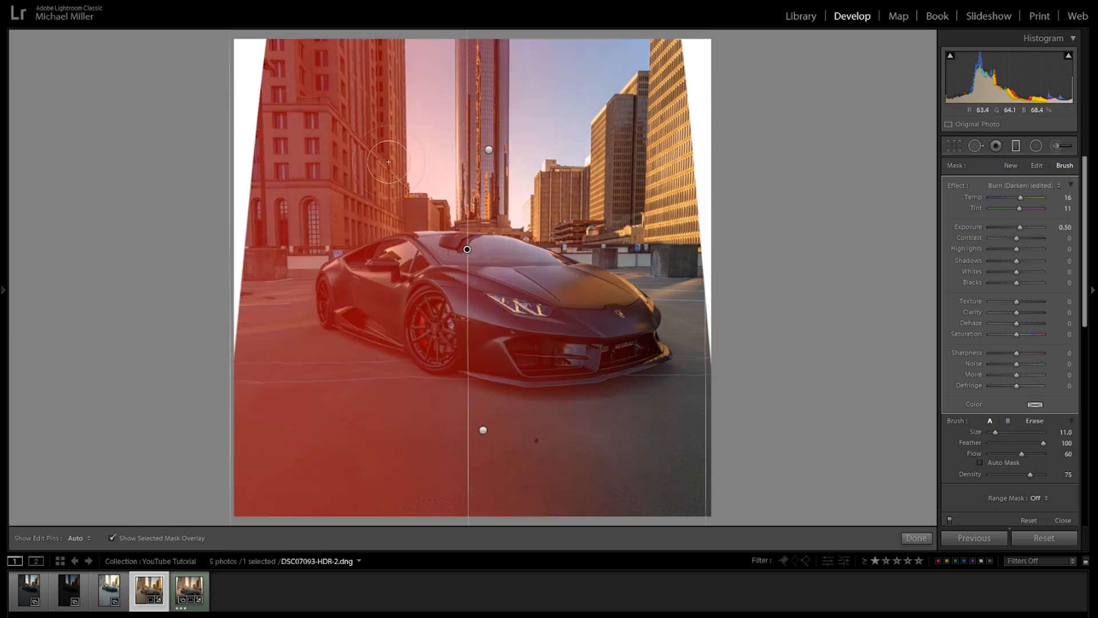
{"action": "mouse_move", "coordinate": [467, 249]}
{"action": "left_mouse_down"}
{"action": "mouse_move", "coordinate": [527, 252]}
{"action": "mouse_move", "coordinate": [448, 252]}
{"action": "mouse_move", "coordinate": [585, 254]}
{"action": "mouse_move", "coordinate": [314, 267]}
{"action": "mouse_move", "coordinate": [464, 267]}
{"action": "left_mouse_up"}
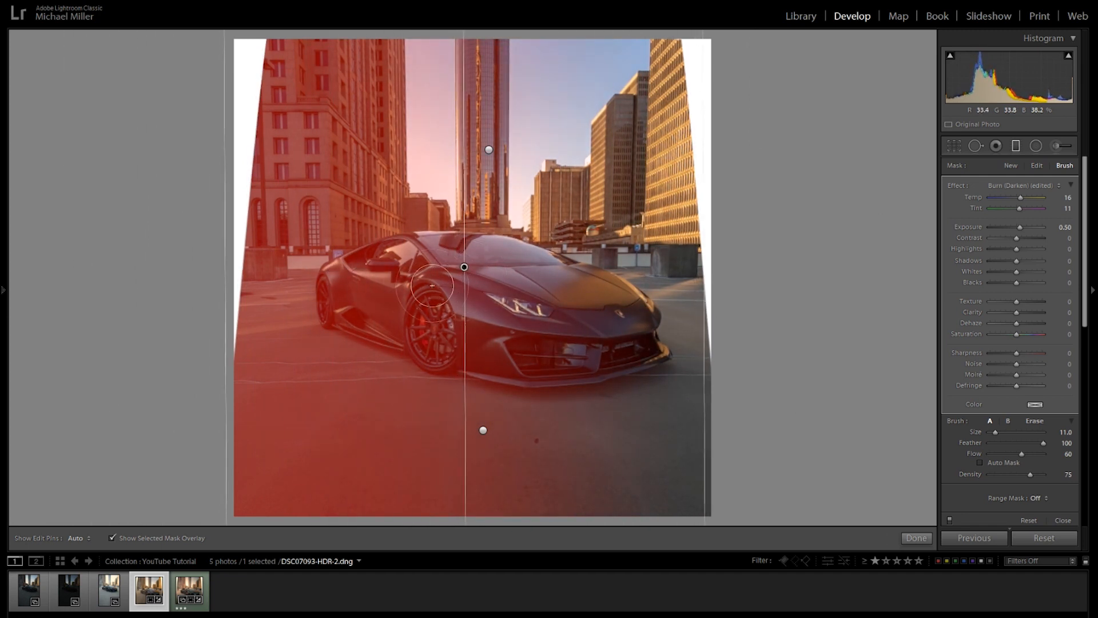
Erase the graduated filter's mask from the car's side panel with a size 12 erase brush.
{"action": "key", "text": "alt"}
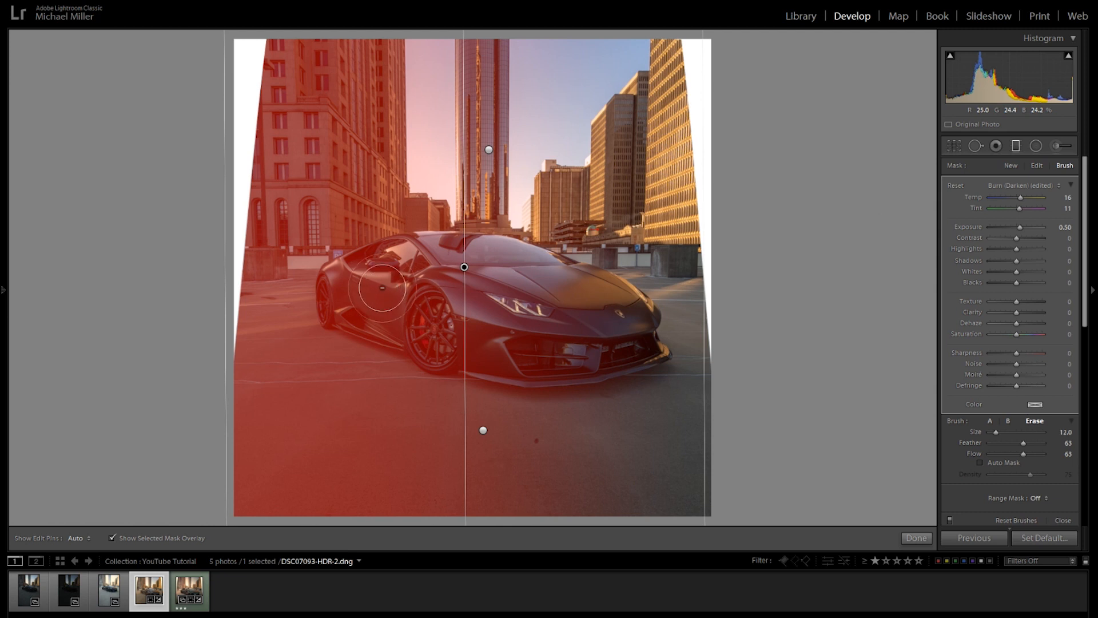
{"action": "key", "text": "alt"}
{"action": "key", "text": "h"}
{"action": "mouse_move", "coordinate": [356, 297]}
{"action": "left_mouse_down"}
{"action": "mouse_move", "coordinate": [383, 282]}
{"action": "mouse_move", "coordinate": [345, 301]}
{"action": "mouse_move", "coordinate": [346, 276]}
{"action": "mouse_move", "coordinate": [363, 275]}
{"action": "mouse_move", "coordinate": [338, 288]}
{"action": "mouse_move", "coordinate": [351, 268]}
{"action": "mouse_move", "coordinate": [387, 277]}
{"action": "mouse_move", "coordinate": [379, 305]}
{"action": "mouse_move", "coordinate": [401, 269]}
{"action": "mouse_move", "coordinate": [395, 330]}
{"action": "mouse_move", "coordinate": [354, 311]}
{"action": "left_mouse_up"}
Reduce the erase brush to size 6 and erase the mask from the car's rear wheel, rear fender and remaining side.
{"action": "key", "text": "bracketleft"}
{"action": "key", "text": "bracketleft"}
{"action": "key", "text": "bracketleft"}
{"action": "key", "text": "h"}
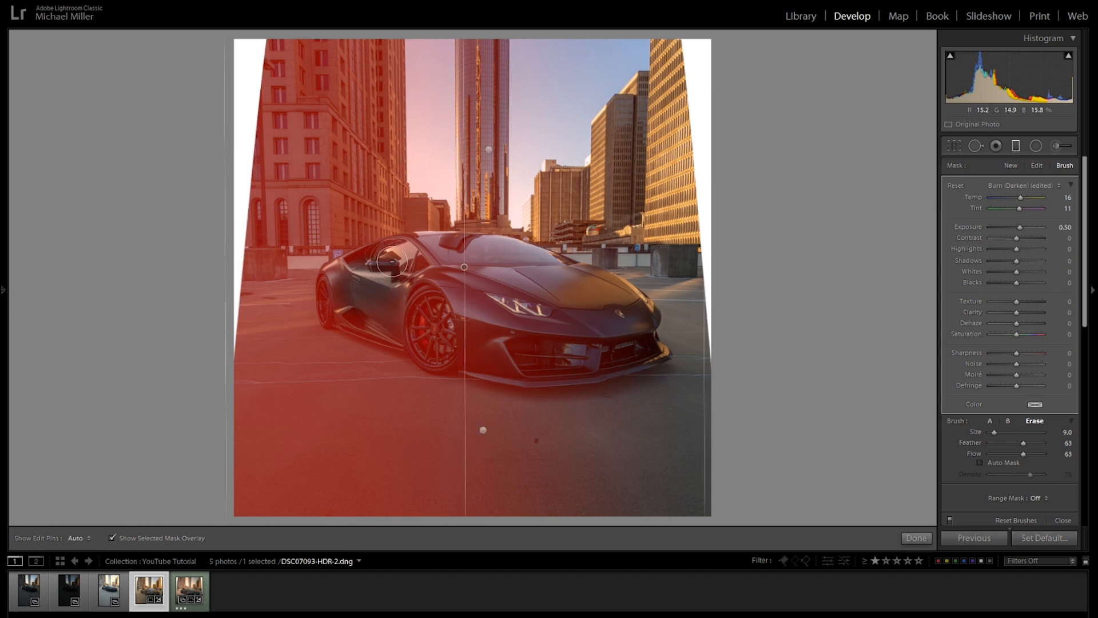
{"action": "key", "text": "h"}
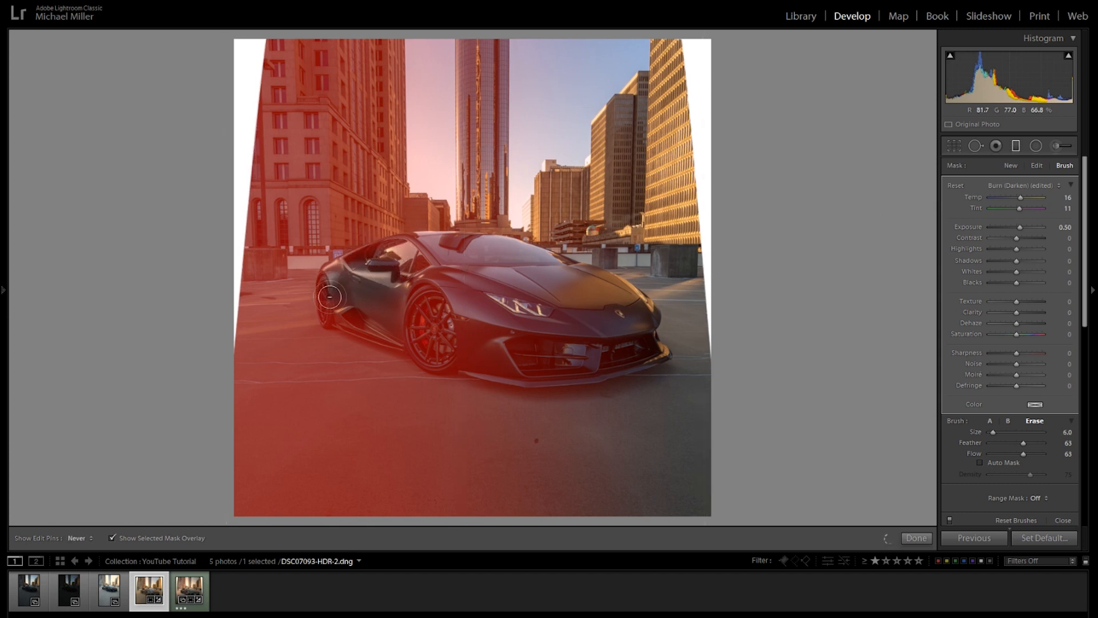
{"action": "mouse_move", "coordinate": [328, 293]}
{"action": "left_mouse_down"}
{"action": "mouse_move", "coordinate": [350, 320]}
{"action": "mouse_move", "coordinate": [380, 327]}
{"action": "mouse_move", "coordinate": [371, 323]}
{"action": "mouse_move", "coordinate": [387, 317]}
{"action": "mouse_move", "coordinate": [400, 272]}
{"action": "mouse_move", "coordinate": [416, 263]}
{"action": "mouse_move", "coordinate": [380, 255]}
{"action": "mouse_move", "coordinate": [326, 291]}
{"action": "mouse_move", "coordinate": [326, 304]}
{"action": "mouse_move", "coordinate": [381, 331]}
{"action": "mouse_move", "coordinate": [349, 324]}
{"action": "mouse_move", "coordinate": [328, 286]}
{"action": "mouse_move", "coordinate": [340, 270]}
{"action": "left_mouse_up"}
{"action": "scroll", "coordinate": [337, 269], "scroll_direction": "down", "scroll_amount": 1}
{"action": "key", "text": "h"}
{"action": "mouse_move", "coordinate": [397, 249]}
{"action": "left_mouse_down"}
{"action": "mouse_move", "coordinate": [422, 269]}
{"action": "mouse_move", "coordinate": [397, 338]}
{"action": "left_mouse_up"}
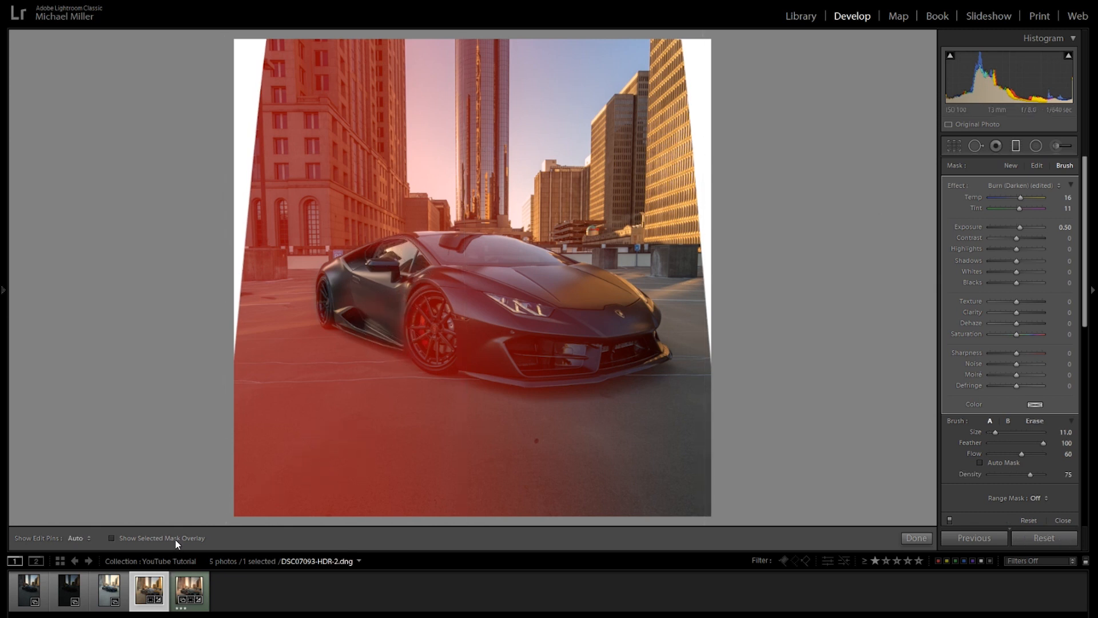
Hide the mask overlay, compare the photo with the graduated filters off and on, and close the filter settings.
{"action": "left_click", "coordinate": [176, 541]}
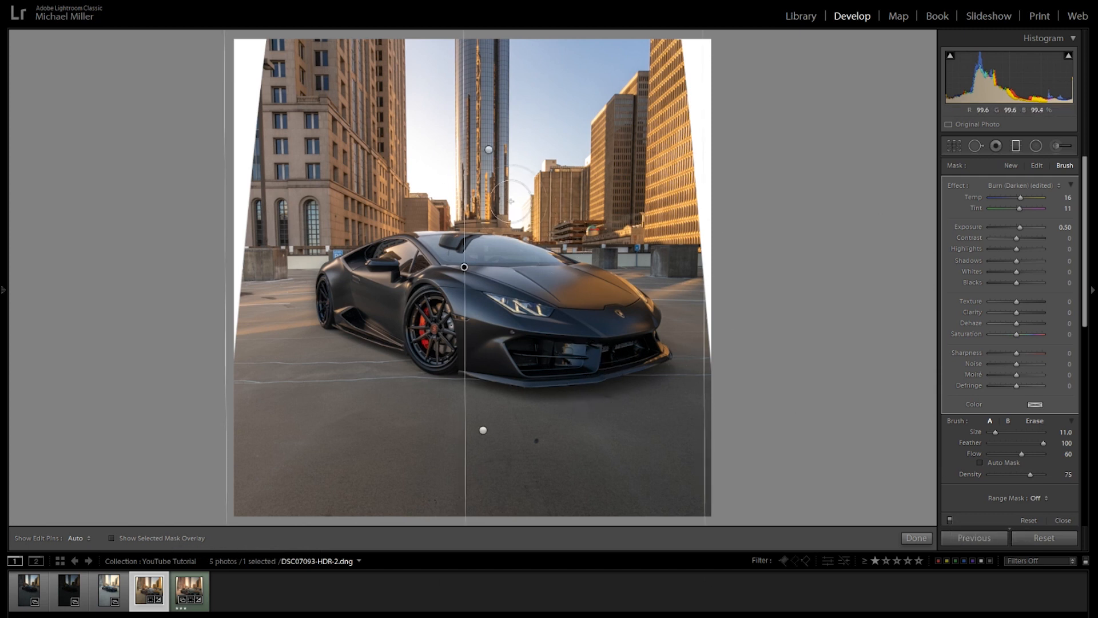
{"action": "left_click", "coordinate": [949, 520]}
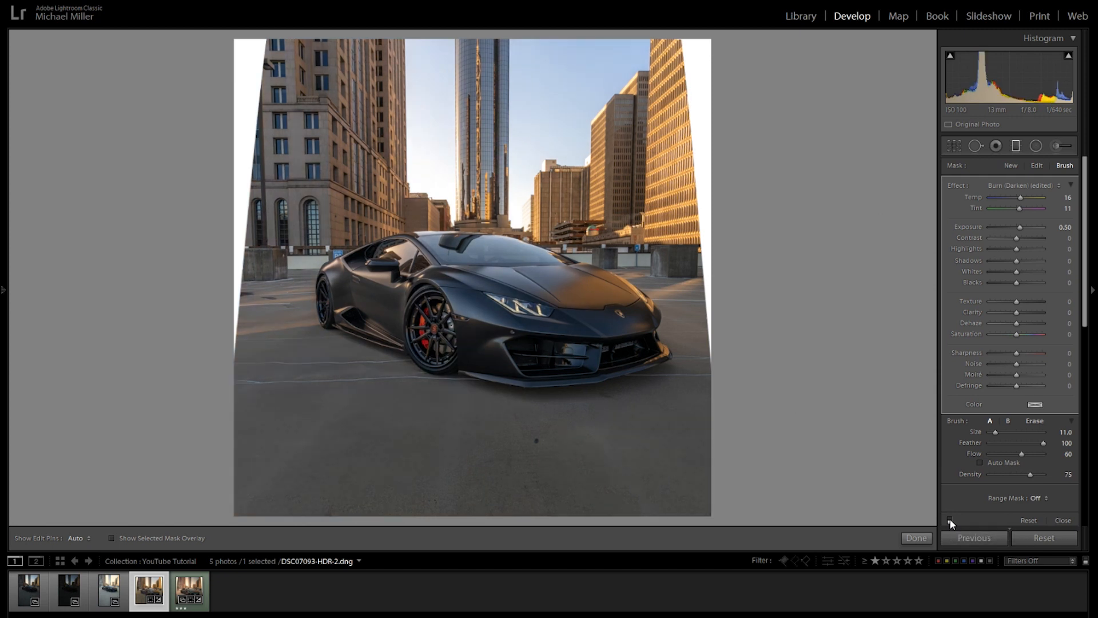
{"action": "left_click", "coordinate": [950, 519]}
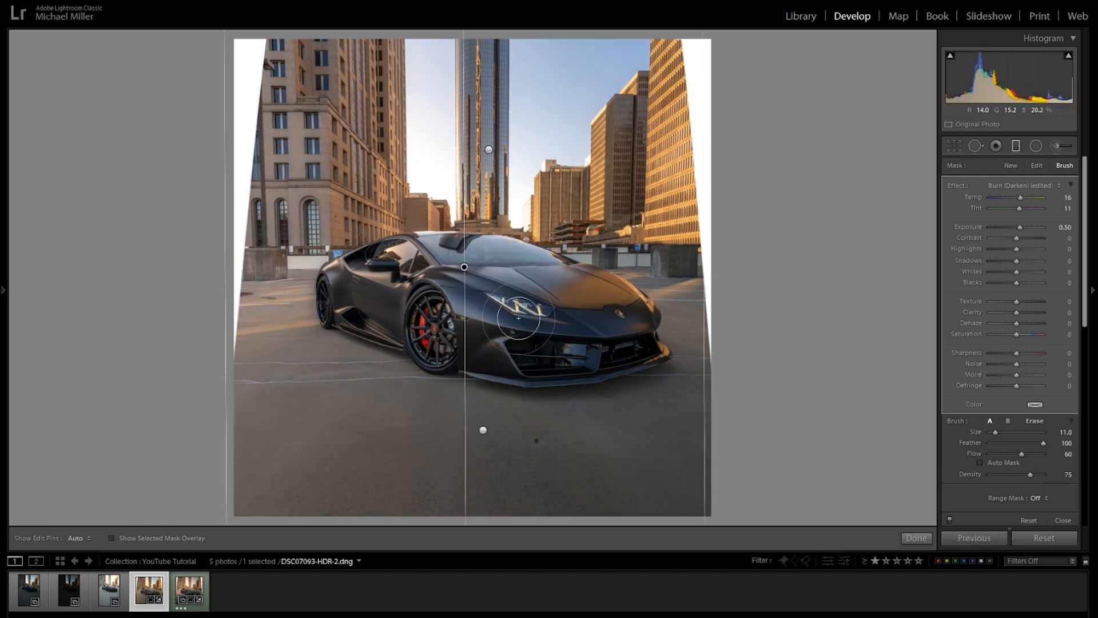
{"action": "left_click", "coordinate": [1065, 520]}
Set the post-crop vignetting Amount to -11 and compare the photo with the effect off and on.
{"action": "scroll", "coordinate": [1046, 441], "scroll_direction": "down", "scroll_amount": 2}
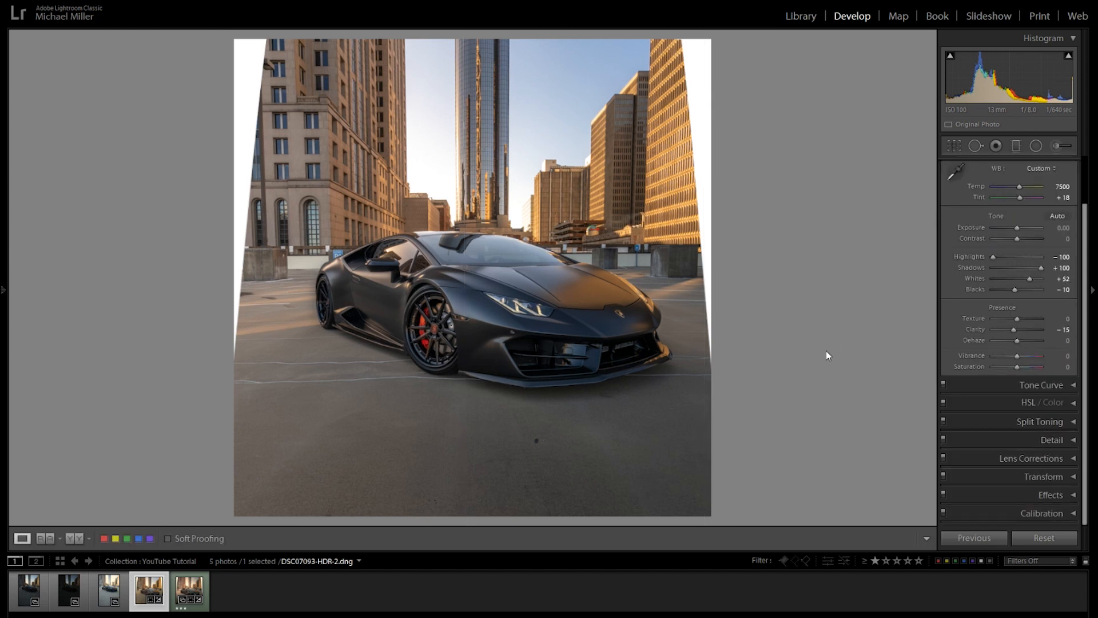
{"action": "left_click", "coordinate": [1056, 494]}
{"action": "left_click", "coordinate": [1067, 401]}
{"action": "left_click", "coordinate": [1069, 402]}
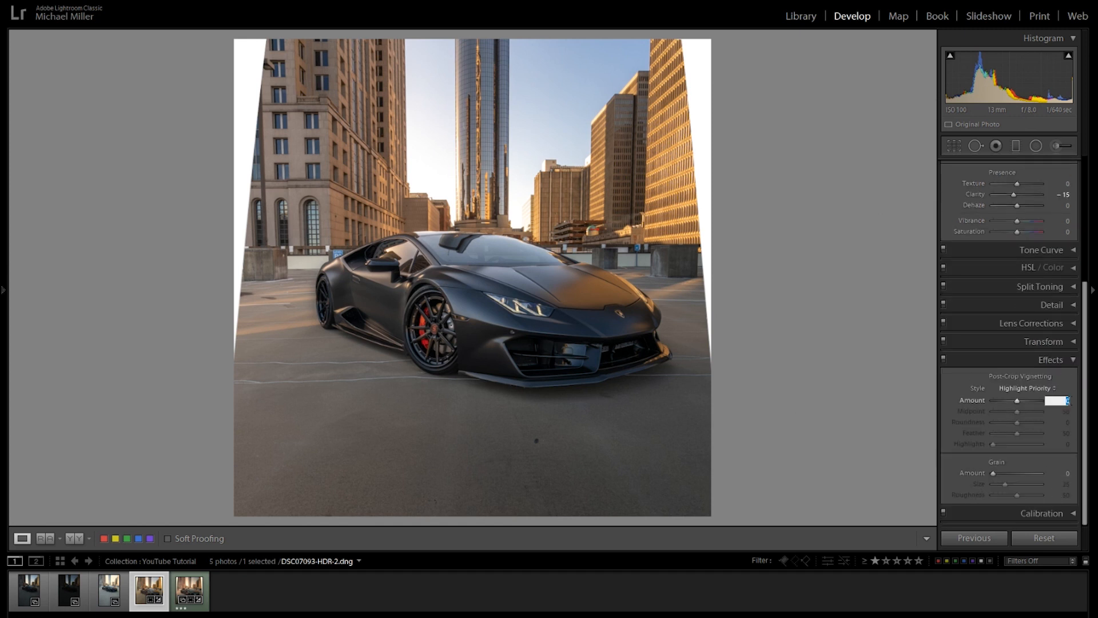
{"action": "type", "text": "-11"}
{"action": "key", "text": "Return"}
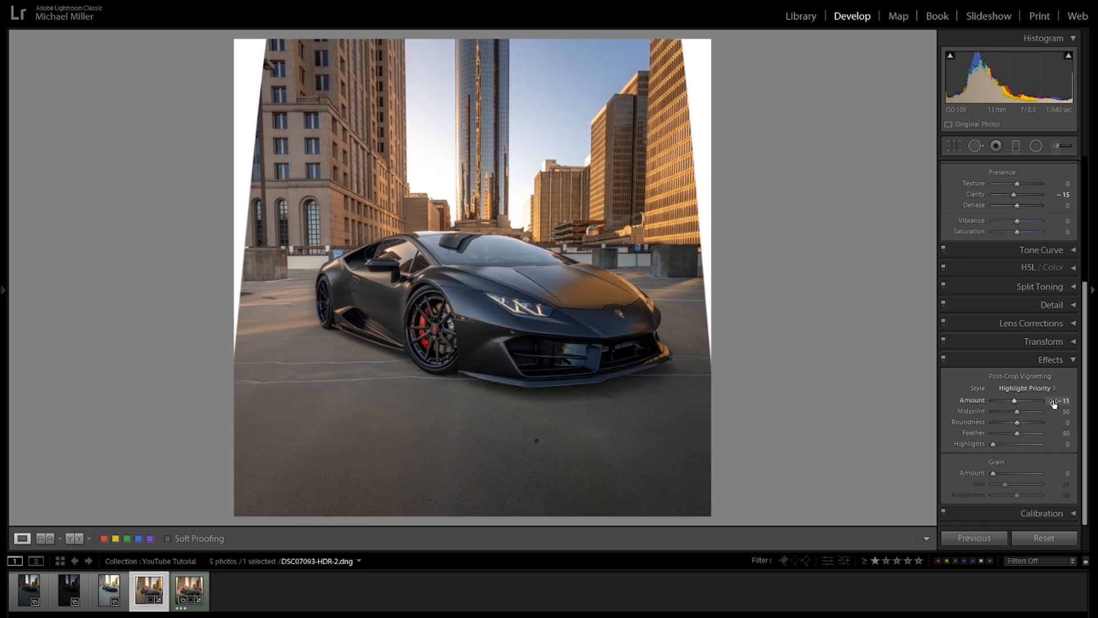
{"action": "left_click", "coordinate": [944, 359]}
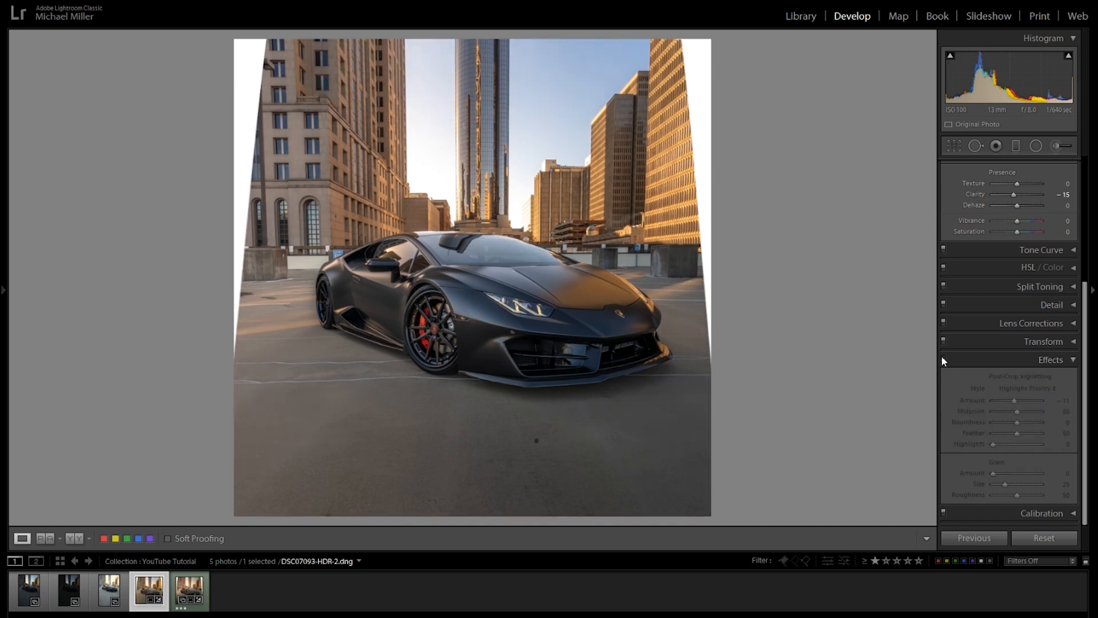
{"action": "key", "text": "ctrl+z"}
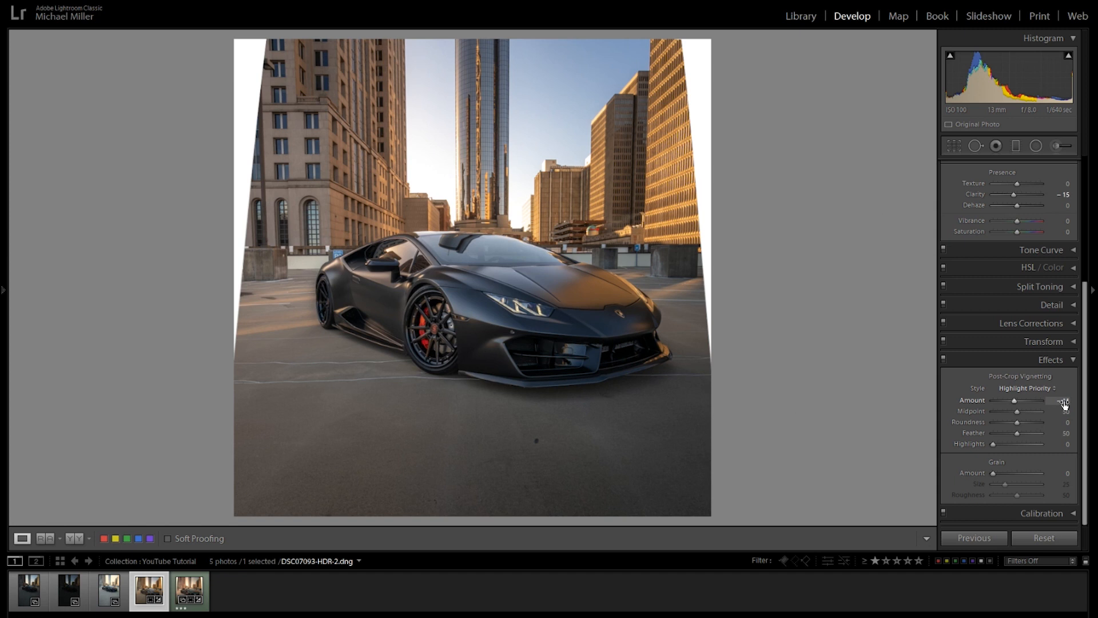
{"action": "left_click", "coordinate": [1023, 361]}
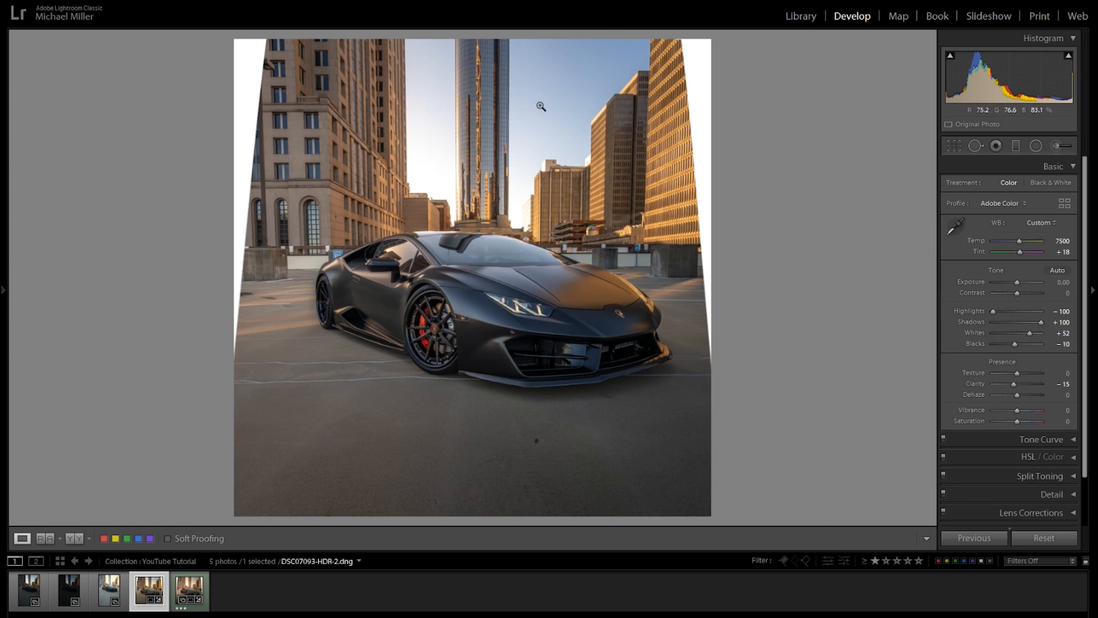
Move the graduated filter over the sky slightly higher and set its Exposure to -0.60.
{"action": "left_click", "coordinate": [1016, 145]}
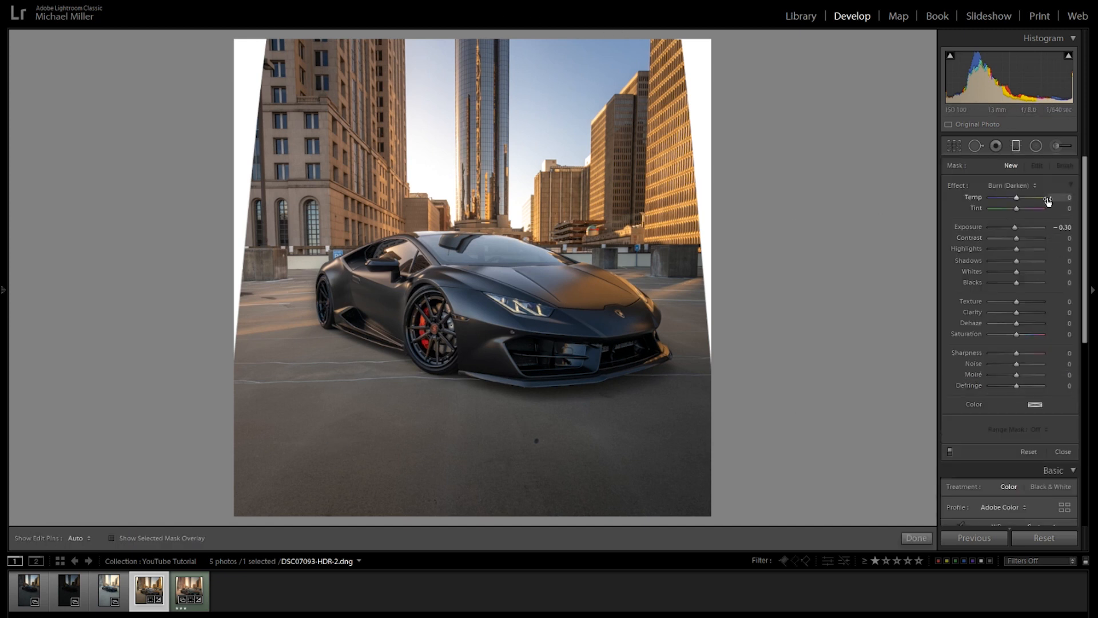
{"action": "left_click_drag", "start_coordinate": [489, 147], "coordinate": [489, 248]}
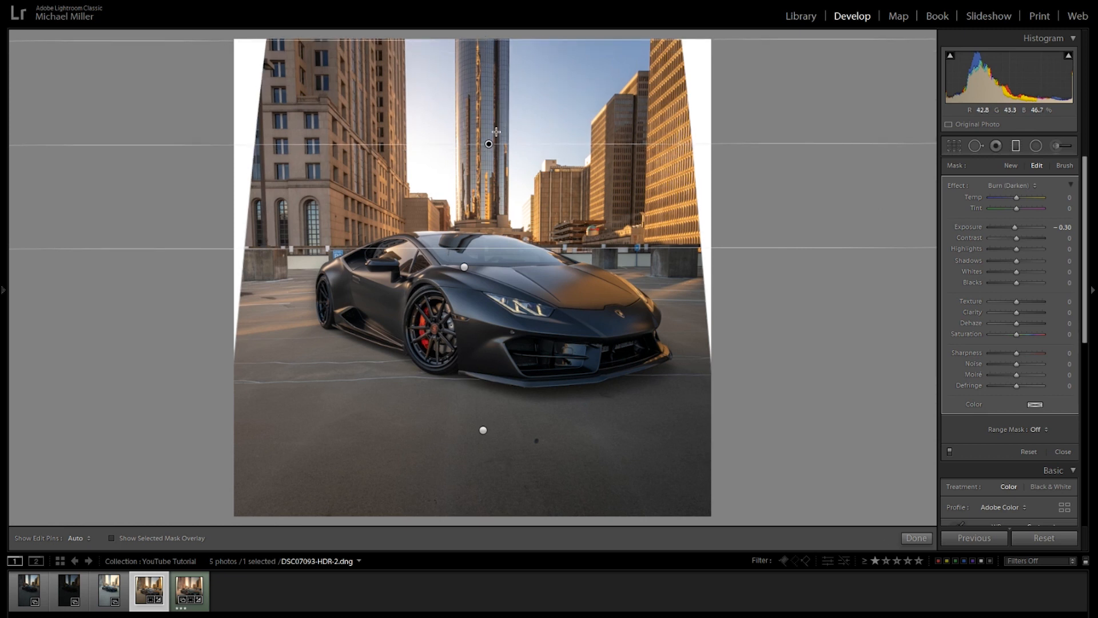
{"action": "left_click", "coordinate": [1064, 228]}
{"action": "key", "text": "Down"}
{"action": "key", "text": "Down"}
{"action": "key", "text": "Down"}
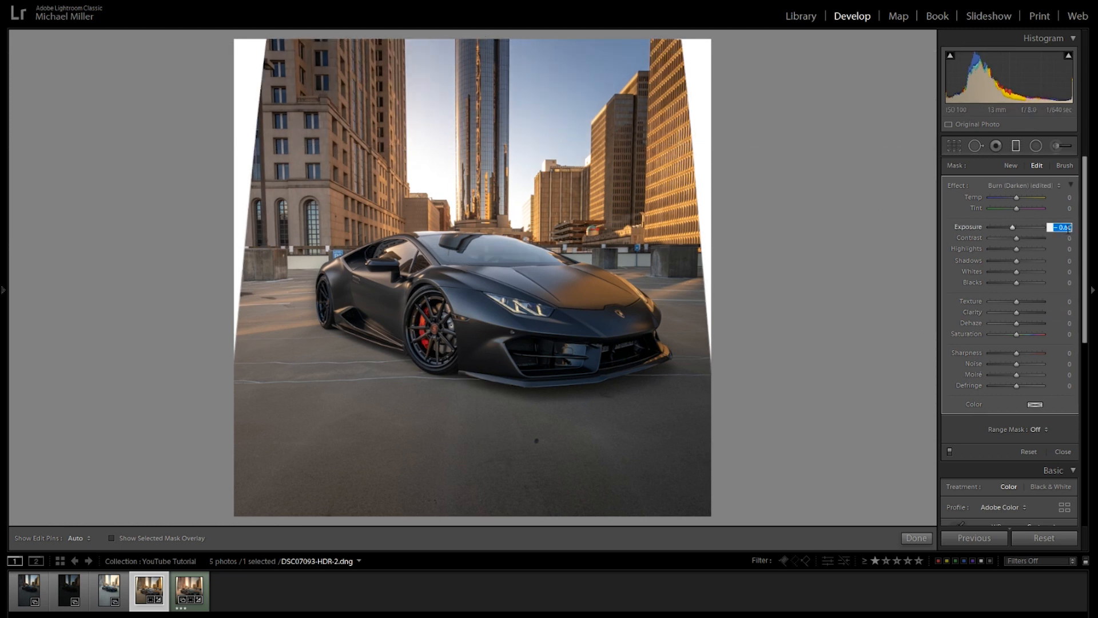
{"action": "key", "text": "Return"}
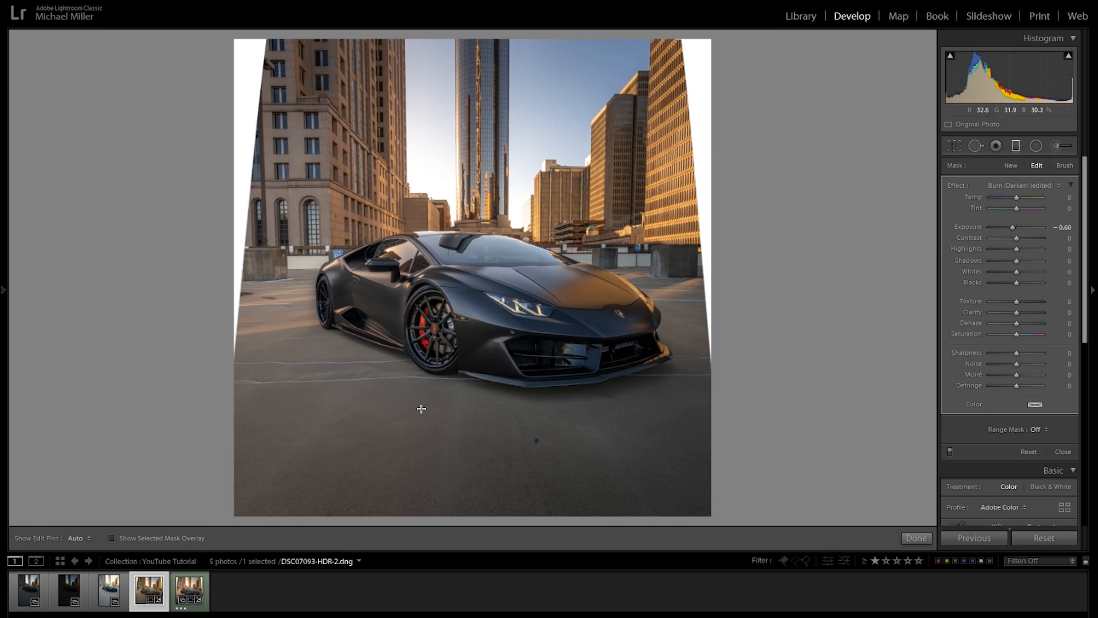
Move the graduated filter over the ground slightly higher, set its Exposure to -0.50 and close the filter settings.
{"action": "left_click_drag", "start_coordinate": [475, 430], "coordinate": [476, 421]}
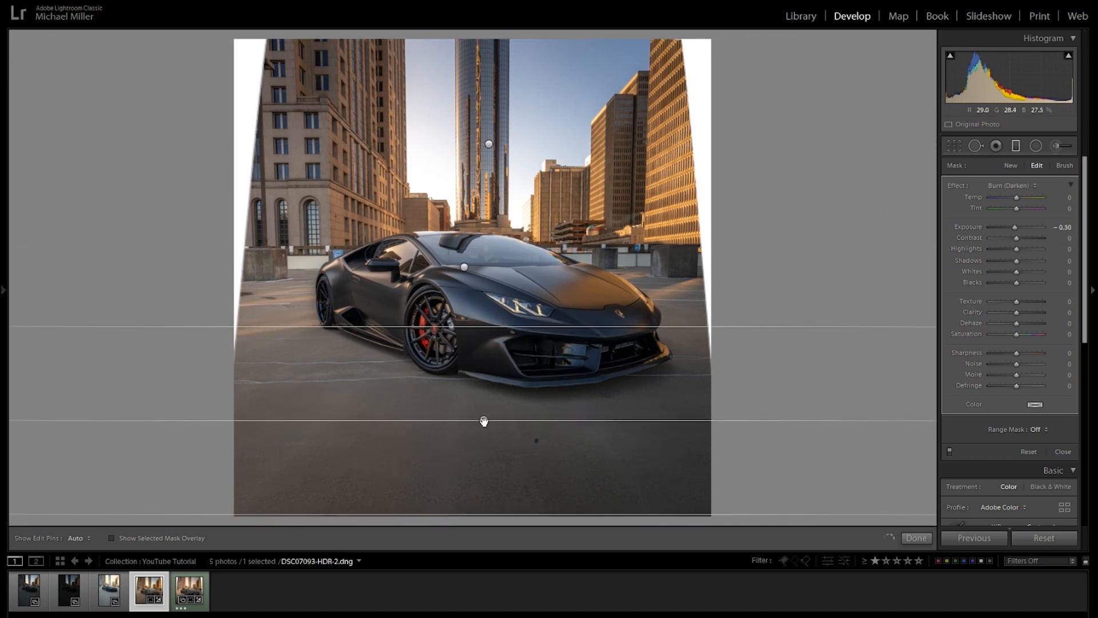
{"action": "left_click", "coordinate": [1059, 228]}
{"action": "key", "text": "Down"}
{"action": "key", "text": "Down"}
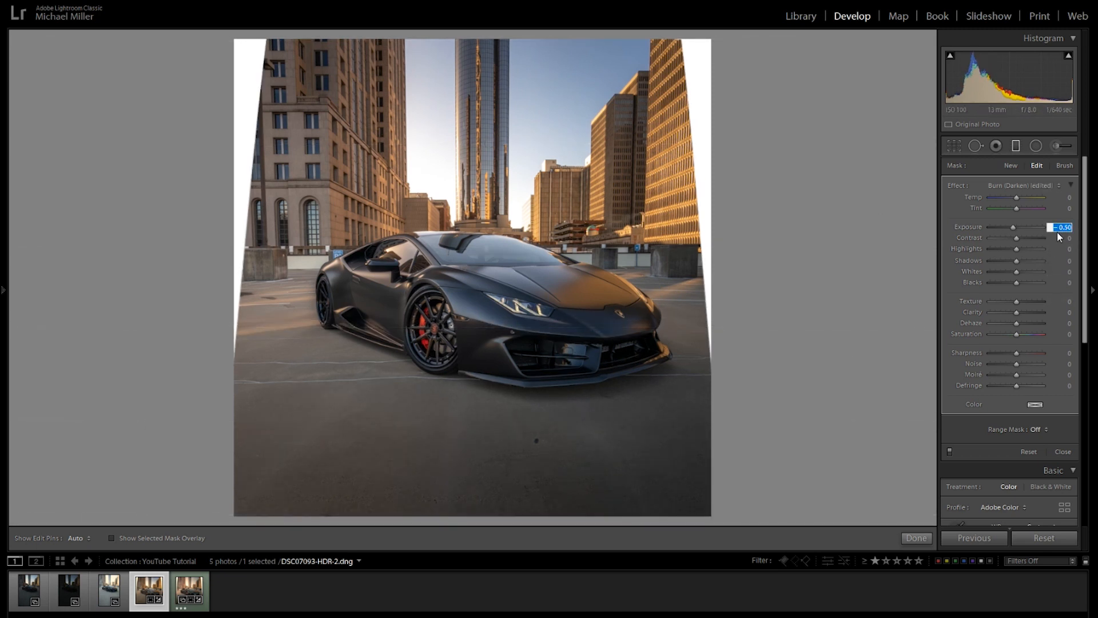
{"action": "left_click", "coordinate": [1067, 451]}
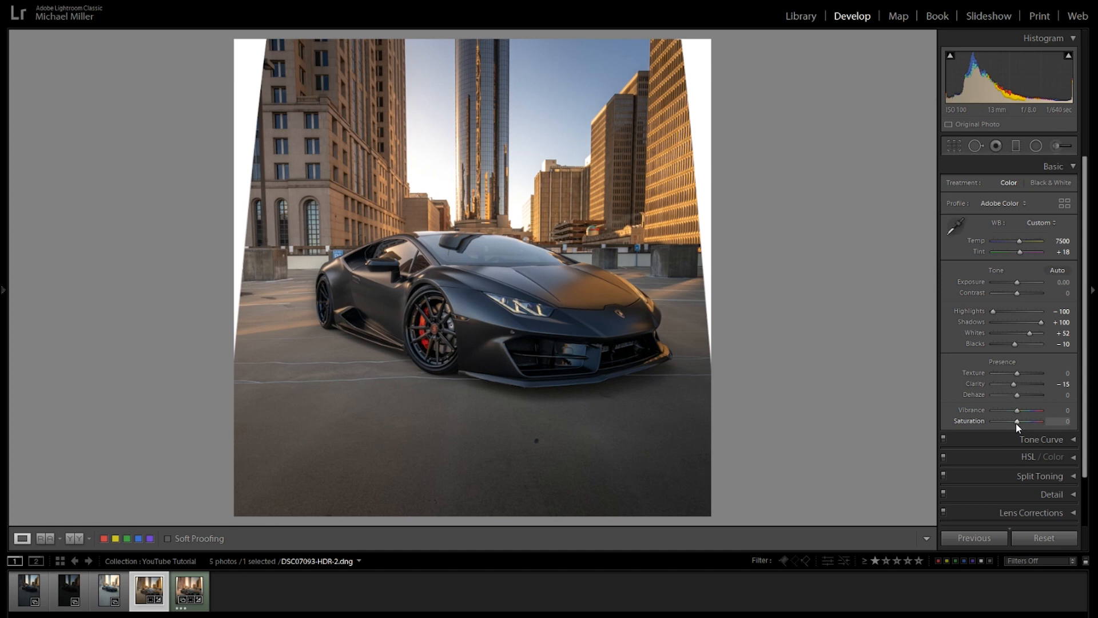
Set the photo's overall Saturation to -21 and show the Before view for comparison.
{"action": "left_click_drag", "start_coordinate": [1018, 422], "coordinate": [1012, 421]}
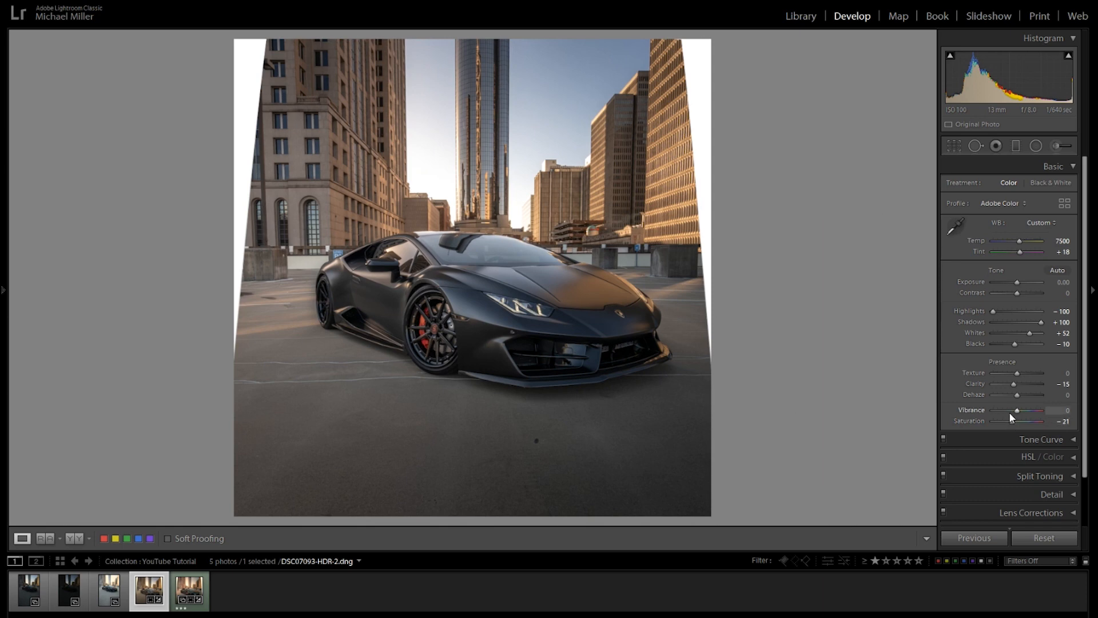
{"action": "key", "text": "backslash"}
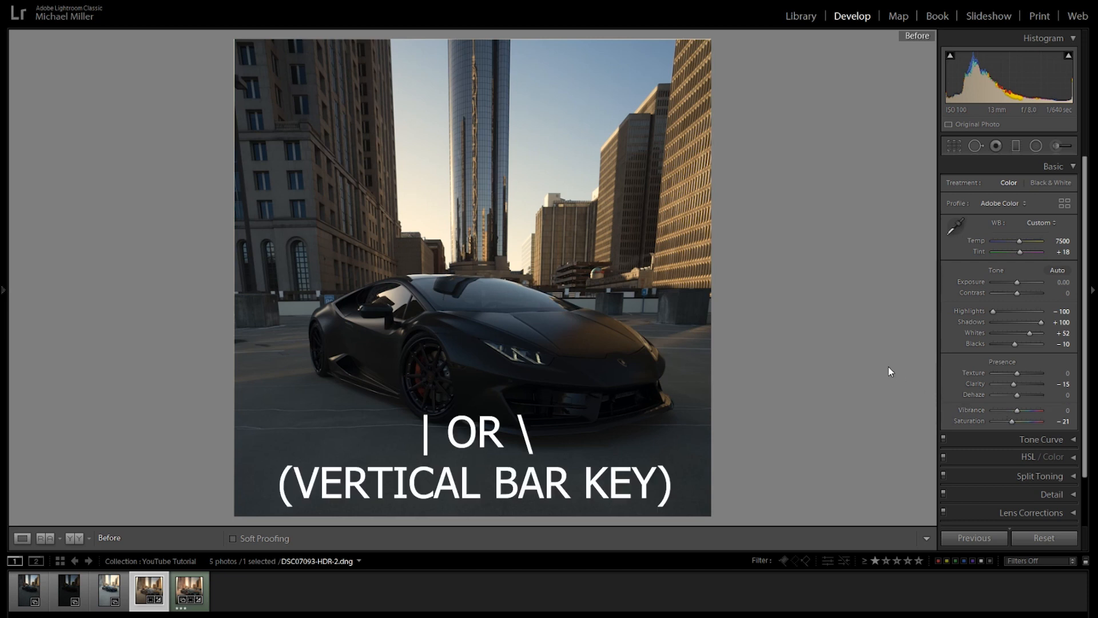
Compare the edited photo with its Before view several times, finishing on the edited version.
{"action": "key", "text": "backslash"}
{"action": "key", "text": "backslash"}
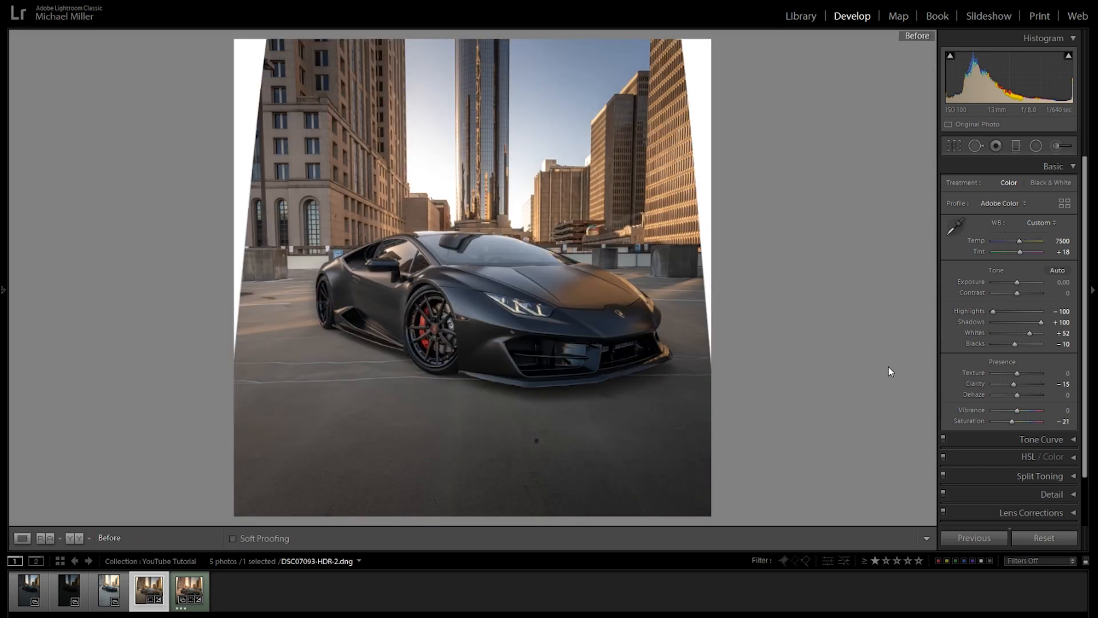
{"action": "key", "text": "backslash"}
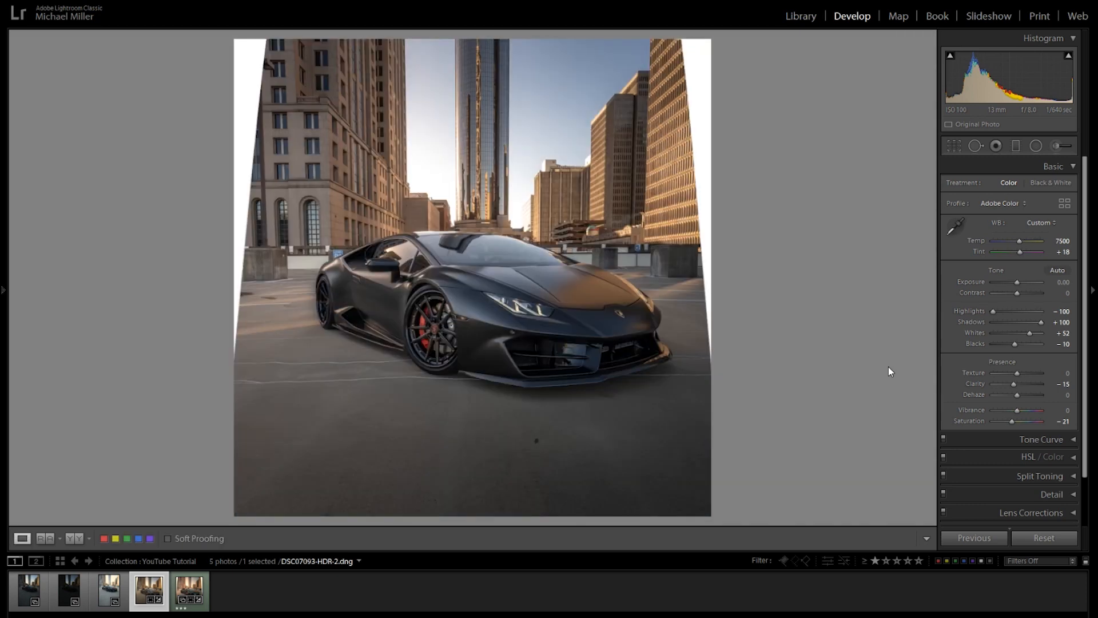
{"action": "key", "text": "backslash"}
{"action": "key", "text": "backslash"}
Try an HSL Red hue of +100, examine the front wheel's brake caliper up close and reset the hue to 0.
{"action": "scroll", "coordinate": [1046, 425], "scroll_direction": "down", "scroll_amount": 2}
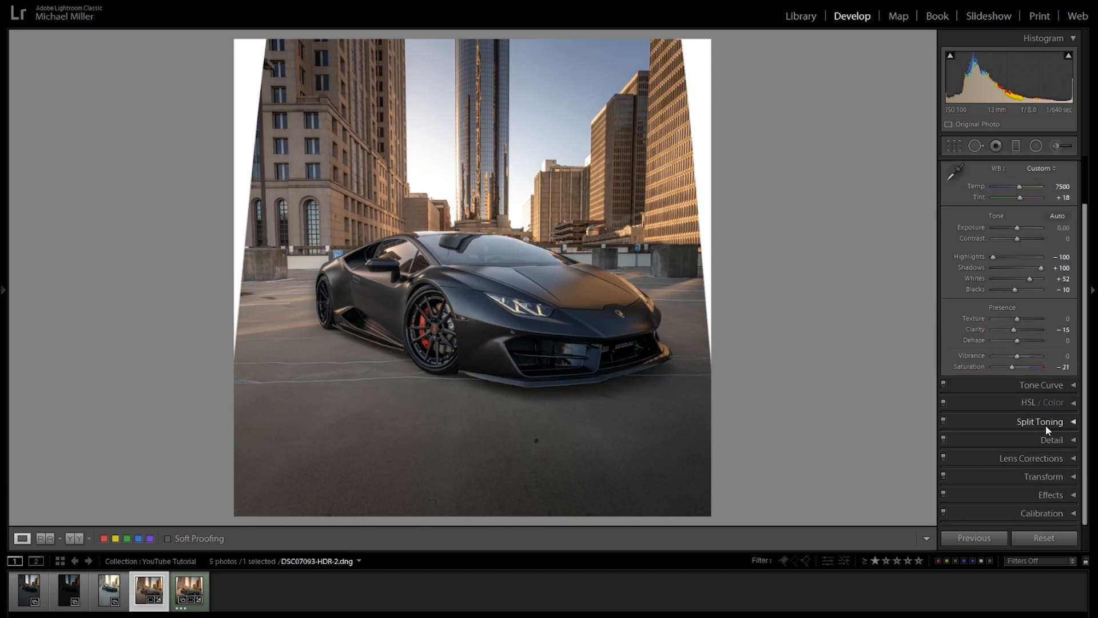
{"action": "left_click", "coordinate": [1019, 403]}
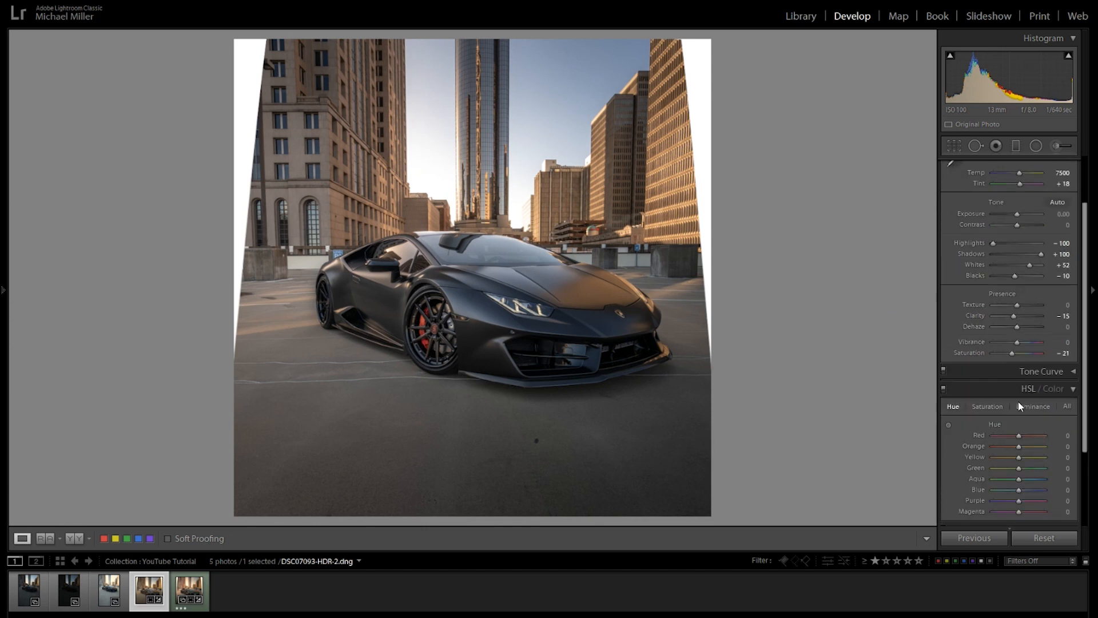
{"action": "left_click", "coordinate": [1023, 389]}
{"action": "left_click", "coordinate": [1020, 399]}
{"action": "scroll", "coordinate": [1003, 376], "scroll_direction": "down", "scroll_amount": 1}
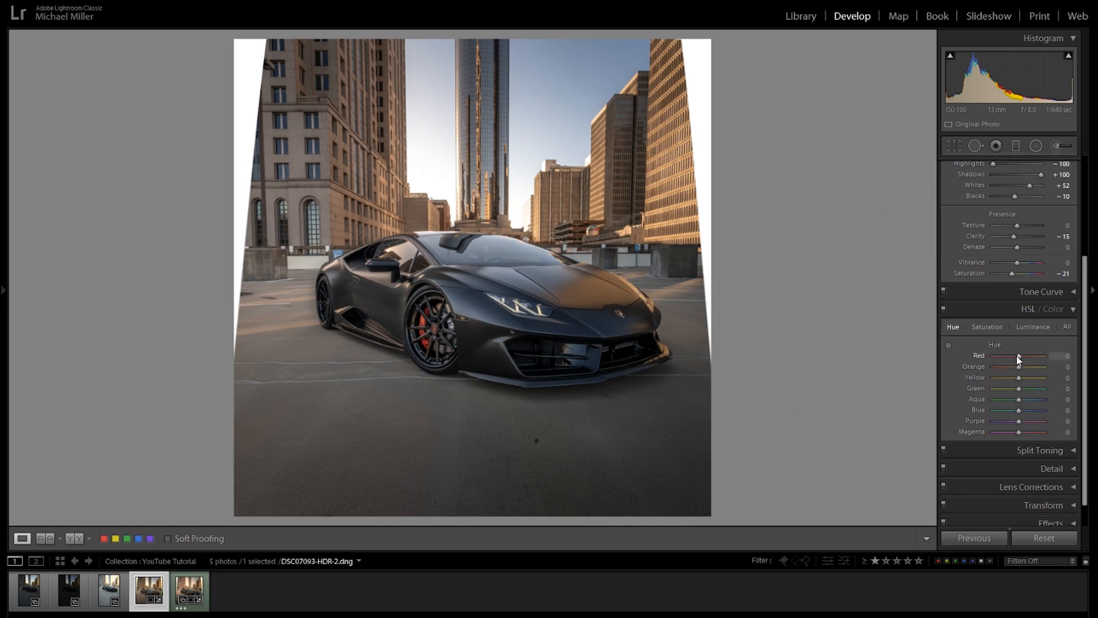
{"action": "left_click_drag", "start_coordinate": [1018, 356], "coordinate": [1054, 356]}
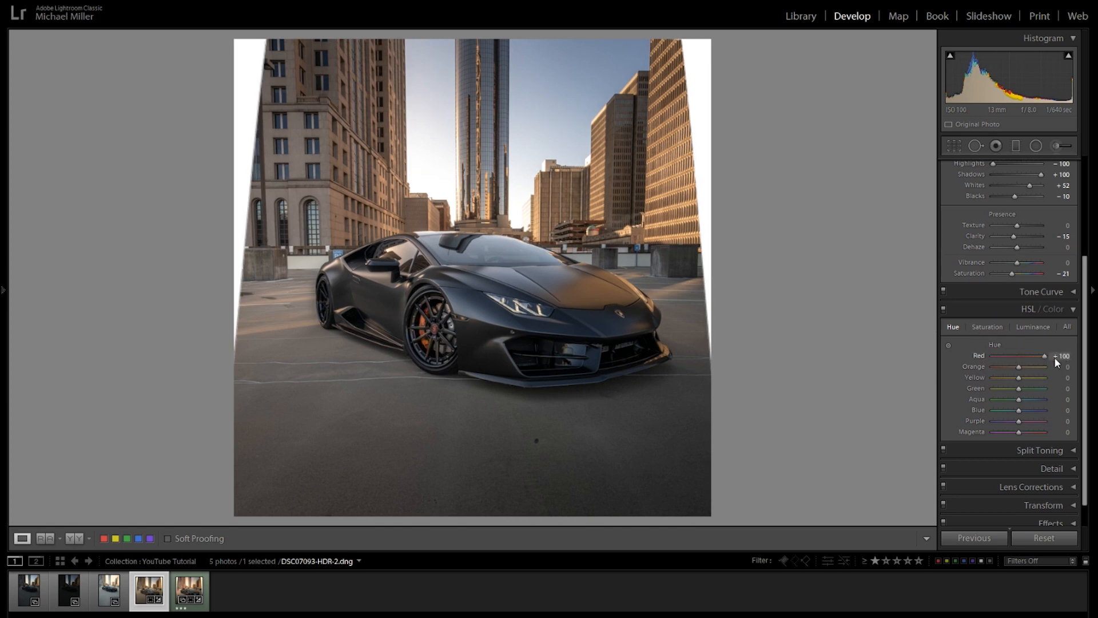
{"action": "left_click", "coordinate": [449, 337]}
{"action": "left_click_drag", "start_coordinate": [254, 303], "coordinate": [492, 362]}
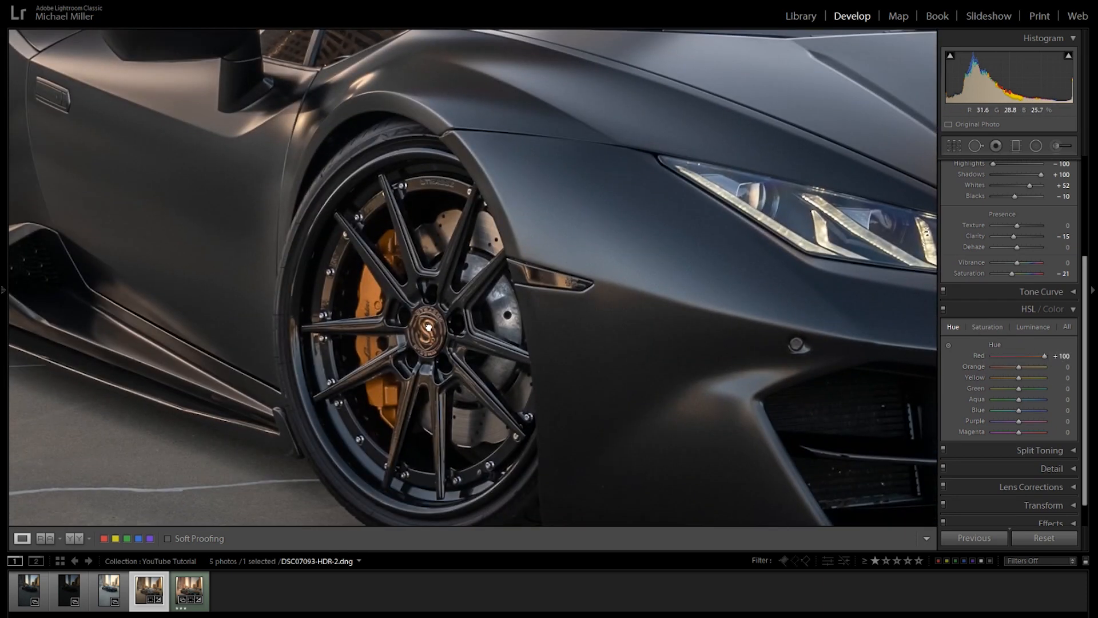
{"action": "left_click_drag", "start_coordinate": [423, 347], "coordinate": [434, 325]}
{"action": "double_click", "coordinate": [1022, 356]}
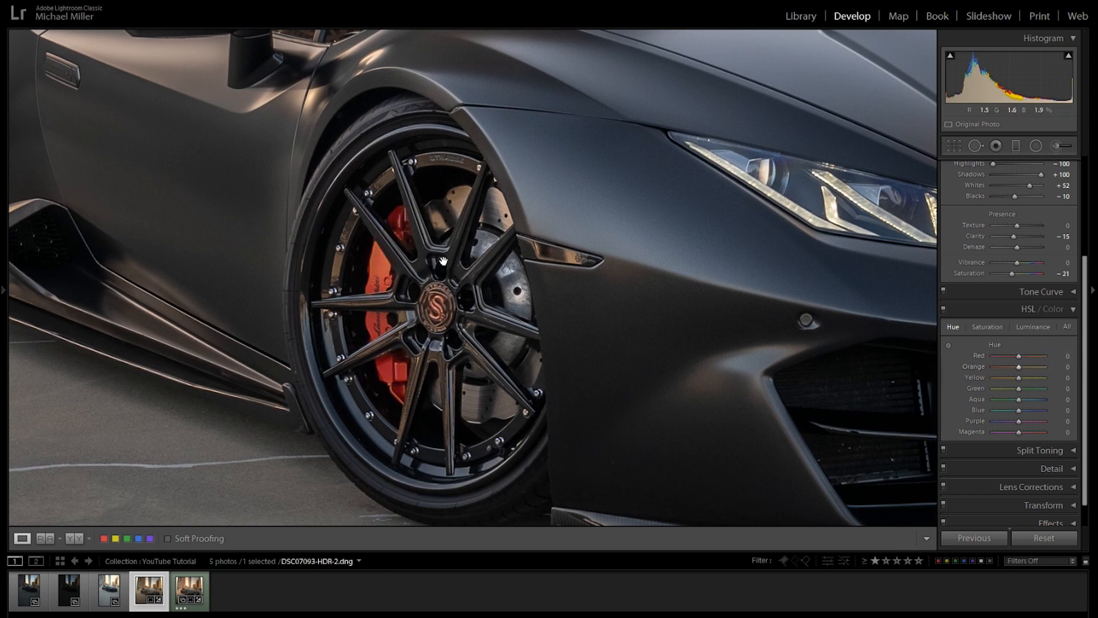
Try raising the Red hue again, first with the wheel enlarged and once more on the whole photo, reverting it each time.
{"action": "left_click_drag", "start_coordinate": [1018, 356], "coordinate": [1048, 357]}
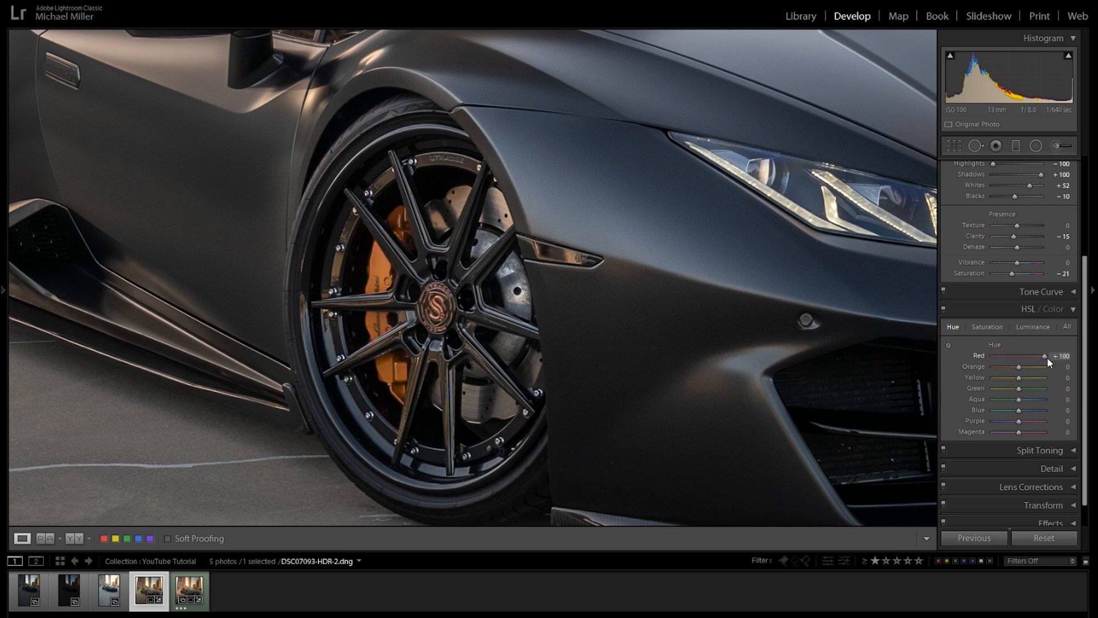
{"action": "double_click", "coordinate": [994, 355]}
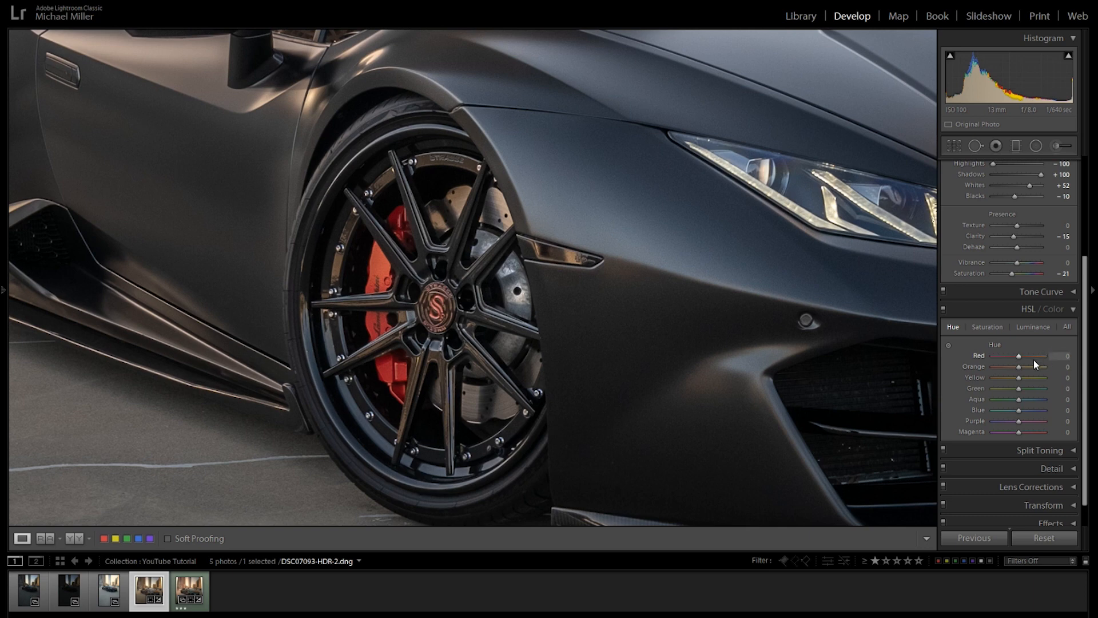
{"action": "key", "text": "z"}
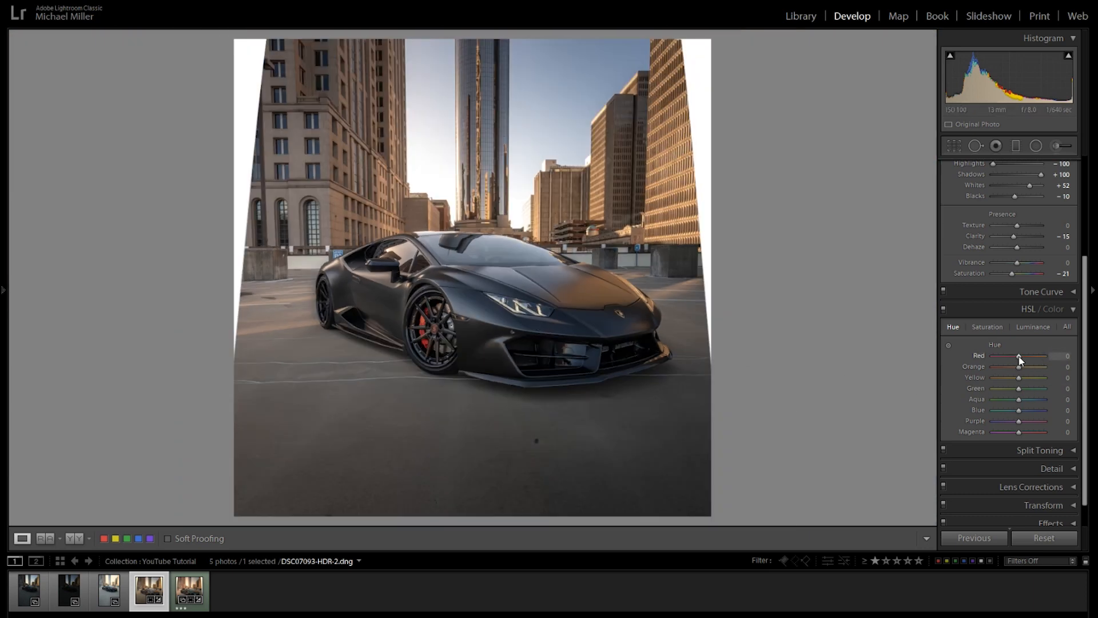
{"action": "left_click_drag", "start_coordinate": [1019, 356], "coordinate": [1051, 351]}
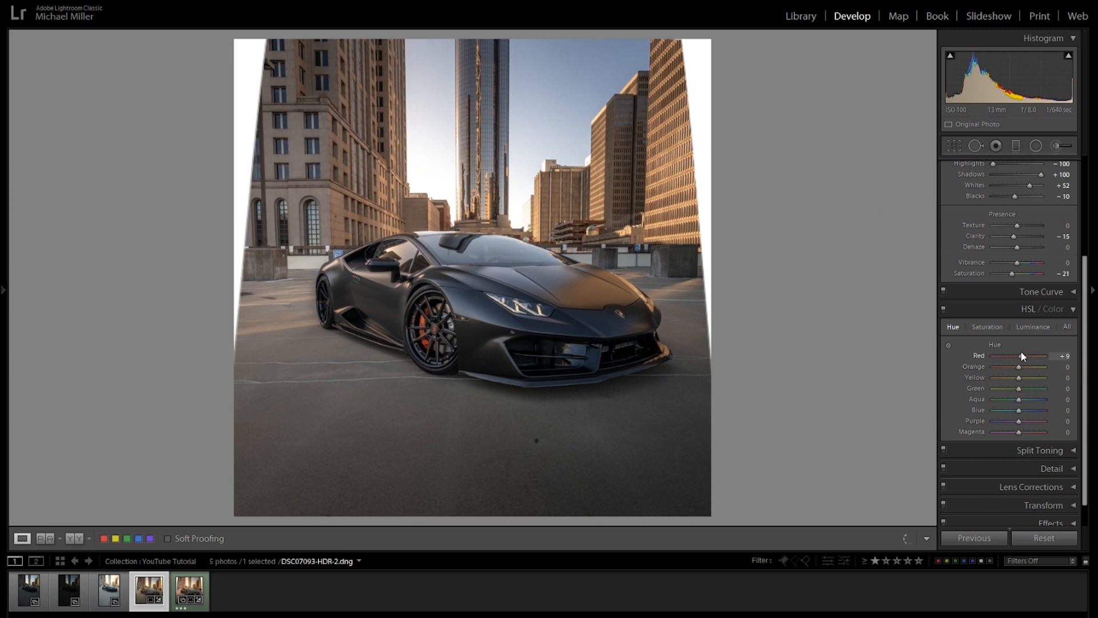
{"action": "key", "text": "ctrl+z"}
Set the Orange hue to -13.
{"action": "left_click", "coordinate": [1008, 366]}
{"action": "mouse_move", "coordinate": [1007, 366]}
{"action": "left_mouse_down"}
{"action": "mouse_move", "coordinate": [997, 364]}
{"action": "mouse_move", "coordinate": [1014, 367]}
{"action": "left_mouse_up"}
{"action": "left_click_drag", "start_coordinate": [1013, 368], "coordinate": [1015, 369]}
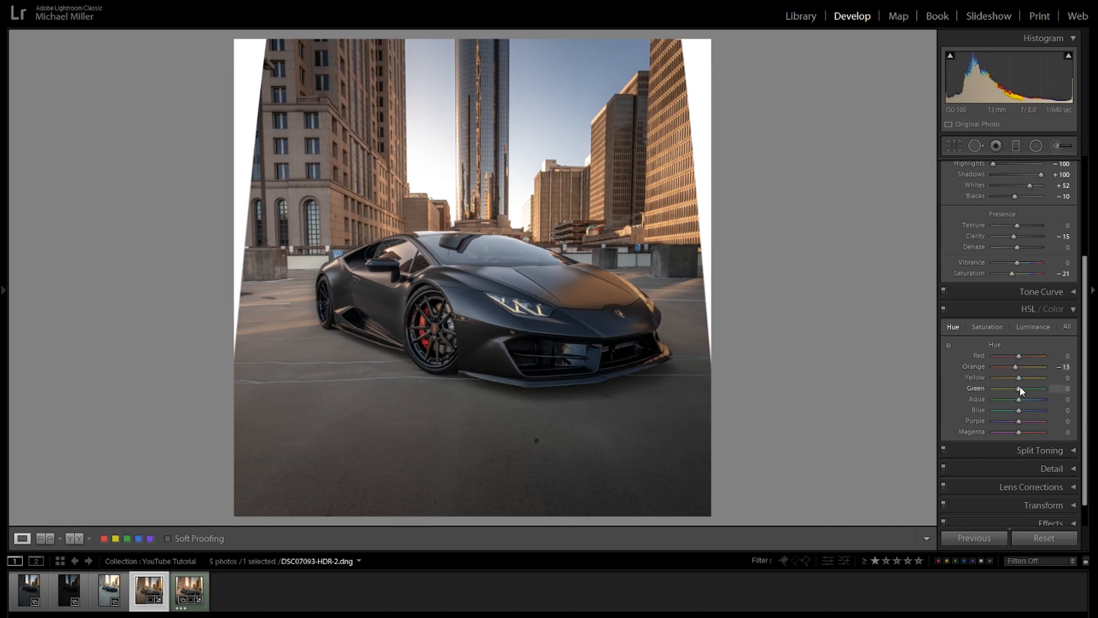
Try a Green hue of -51 and an Aqua hue of -100, undoing each shift.
{"action": "left_click_drag", "start_coordinate": [1019, 388], "coordinate": [986, 387]}
{"action": "key", "text": "ctrl+z"}
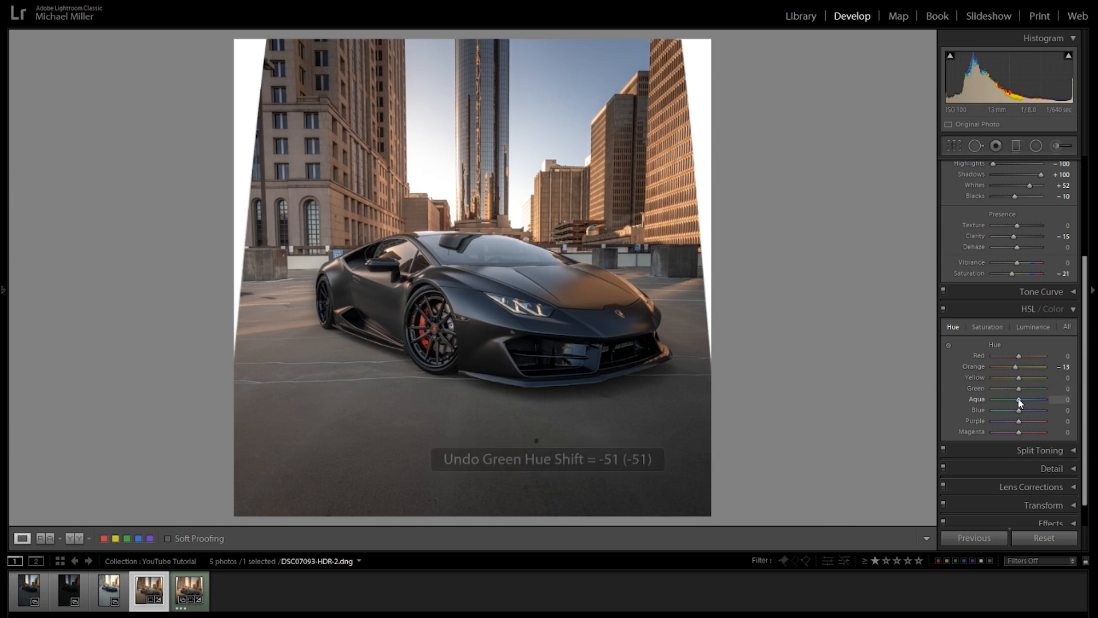
{"action": "mouse_move", "coordinate": [1032, 401]}
{"action": "left_mouse_down"}
{"action": "mouse_move", "coordinate": [966, 400]}
{"action": "mouse_move", "coordinate": [1053, 404]}
{"action": "left_mouse_up"}
{"action": "key", "text": "ctrl+z"}
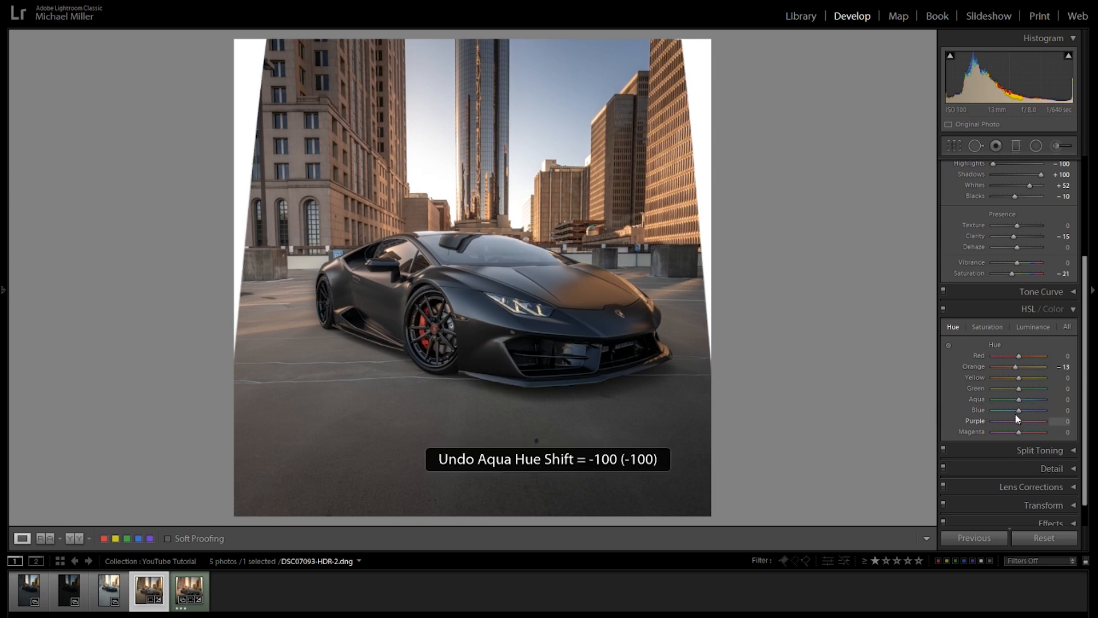
Set the Blue hue to -24 and the Purple hue to -100, and undo a trial shift of the Magenta hue.
{"action": "left_click_drag", "start_coordinate": [1023, 410], "coordinate": [968, 423]}
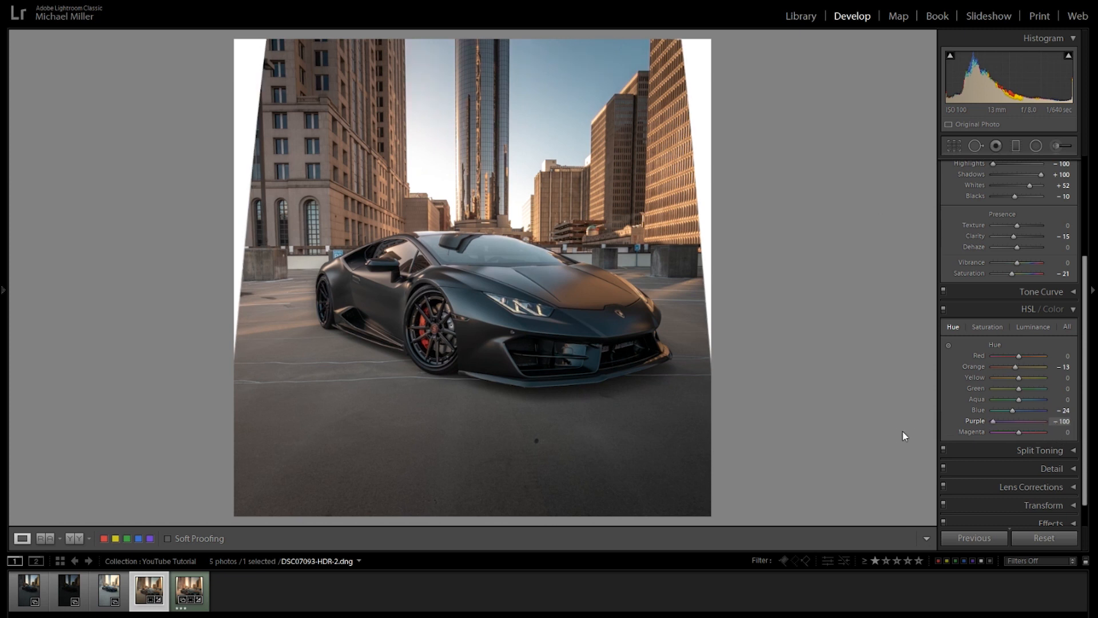
{"action": "left_click", "coordinate": [1045, 421]}
{"action": "left_click_drag", "start_coordinate": [1029, 424], "coordinate": [959, 426]}
{"action": "left_click_drag", "start_coordinate": [1018, 432], "coordinate": [966, 439]}
{"action": "key", "text": "ctrl+z"}
Set the HSL Saturation of Red to +38 and of Orange to -16, checking the brake caliper up close.
{"action": "left_click", "coordinate": [989, 326]}
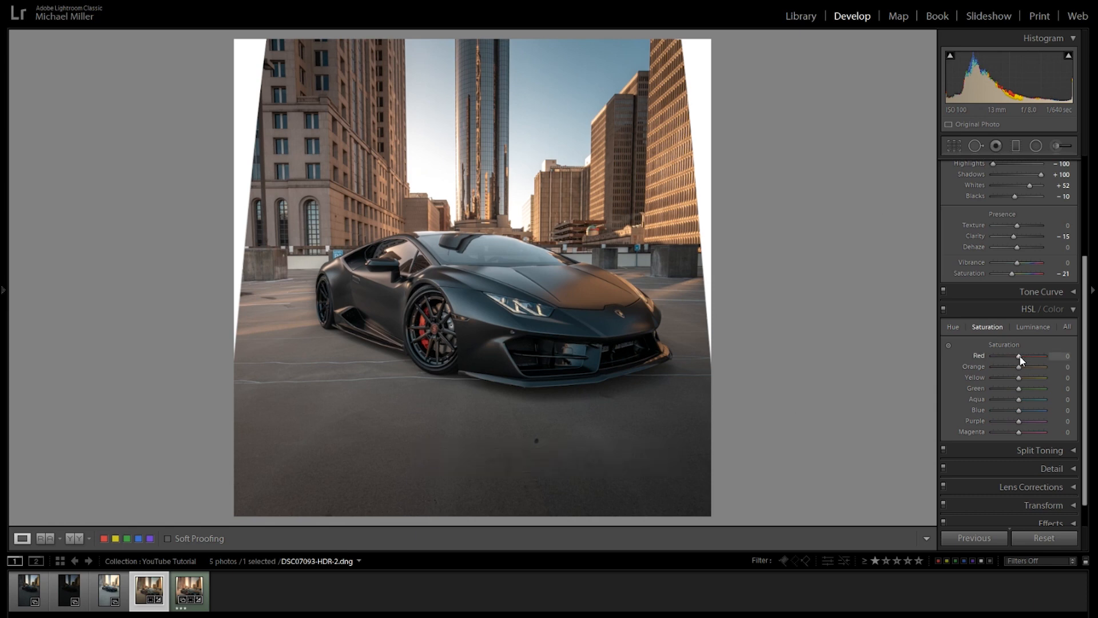
{"action": "left_click_drag", "start_coordinate": [1020, 355], "coordinate": [1014, 356]}
{"action": "left_click", "coordinate": [425, 332]}
{"action": "left_click_drag", "start_coordinate": [425, 333], "coordinate": [461, 346]}
{"action": "left_click_drag", "start_coordinate": [1016, 356], "coordinate": [1029, 359]}
{"action": "mouse_move", "coordinate": [1019, 371]}
{"action": "left_mouse_down"}
{"action": "mouse_move", "coordinate": [1030, 367]}
{"action": "mouse_move", "coordinate": [1016, 370]}
{"action": "left_mouse_up"}
Try changing the saturation of the Yellow, Aqua, Blue and Purple colours and reset them to 0.
{"action": "left_click_drag", "start_coordinate": [1018, 377], "coordinate": [959, 396]}
{"action": "left_click_drag", "start_coordinate": [1025, 400], "coordinate": [1034, 430]}
{"action": "double_click", "coordinate": [1024, 400]}
{"action": "double_click", "coordinate": [1018, 411]}
{"action": "double_click", "coordinate": [1027, 422]}
Examine the car's hood up close with a Purple saturation of +100, reset Purple and Magenta to 0 and return to the whole photo.
{"action": "left_click", "coordinate": [574, 277]}
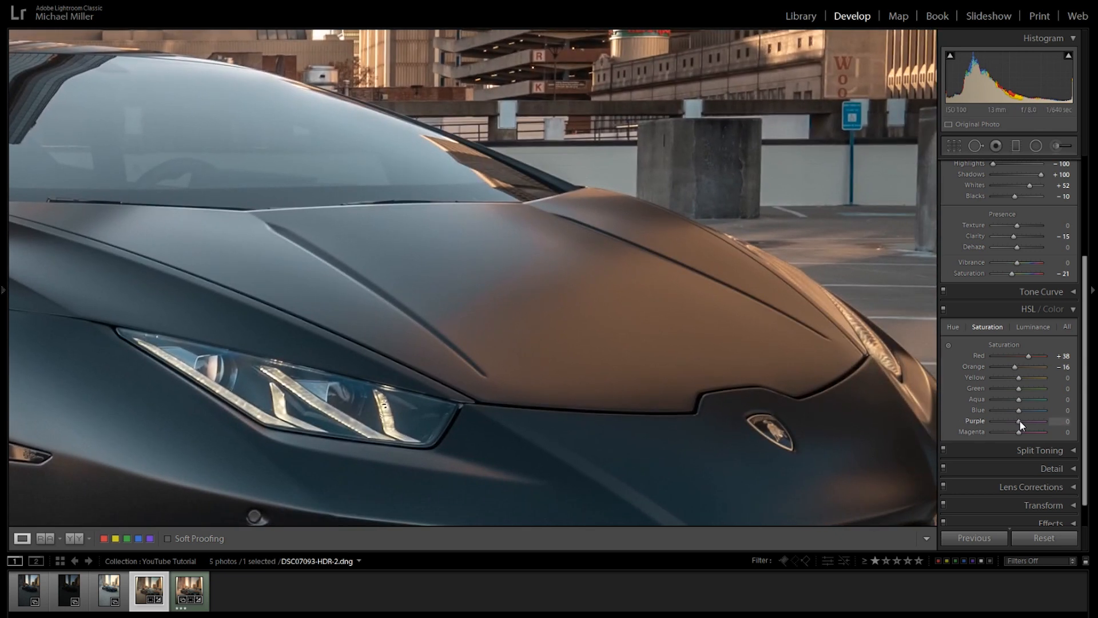
{"action": "mouse_move", "coordinate": [1059, 423]}
{"action": "left_mouse_down"}
{"action": "mouse_move", "coordinate": [1009, 422]}
{"action": "mouse_move", "coordinate": [1052, 420]}
{"action": "left_mouse_up"}
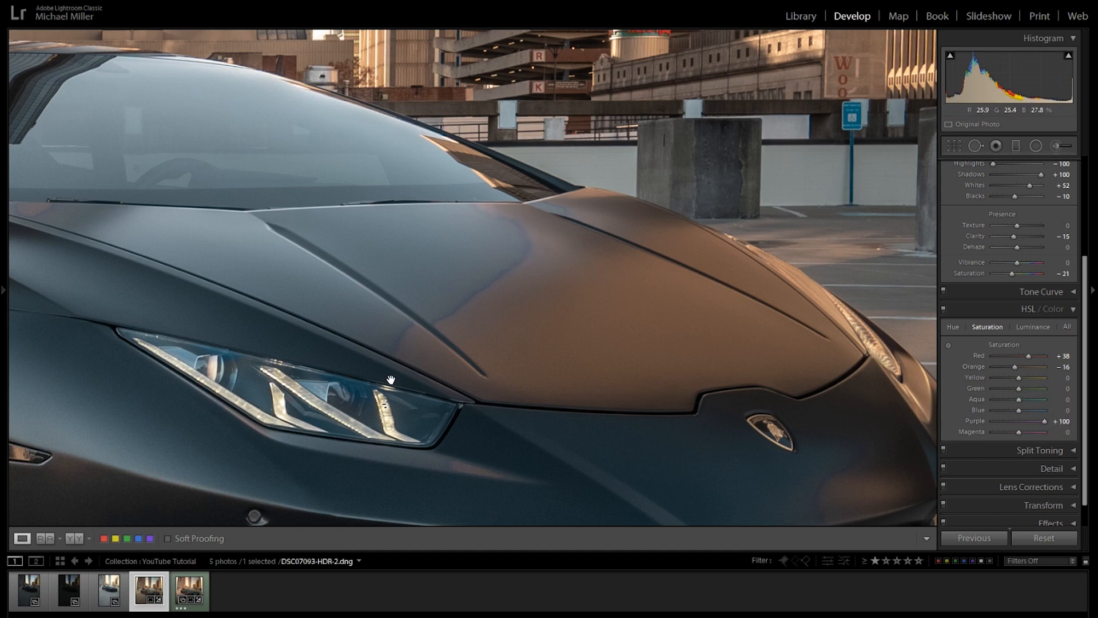
{"action": "left_click_drag", "start_coordinate": [1044, 422], "coordinate": [1024, 425]}
{"action": "double_click", "coordinate": [1022, 421]}
{"action": "double_click", "coordinate": [983, 430]}
{"action": "left_click", "coordinate": [684, 303]}
Set the Red luminance to +24, and reset trial changes of the Orange and Yellow luminance to 0.
{"action": "left_click", "coordinate": [1026, 327]}
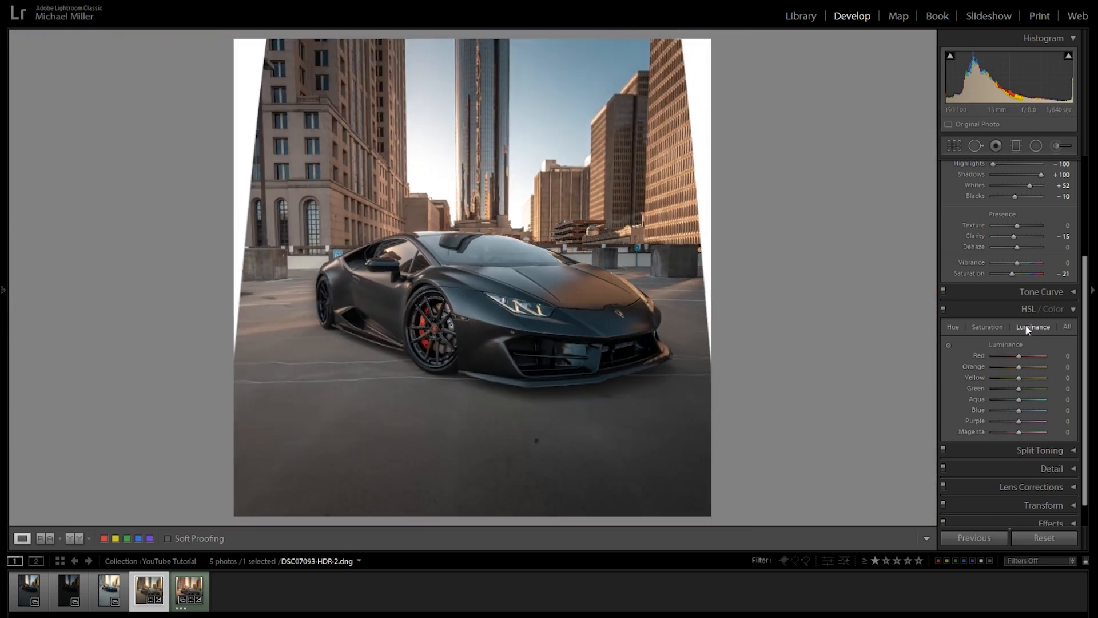
{"action": "mouse_move", "coordinate": [1019, 354]}
{"action": "left_mouse_down"}
{"action": "mouse_move", "coordinate": [1046, 356]}
{"action": "mouse_move", "coordinate": [1022, 367]}
{"action": "left_mouse_up"}
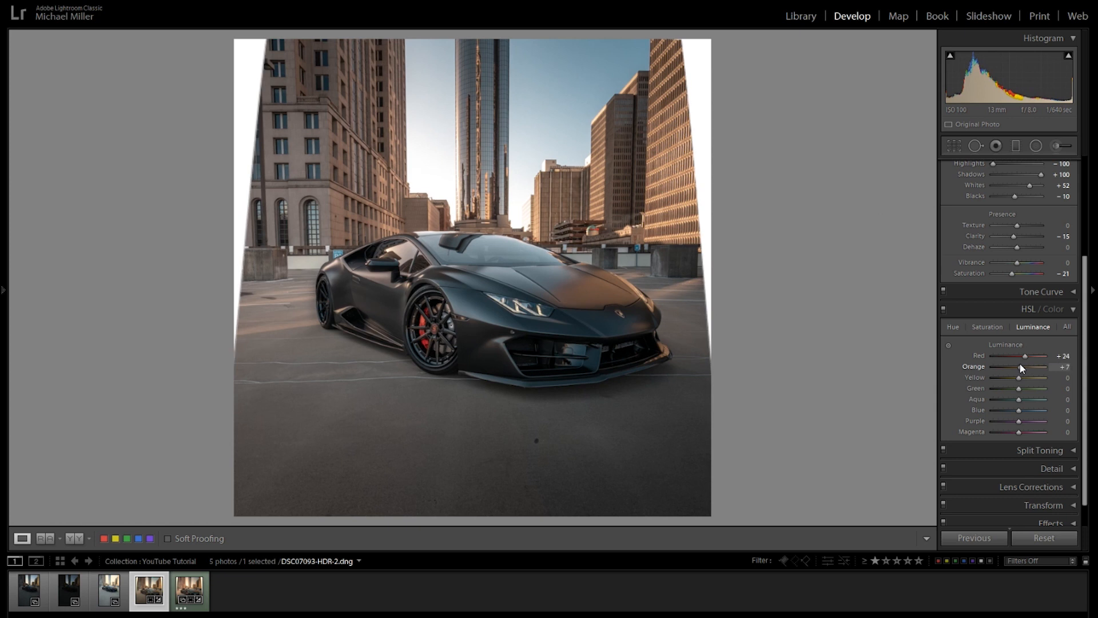
{"action": "double_click", "coordinate": [1022, 367]}
{"action": "mouse_move", "coordinate": [1019, 379]}
{"action": "left_mouse_down"}
{"action": "mouse_move", "coordinate": [1038, 379]}
{"action": "mouse_move", "coordinate": [1028, 380]}
{"action": "left_mouse_up"}
{"action": "double_click", "coordinate": [1020, 382]}
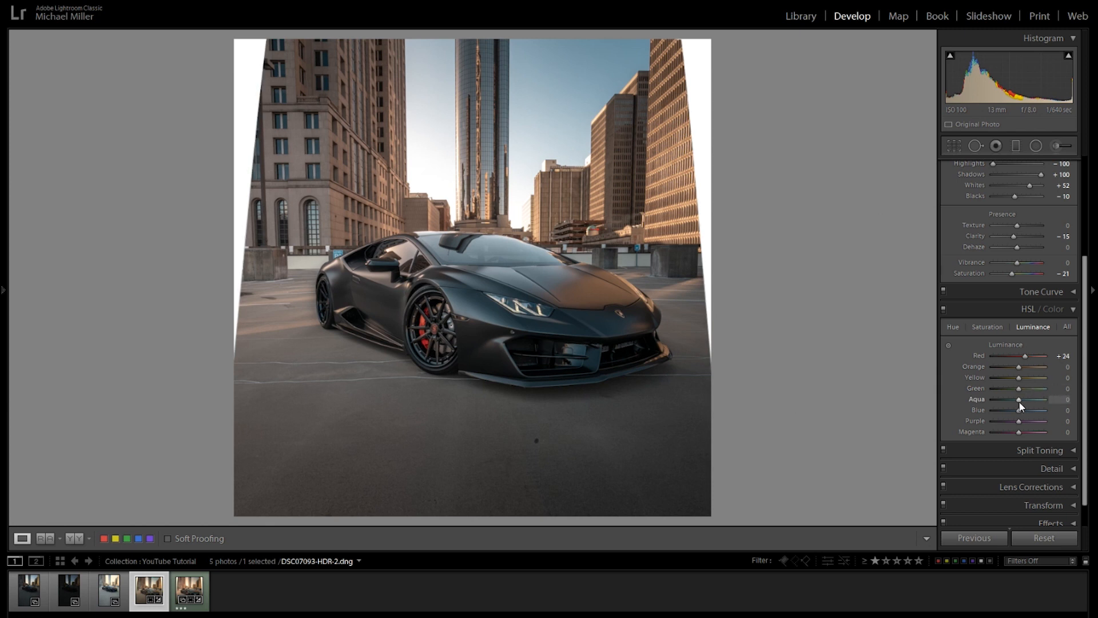
Set the Blue luminance to +38 and the Magenta luminance to +11, and close the HSL settings.
{"action": "left_click_drag", "start_coordinate": [1045, 399], "coordinate": [1026, 411]}
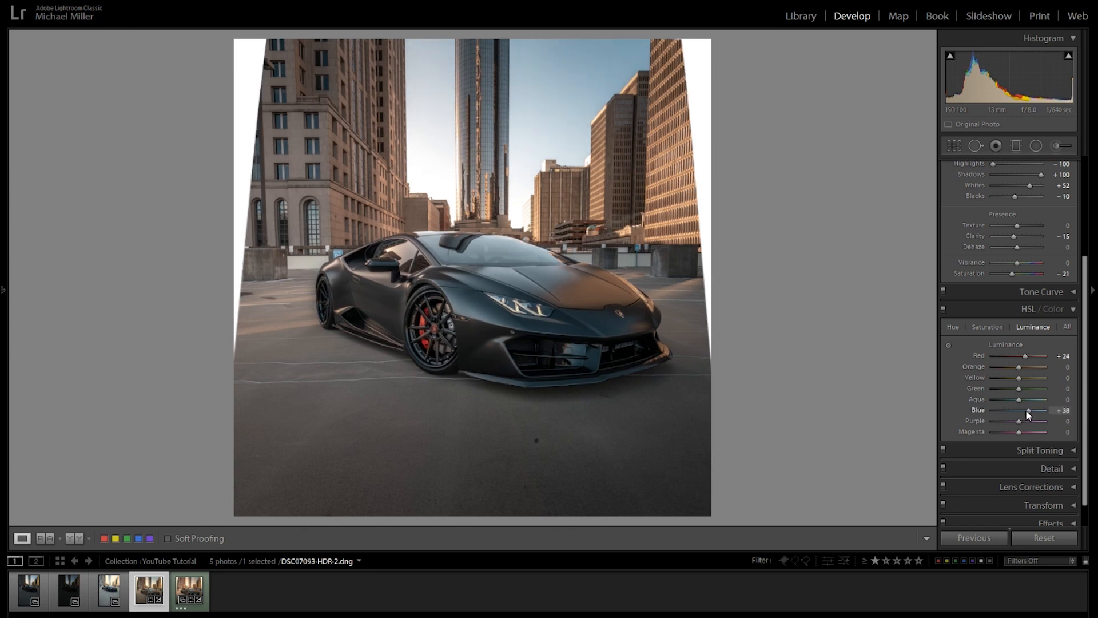
{"action": "mouse_move", "coordinate": [1019, 421]}
{"action": "left_mouse_down"}
{"action": "mouse_move", "coordinate": [1037, 421]}
{"action": "mouse_move", "coordinate": [996, 424]}
{"action": "mouse_move", "coordinate": [1029, 424]}
{"action": "mouse_move", "coordinate": [1018, 424]}
{"action": "left_mouse_up"}
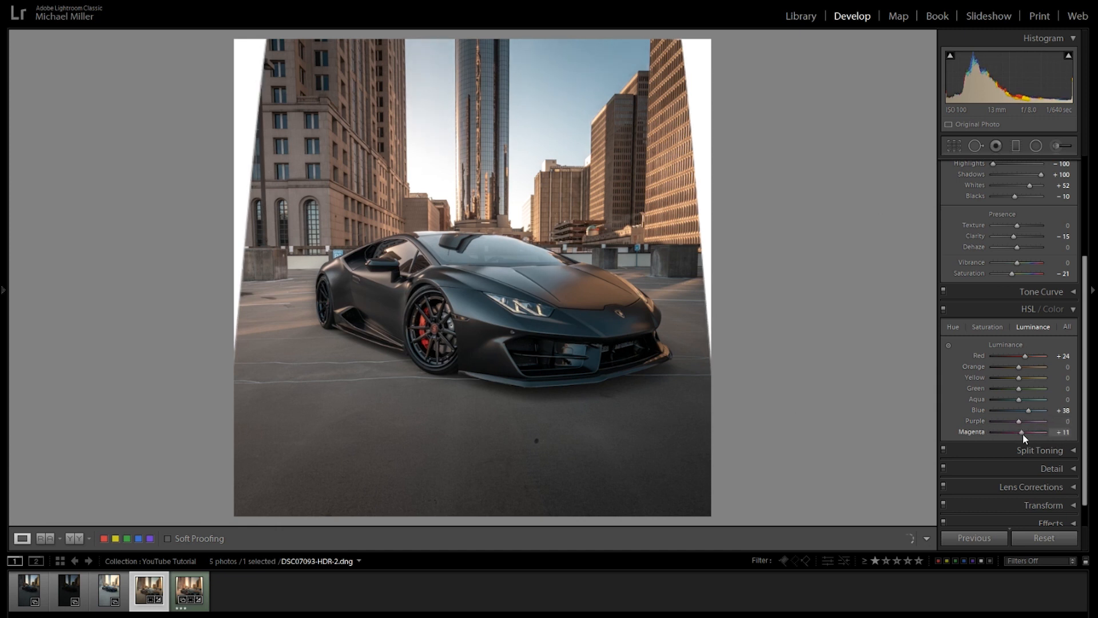
{"action": "left_click", "coordinate": [1013, 309]}
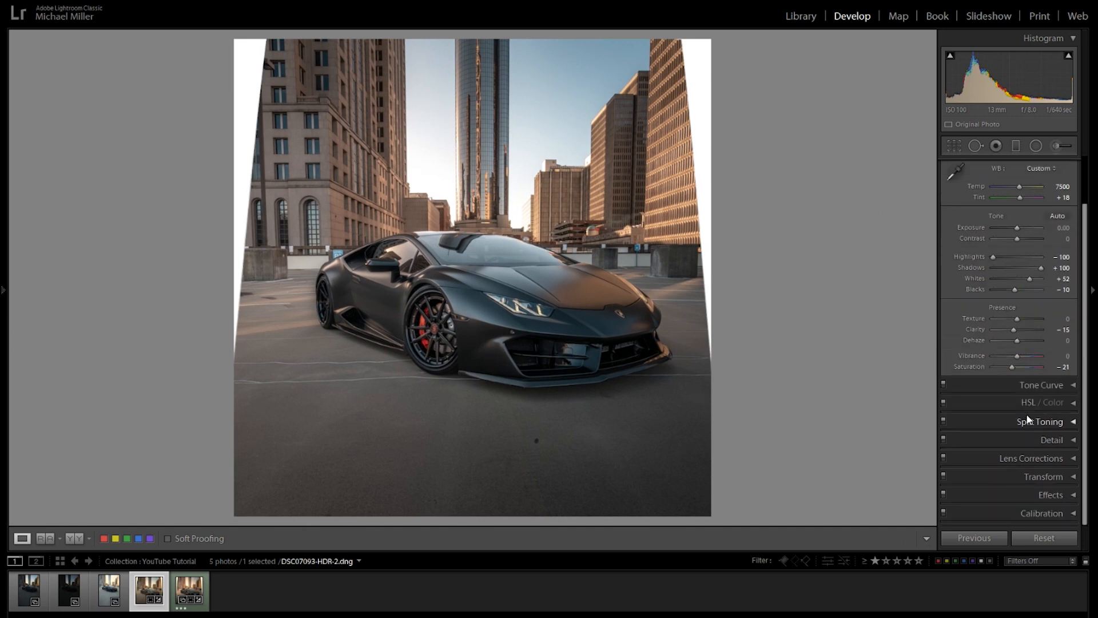
Apply Split Toning to the highlights with Hue 26 and Saturation 10, previewing the tint while choosing the hue.
{"action": "left_click", "coordinate": [1028, 416]}
{"action": "scroll", "coordinate": [1006, 354], "scroll_direction": "down", "scroll_amount": 2}
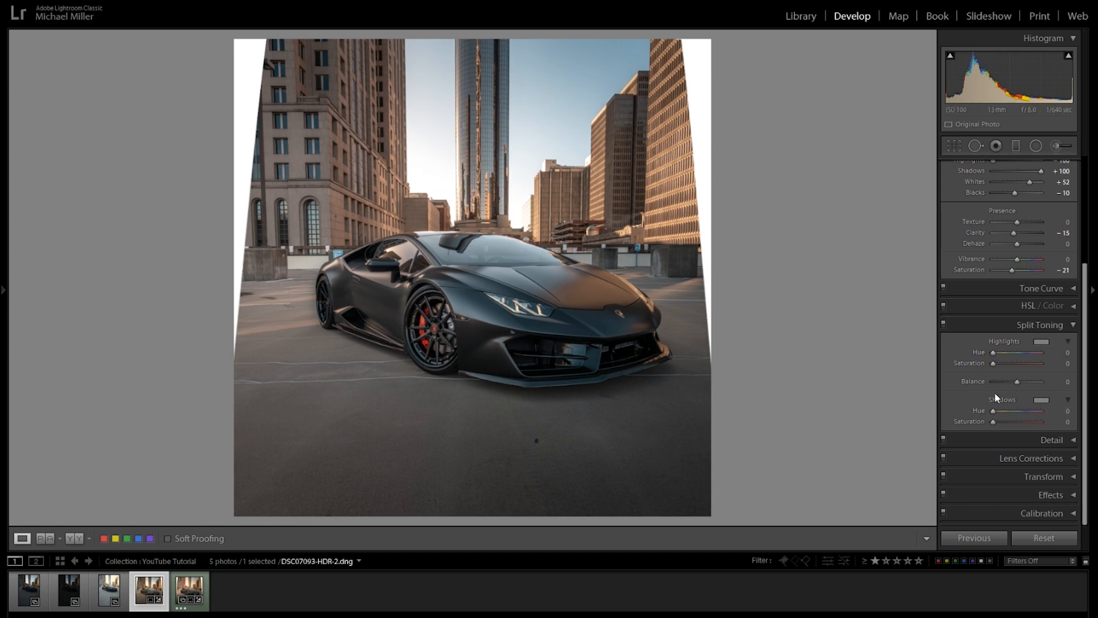
{"action": "key", "text": "alt"}
{"action": "left_click", "coordinate": [994, 352], "text": "alt"}
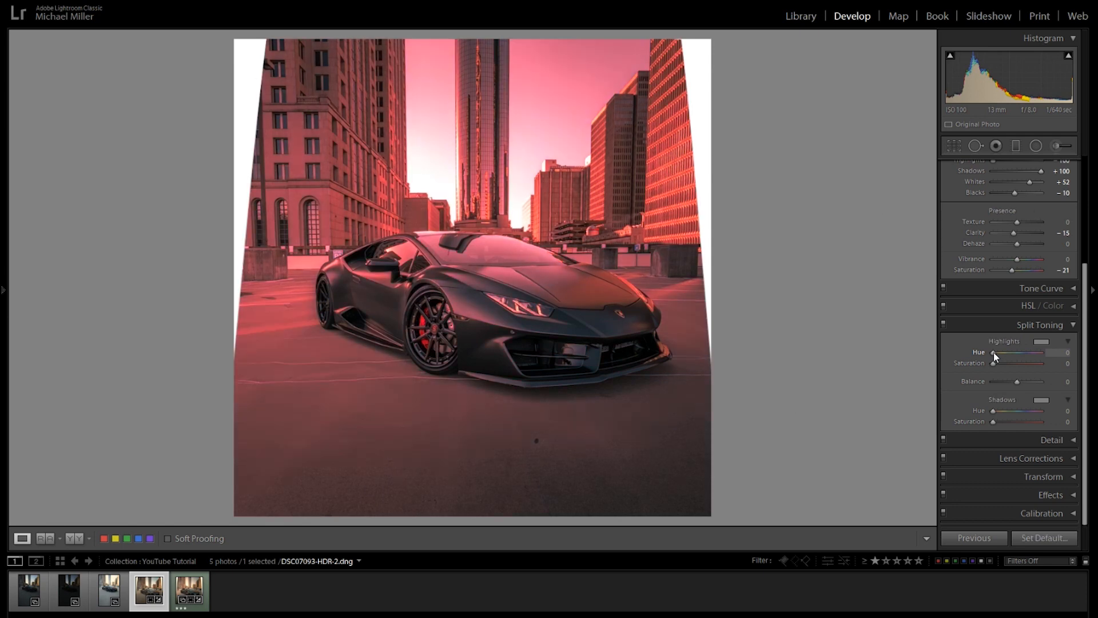
{"action": "mouse_move", "coordinate": [994, 352]}
{"action": "left_mouse_down"}
{"action": "mouse_move", "coordinate": [1031, 348]}
{"action": "mouse_move", "coordinate": [996, 349]}
{"action": "left_mouse_up"}
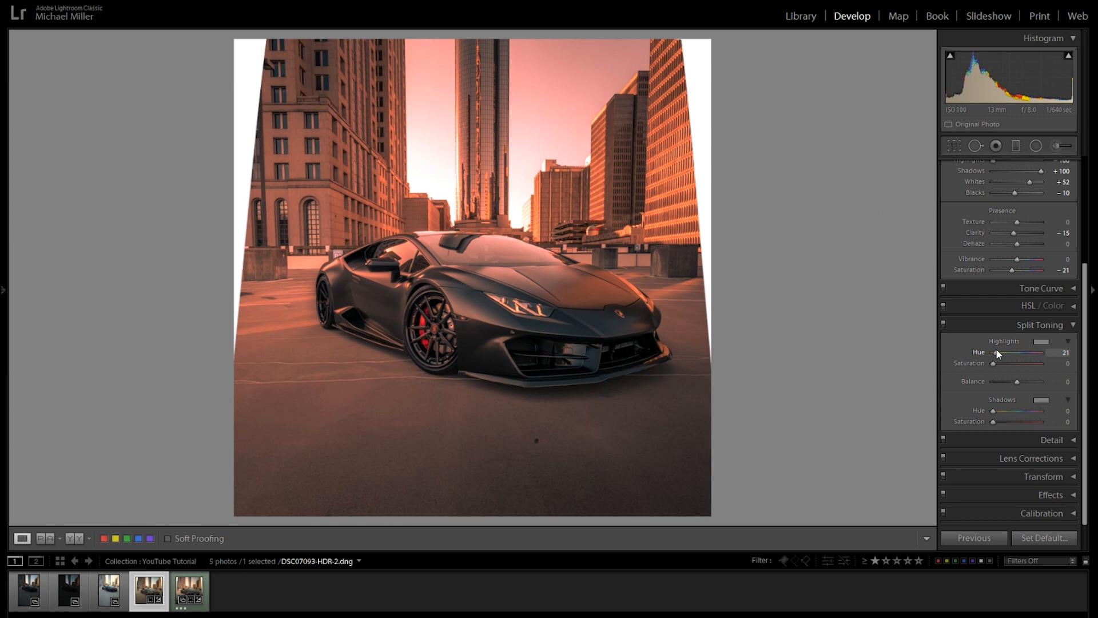
{"action": "left_click_drag", "start_coordinate": [997, 348], "coordinate": [1000, 364]}
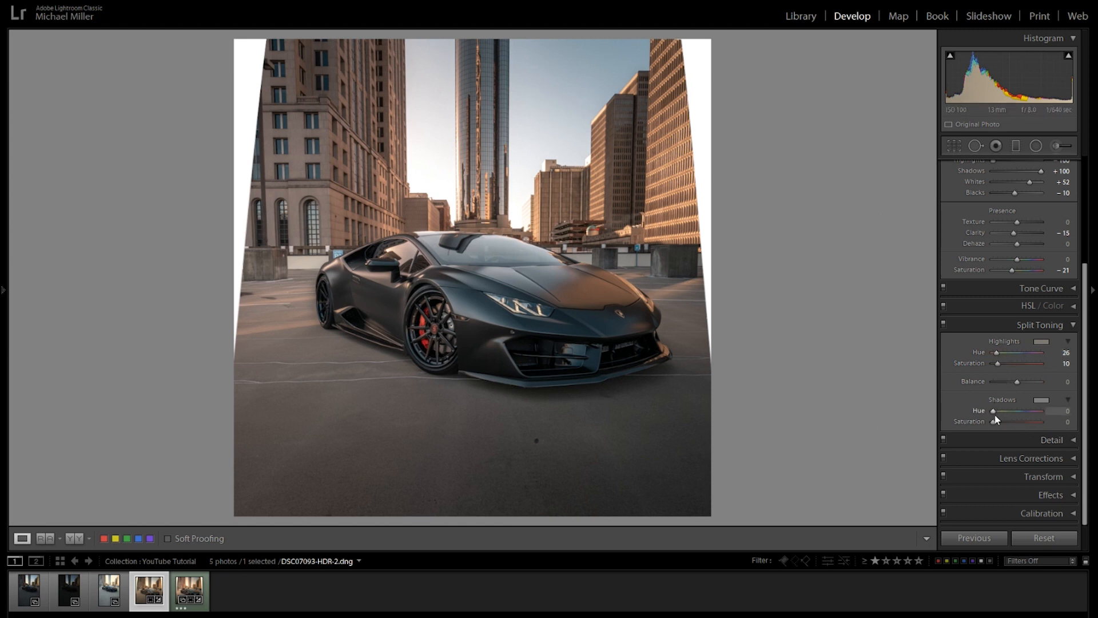
Set the Split Toning shadows to Hue 214 and Saturation 15.
{"action": "mouse_move", "coordinate": [995, 412]}
{"action": "left_mouse_down"}
{"action": "mouse_move", "coordinate": [1023, 410]}
{"action": "mouse_move", "coordinate": [1002, 424]}
{"action": "left_mouse_up"}
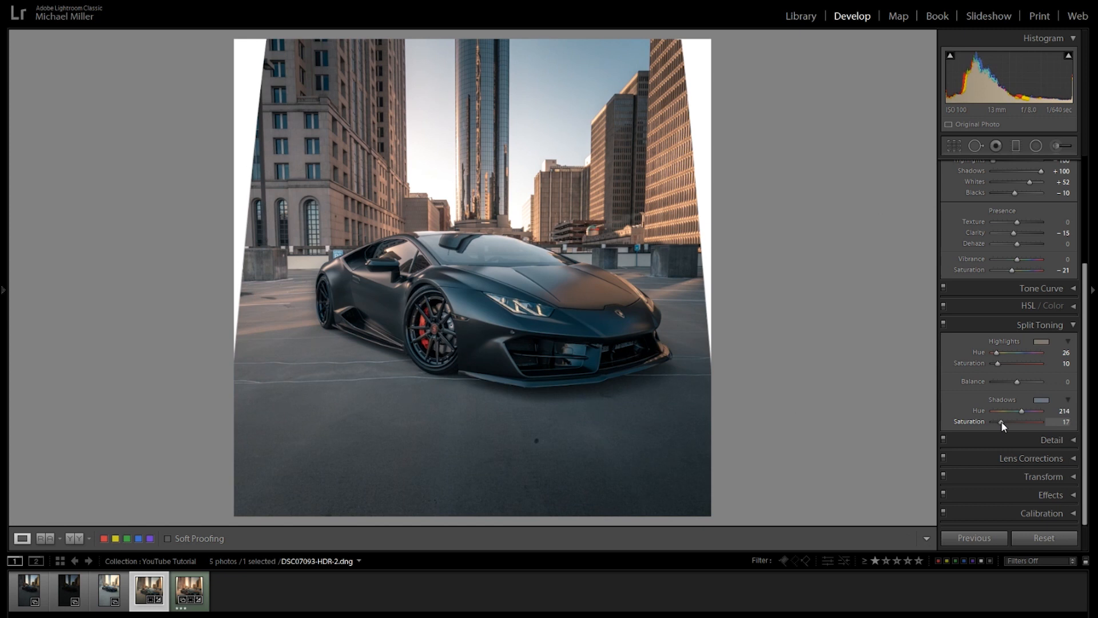
{"action": "left_click_drag", "start_coordinate": [1002, 424], "coordinate": [1003, 424]}
{"action": "left_click", "coordinate": [1061, 422]}
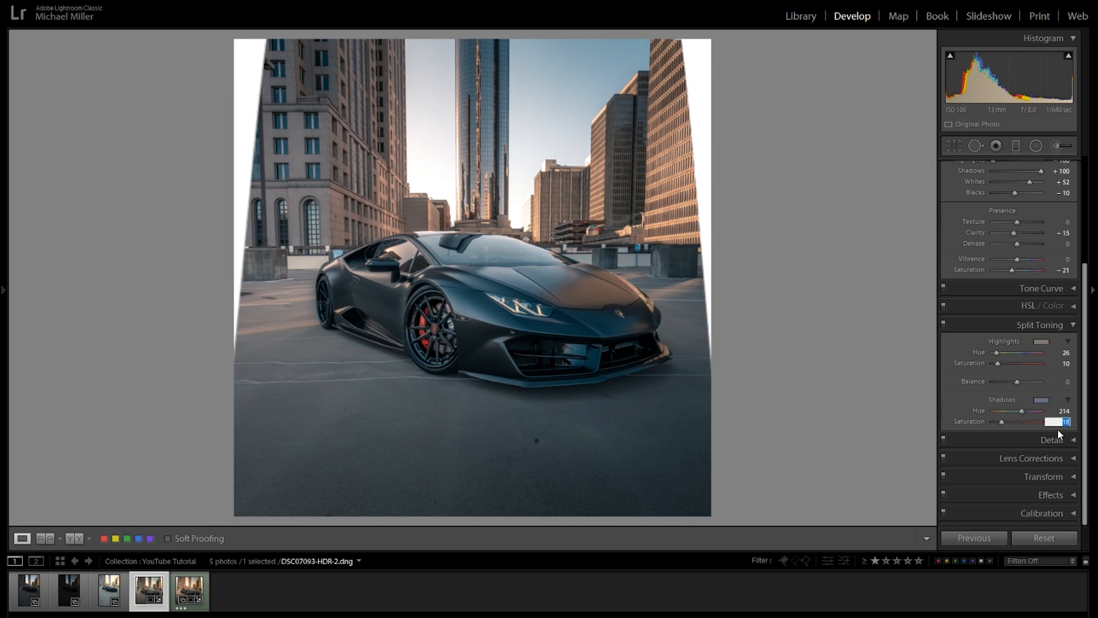
{"action": "key", "text": "Down"}
{"action": "key", "text": "Return"}
Set the Split Toning highlights Saturation to 12.
{"action": "left_click", "coordinate": [1063, 364]}
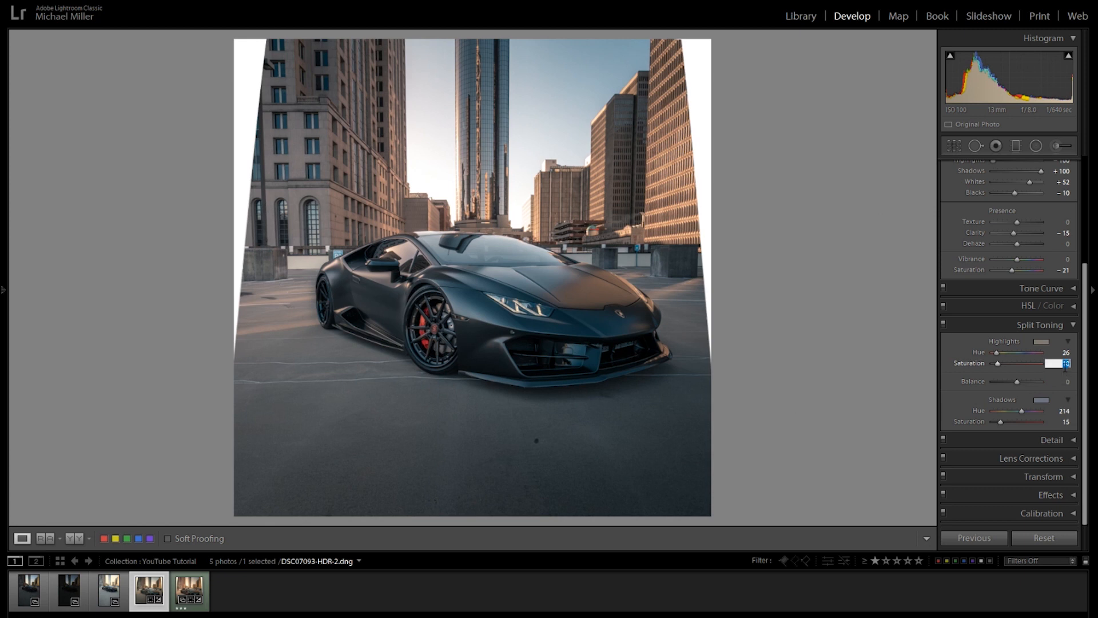
{"action": "key", "text": "Up"}
{"action": "key", "text": "Up"}
{"action": "key", "text": "Return"}
Compare the photo with Split Toning disabled and enabled, leave it enabled, and close its settings.
{"action": "left_click", "coordinate": [943, 324]}
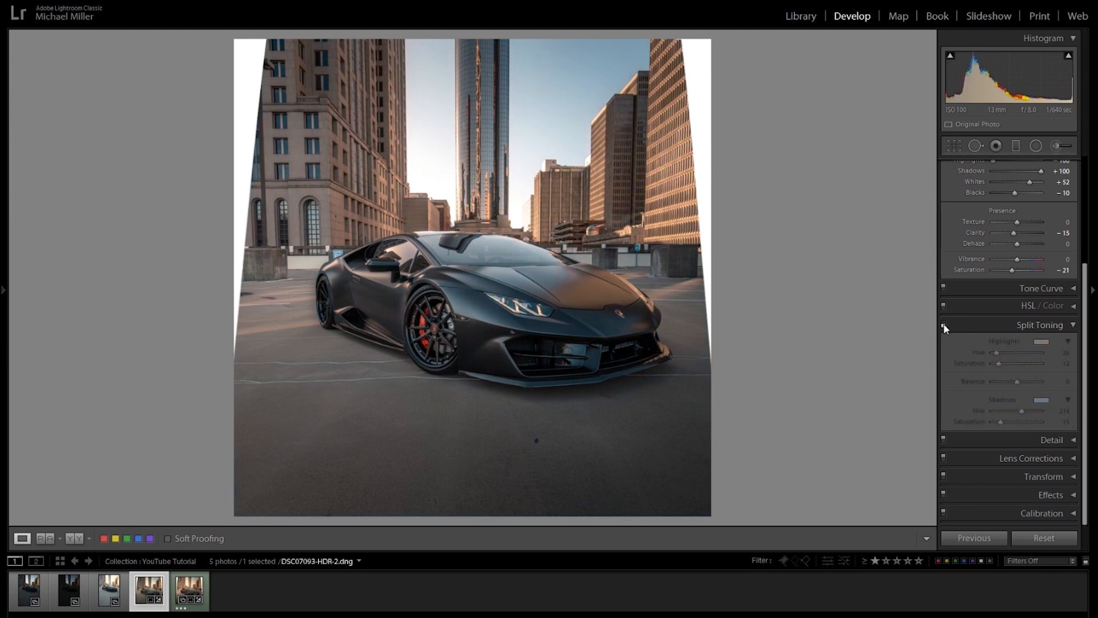
{"action": "key", "text": "ctrl+z"}
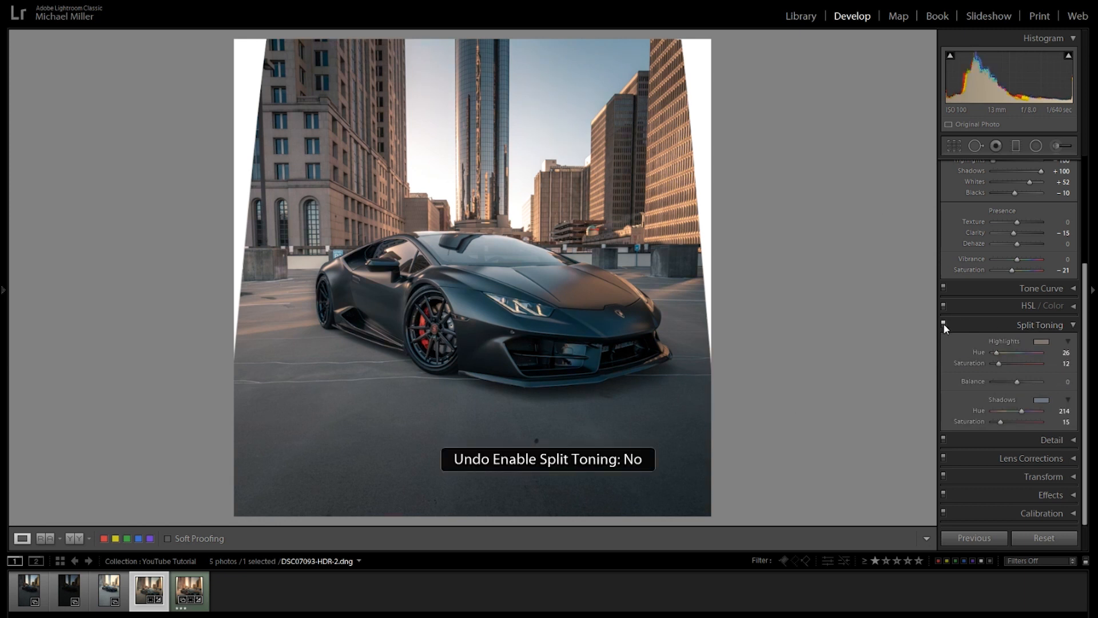
{"action": "left_click", "coordinate": [943, 324]}
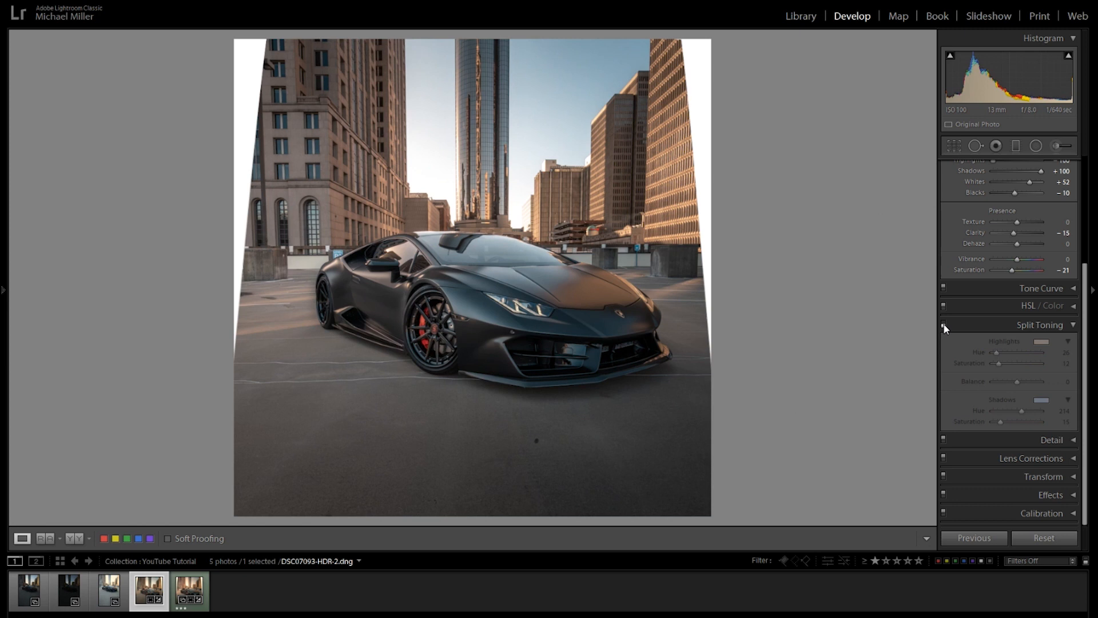
{"action": "key", "text": "ctrl+z"}
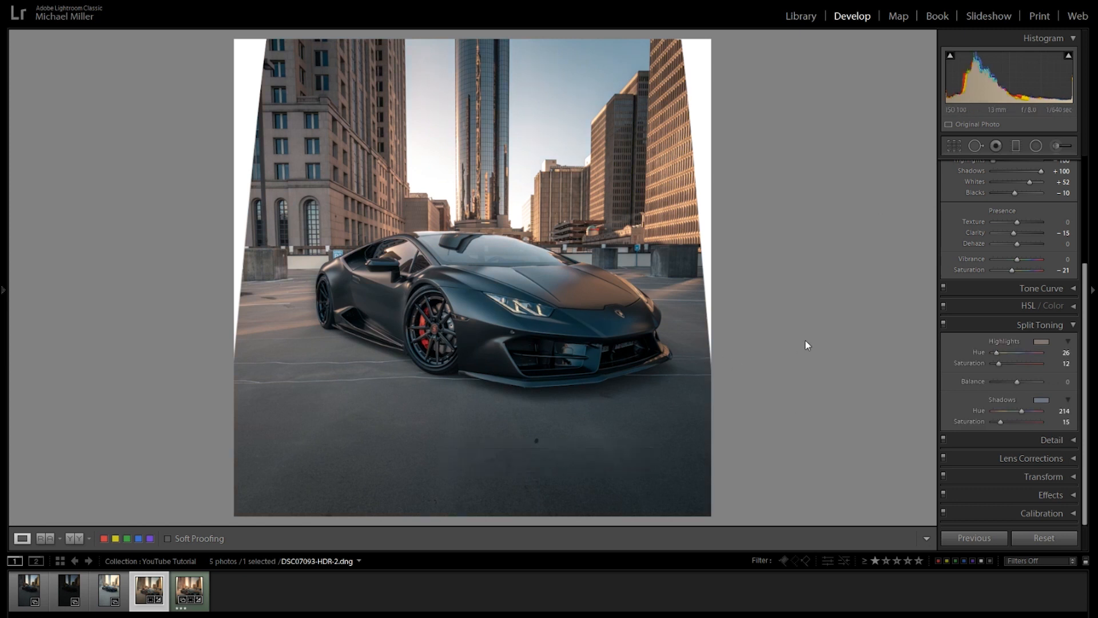
{"action": "left_click", "coordinate": [969, 323]}
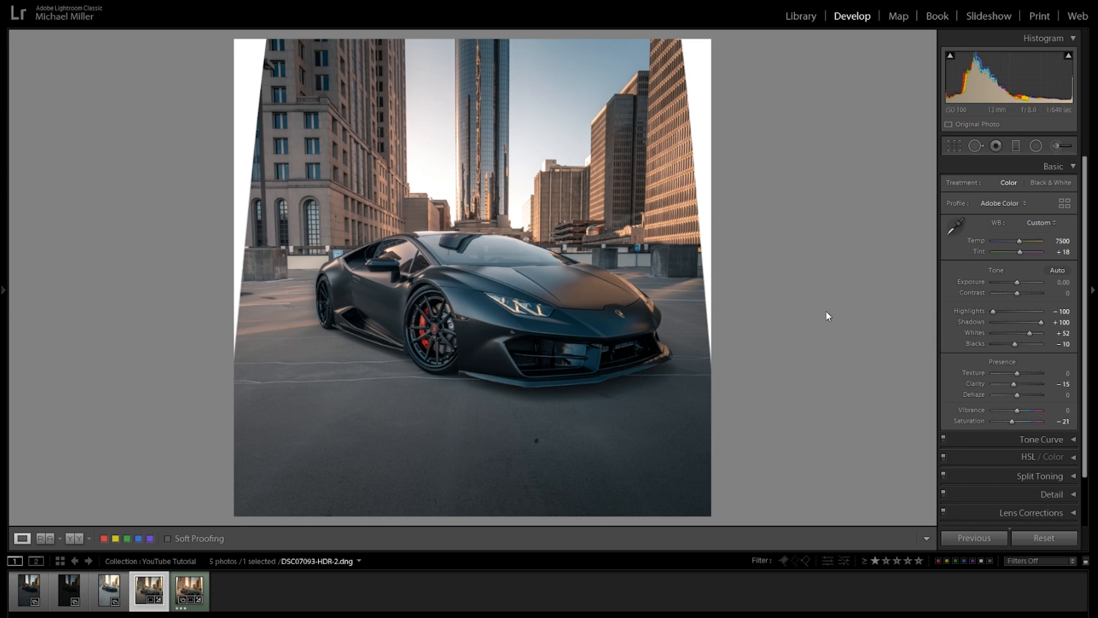
Remove the dark spot on the pavement in front of the car using Spot Removal in Heal mode with size 69.
{"action": "left_click", "coordinate": [976, 145]}
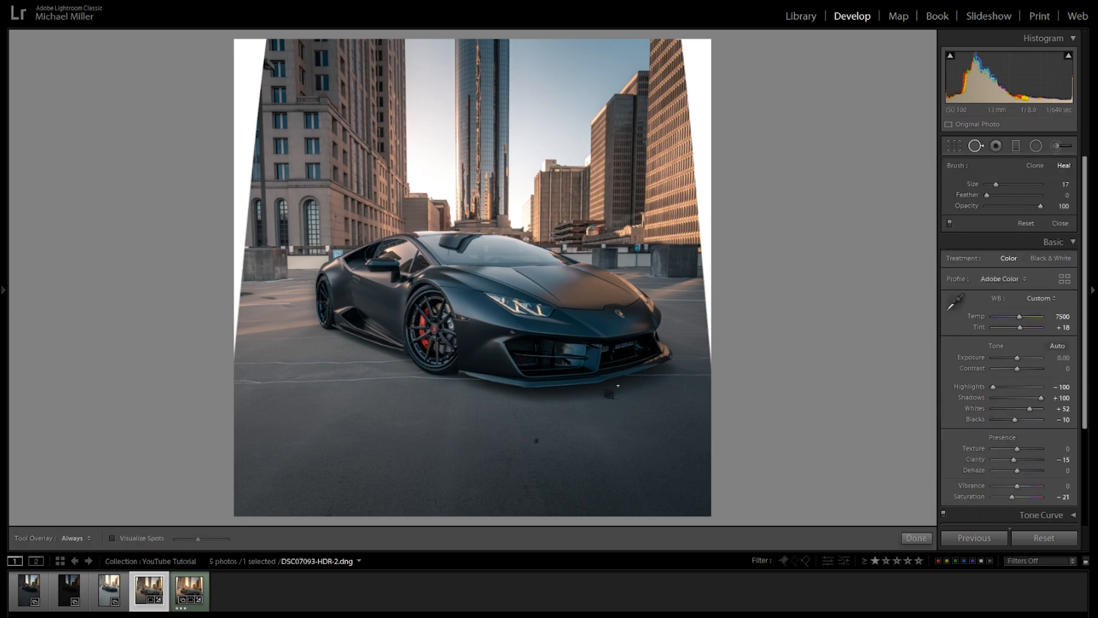
{"action": "left_click", "coordinate": [522, 461]}
{"action": "left_click_drag", "start_coordinate": [547, 456], "coordinate": [387, 456]}
{"action": "left_click_drag", "start_coordinate": [523, 386], "coordinate": [538, 370]}
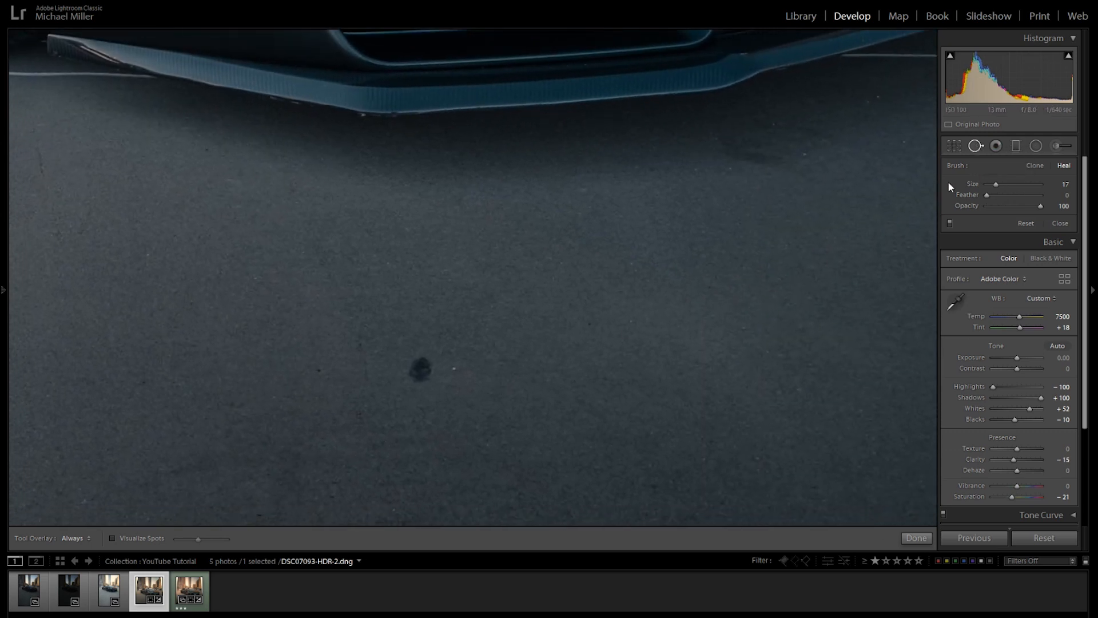
{"action": "scroll", "coordinate": [420, 366], "scroll_direction": "up", "scroll_amount": 5}
{"action": "scroll", "coordinate": [420, 366], "scroll_direction": "up", "scroll_amount": 6}
{"action": "left_click", "coordinate": [420, 368]}
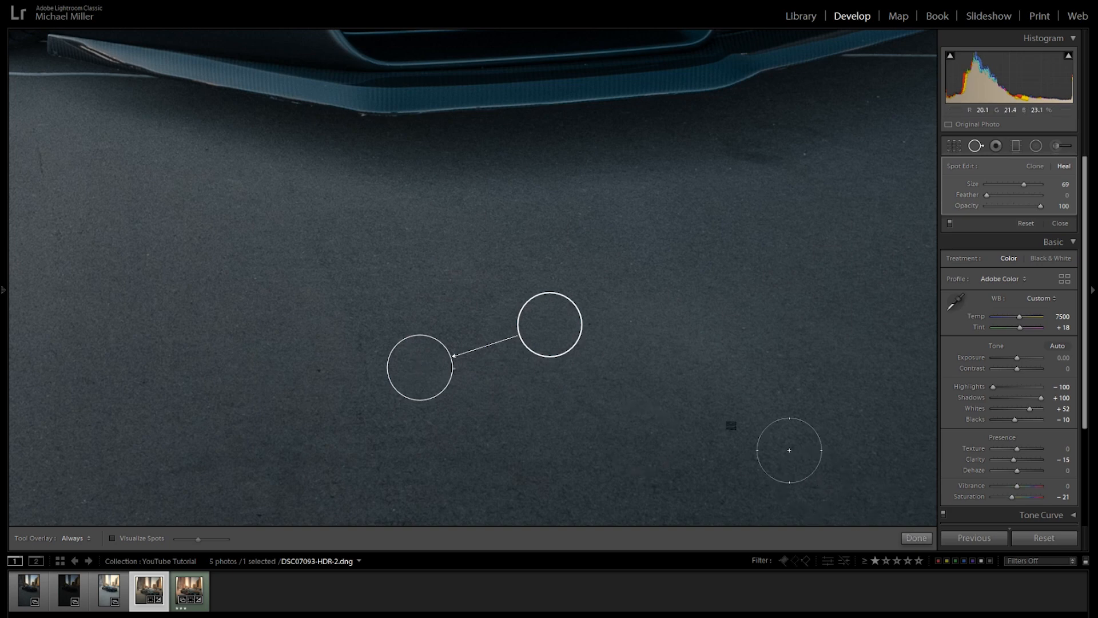
{"action": "left_click", "coordinate": [916, 537]}
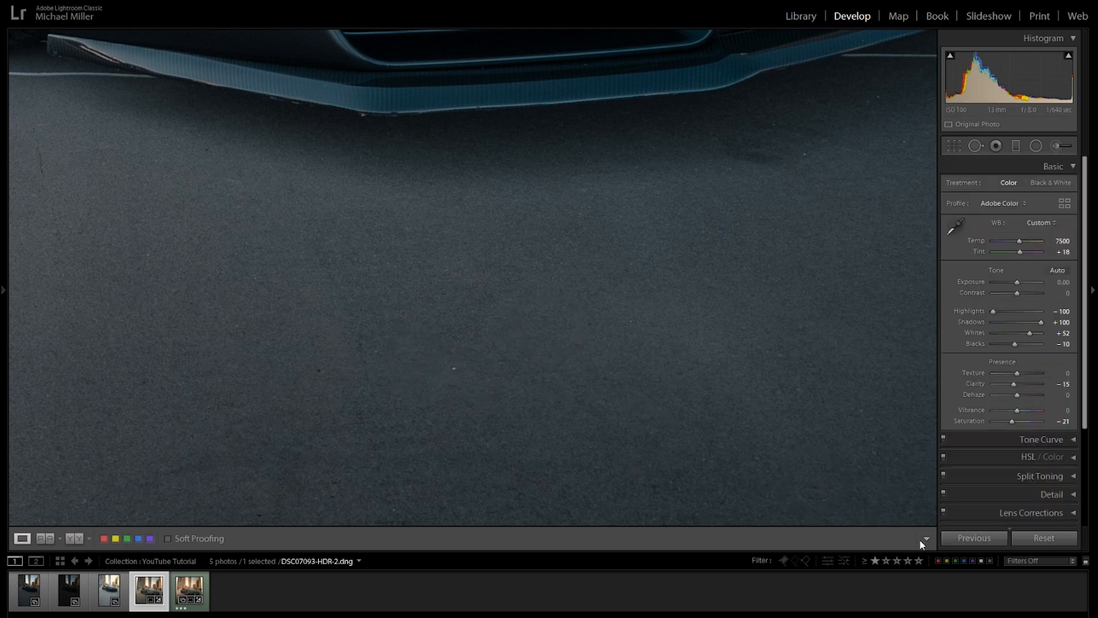
{"action": "left_click", "coordinate": [573, 332]}
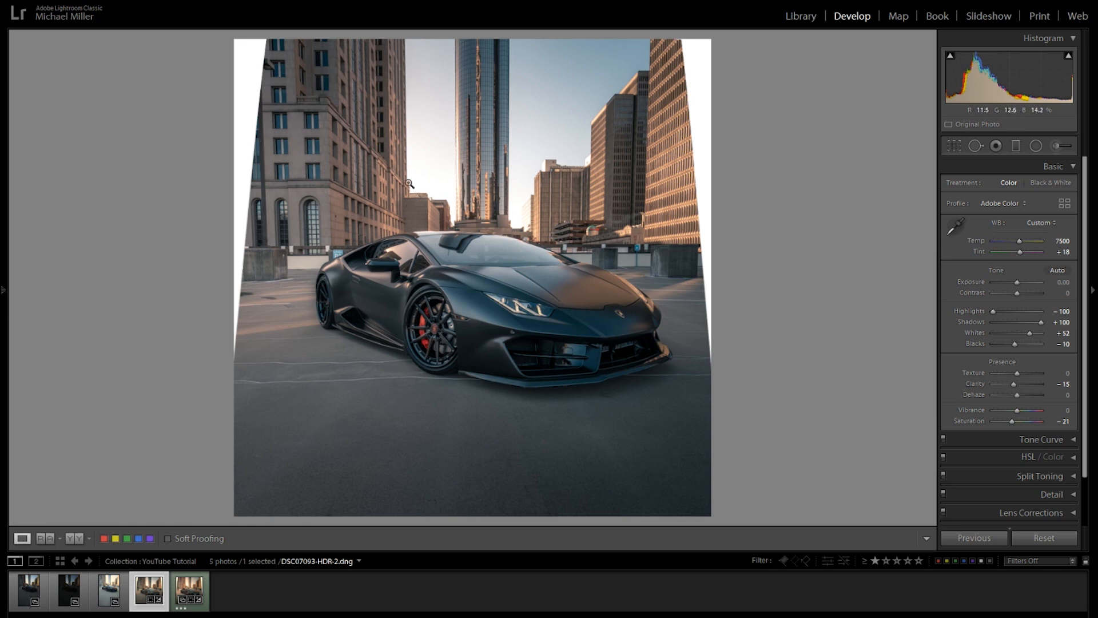
Add an inverted radial filter centred on the photo's upper-left corner and reaching to its upper-right and lower-left corners.
{"action": "left_click", "coordinate": [1035, 145]}
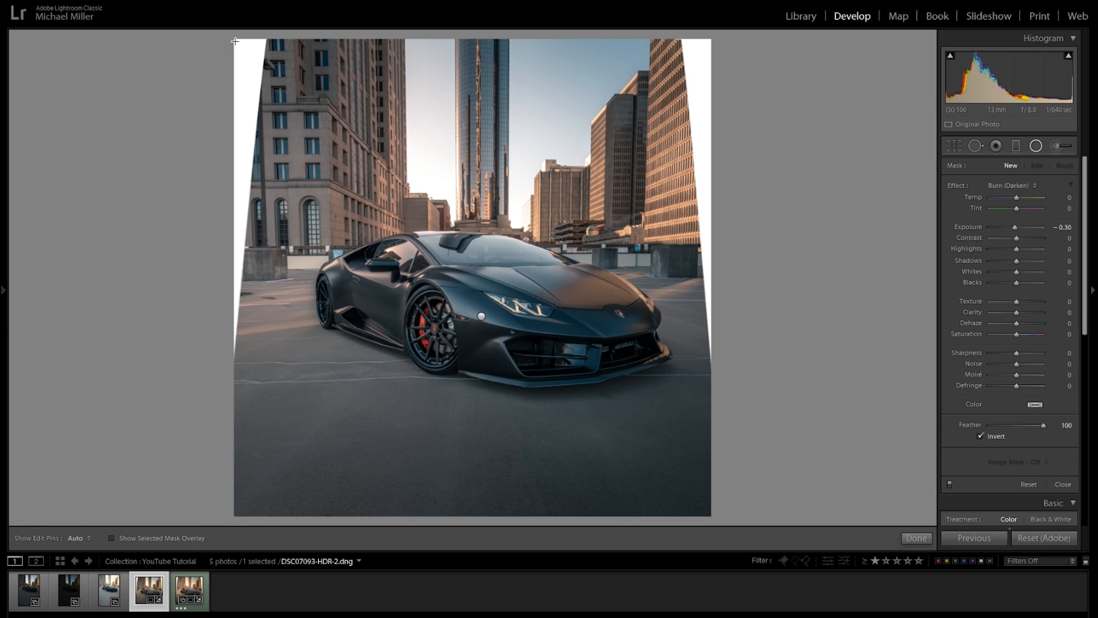
{"action": "left_click_drag", "start_coordinate": [234, 41], "coordinate": [895, 513]}
{"action": "left_click_drag", "start_coordinate": [710, 40], "coordinate": [715, 40]}
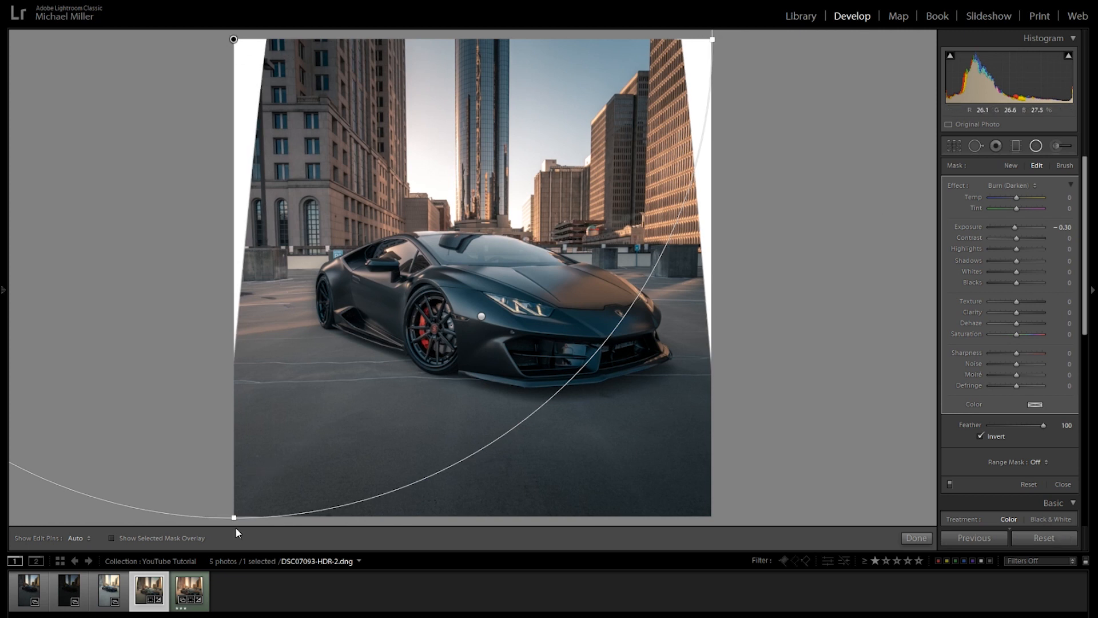
Set the corner radial filter's Exposure to 0.60, checking the sky for highlight clipping while trying higher values.
{"action": "left_click", "coordinate": [1063, 228]}
{"action": "type", "text": "0.8"}
{"action": "key", "text": "Return"}
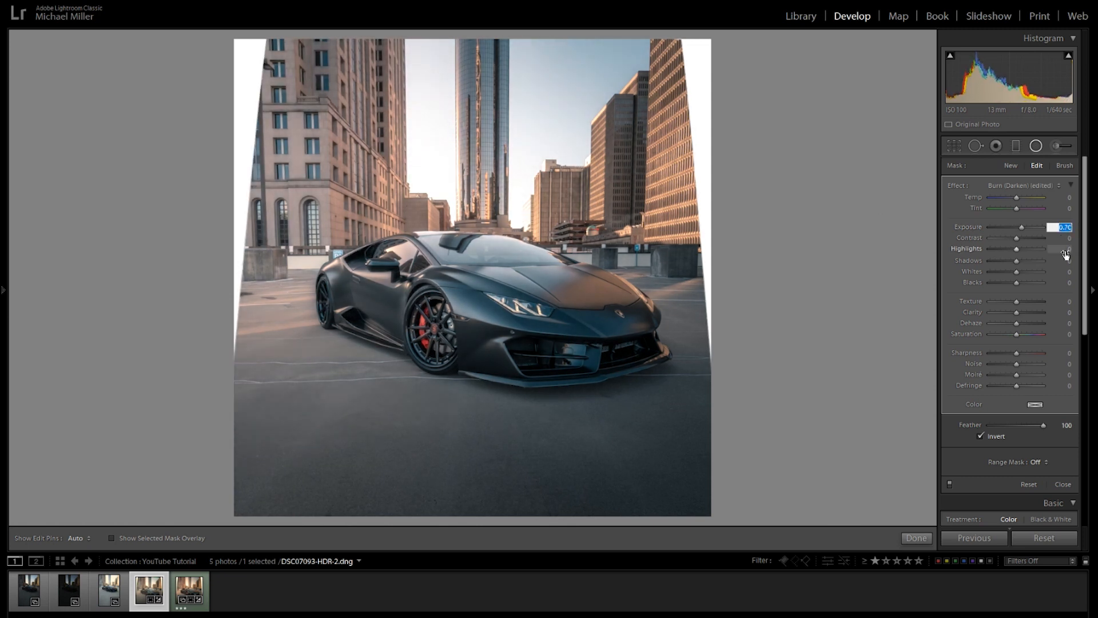
{"action": "key", "text": "Down"}
{"action": "mouse_move", "coordinate": [1068, 57]}
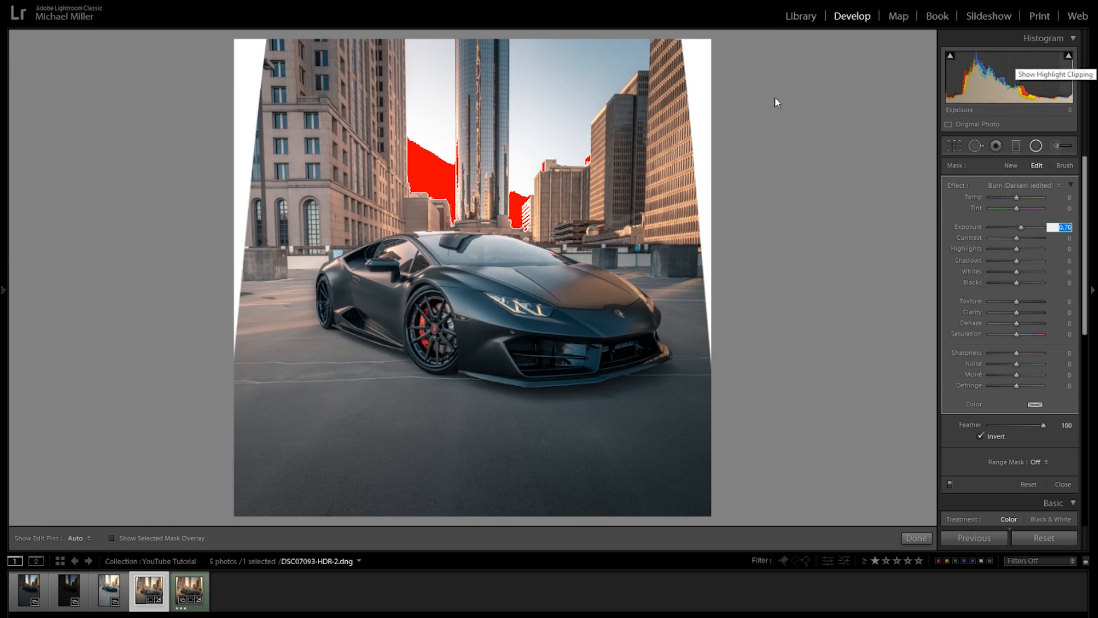
{"action": "key", "text": "Down"}
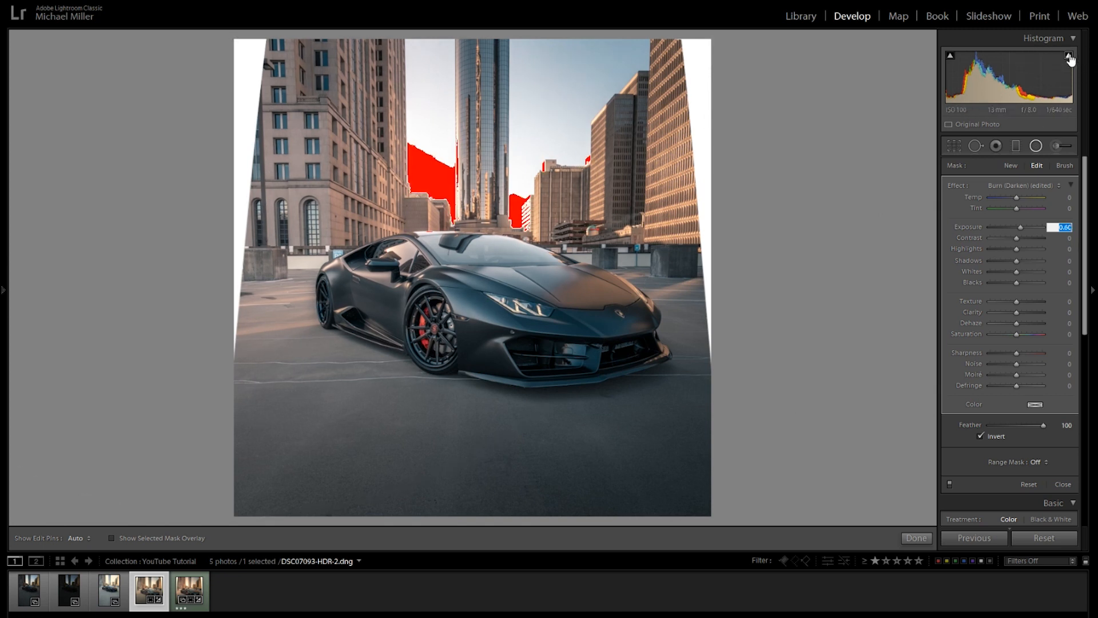
{"action": "key", "text": "Up"}
{"action": "key", "text": "Down"}
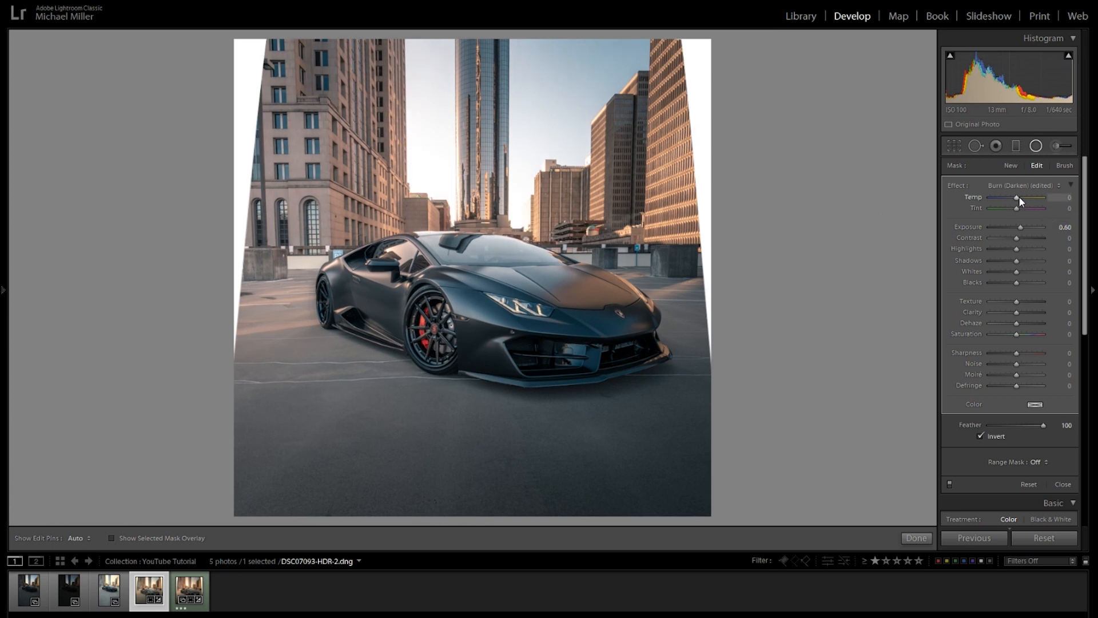
Warm the corner radial filter with Temp 26 and Tint 19, and set its Dehaze to -13.
{"action": "left_click_drag", "start_coordinate": [1019, 197], "coordinate": [1024, 197]}
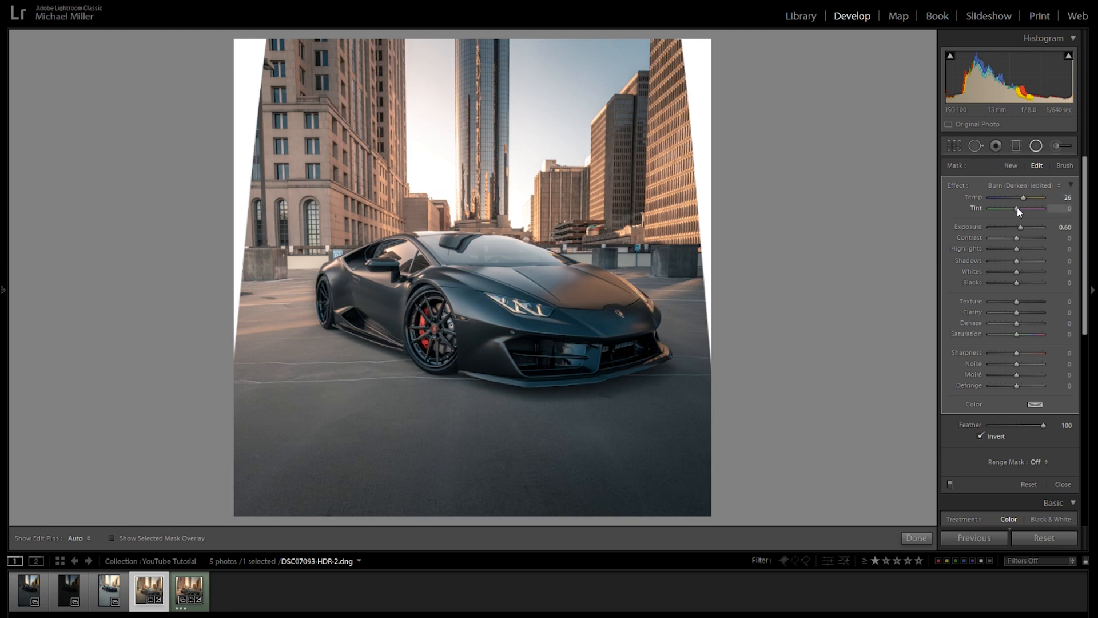
{"action": "left_click_drag", "start_coordinate": [1016, 208], "coordinate": [1021, 208]}
{"action": "left_click", "coordinate": [1067, 208]}
{"action": "key", "text": "Return"}
{"action": "left_click", "coordinate": [185, 592]}
{"action": "left_click_drag", "start_coordinate": [1016, 322], "coordinate": [1013, 325]}
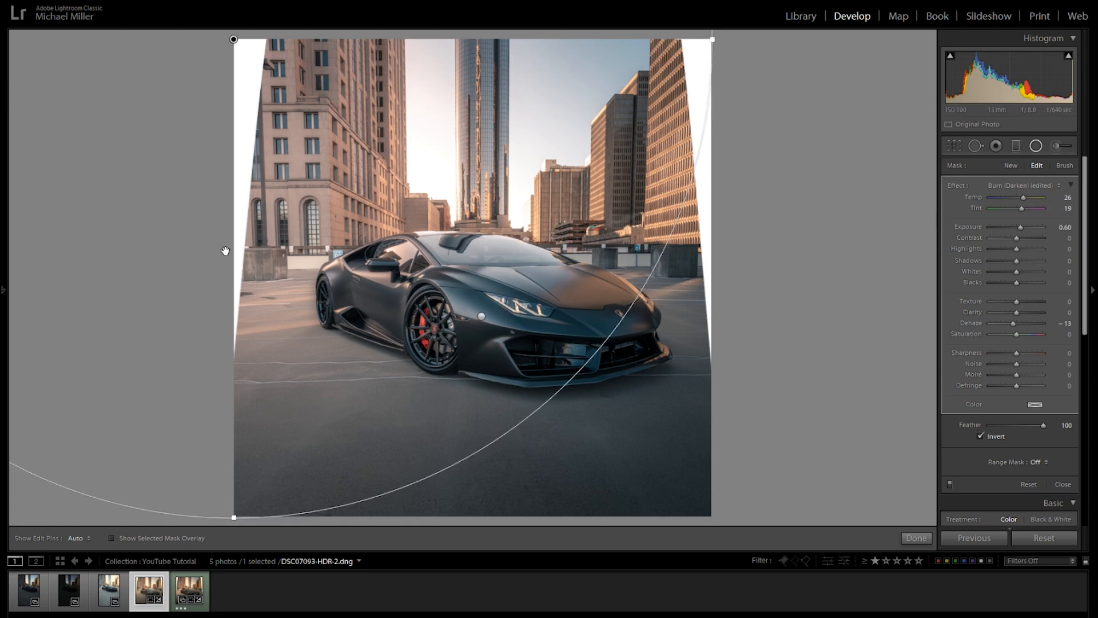
Erase the corner radial filter's mask from the car's side with a size 11 brush, and check the mask overlay.
{"action": "left_click", "coordinate": [1065, 166]}
{"action": "scroll", "coordinate": [380, 286], "scroll_direction": "up", "scroll_amount": 5}
{"action": "key", "text": "h"}
{"action": "mouse_move", "coordinate": [356, 297]}
{"action": "left_mouse_down"}
{"action": "mouse_move", "coordinate": [350, 304]}
{"action": "mouse_move", "coordinate": [393, 289]}
{"action": "mouse_move", "coordinate": [353, 314]}
{"action": "mouse_move", "coordinate": [384, 276]}
{"action": "mouse_move", "coordinate": [413, 286]}
{"action": "mouse_move", "coordinate": [349, 288]}
{"action": "left_mouse_up"}
{"action": "key", "text": "h"}
{"action": "key", "text": "alt"}
{"action": "left_click", "coordinate": [190, 542]}
{"action": "key", "text": "alt"}
{"action": "key", "text": "h"}
{"action": "mouse_move", "coordinate": [399, 253]}
{"action": "left_mouse_down"}
{"action": "mouse_move", "coordinate": [376, 258]}
{"action": "mouse_move", "coordinate": [339, 282]}
{"action": "mouse_move", "coordinate": [323, 309]}
{"action": "mouse_move", "coordinate": [378, 333]}
{"action": "mouse_move", "coordinate": [413, 268]}
{"action": "mouse_move", "coordinate": [360, 260]}
{"action": "mouse_move", "coordinate": [335, 282]}
{"action": "mouse_move", "coordinate": [330, 309]}
{"action": "mouse_move", "coordinate": [406, 307]}
{"action": "left_mouse_up"}
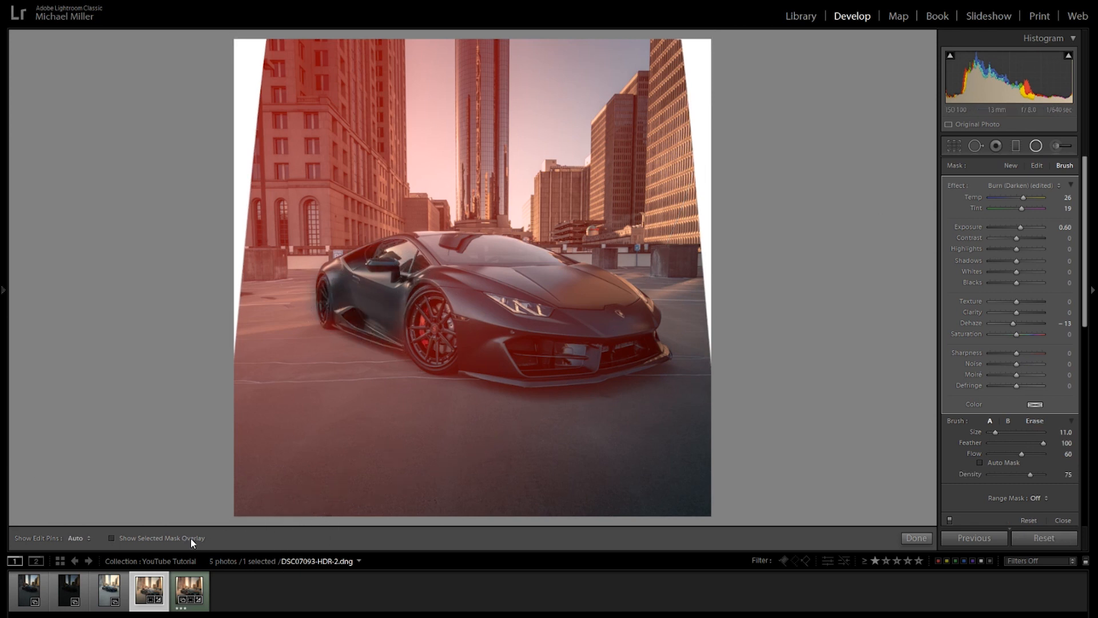
{"action": "left_click", "coordinate": [191, 538]}
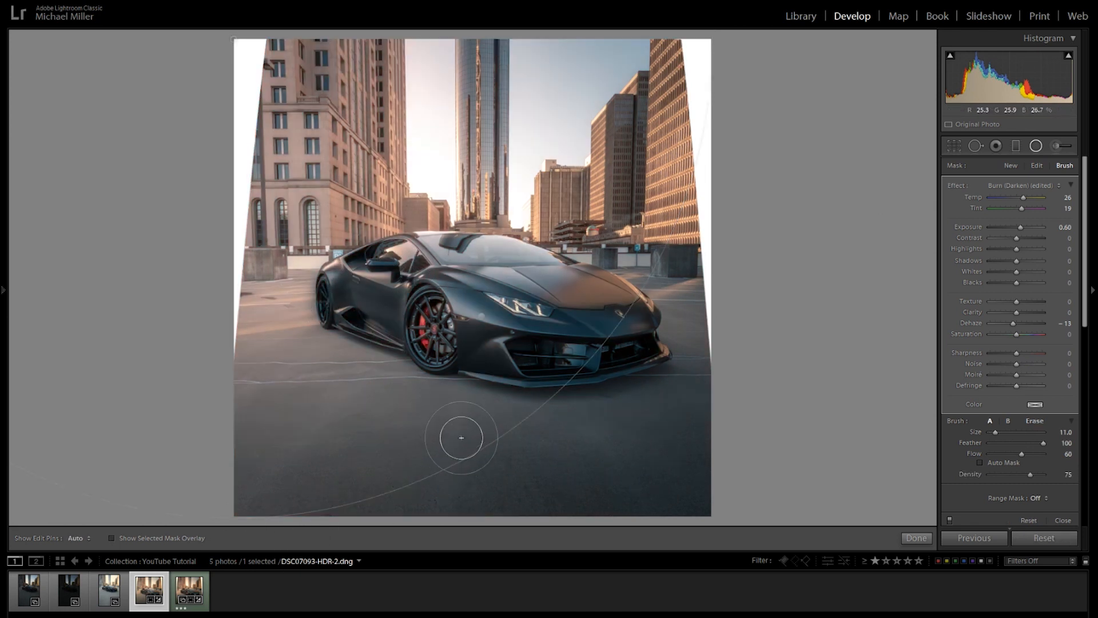
Start a new radial filter with Exposure 0 and draw it around the car's front wheel.
{"action": "left_click", "coordinate": [1011, 166]}
{"action": "left_click", "coordinate": [1064, 228]}
{"action": "type", "text": "0"}
{"action": "key", "text": "Return"}
{"action": "left_click_drag", "start_coordinate": [428, 330], "coordinate": [463, 375]}
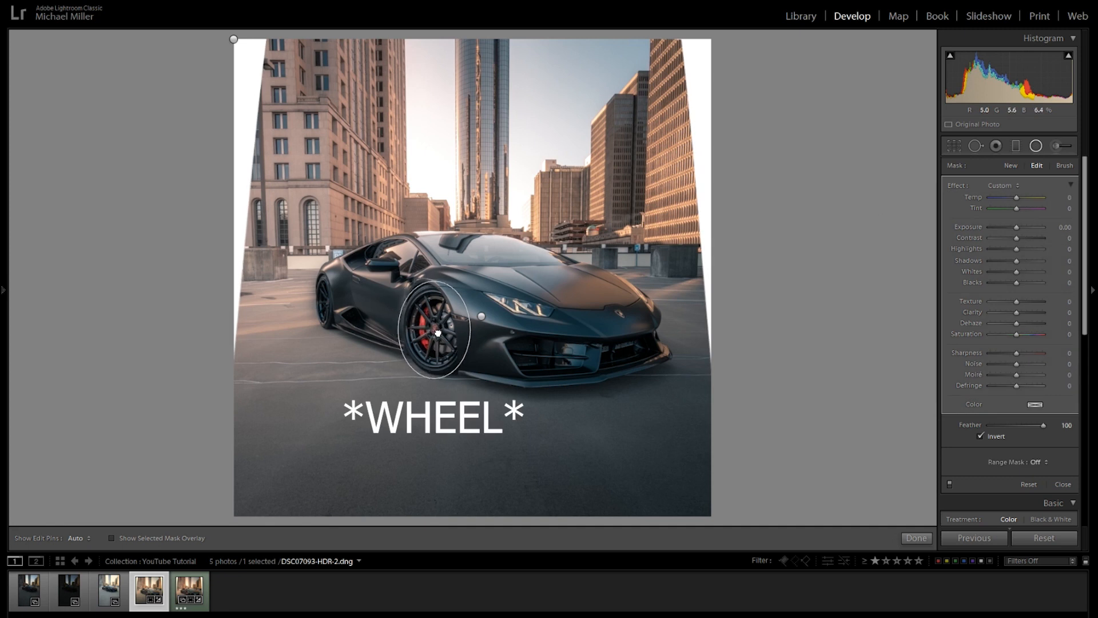
Set the wheel filter's Clarity to 15 and raise its Exposure slightly.
{"action": "left_click", "coordinate": [1067, 312]}
{"action": "type", "text": "15"}
{"action": "key", "text": "Return"}
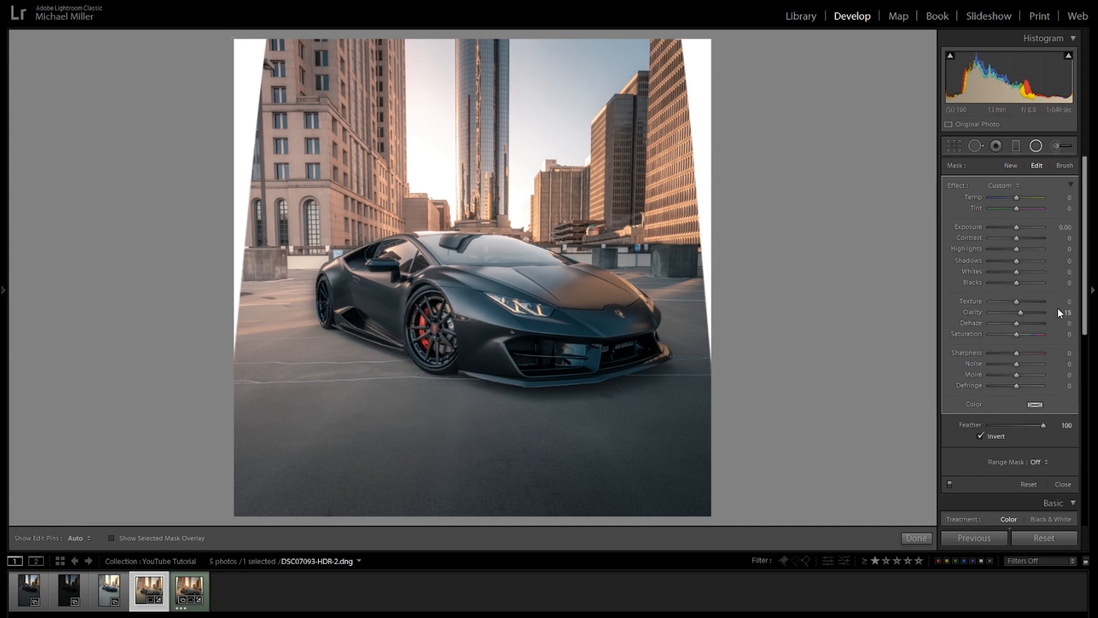
{"action": "left_click", "coordinate": [1065, 227]}
{"action": "key", "text": "Up"}
{"action": "key", "text": "Up"}
{"action": "key", "text": "Return"}
Add a radial filter over the car's front bumper, raise its Exposure and Clarity slightly, and close the radial filter settings.
{"action": "left_click", "coordinate": [1010, 168]}
{"action": "mouse_move", "coordinate": [549, 335]}
{"action": "left_mouse_down"}
{"action": "mouse_move", "coordinate": [668, 408]}
{"action": "mouse_move", "coordinate": [542, 347]}
{"action": "mouse_move", "coordinate": [560, 348]}
{"action": "left_mouse_up"}
{"action": "left_click", "coordinate": [1067, 227]}
{"action": "key", "text": "Up"}
{"action": "key", "text": "Up"}
{"action": "key", "text": "Return"}
{"action": "left_click", "coordinate": [1069, 312]}
{"action": "key", "text": "Up"}
{"action": "key", "text": "Up"}
{"action": "key", "text": "Return"}
{"action": "left_click", "coordinate": [1063, 484]}
Lower the photo's overall Exposure to -0.30 and check the sky for highlight clipping.
{"action": "left_click", "coordinate": [1068, 55]}
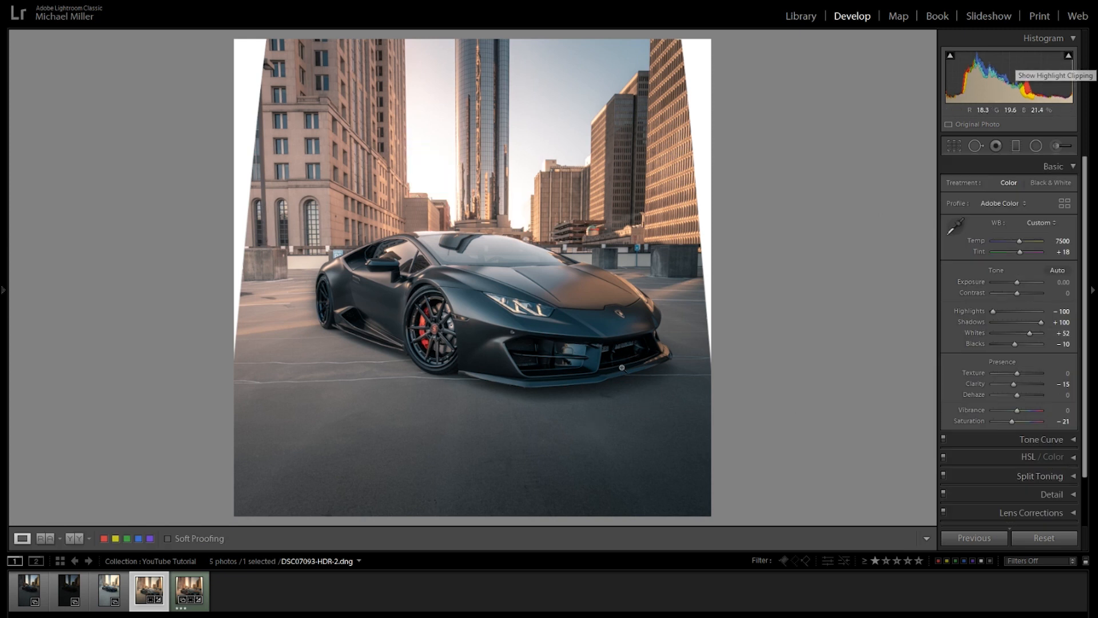
{"action": "left_click", "coordinate": [1063, 282]}
{"action": "type", "text": "-0.2"}
{"action": "key", "text": "Return"}
{"action": "type", "text": "-0.4"}
{"action": "key", "text": "Return"}
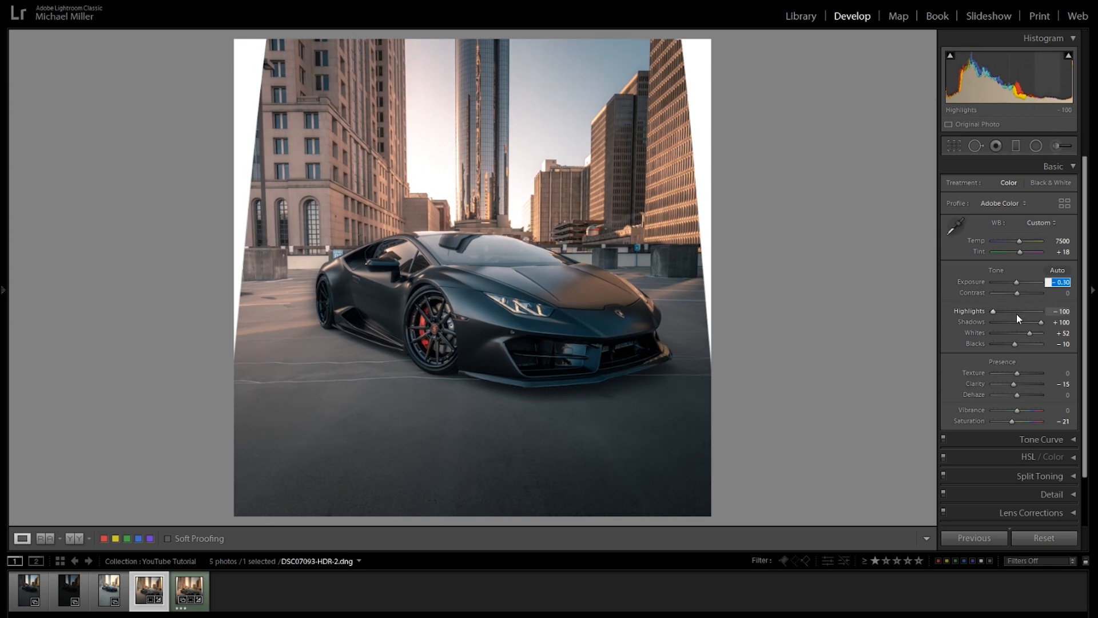
{"action": "left_click", "coordinate": [1054, 293]}
{"action": "mouse_move", "coordinate": [1067, 57]}
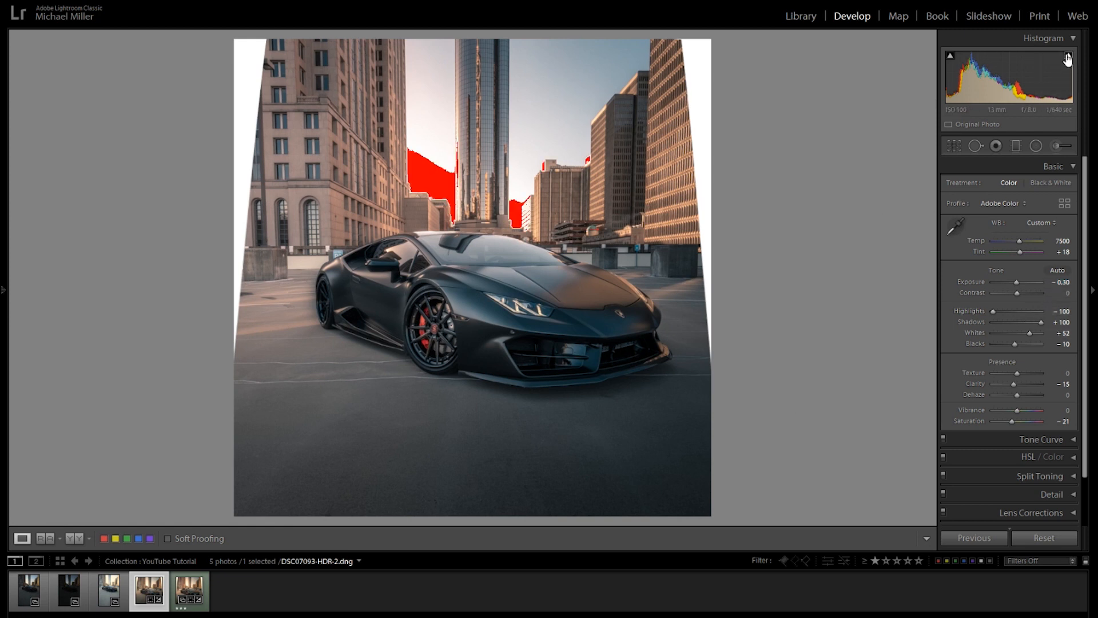
Draw a new circular radial filter over the clipped sky beside the central tower, using the highlight clipping display as a guide.
{"action": "left_click", "coordinate": [1056, 145]}
{"action": "left_click", "coordinate": [1035, 147]}
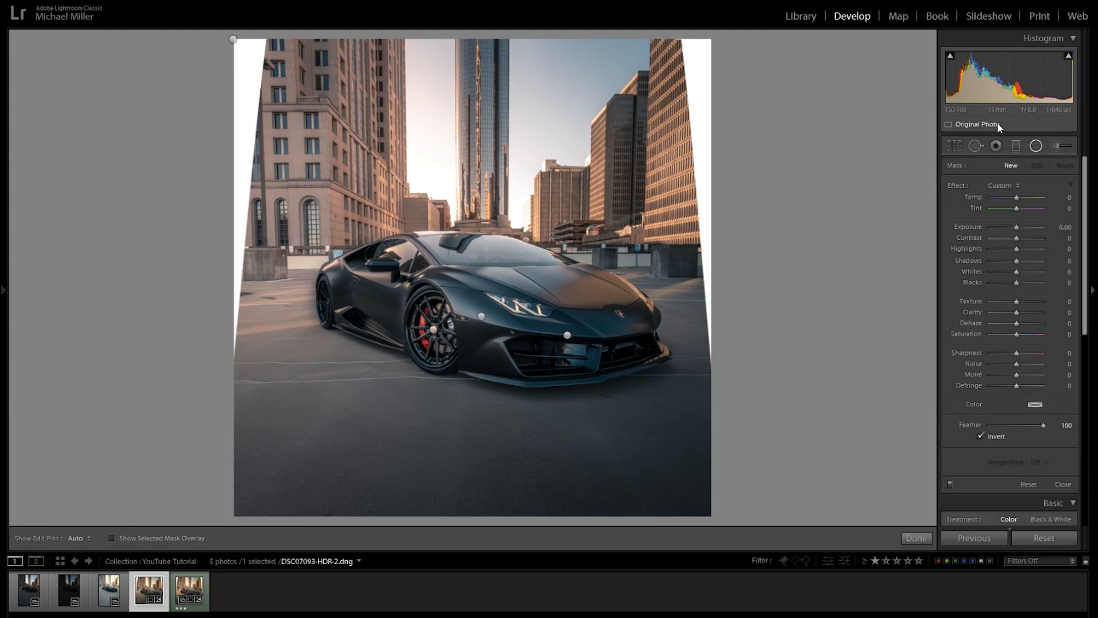
{"action": "mouse_move", "coordinate": [1069, 61]}
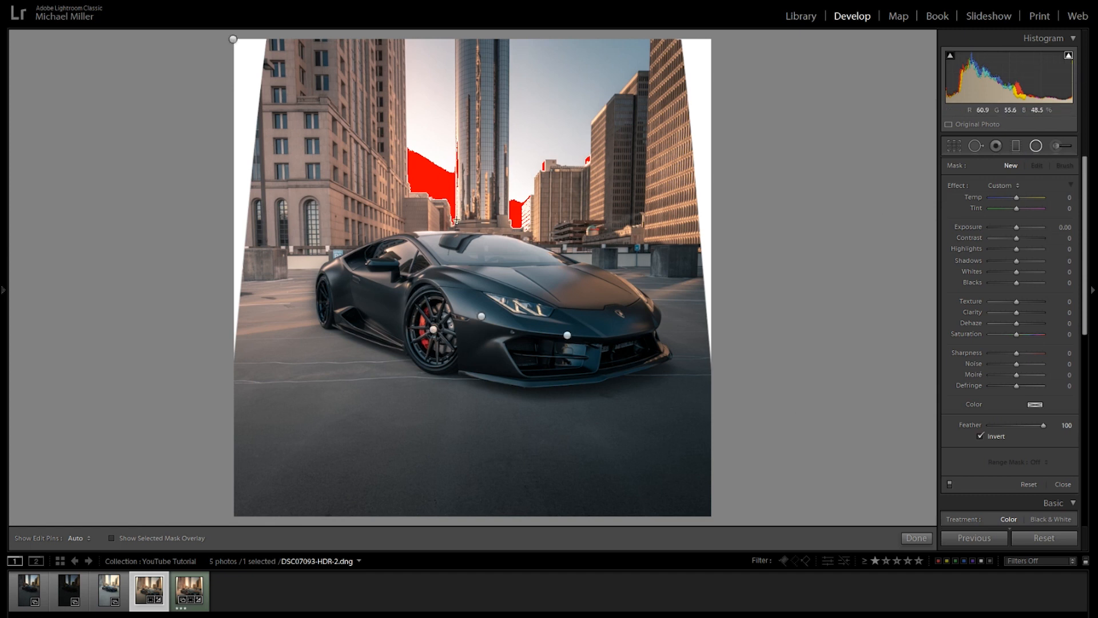
{"action": "left_click_drag", "start_coordinate": [452, 217], "coordinate": [603, 318]}
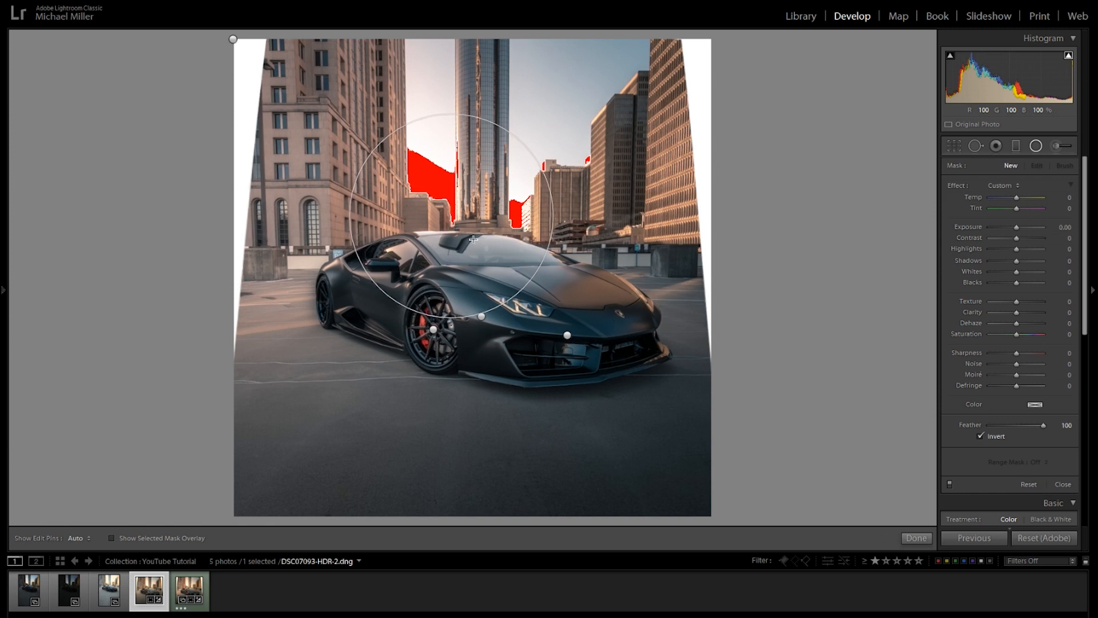
{"action": "left_click", "coordinate": [453, 216]}
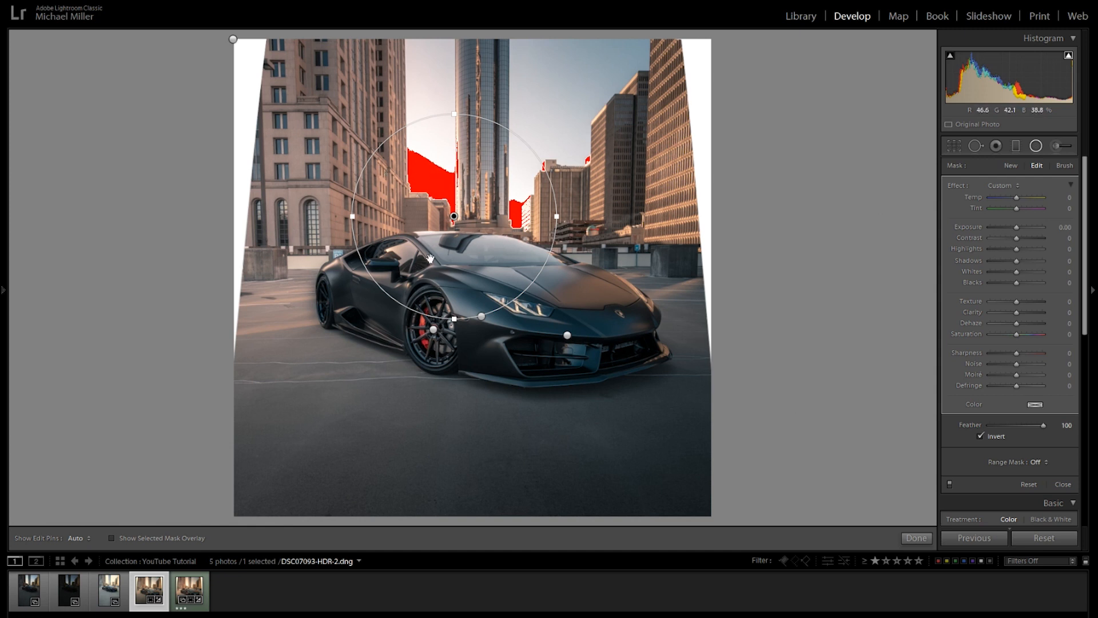
Limit the sky radial filter with a Luminance range mask of 68/100, previewing the luminance mask and hiding the clipping display.
{"action": "left_click", "coordinate": [1046, 463]}
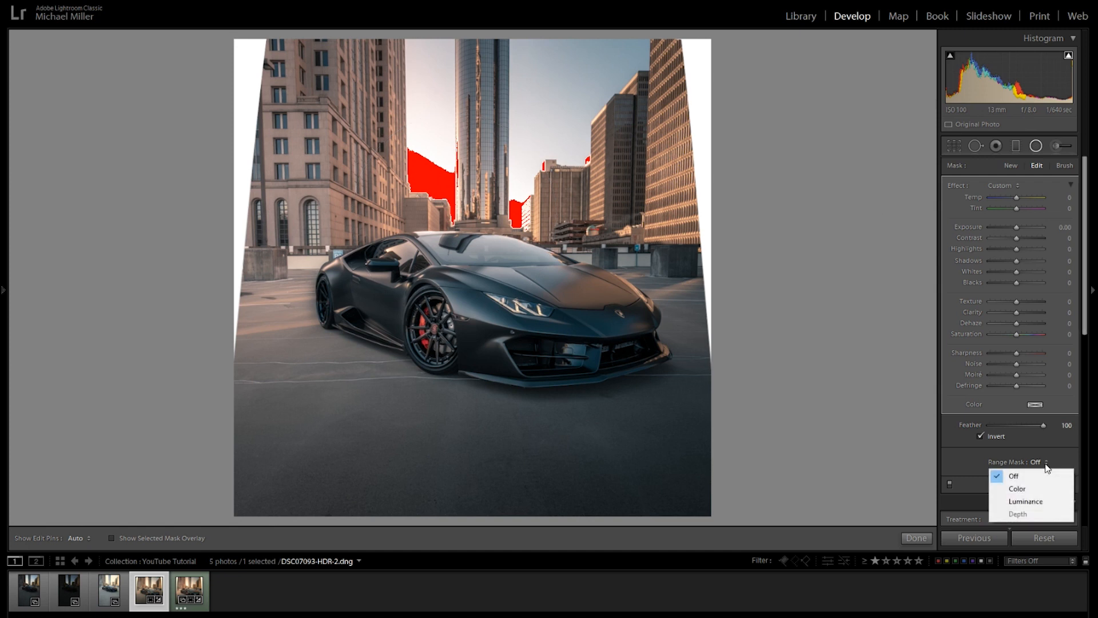
{"action": "left_click", "coordinate": [1030, 501]}
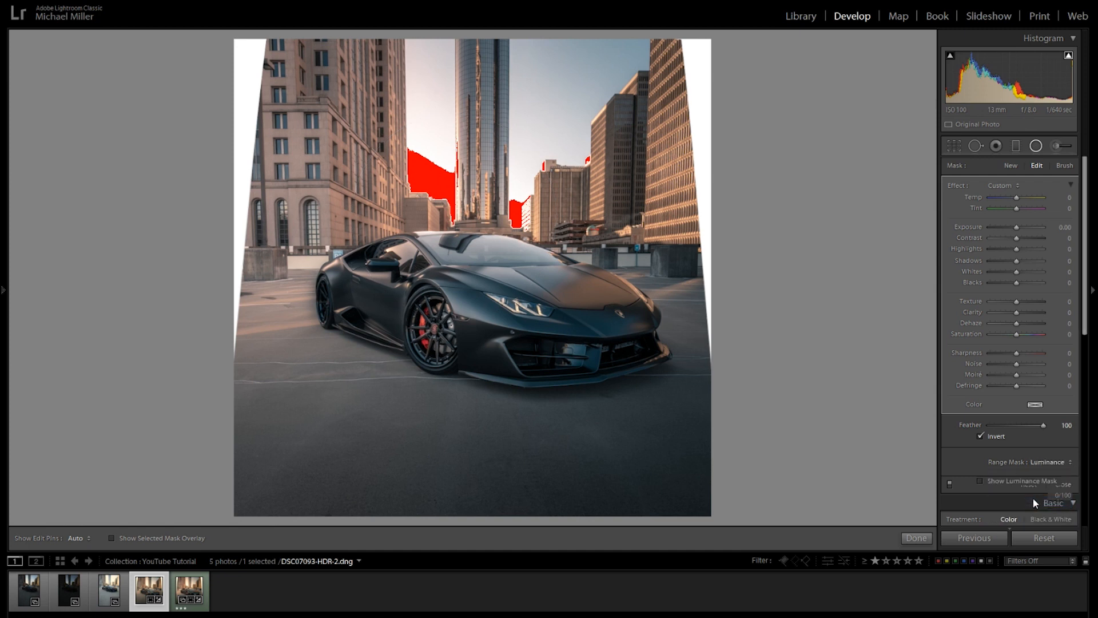
{"action": "scroll", "coordinate": [1043, 433], "scroll_direction": "down", "scroll_amount": 1}
{"action": "left_click", "coordinate": [1068, 56]}
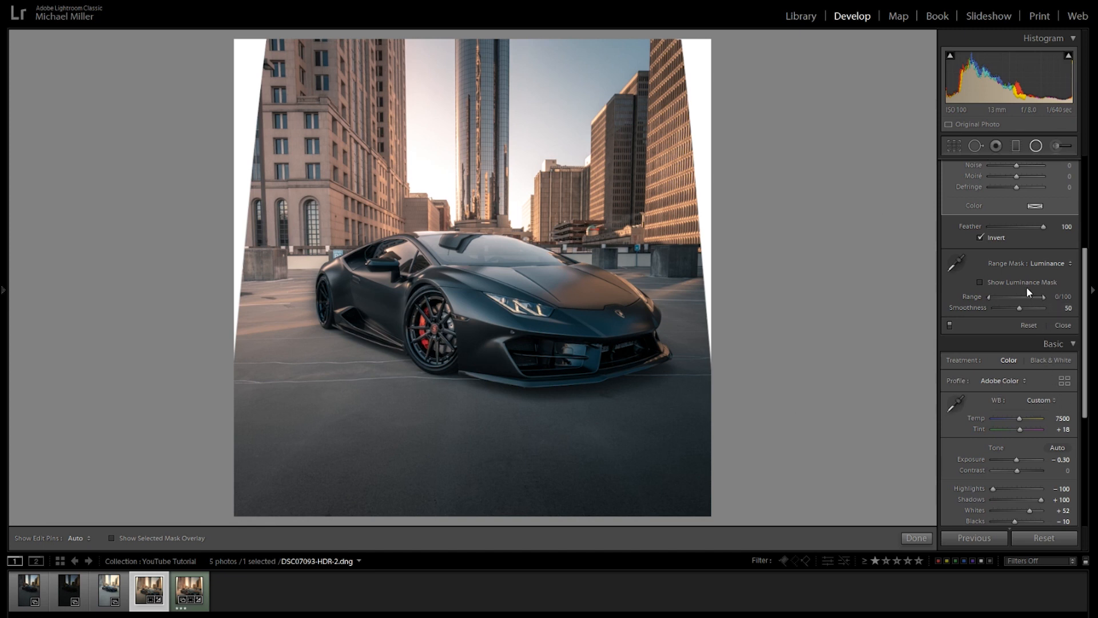
{"action": "left_click_drag", "start_coordinate": [987, 296], "coordinate": [1024, 296]}
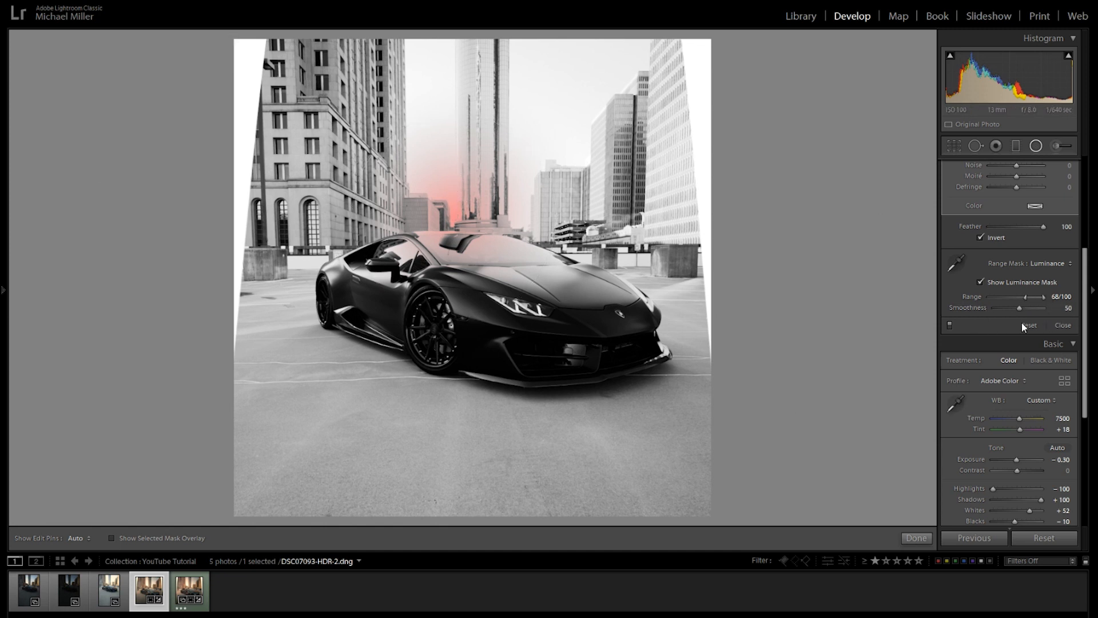
{"action": "left_click", "coordinate": [1024, 281]}
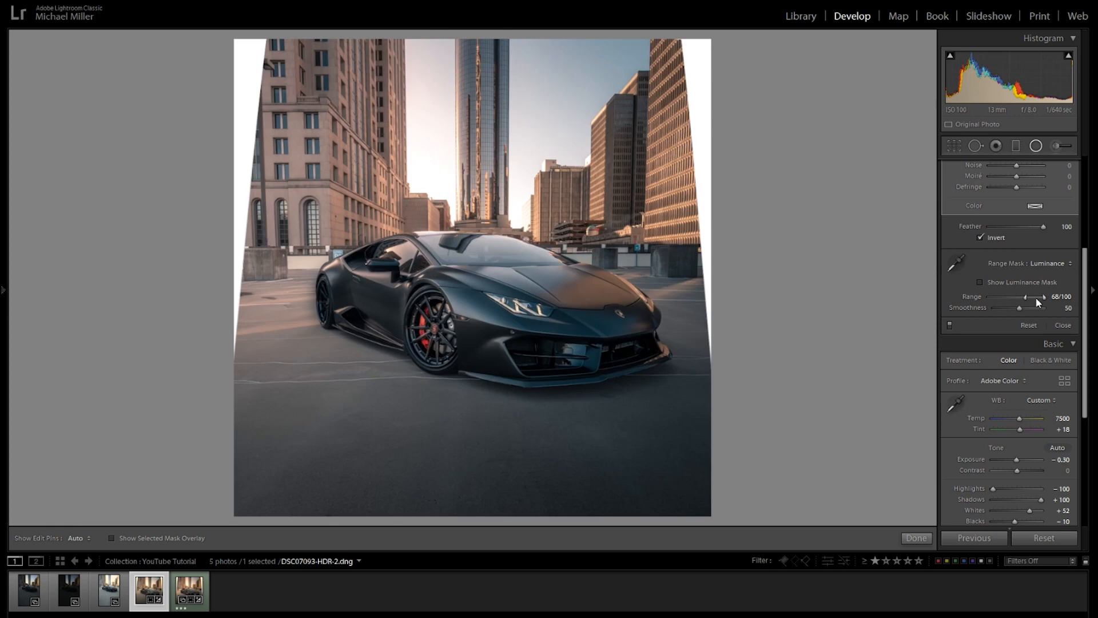
Lower the sky radial filter's Exposure to -0.50, checking the highlight clipping, and close the radial filter.
{"action": "left_click_drag", "start_coordinate": [563, 212], "coordinate": [626, 226]}
{"action": "scroll", "coordinate": [1049, 317], "scroll_direction": "up", "scroll_amount": 5}
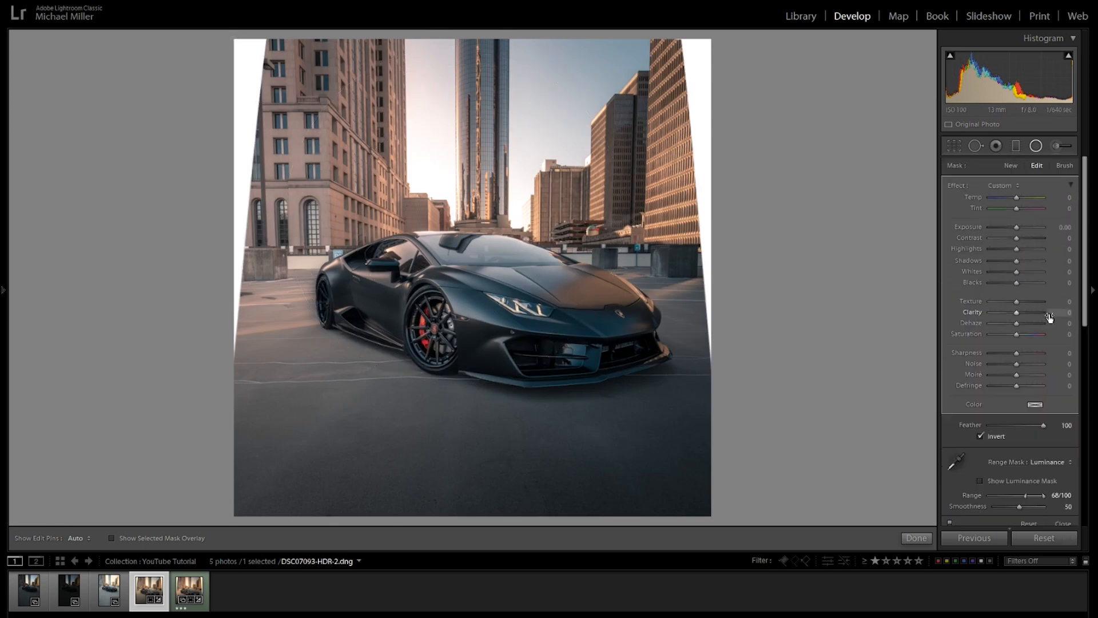
{"action": "left_click", "coordinate": [1060, 228]}
{"action": "key", "text": "Down"}
{"action": "key", "text": "Down"}
{"action": "key", "text": "Down"}
{"action": "key", "text": "Down"}
{"action": "left_click", "coordinate": [1068, 56]}
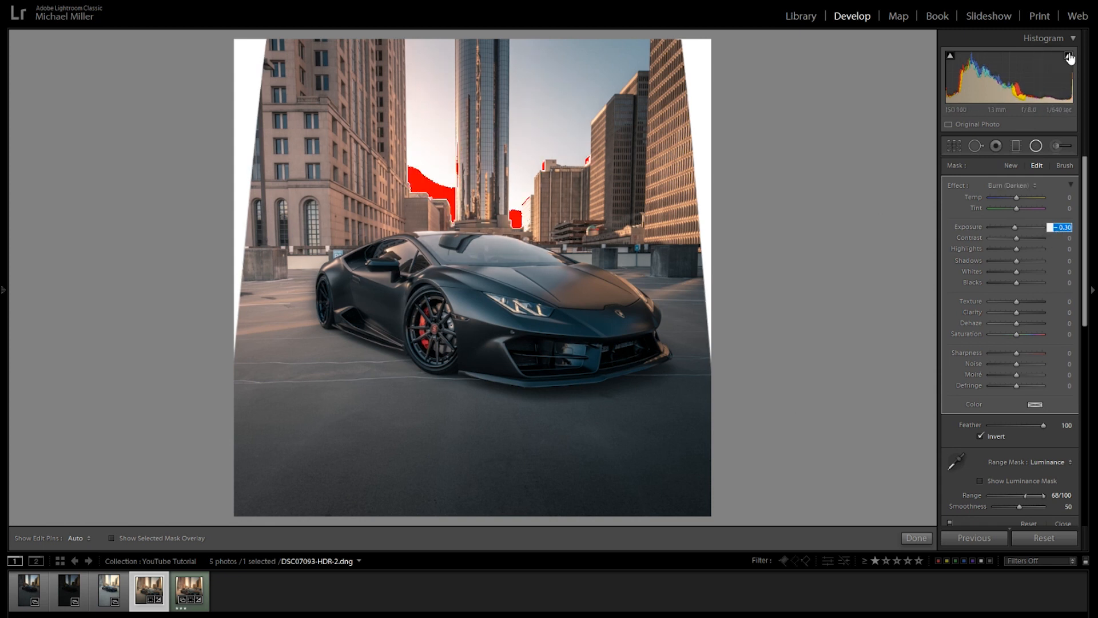
{"action": "key", "text": "Down"}
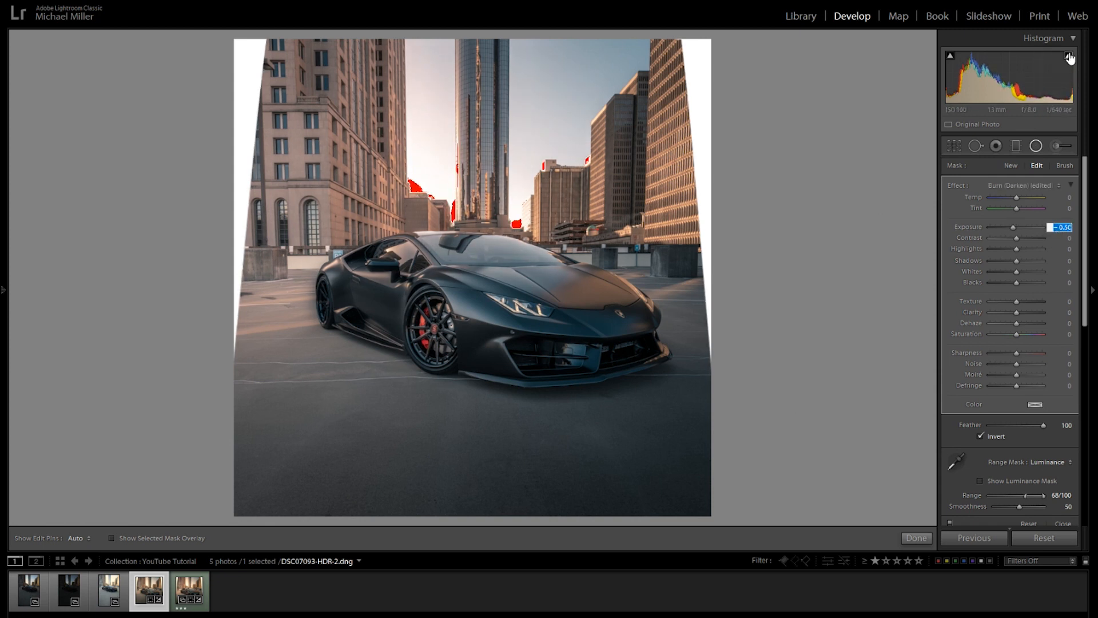
{"action": "key", "text": "Down"}
{"action": "key", "text": "Return"}
{"action": "key", "text": "Return"}
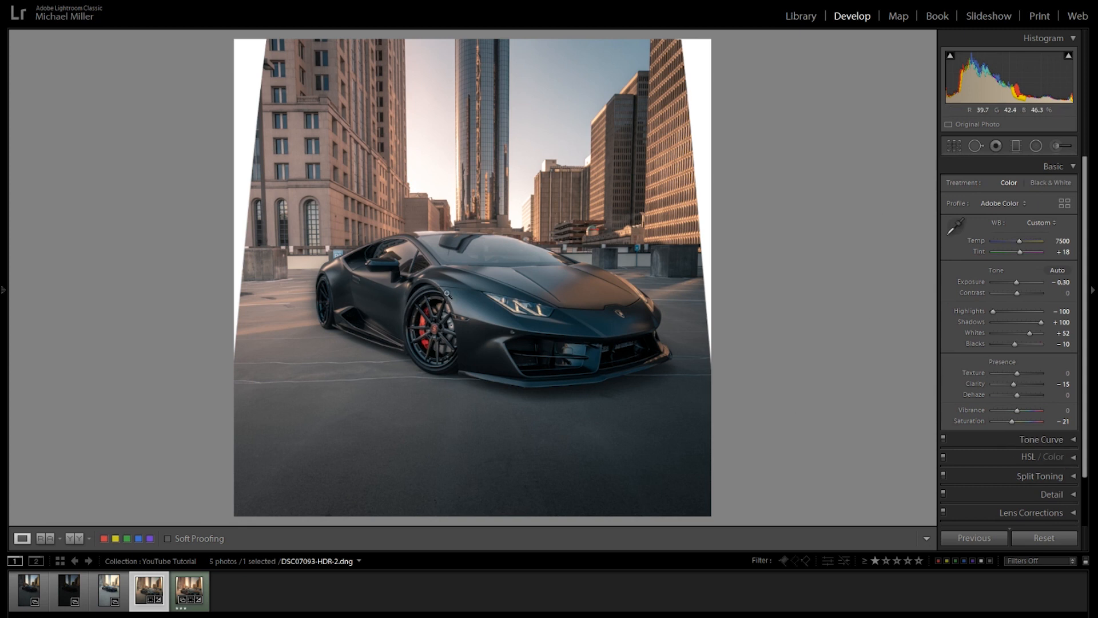
Set the photo's overall Exposure to -0.20 and check the sky for highlight clipping.
{"action": "left_click", "coordinate": [1062, 283]}
{"action": "key", "text": "Up"}
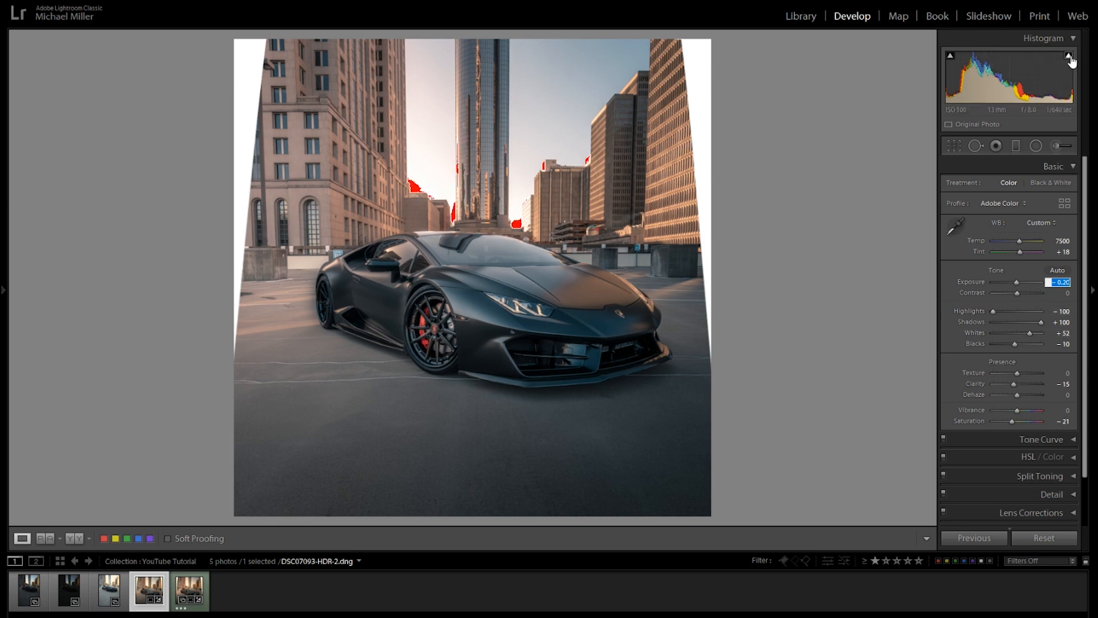
{"action": "key", "text": "Return"}
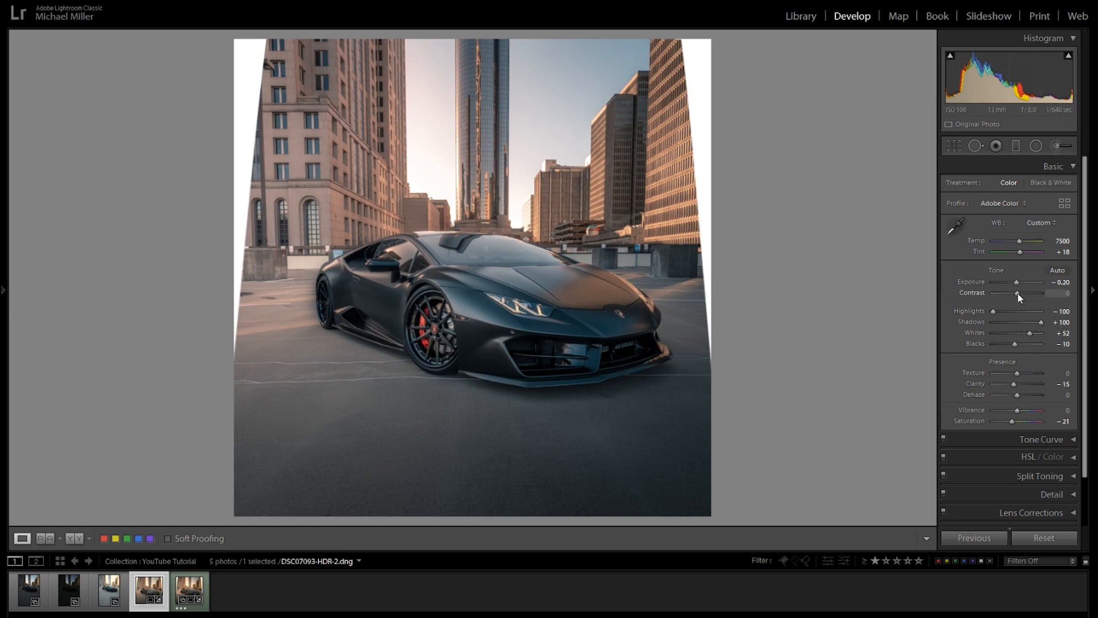
Set the photo's Contrast to +6 and compare the edit with the unedited before view.
{"action": "left_click_drag", "start_coordinate": [1018, 294], "coordinate": [1021, 295]}
{"action": "left_click", "coordinate": [1060, 295]}
{"action": "type", "text": "7"}
{"action": "key", "text": "Return"}
{"action": "key", "text": "Return"}
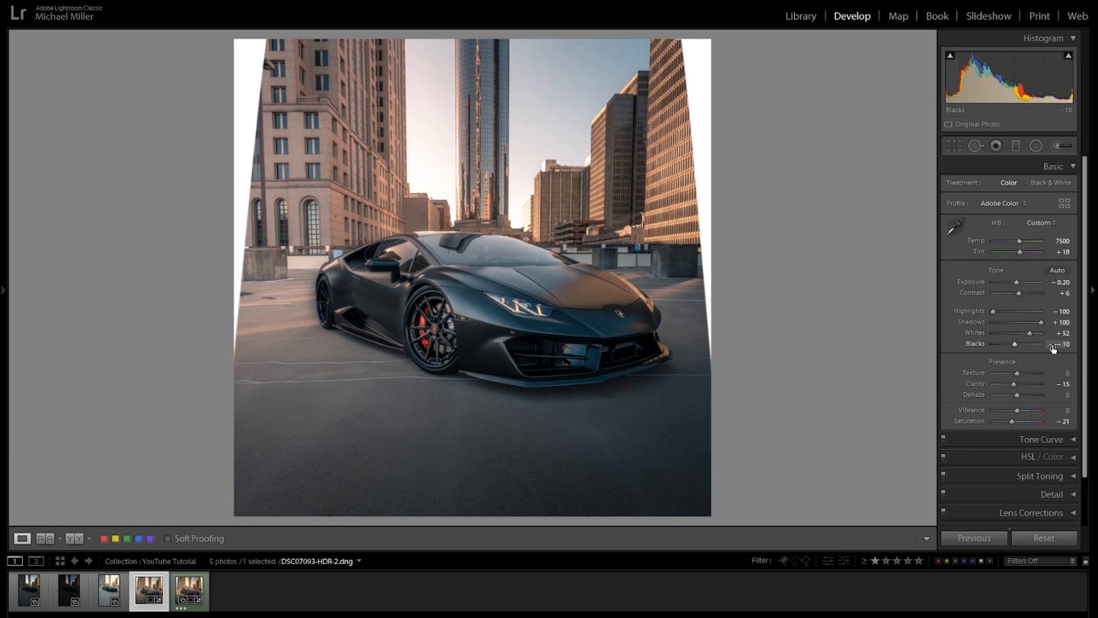
{"action": "key", "text": "backslash"}
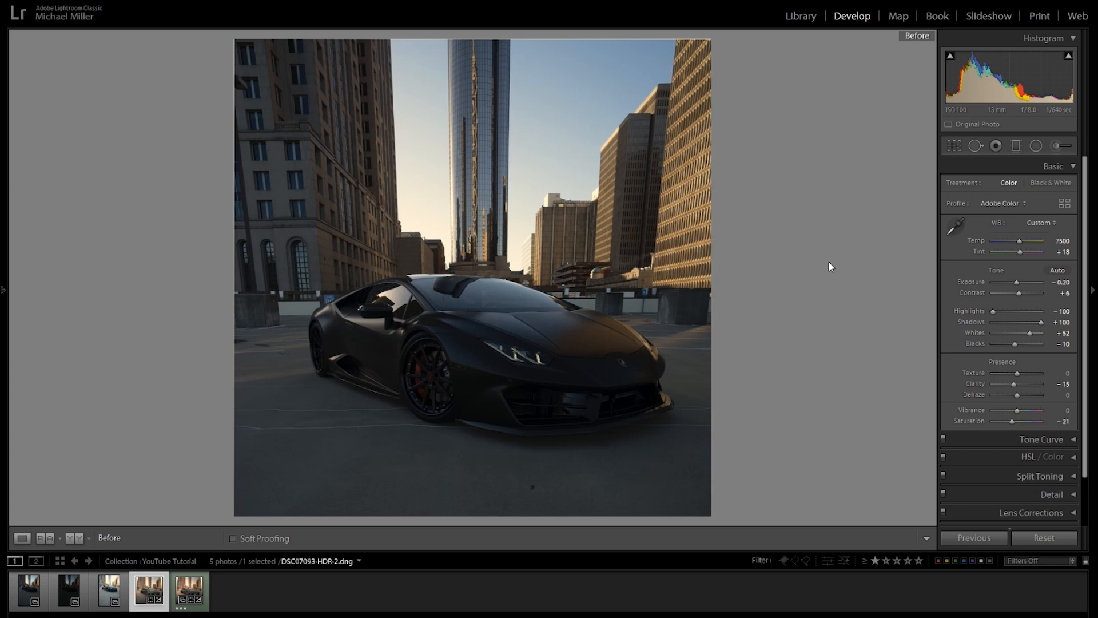
{"action": "key", "text": "backslash"}
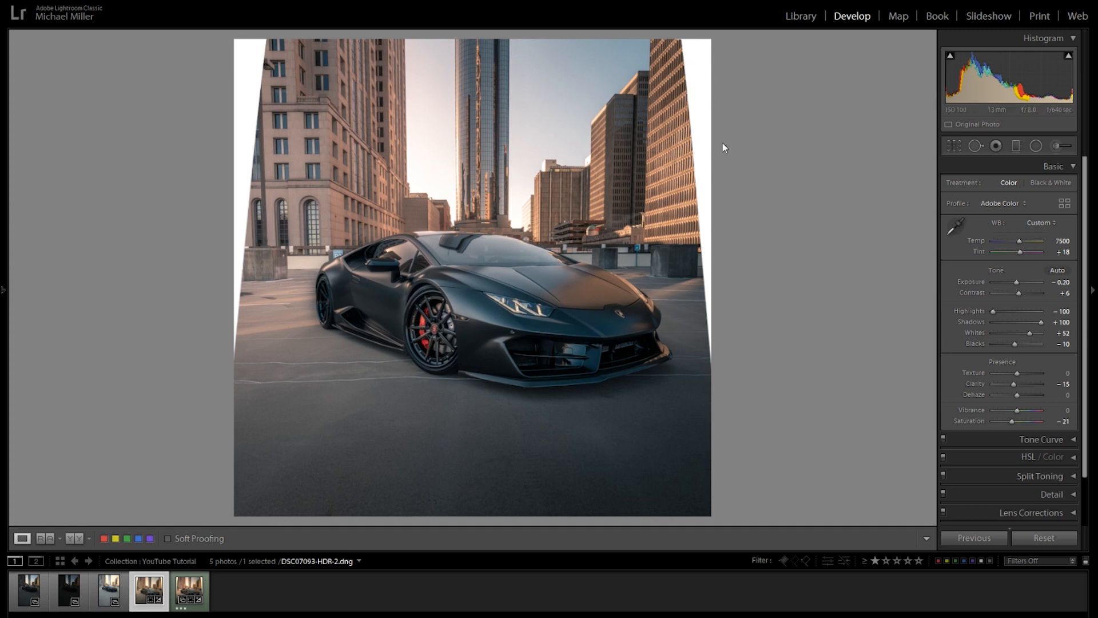
{"action": "left_click", "coordinate": [10, 3]}
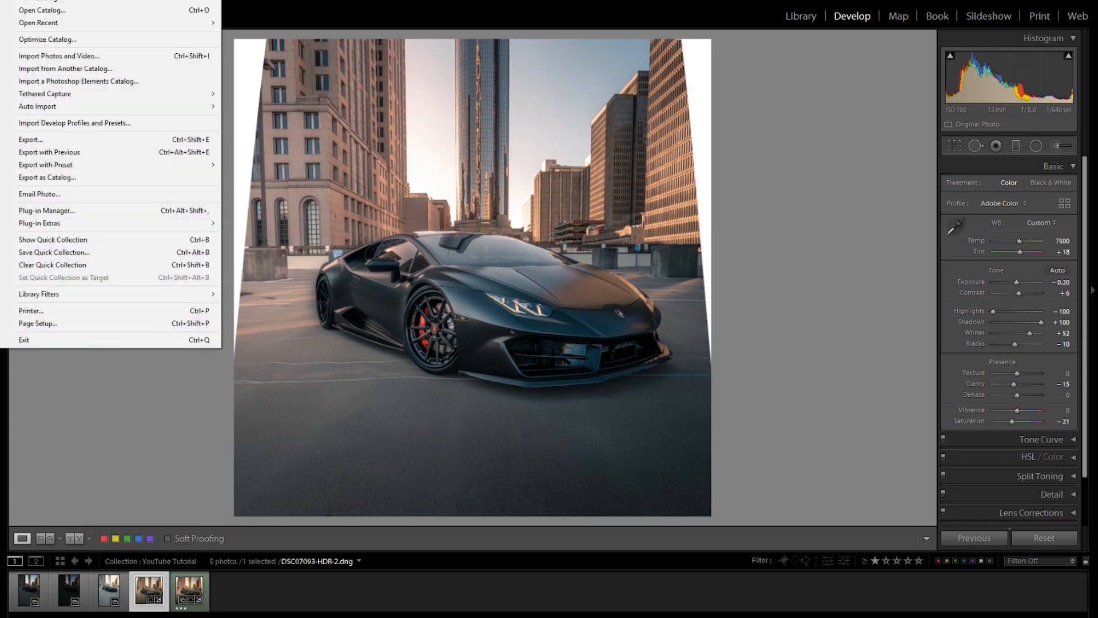
{"action": "left_click", "coordinate": [46, 143]}
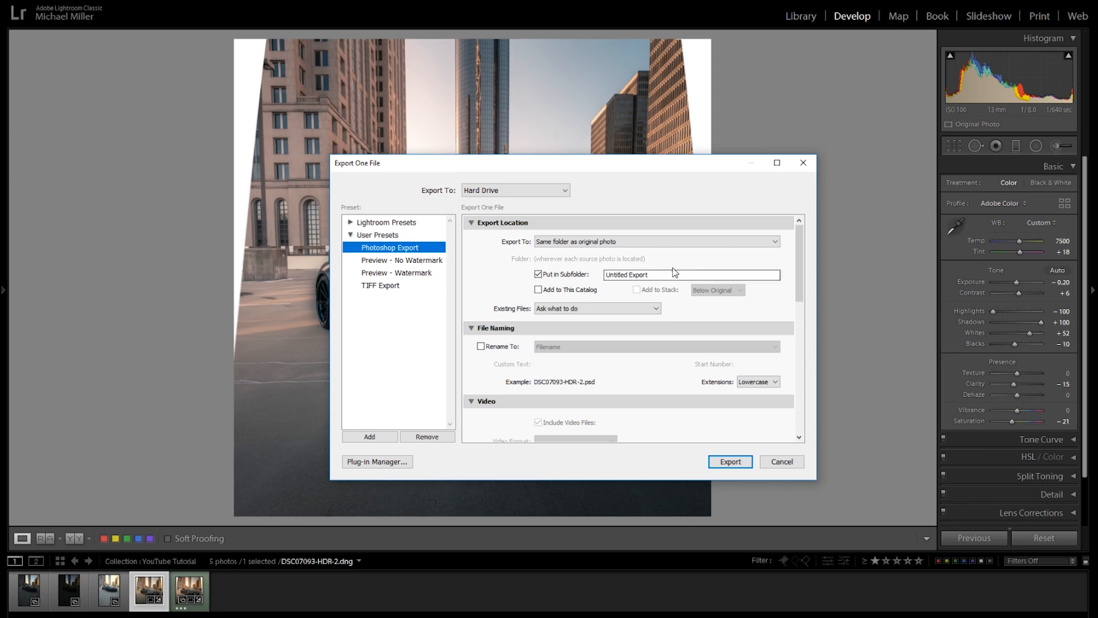
{"action": "left_click", "coordinate": [792, 461]}
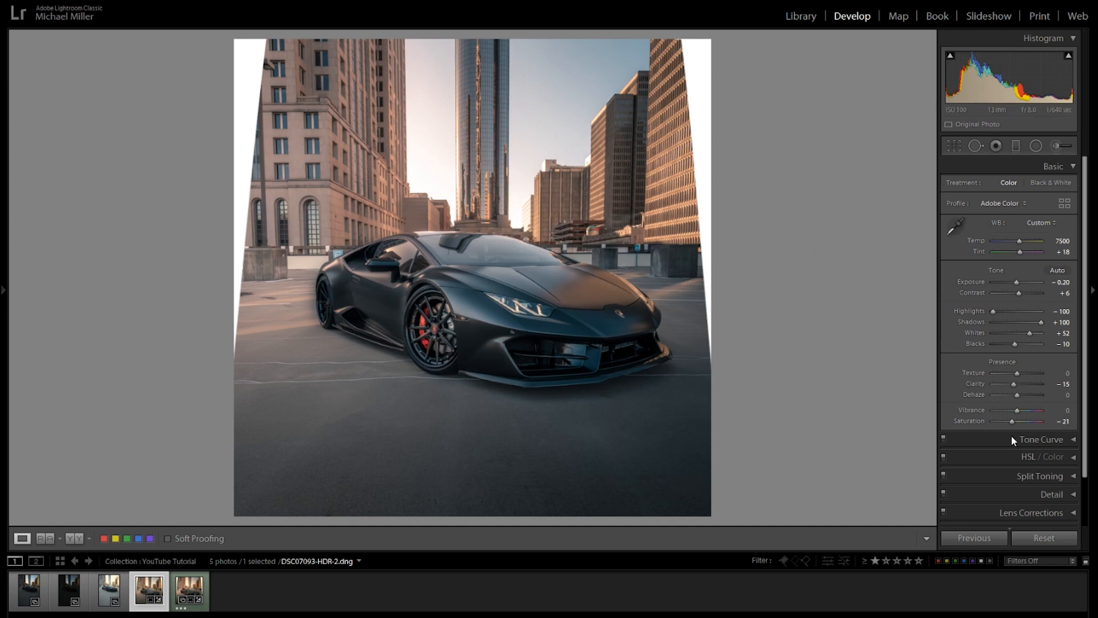
Try the Level and Vertical Upright perspective corrections on the photo, and return to the Auto correction.
{"action": "scroll", "coordinate": [1016, 457], "scroll_direction": "down", "scroll_amount": 3}
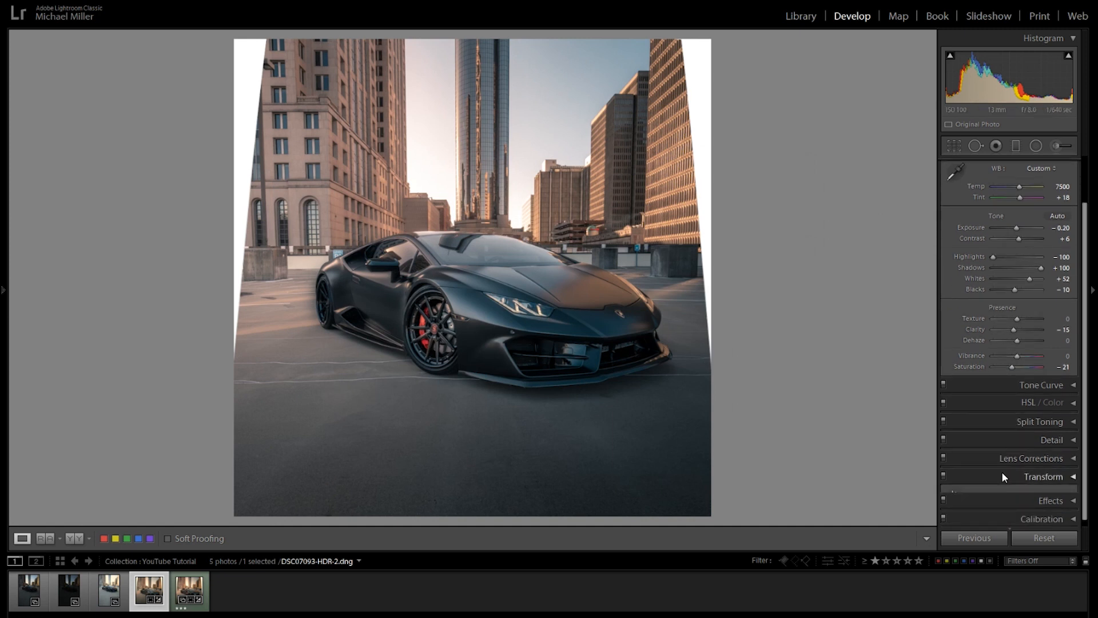
{"action": "left_click", "coordinate": [1000, 475]}
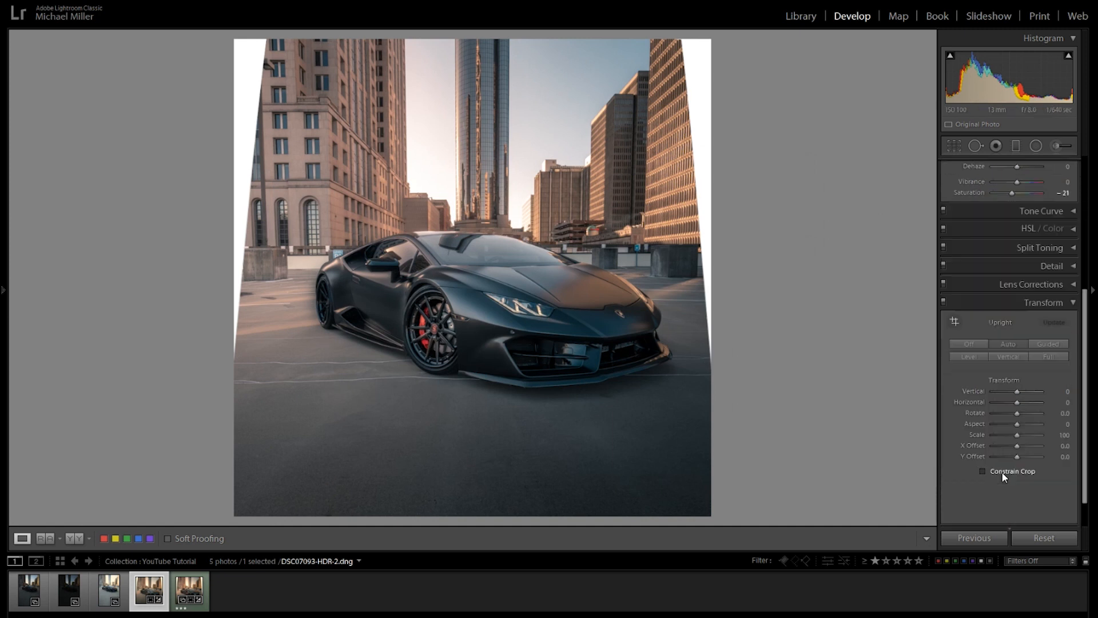
{"action": "left_click", "coordinate": [983, 356]}
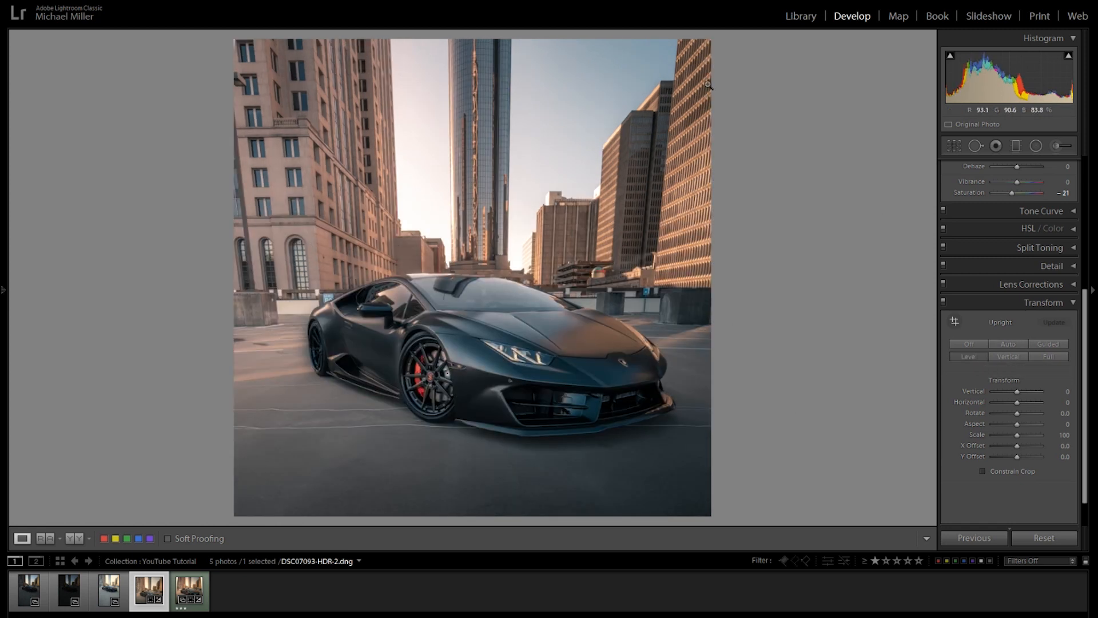
{"action": "left_click", "coordinate": [1010, 356]}
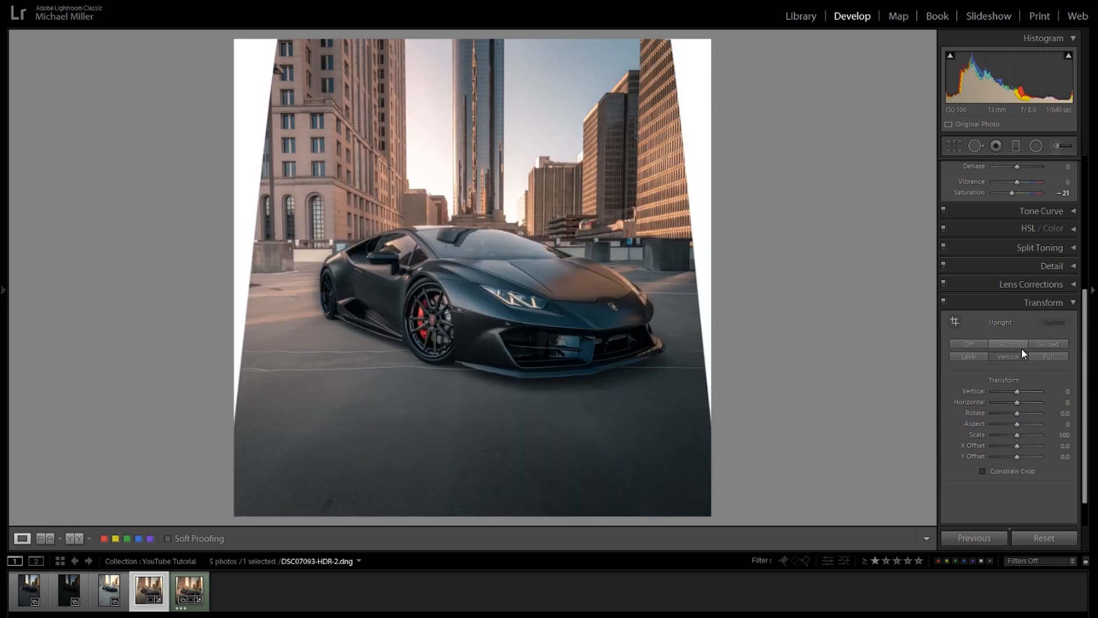
{"action": "left_click", "coordinate": [1013, 349]}
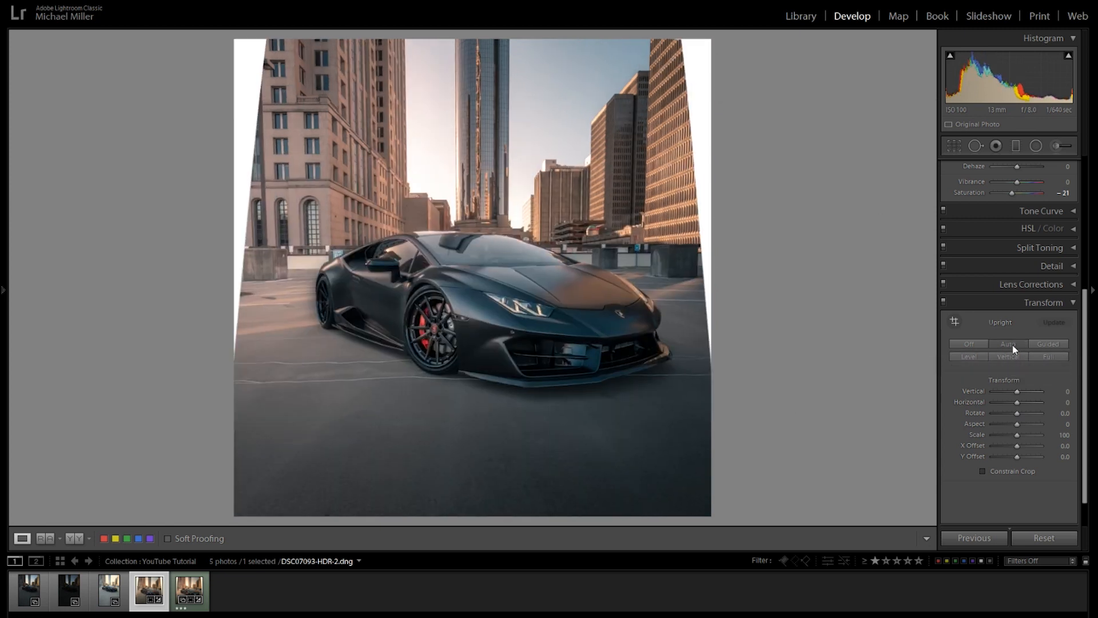
{"action": "left_click", "coordinate": [1007, 304]}
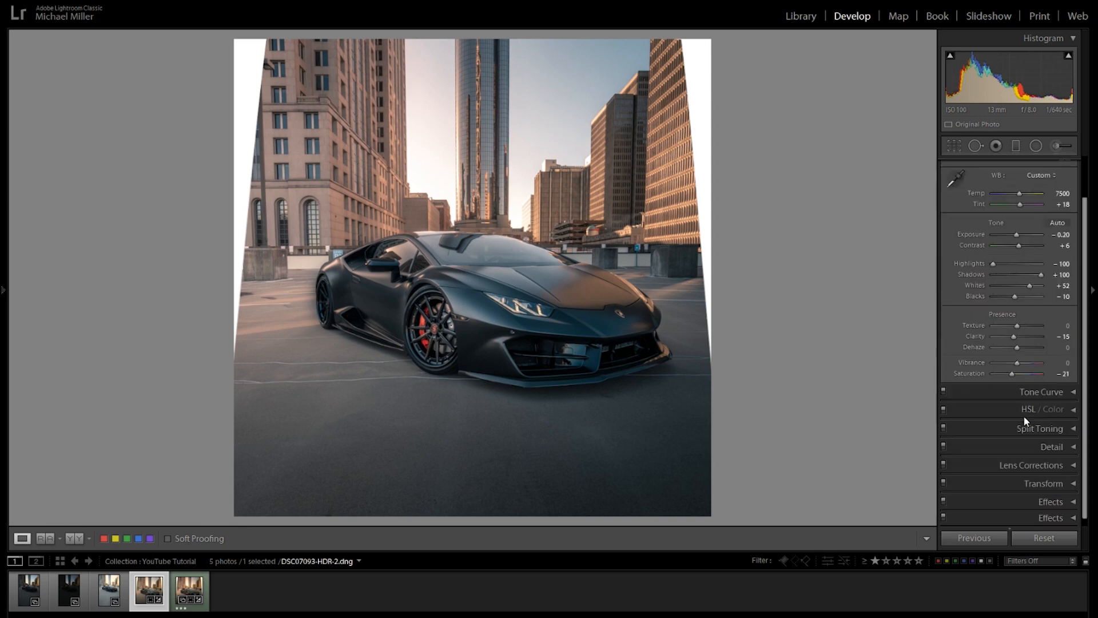
Alternate between the Level and Auto Upright corrections to compare the building lines, ending on Auto.
{"action": "left_click", "coordinate": [1020, 474]}
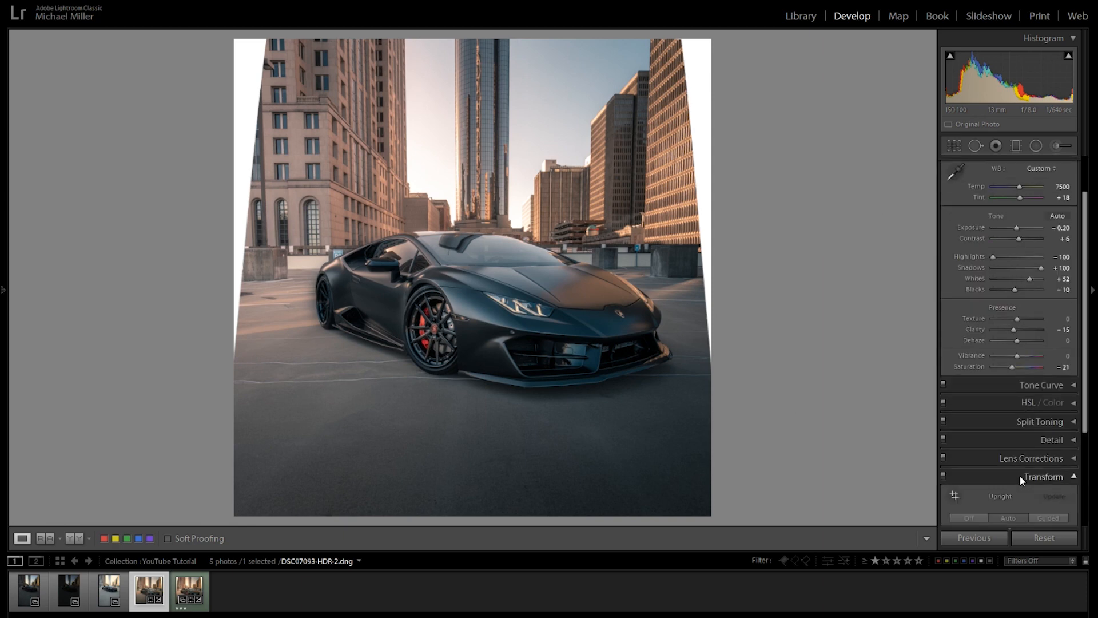
{"action": "left_click", "coordinate": [983, 317]}
{"action": "left_click", "coordinate": [999, 309]}
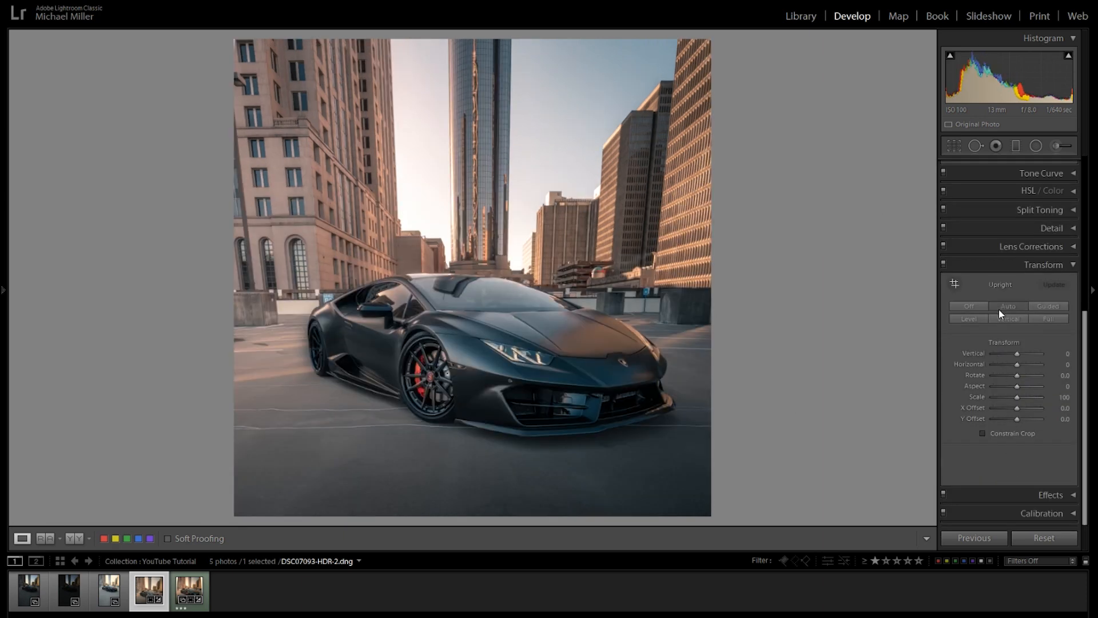
{"action": "left_click", "coordinate": [968, 319]}
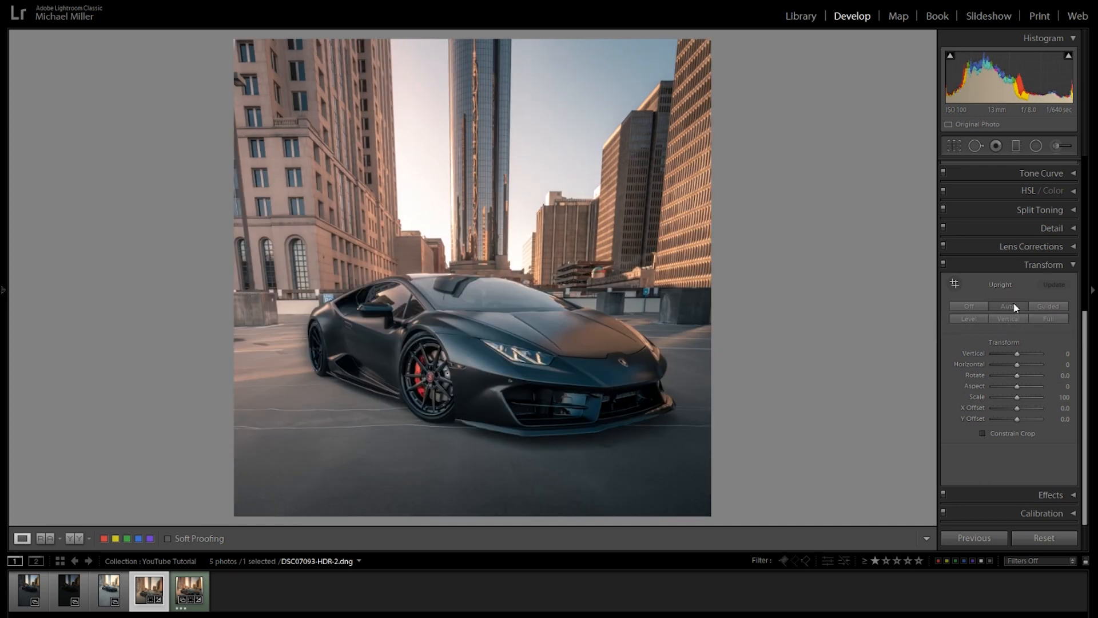
{"action": "left_click", "coordinate": [1013, 305]}
{"action": "left_click", "coordinate": [979, 318]}
{"action": "left_click", "coordinate": [999, 311]}
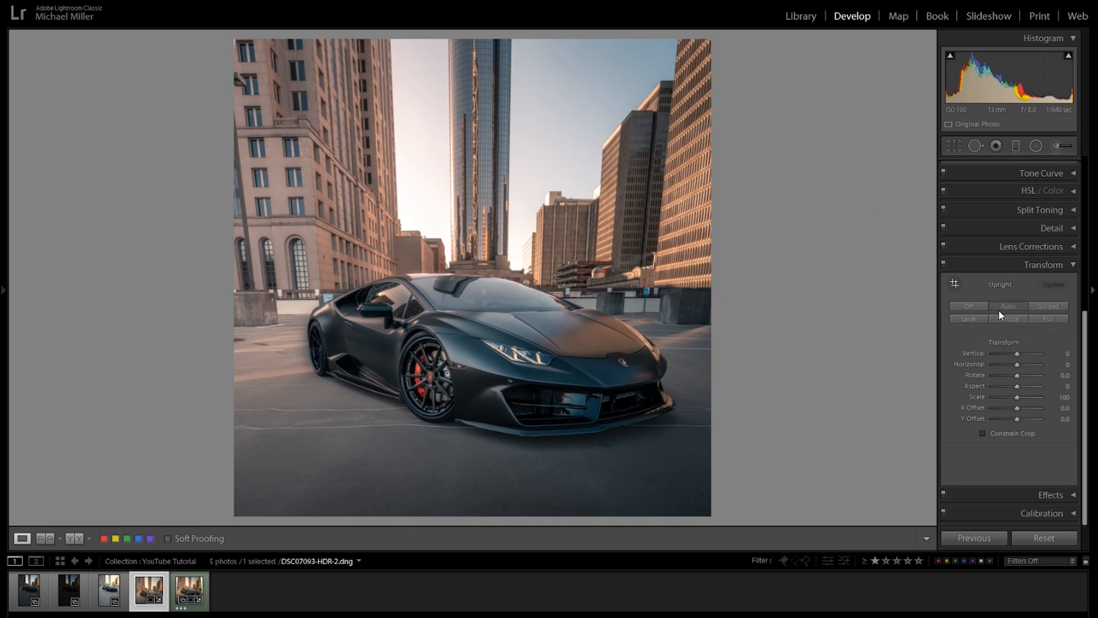
{"action": "left_click", "coordinate": [996, 265]}
{"action": "scroll", "coordinate": [1004, 406], "scroll_direction": "up", "scroll_amount": 2}
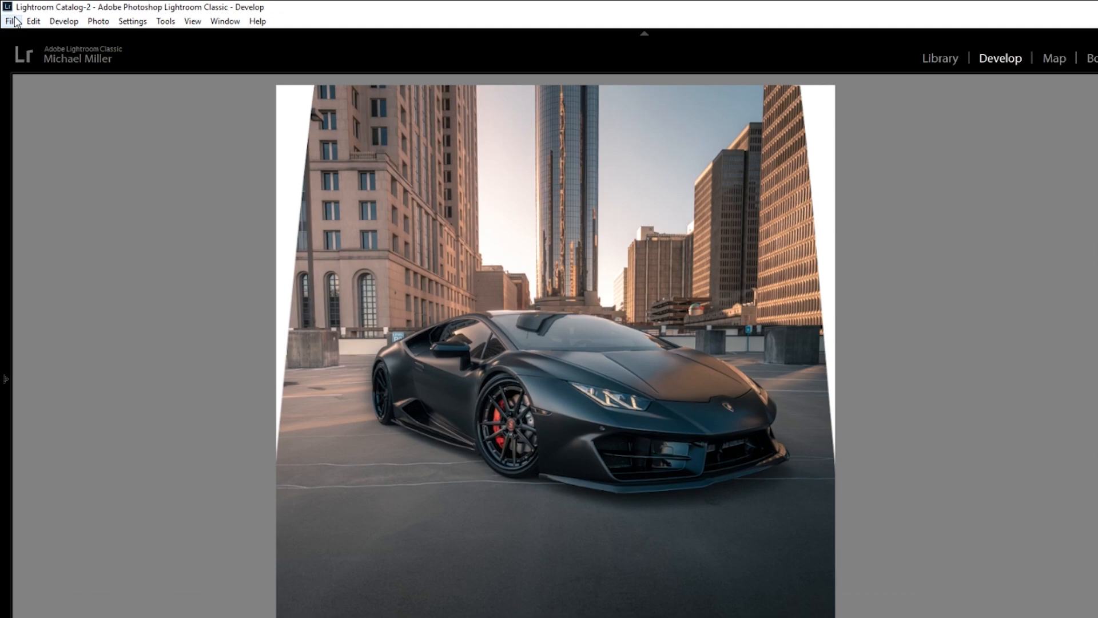
Open the export settings for the photo and set the After Export action to Open in Adobe Photoshop CC 2019.
{"action": "left_click", "coordinate": [15, 22]}
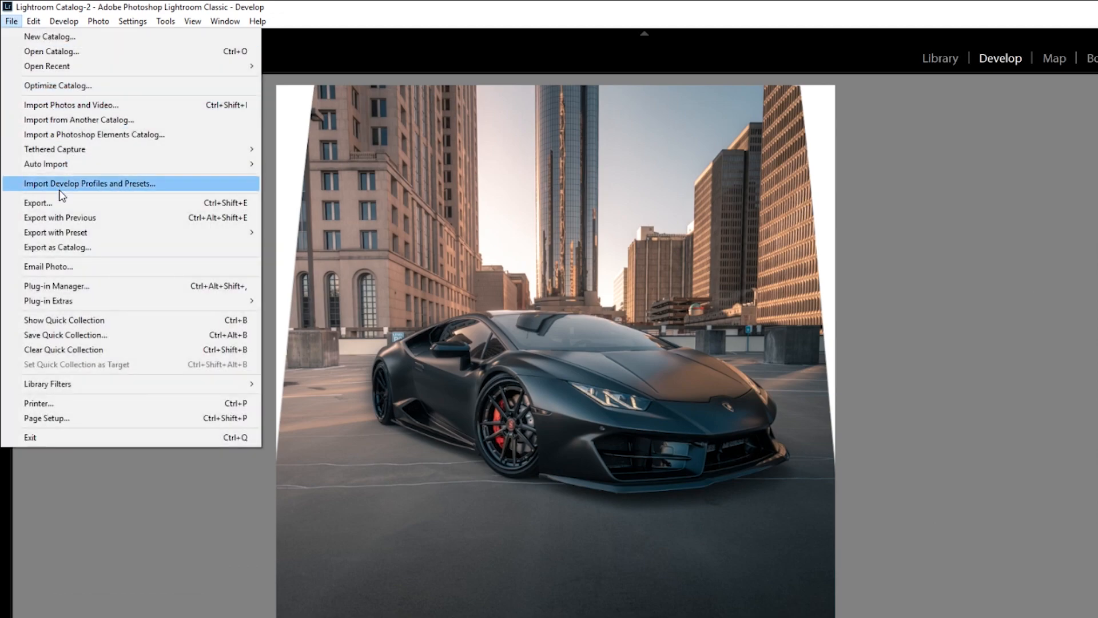
{"action": "left_click", "coordinate": [44, 203]}
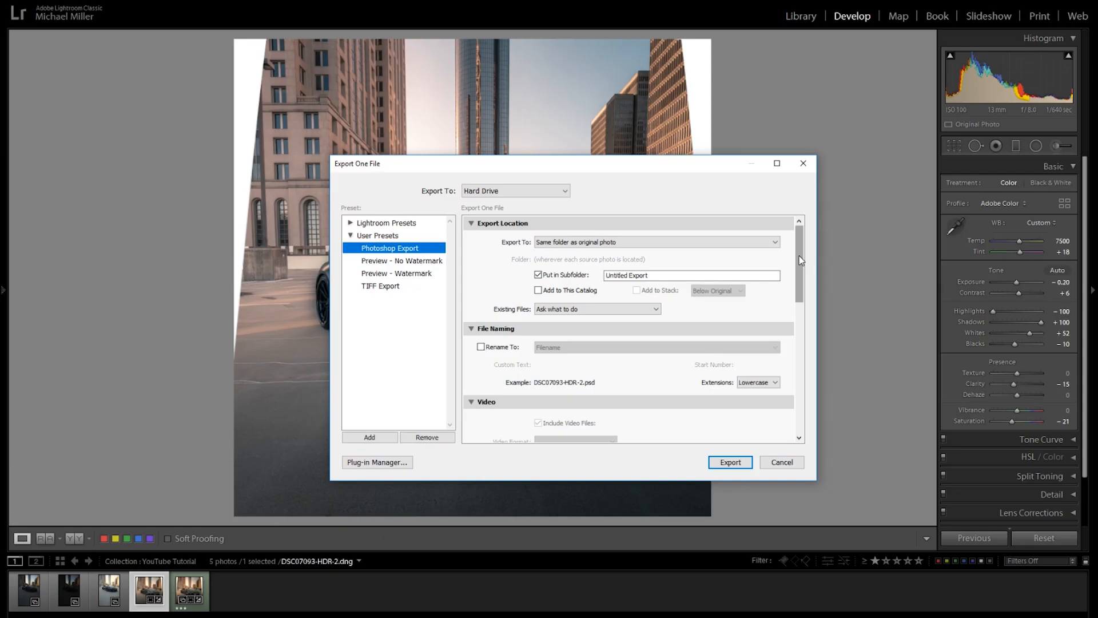
{"action": "scroll", "coordinate": [951, 487], "scroll_direction": "down", "scroll_amount": 10}
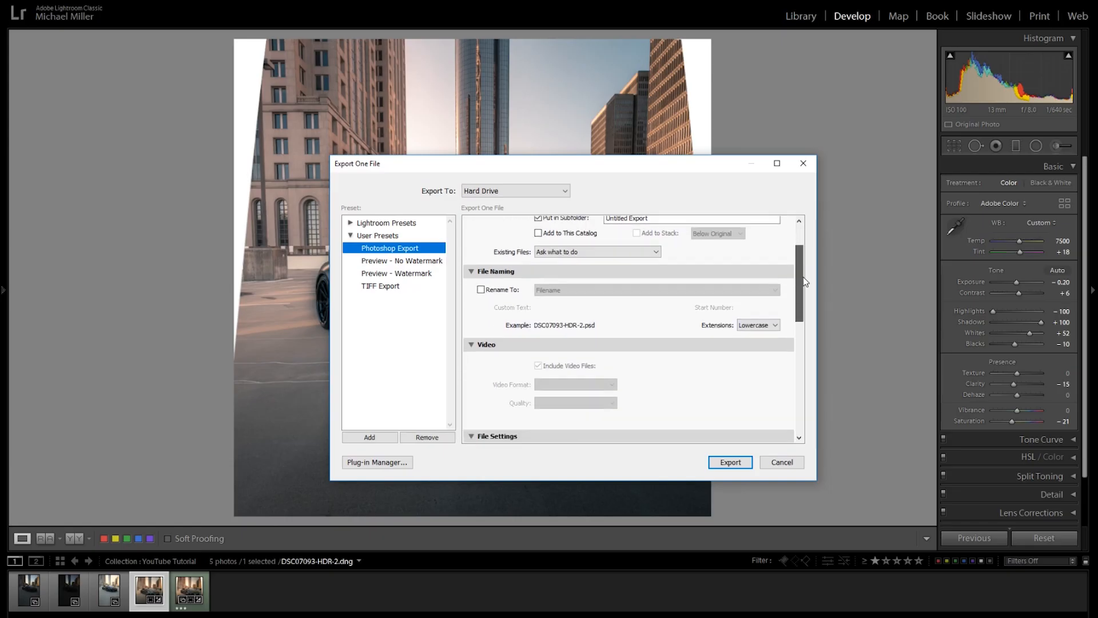
{"action": "scroll", "coordinate": [811, 386], "scroll_direction": "down", "scroll_amount": 1}
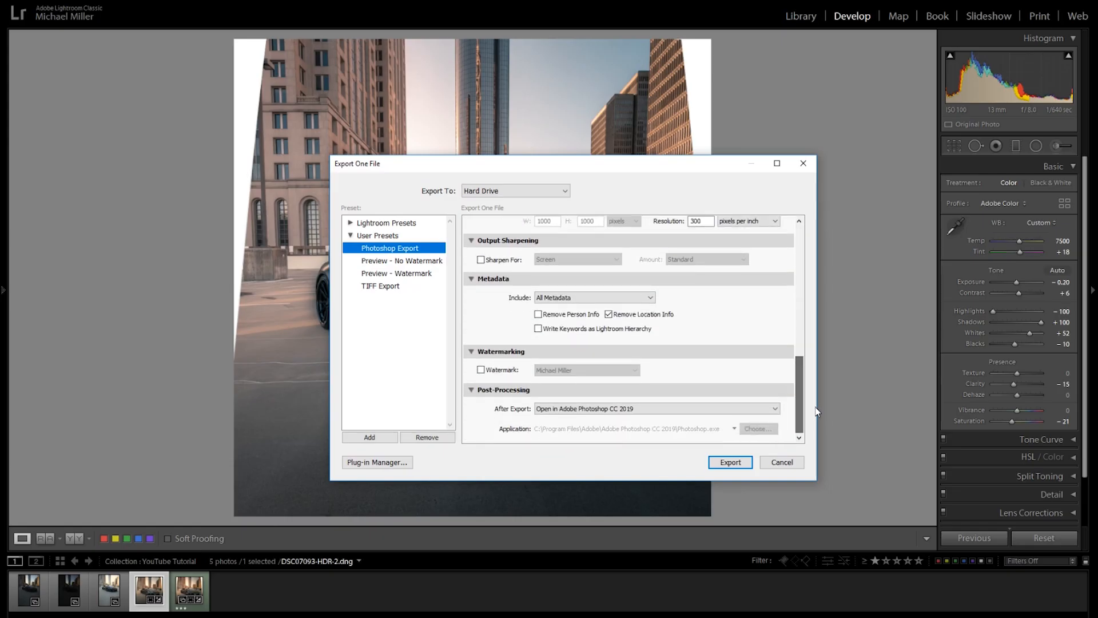
{"action": "left_click", "coordinate": [553, 411]}
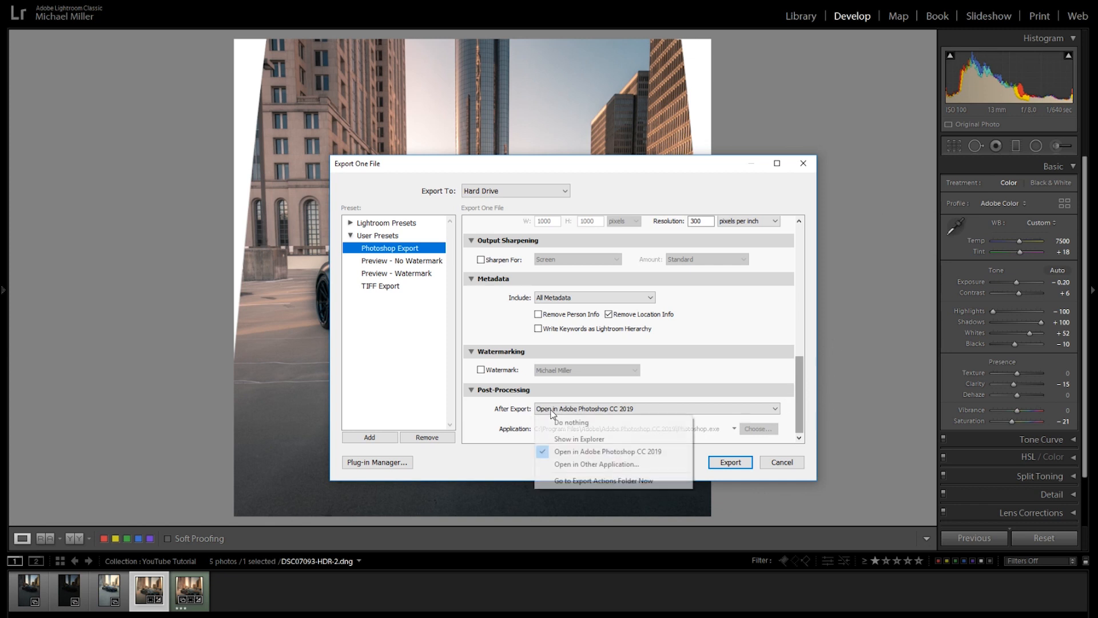
{"action": "left_click", "coordinate": [595, 453]}
Choose PSD as the export image format and review the sizing, metadata, watermark and export location settings.
{"action": "scroll", "coordinate": [800, 368], "scroll_direction": "up", "scroll_amount": 3}
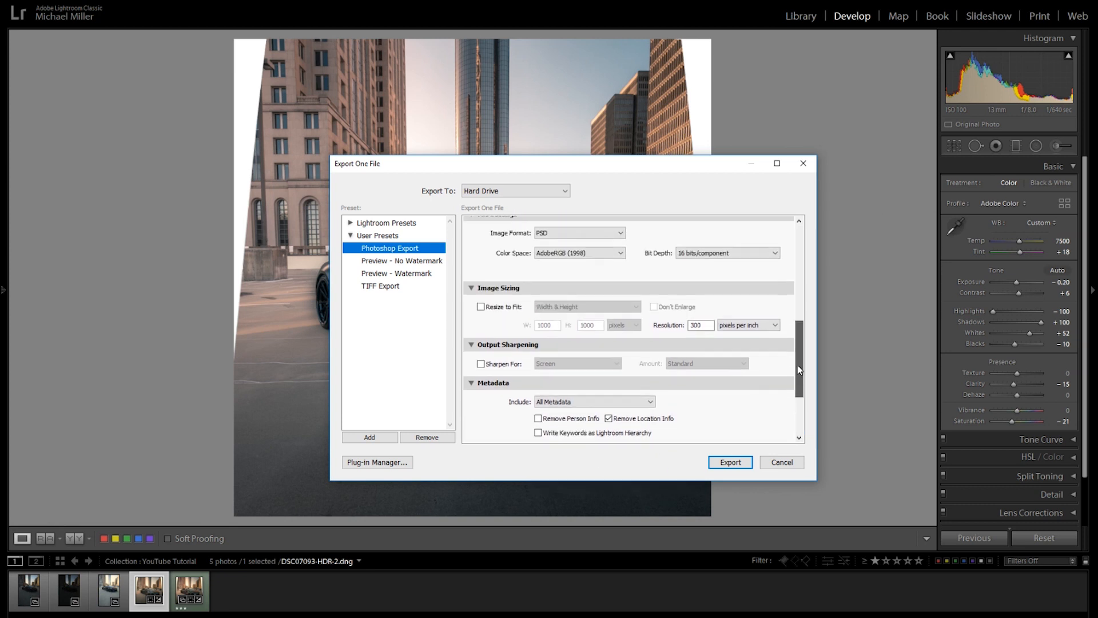
{"action": "scroll", "coordinate": [797, 365], "scroll_direction": "up", "scroll_amount": 3}
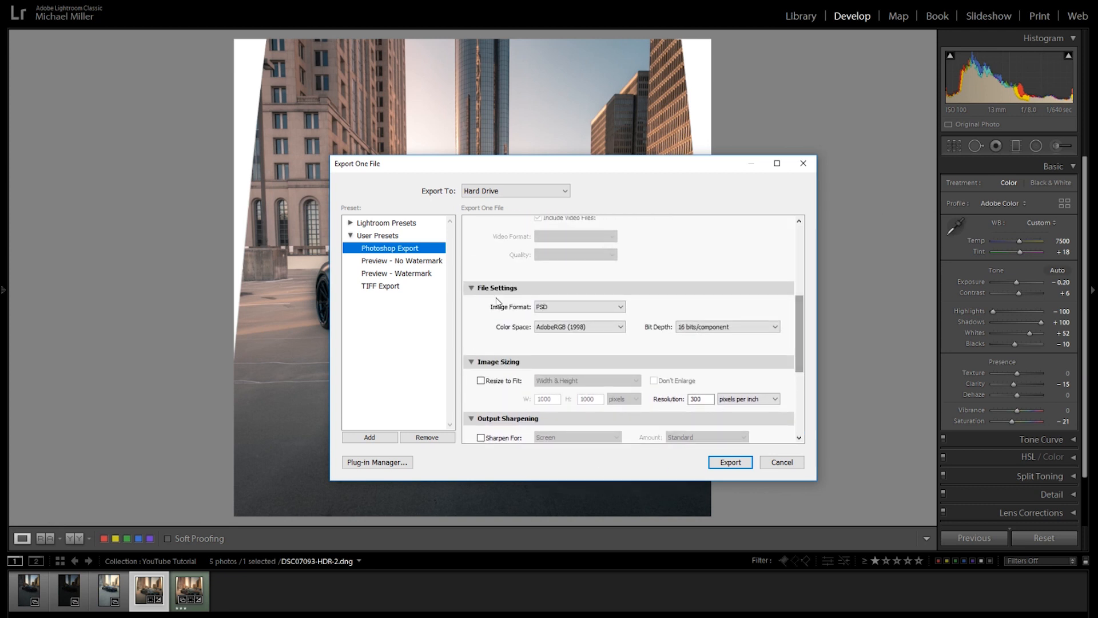
{"action": "left_click", "coordinate": [589, 308]}
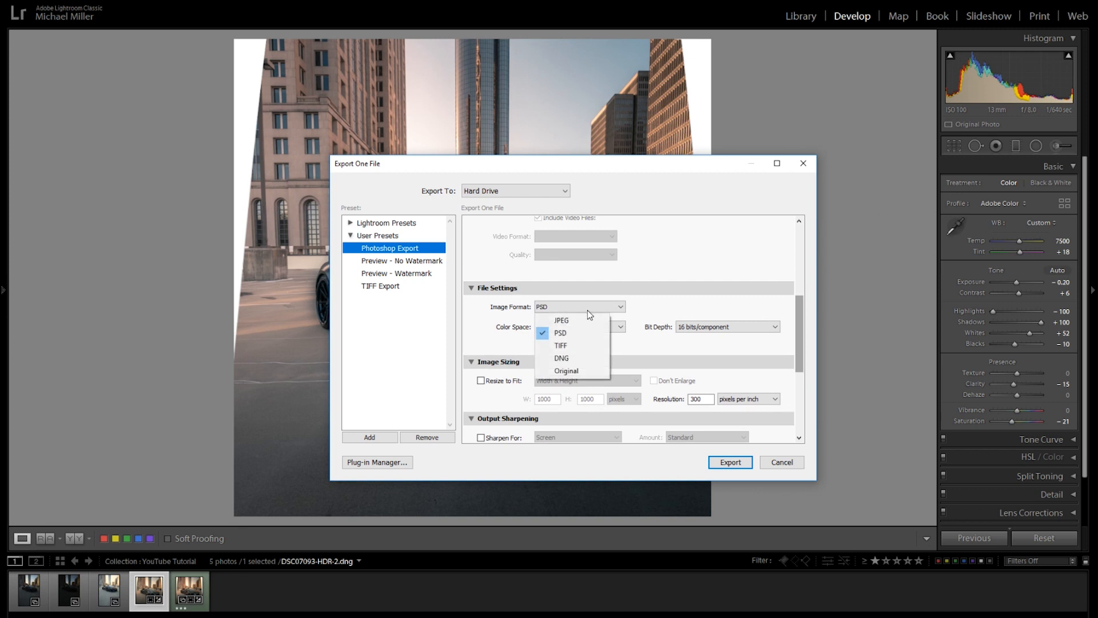
{"action": "left_click", "coordinate": [573, 337]}
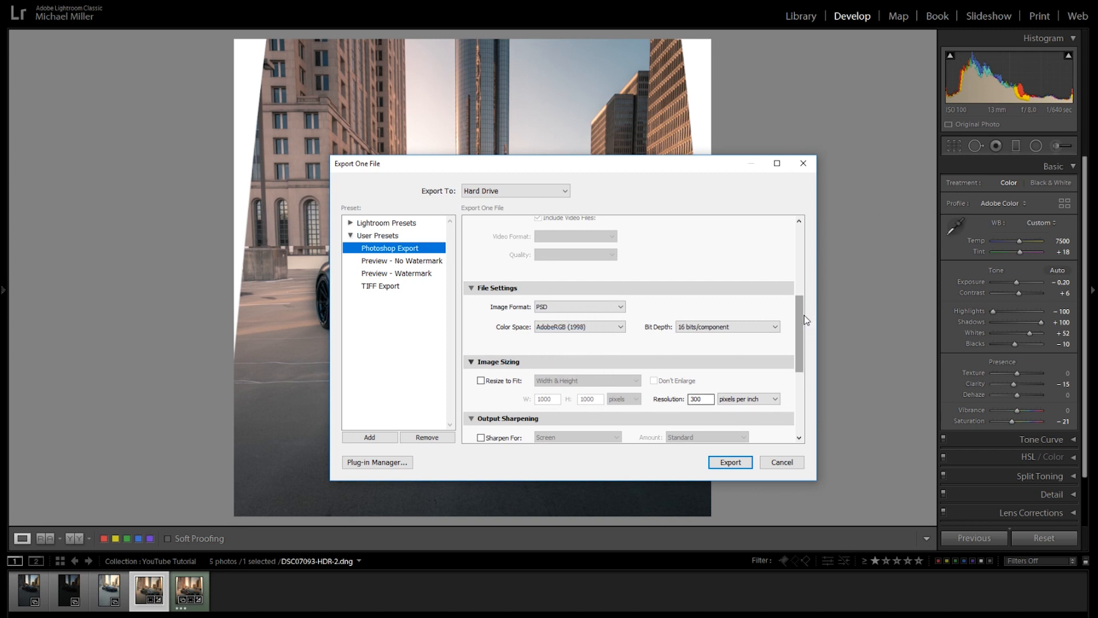
{"action": "scroll", "coordinate": [800, 321], "scroll_direction": "down", "scroll_amount": 2}
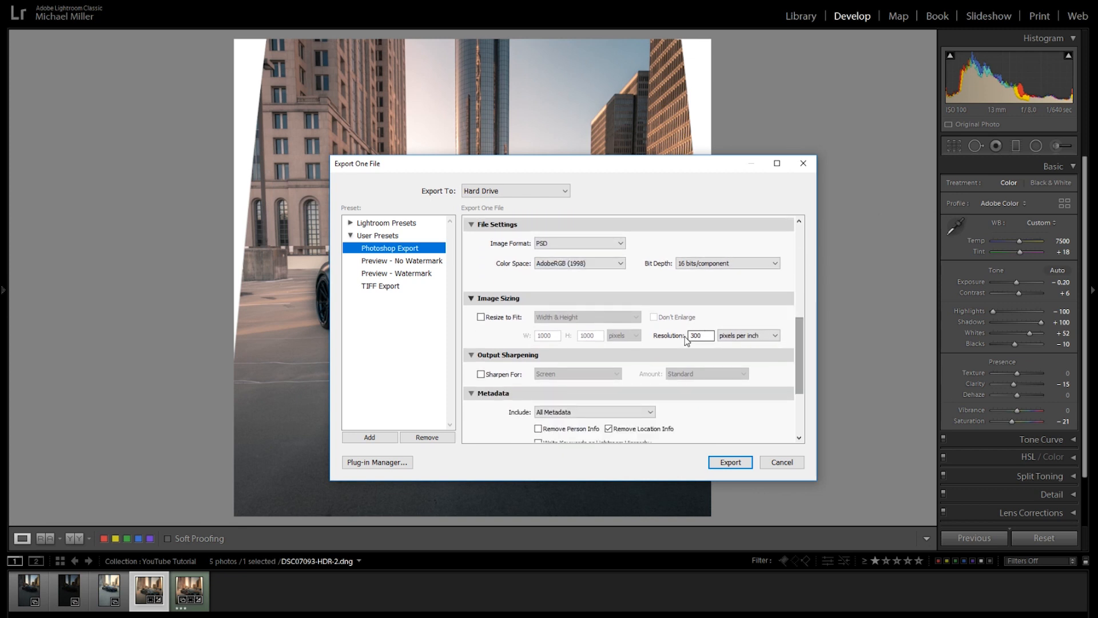
{"action": "scroll", "coordinate": [797, 327], "scroll_direction": "down", "scroll_amount": 4}
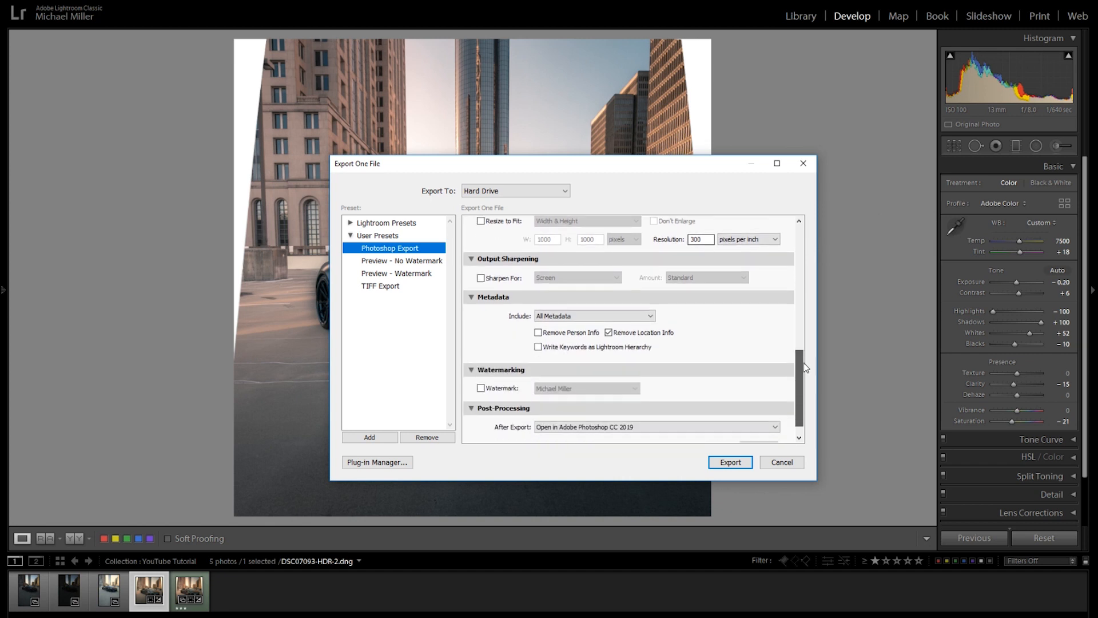
{"action": "left_click_drag", "start_coordinate": [801, 389], "coordinate": [803, 263]}
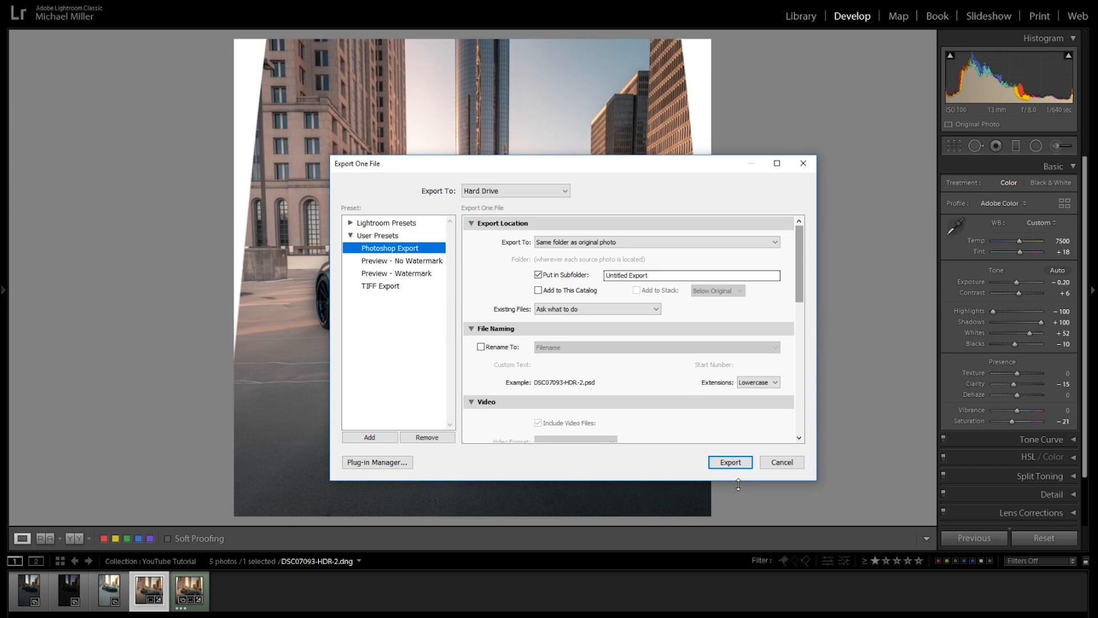
Export the photo with Same folder as original photo as the location, in the subfolder Untitled Export.
{"action": "left_click_drag", "start_coordinate": [796, 263], "coordinate": [805, 227]}
{"action": "left_click", "coordinate": [732, 461]}
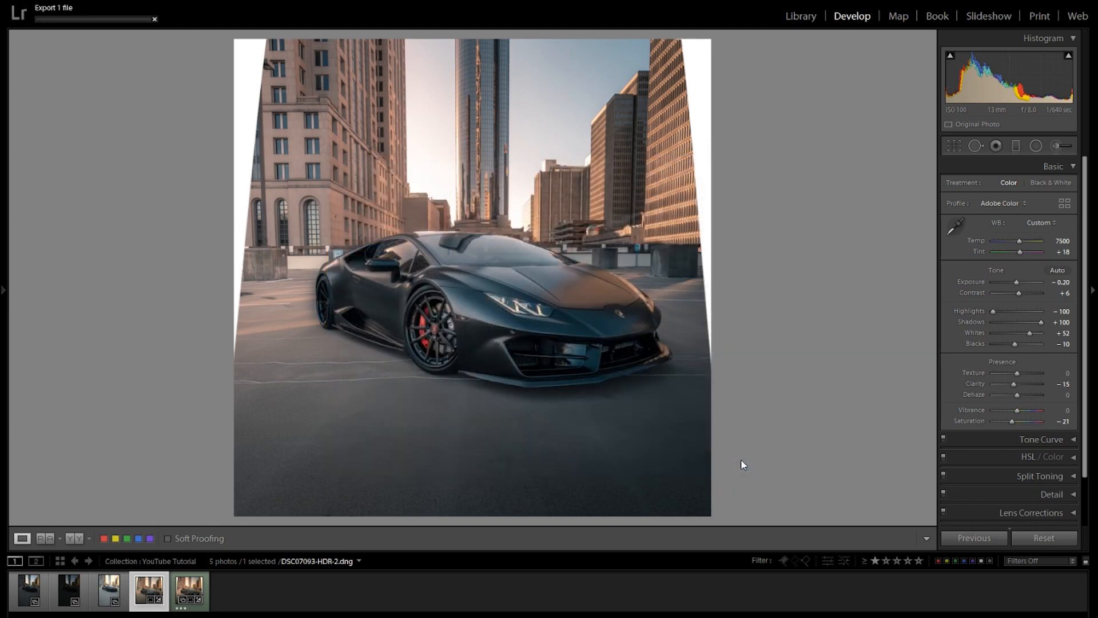
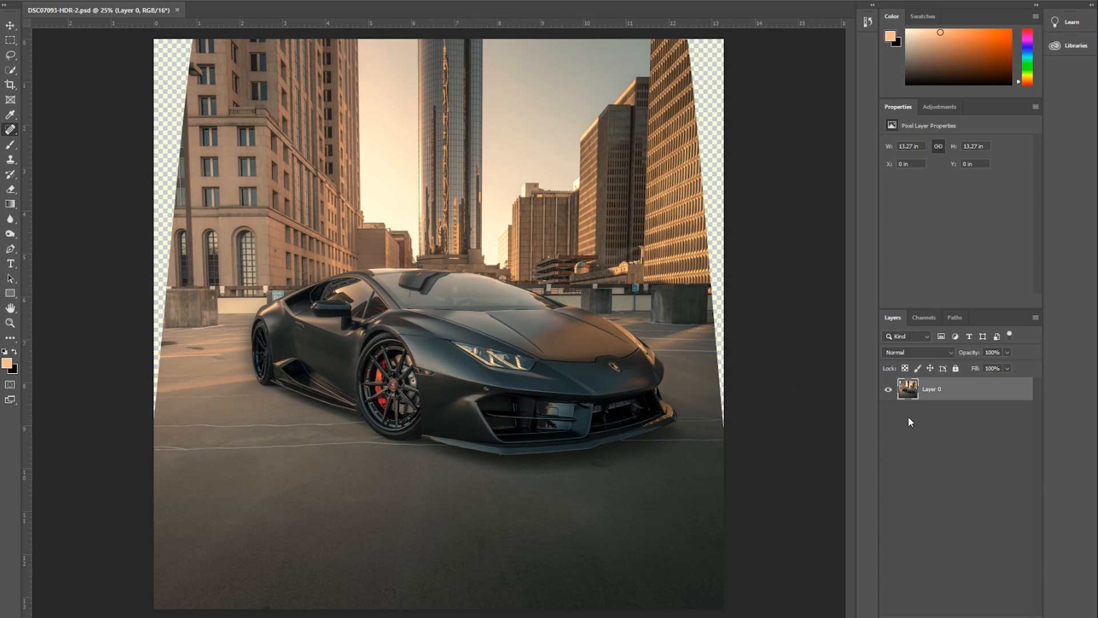
Duplicate Layer 0 in the opened PSD and rename the copy "Basic Edits".
{"action": "left_click_drag", "start_coordinate": [936, 393], "coordinate": [999, 600]}
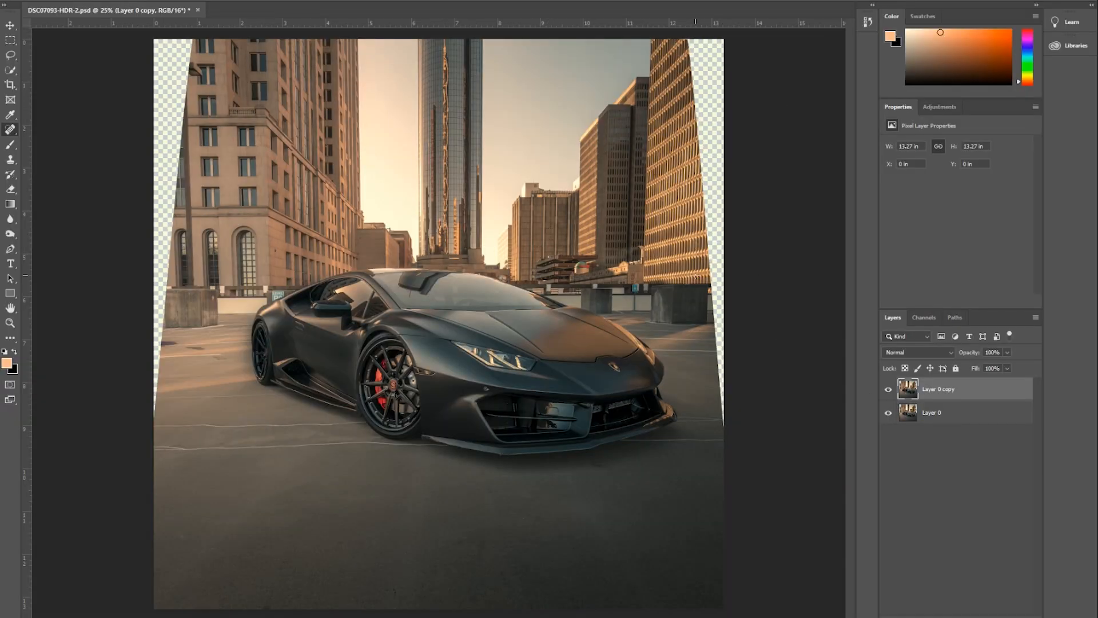
{"action": "double_click", "coordinate": [938, 390]}
{"action": "type", "text": "Basic Edits"}
{"action": "key", "text": "Return"}
Adjust the Spot Healing Brush size for retouching the lines in the pavement beside the car.
{"action": "key", "text": "ctrl+1"}
{"action": "left_click_drag", "start_coordinate": [215, 369], "coordinate": [337, 270]}
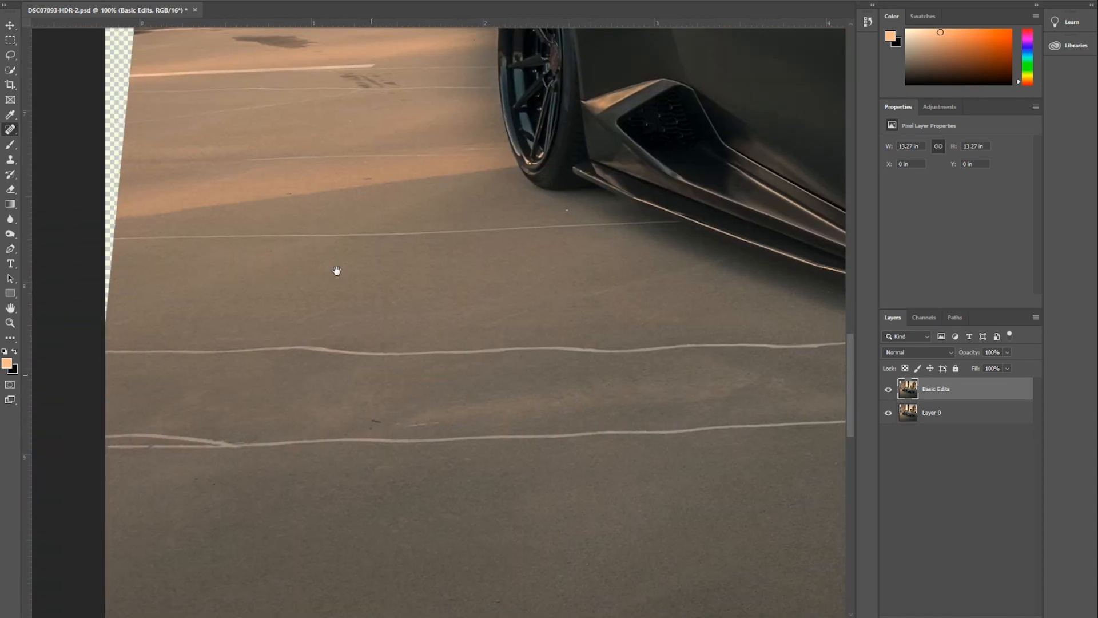
{"action": "right_click", "coordinate": [337, 287]}
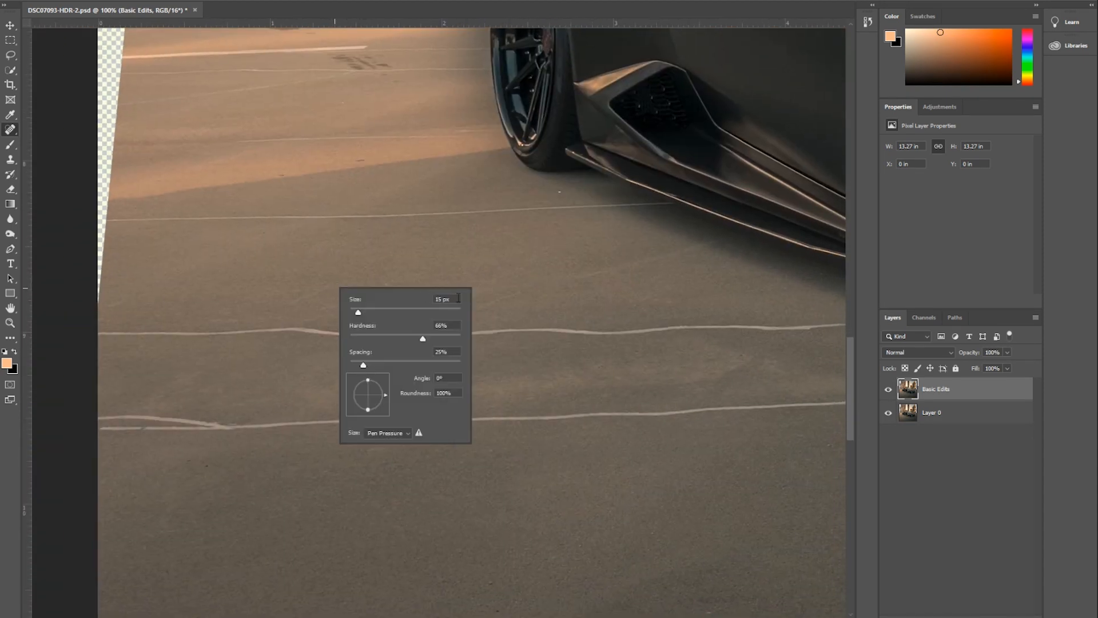
{"action": "right_click", "coordinate": [307, 271]}
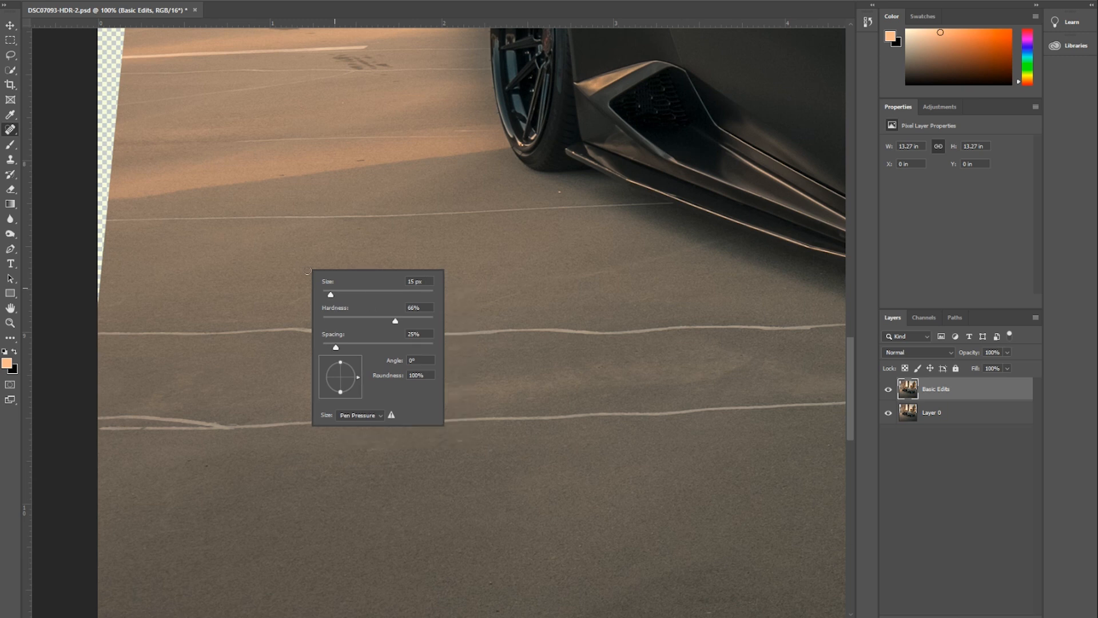
{"action": "left_click", "coordinate": [427, 280]}
{"action": "key", "text": "Return"}
Try to heal the lower pavement line with one long stroke from the image edge to the front bumper, and undo it.
{"action": "left_click_drag", "start_coordinate": [378, 332], "coordinate": [303, 291]}
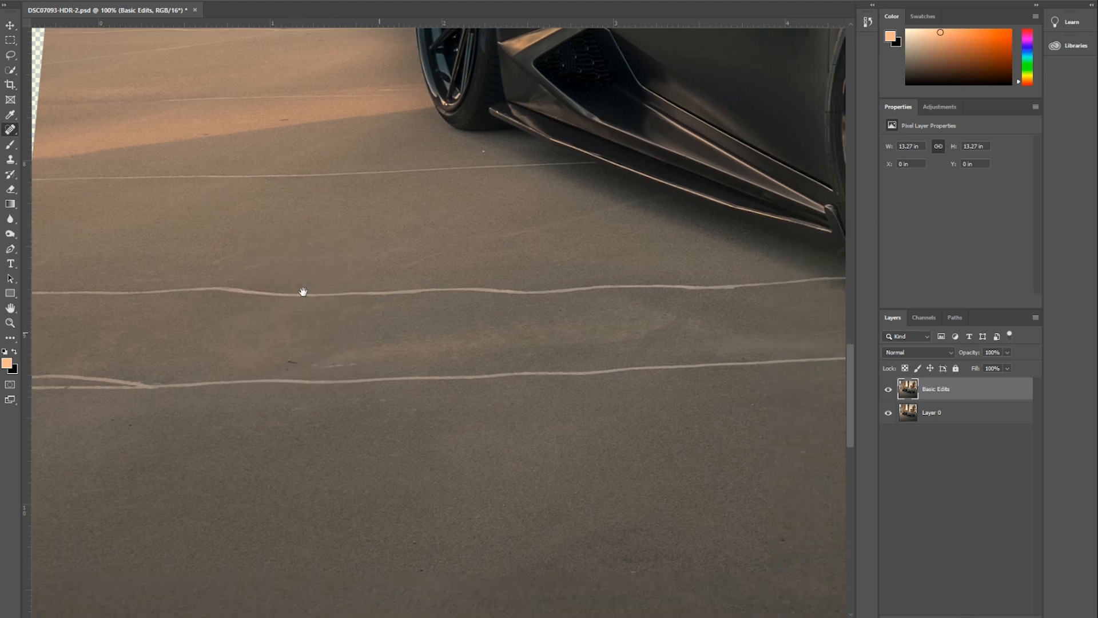
{"action": "key", "text": "ctrl+minus"}
{"action": "key", "text": "ctrl+minus"}
{"action": "left_click_drag", "start_coordinate": [508, 311], "coordinate": [114, 321]}
{"action": "left_click_drag", "start_coordinate": [596, 296], "coordinate": [459, 311]}
{"action": "left_click_drag", "start_coordinate": [338, 301], "coordinate": [377, 326]}
{"action": "left_click_drag", "start_coordinate": [302, 312], "coordinate": [328, 255]}
{"action": "left_click_drag", "start_coordinate": [782, 326], "coordinate": [427, 322]}
{"action": "left_click_drag", "start_coordinate": [731, 301], "coordinate": [818, 321]}
{"action": "left_click_drag", "start_coordinate": [87, 253], "coordinate": [418, 289]}
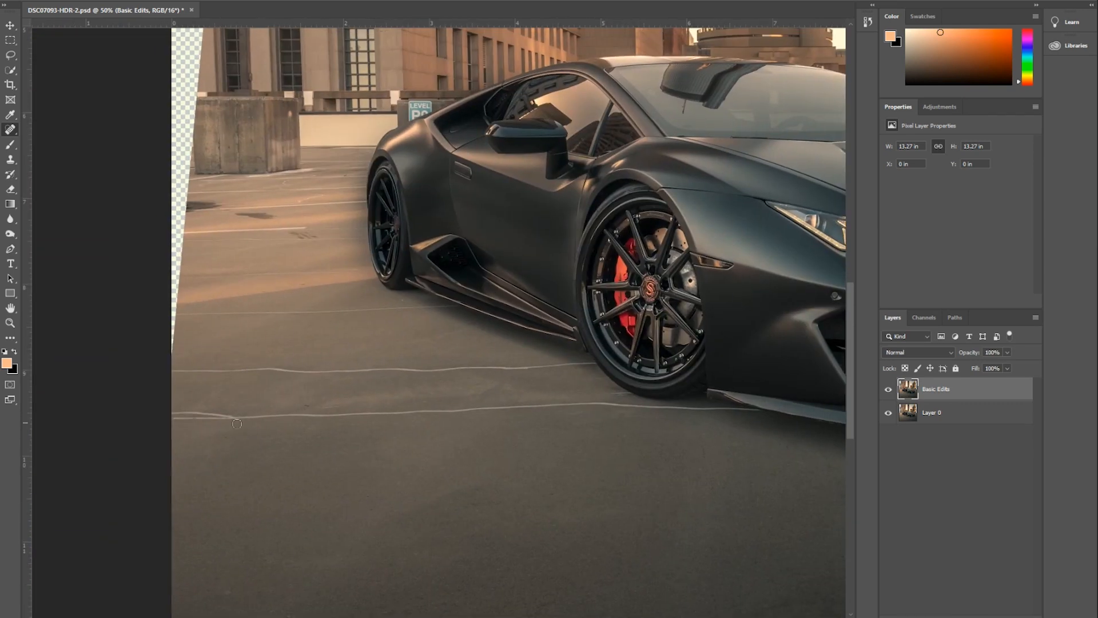
{"action": "left_click_drag", "start_coordinate": [172, 416], "coordinate": [755, 411]}
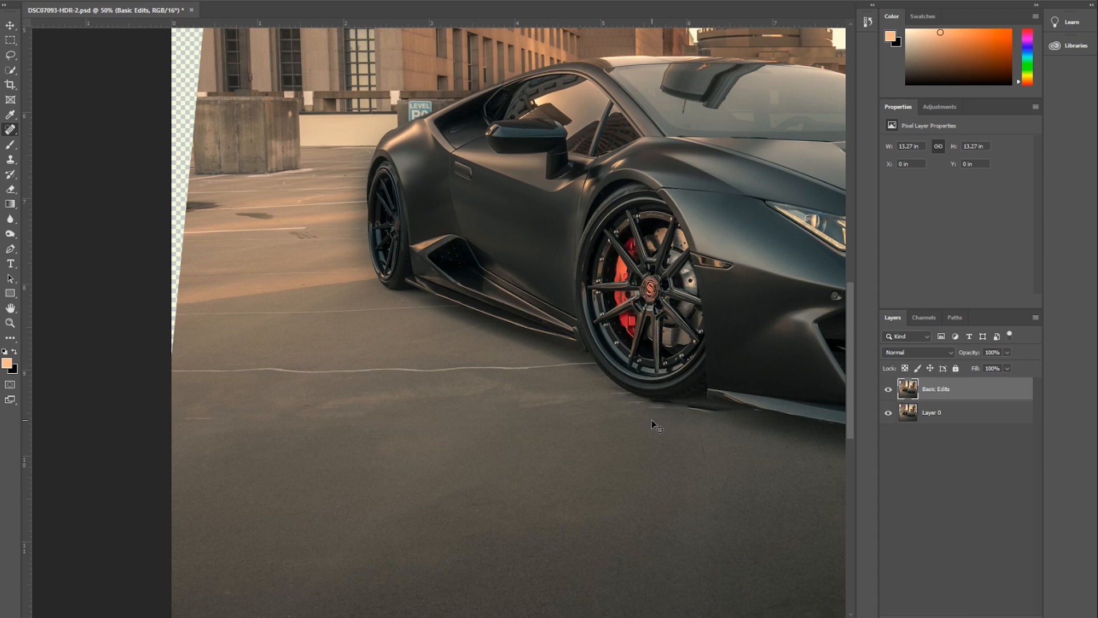
{"action": "key", "text": "ctrl+z"}
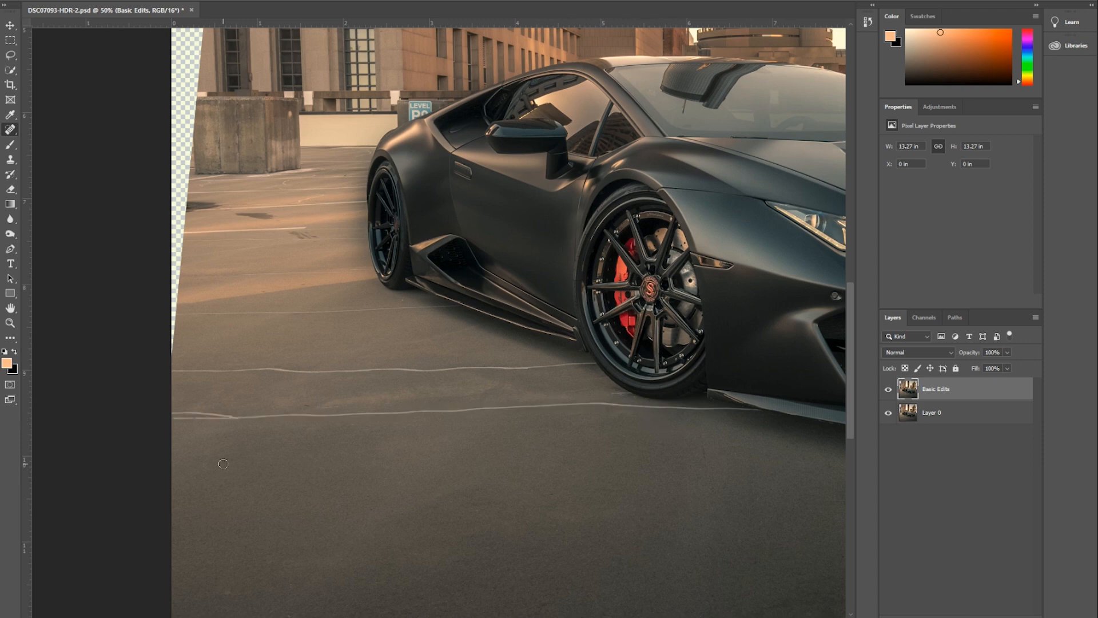
Heal the lower pavement line in short strokes from the left image edge towards the front wheel.
{"action": "key", "text": "ctrl+plus"}
{"action": "key", "text": "ctrl+plus"}
{"action": "left_click_drag", "start_coordinate": [233, 465], "coordinate": [491, 359]}
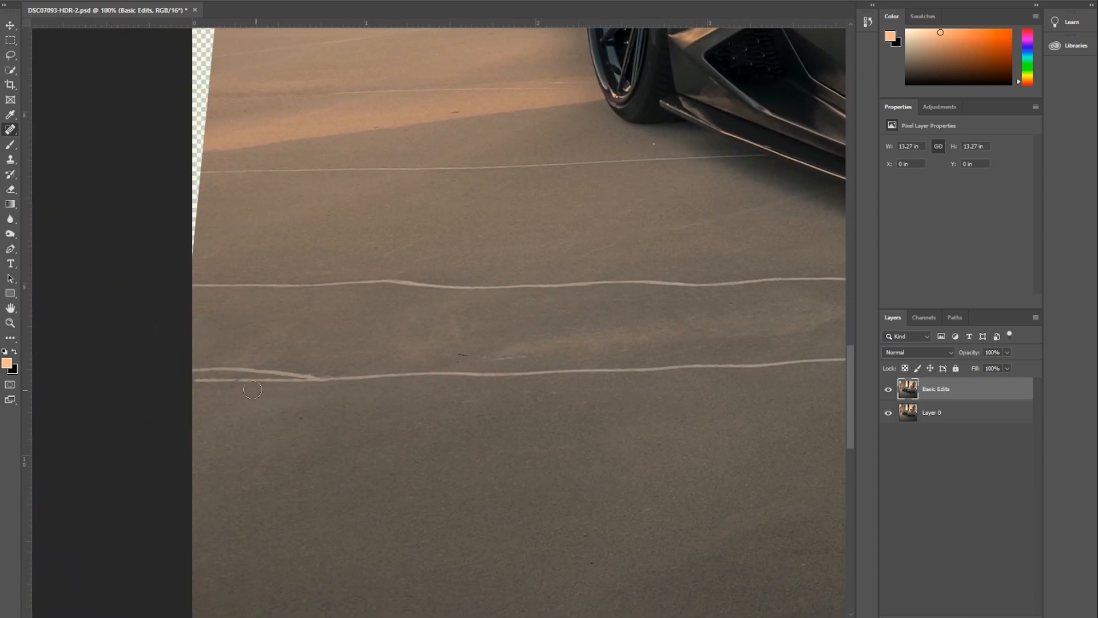
{"action": "mouse_move", "coordinate": [192, 375]}
{"action": "left_mouse_down"}
{"action": "mouse_move", "coordinate": [350, 383]}
{"action": "mouse_move", "coordinate": [198, 369]}
{"action": "left_mouse_up"}
{"action": "left_click_drag", "start_coordinate": [348, 385], "coordinate": [543, 375]}
{"action": "left_click_drag", "start_coordinate": [637, 432], "coordinate": [444, 440]}
{"action": "left_click_drag", "start_coordinate": [346, 392], "coordinate": [543, 378]}
{"action": "left_click_drag", "start_coordinate": [577, 423], "coordinate": [442, 419]}
{"action": "left_click_drag", "start_coordinate": [265, 375], "coordinate": [520, 360]}
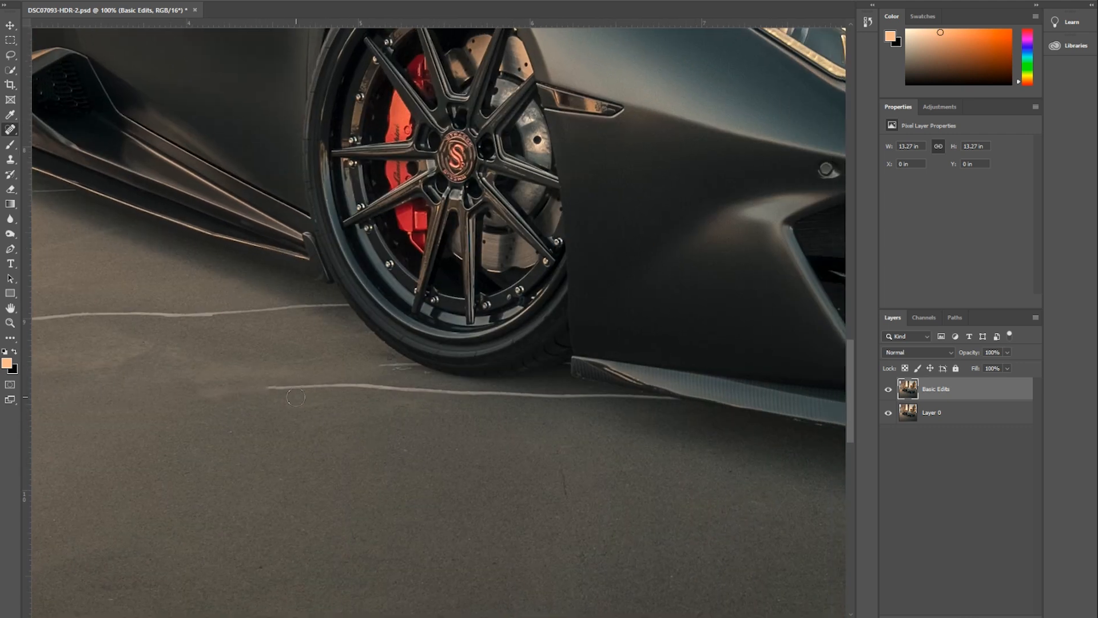
Heal the rest of the lower pavement line below the front wheel, up to the front splitter.
{"action": "mouse_move", "coordinate": [265, 391]}
{"action": "left_mouse_down"}
{"action": "mouse_move", "coordinate": [388, 386]}
{"action": "mouse_move", "coordinate": [386, 366]}
{"action": "mouse_move", "coordinate": [410, 372]}
{"action": "mouse_move", "coordinate": [399, 390]}
{"action": "mouse_move", "coordinate": [556, 401]}
{"action": "left_mouse_up"}
{"action": "left_click_drag", "start_coordinate": [609, 460], "coordinate": [509, 461]}
{"action": "left_click_drag", "start_coordinate": [405, 394], "coordinate": [505, 401]}
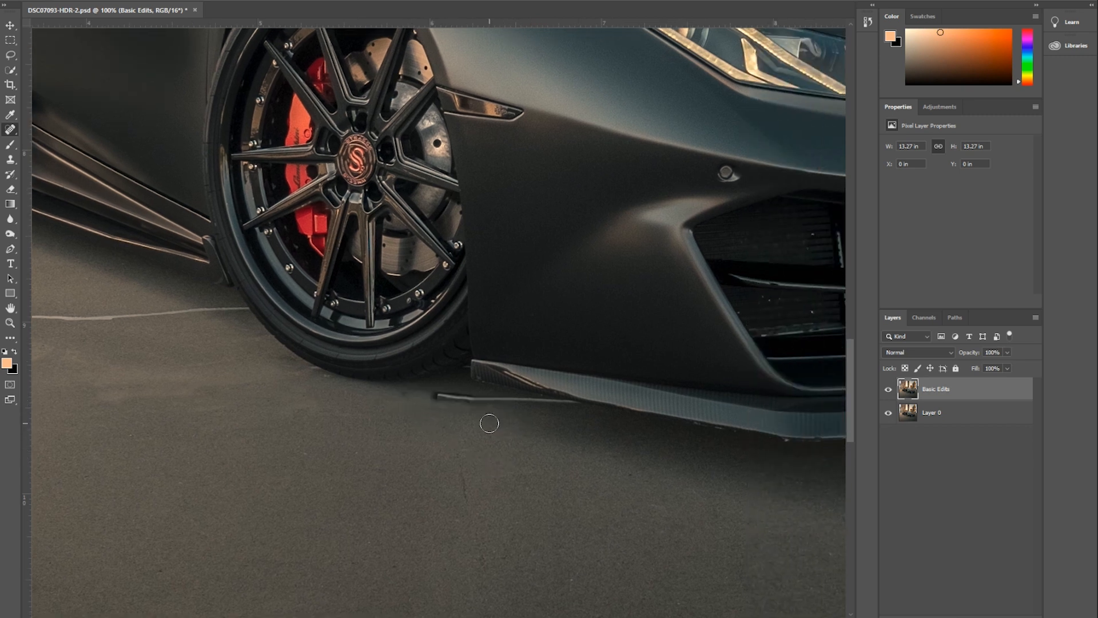
{"action": "left_click_drag", "start_coordinate": [435, 395], "coordinate": [491, 398]}
{"action": "left_click_drag", "start_coordinate": [472, 404], "coordinate": [525, 403]}
{"action": "left_click_drag", "start_coordinate": [603, 466], "coordinate": [561, 425]}
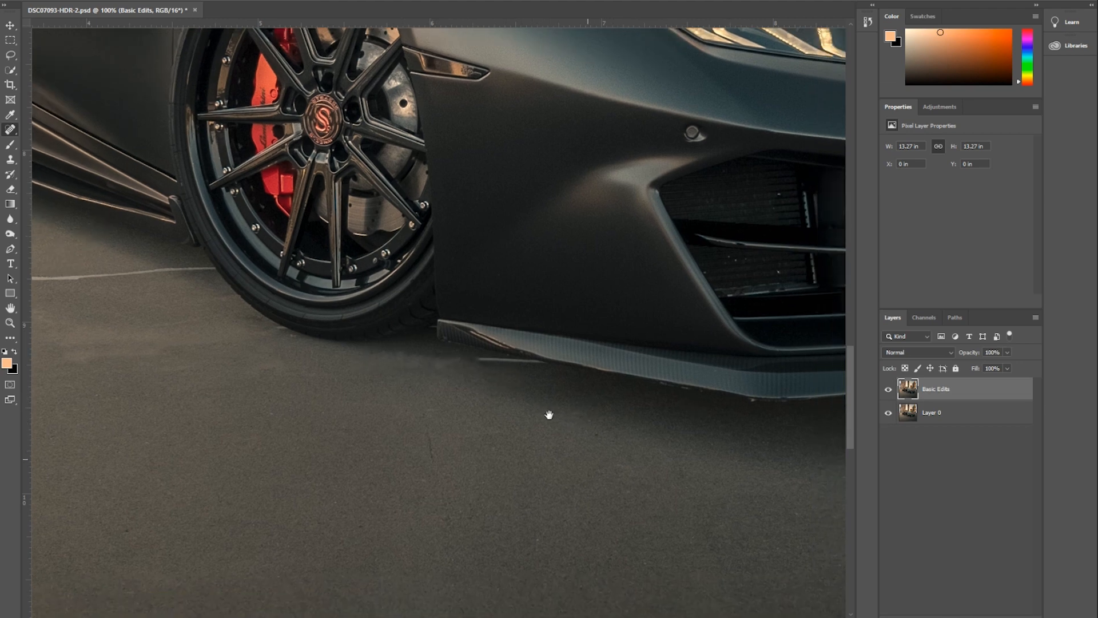
Select the pavement directly below the front splitter's edge with the Polygonal Lasso, enclosing the leftover line.
{"action": "scroll", "coordinate": [558, 423], "scroll_direction": "up", "scroll_amount": 2}
{"action": "left_click_drag", "start_coordinate": [337, 393], "coordinate": [369, 400]}
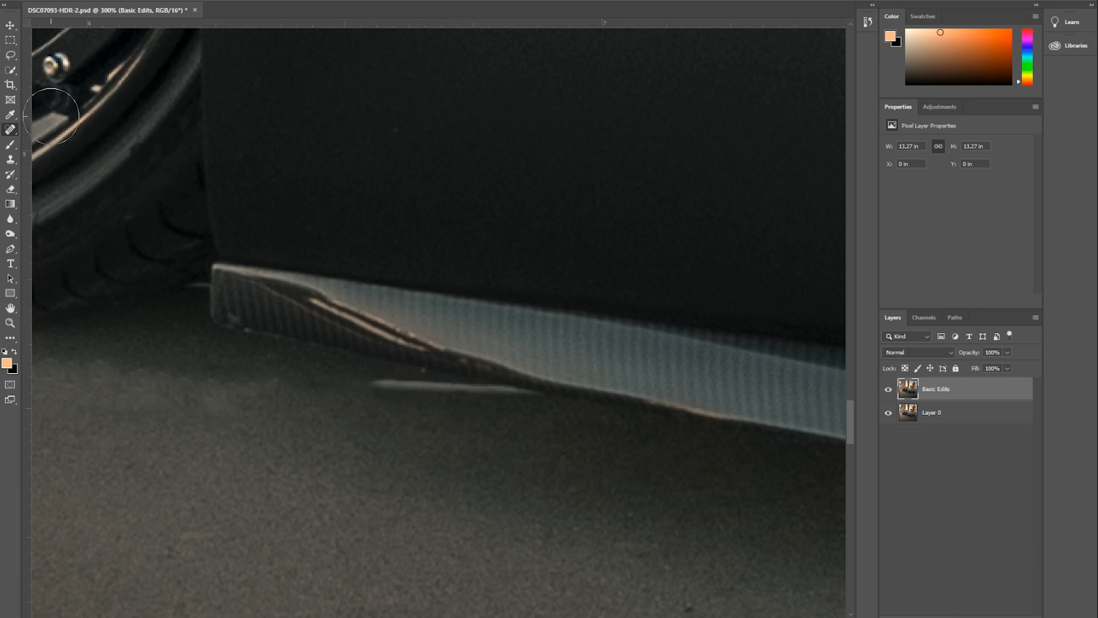
{"action": "left_click", "coordinate": [11, 56]}
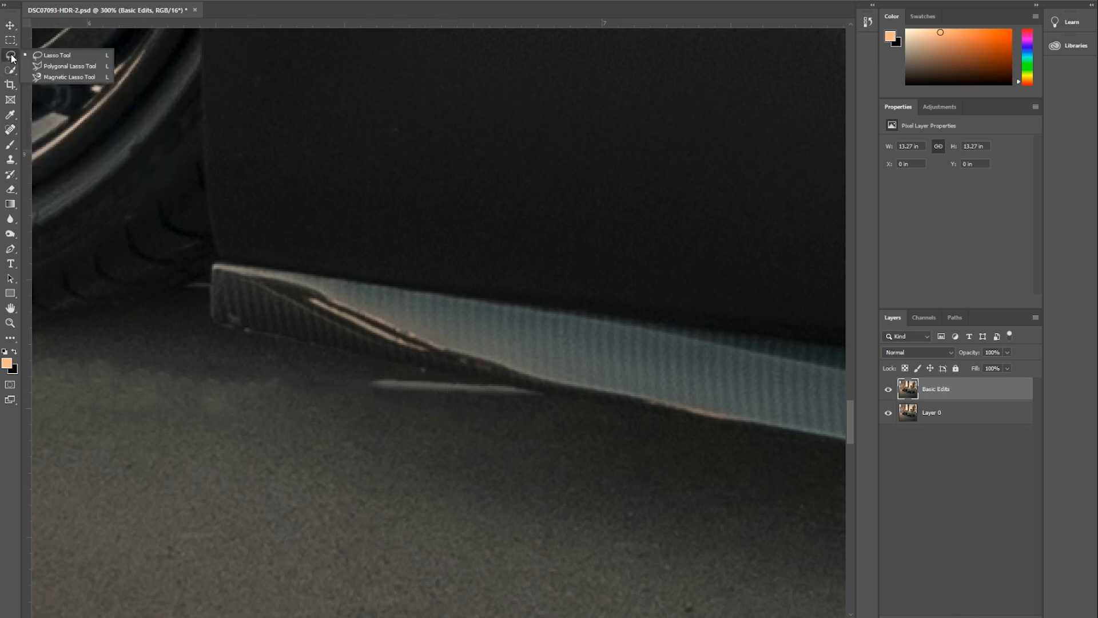
{"action": "left_click", "coordinate": [74, 68]}
{"action": "left_click_drag", "start_coordinate": [579, 384], "coordinate": [486, 260]}
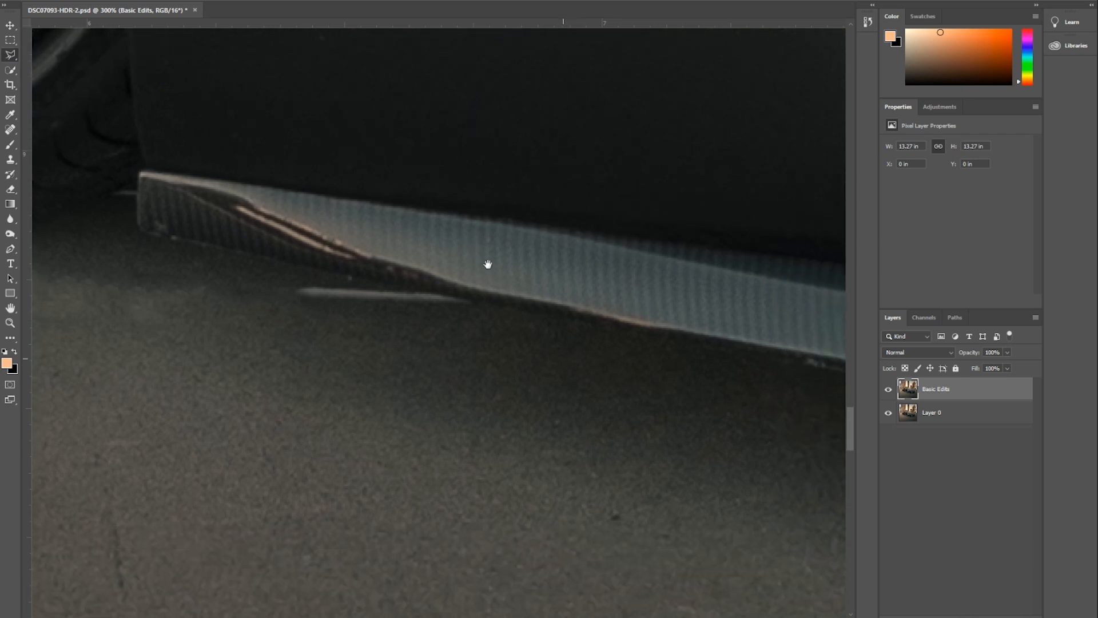
{"action": "left_click", "coordinate": [243, 252]}
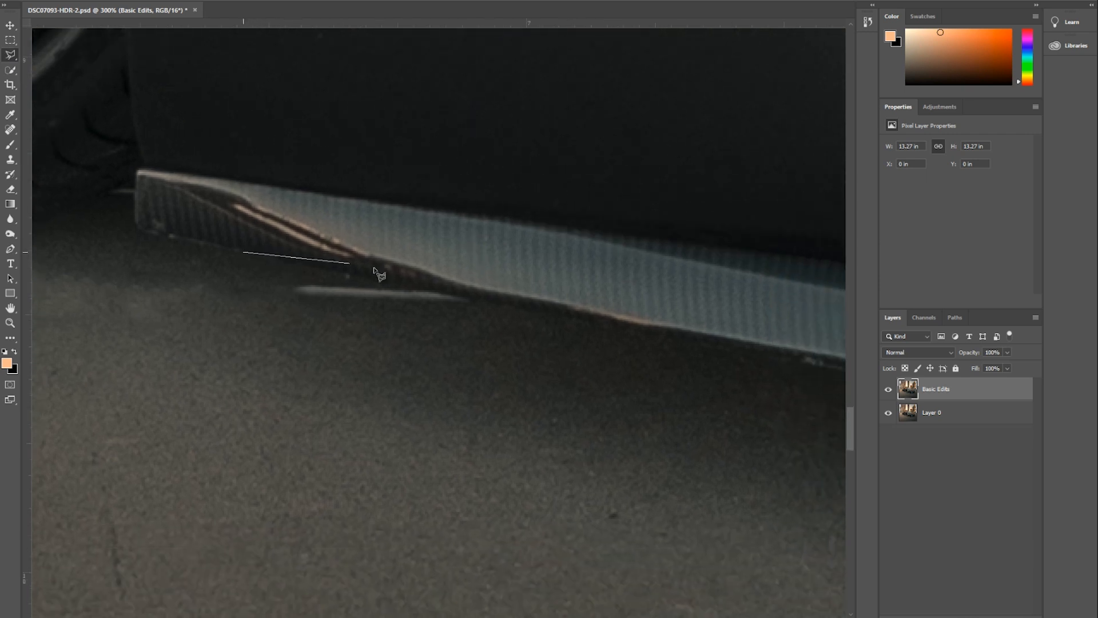
{"action": "left_click", "coordinate": [676, 340]}
{"action": "left_click", "coordinate": [547, 508]}
{"action": "left_click", "coordinate": [84, 411]}
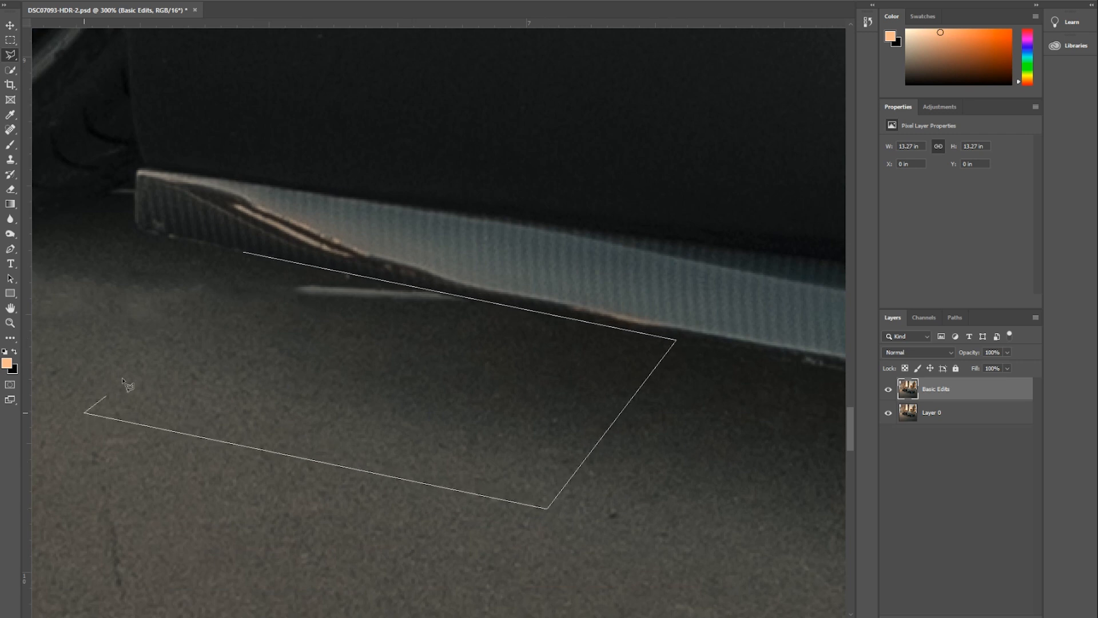
{"action": "left_click", "coordinate": [244, 254]}
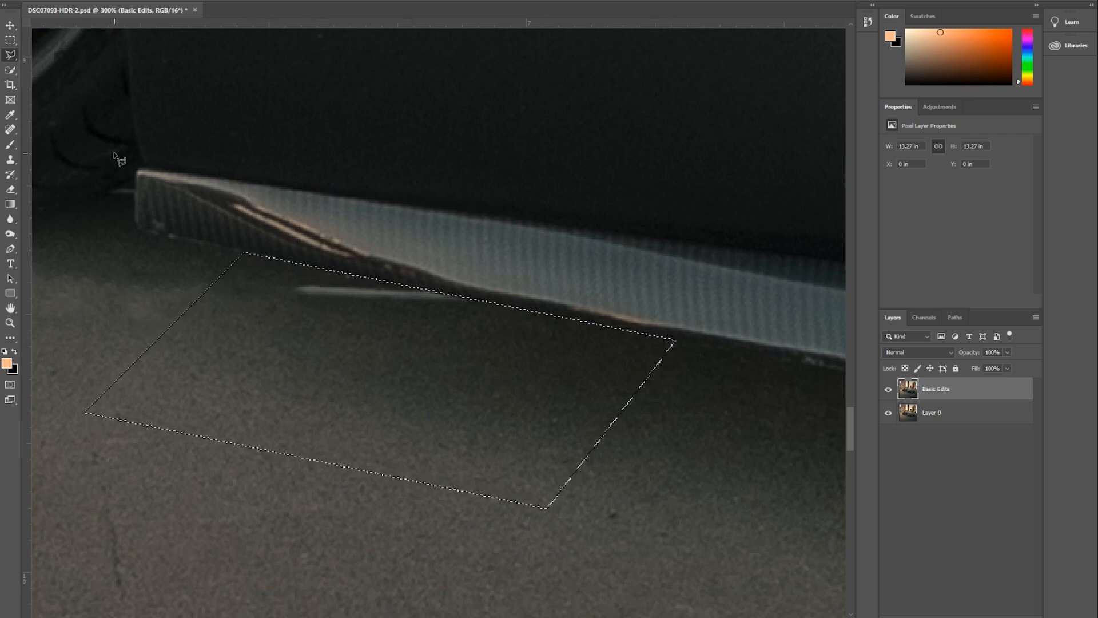
Remove the leftover line inside the selection with the Spot Healing Brush.
{"action": "left_click", "coordinate": [10, 131]}
{"action": "left_click_drag", "start_coordinate": [302, 284], "coordinate": [546, 305]}
{"action": "left_click_drag", "start_coordinate": [310, 276], "coordinate": [384, 297]}
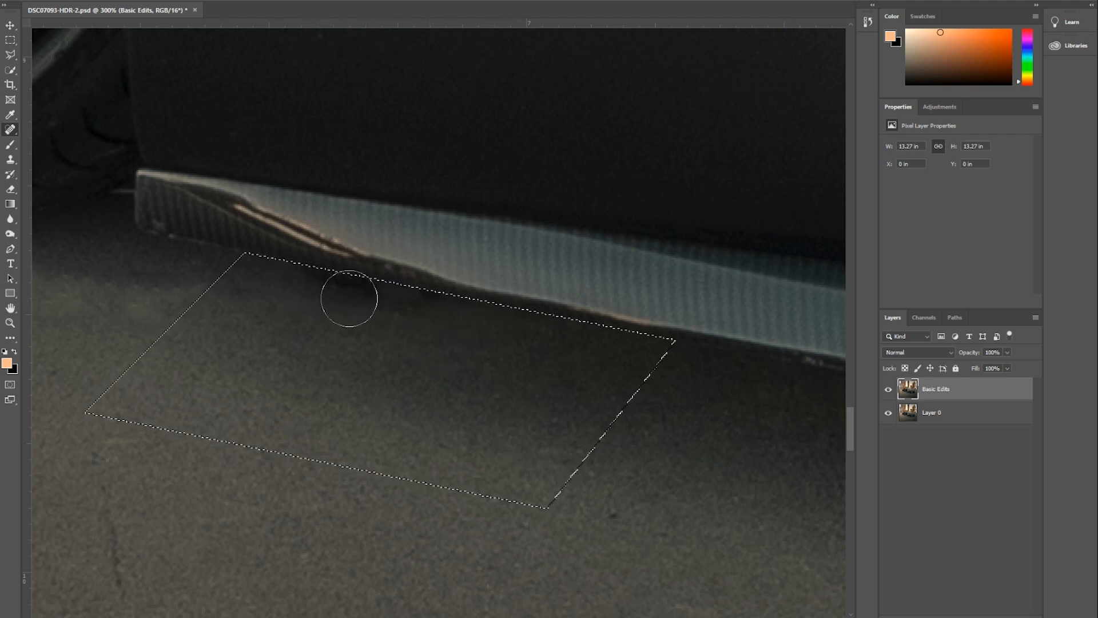
Clean up the smudged pavement along the splitter's edge with a soft Clone Stamp brush, and deselect the area.
{"action": "left_click", "coordinate": [11, 163]}
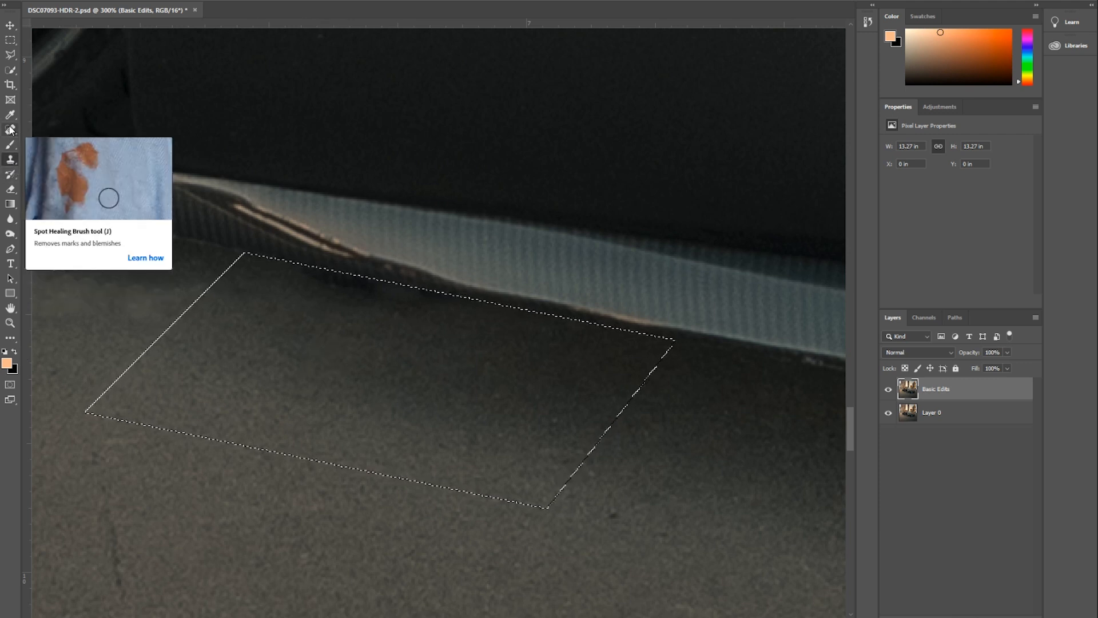
{"action": "right_click", "coordinate": [319, 380]}
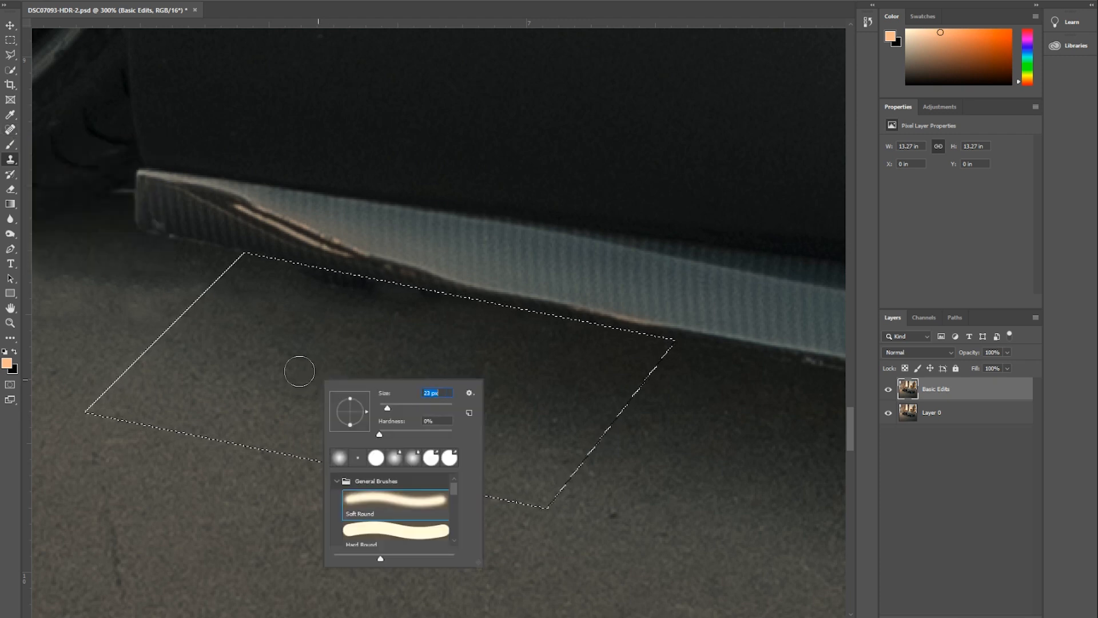
{"action": "left_click", "coordinate": [303, 378]}
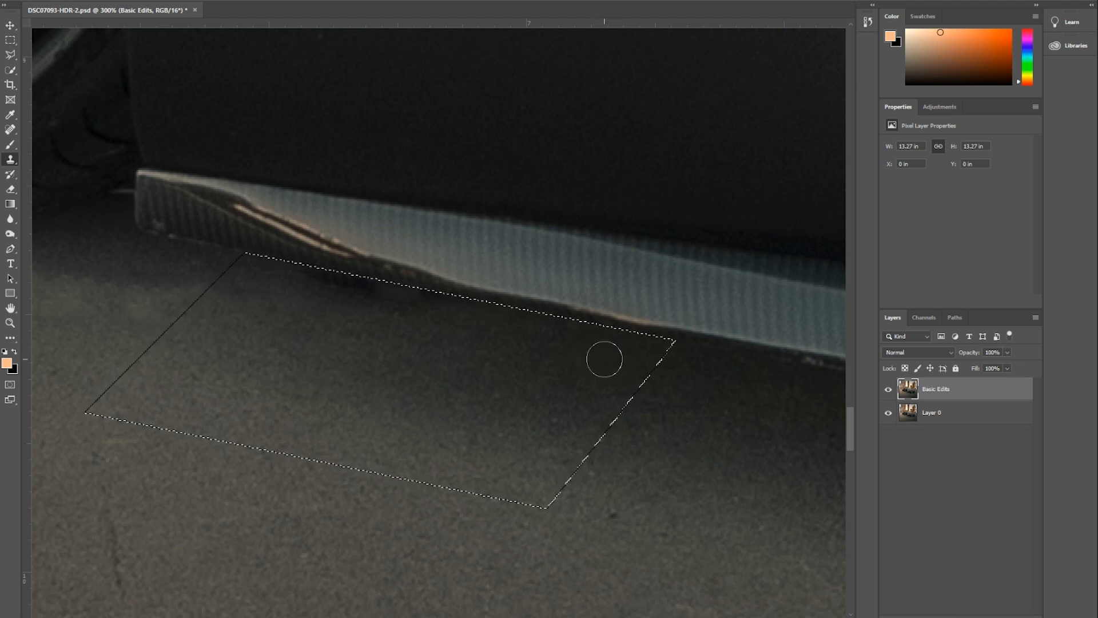
{"action": "mouse_move", "coordinate": [441, 300]}
{"action": "left_mouse_down"}
{"action": "mouse_move", "coordinate": [345, 295]}
{"action": "mouse_move", "coordinate": [376, 294]}
{"action": "left_mouse_up"}
{"action": "left_click_drag", "start_coordinate": [290, 284], "coordinate": [258, 282]}
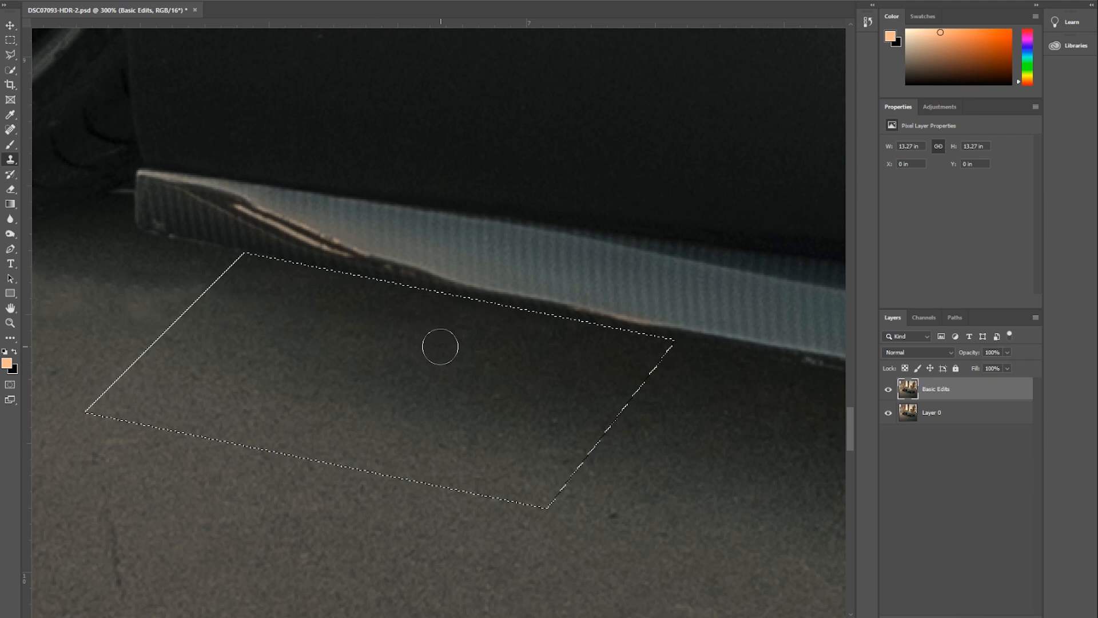
{"action": "key", "text": "ctrl+d"}
{"action": "key", "text": "ctrl+0"}
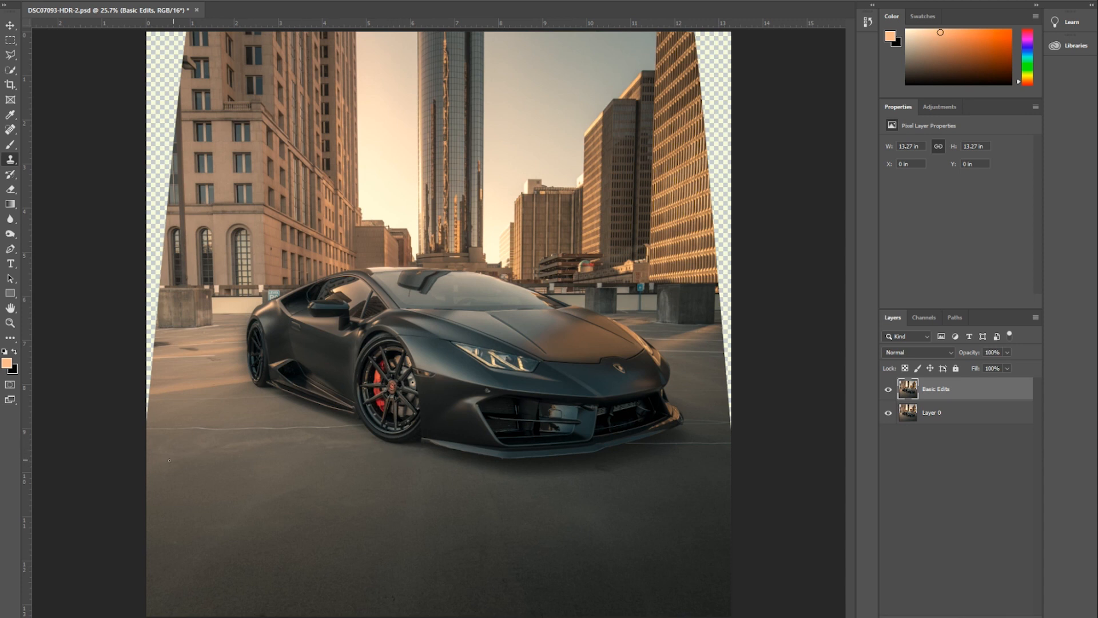
Toggle the Basic Edits layer's visibility to compare the healed pavement with the original.
{"action": "left_click", "coordinate": [888, 391]}
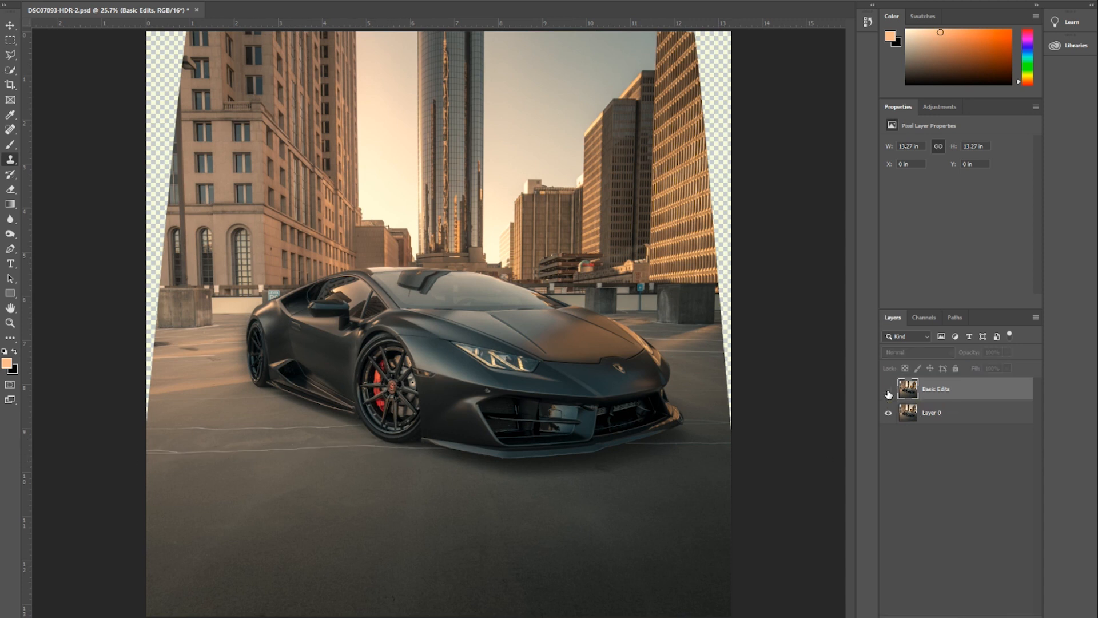
{"action": "left_click", "coordinate": [888, 392]}
Heal the remaining long lines in the shaded pavement between the left image edge and the car.
{"action": "key", "text": "ctrl+1"}
{"action": "left_click_drag", "start_coordinate": [314, 417], "coordinate": [430, 410]}
{"action": "left_click_drag", "start_coordinate": [401, 268], "coordinate": [434, 404]}
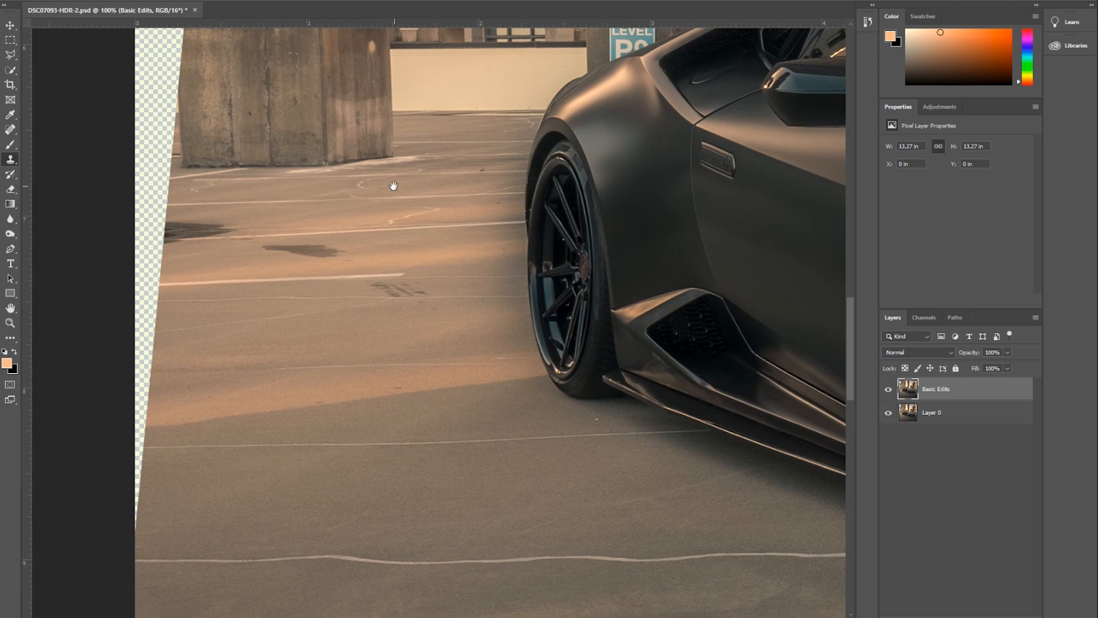
{"action": "left_click_drag", "start_coordinate": [392, 186], "coordinate": [132, 217]}
{"action": "left_click_drag", "start_coordinate": [689, 238], "coordinate": [417, 384]}
{"action": "left_click_drag", "start_coordinate": [86, 251], "coordinate": [824, 198]}
{"action": "left_click_drag", "start_coordinate": [188, 297], "coordinate": [812, 186]}
{"action": "left_click_drag", "start_coordinate": [266, 227], "coordinate": [593, 345]}
{"action": "key", "text": "ctrl+plus"}
{"action": "key", "text": "j"}
{"action": "mouse_move", "coordinate": [461, 241]}
{"action": "left_mouse_down"}
{"action": "mouse_move", "coordinate": [559, 216]}
{"action": "mouse_move", "coordinate": [86, 224]}
{"action": "mouse_move", "coordinate": [324, 251]}
{"action": "mouse_move", "coordinate": [667, 432]}
{"action": "left_mouse_up"}
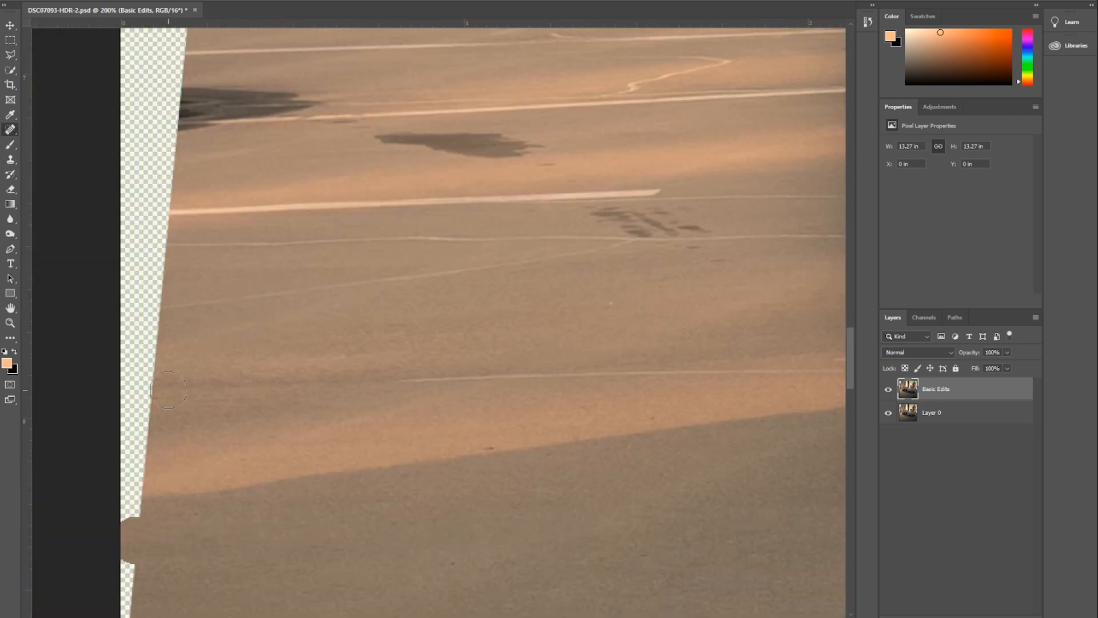
Reduce the healing brush size and heal the thin lines across the sunlit pavement left of the rear wheel.
{"action": "left_click_drag", "start_coordinate": [422, 315], "coordinate": [316, 421]}
{"action": "left_click_drag", "start_coordinate": [551, 297], "coordinate": [314, 316]}
{"action": "key", "text": "bracketleft"}
{"action": "left_click", "coordinate": [382, 392]}
{"action": "left_click_drag", "start_coordinate": [382, 392], "coordinate": [764, 432]}
{"action": "left_click_drag", "start_coordinate": [538, 362], "coordinate": [395, 366]}
{"action": "left_click", "coordinate": [223, 287]}
{"action": "left_click_drag", "start_coordinate": [224, 288], "coordinate": [382, 334]}
Heal the dark stains and thicker white lines on the sunlit pavement left of the rear wheel.
{"action": "key", "text": "ctrl+minus"}
{"action": "key", "text": "ctrl+minus"}
{"action": "mouse_move", "coordinate": [744, 344]}
{"action": "left_mouse_down"}
{"action": "mouse_move", "coordinate": [172, 286]}
{"action": "mouse_move", "coordinate": [327, 337]}
{"action": "left_mouse_up"}
{"action": "key", "text": "ctrl+plus"}
{"action": "key", "text": "ctrl+plus"}
{"action": "left_click_drag", "start_coordinate": [606, 172], "coordinate": [279, 566]}
{"action": "left_click_drag", "start_coordinate": [769, 329], "coordinate": [287, 331]}
{"action": "left_click_drag", "start_coordinate": [320, 143], "coordinate": [297, 566]}
{"action": "left_click_drag", "start_coordinate": [443, 437], "coordinate": [314, 432]}
{"action": "left_click_drag", "start_coordinate": [731, 400], "coordinate": [320, 395]}
Isolate a small pavement detail with the lasso, retouch it with the Clone Stamp, and deselect it.
{"action": "key", "text": "ctrl+plus"}
{"action": "key", "text": "ctrl+plus"}
{"action": "key", "text": "ctrl+plus"}
{"action": "left_click", "coordinate": [14, 52]}
{"action": "left_click", "coordinate": [467, 281]}
{"action": "left_click", "coordinate": [285, 257]}
{"action": "key", "text": "s"}
{"action": "key", "text": "ctrl+d"}
Heal the leftover marks on the pavement in front of the concrete block on the left.
{"action": "key", "text": "ctrl+minus"}
{"action": "key", "text": "ctrl+minus"}
{"action": "key", "text": "ctrl+minus"}
{"action": "key", "text": "j"}
{"action": "left_click_drag", "start_coordinate": [574, 330], "coordinate": [265, 324]}
{"action": "key", "text": "ctrl+plus"}
{"action": "left_click_drag", "start_coordinate": [457, 171], "coordinate": [408, 371]}
{"action": "mouse_move", "coordinate": [594, 321]}
{"action": "left_mouse_down"}
{"action": "mouse_move", "coordinate": [88, 267]}
{"action": "mouse_move", "coordinate": [569, 431]}
{"action": "left_mouse_up"}
{"action": "key", "text": "ctrl+minus"}
{"action": "key", "text": "ctrl+minus"}
{"action": "left_click_drag", "start_coordinate": [172, 320], "coordinate": [436, 297]}
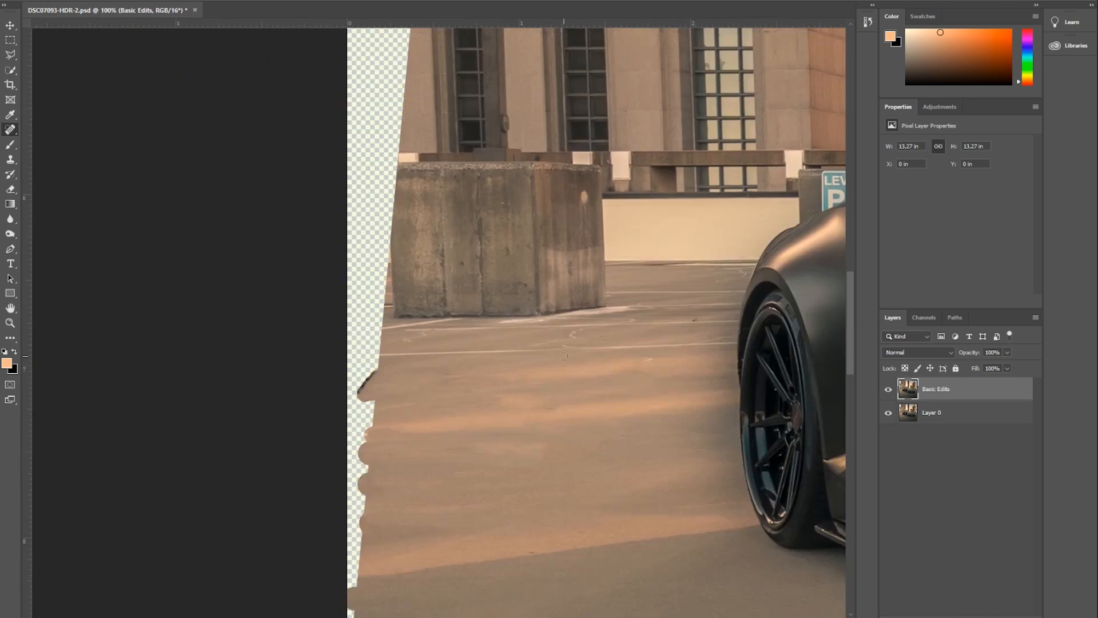
Heal the fine white lines on the pavement between the concrete block and the rear wheel.
{"action": "key", "text": "ctrl+plus"}
{"action": "left_click_drag", "start_coordinate": [744, 355], "coordinate": [332, 289]}
{"action": "key", "text": "ctrl+plus"}
{"action": "left_click_drag", "start_coordinate": [114, 240], "coordinate": [818, 296]}
{"action": "left_click_drag", "start_coordinate": [743, 297], "coordinate": [152, 289]}
{"action": "left_click", "coordinate": [10, 160]}
{"action": "left_click", "coordinate": [10, 130]}
{"action": "left_click_drag", "start_coordinate": [317, 292], "coordinate": [826, 292]}
{"action": "left_click_drag", "start_coordinate": [743, 258], "coordinate": [435, 323]}
{"action": "left_click_drag", "start_coordinate": [147, 267], "coordinate": [544, 268]}
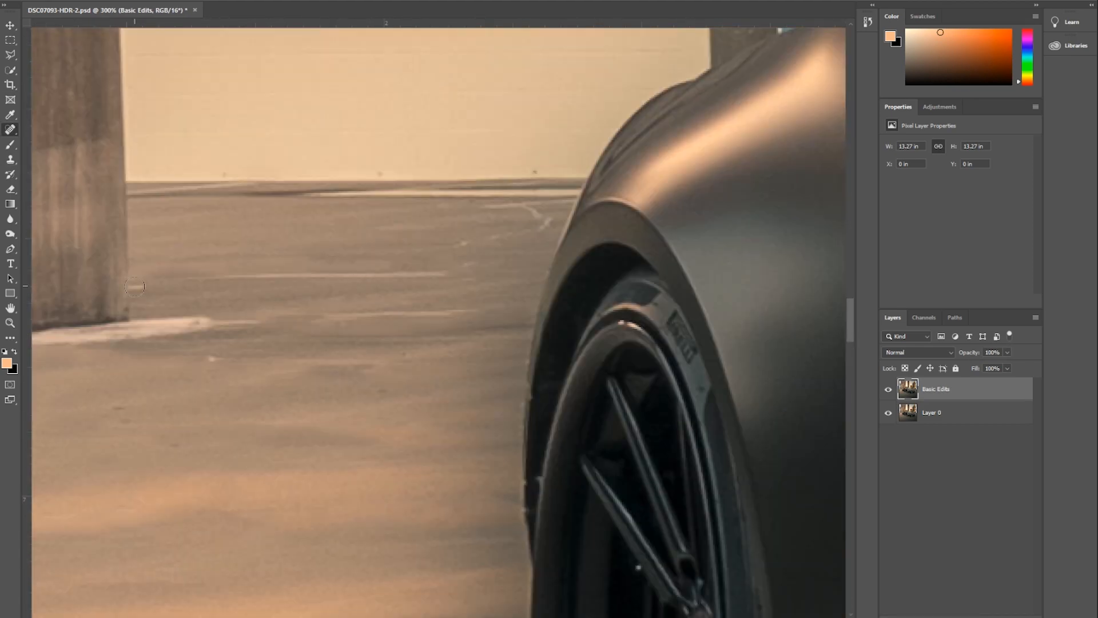
{"action": "key", "text": "ctrl+minus"}
{"action": "key", "text": "ctrl+plus"}
{"action": "left_click_drag", "start_coordinate": [509, 384], "coordinate": [294, 379]}
Toggle the Basic Edits layer on and off to compare the whole cleaned-up pavement with the original photo.
{"action": "key", "text": "ctrl+0"}
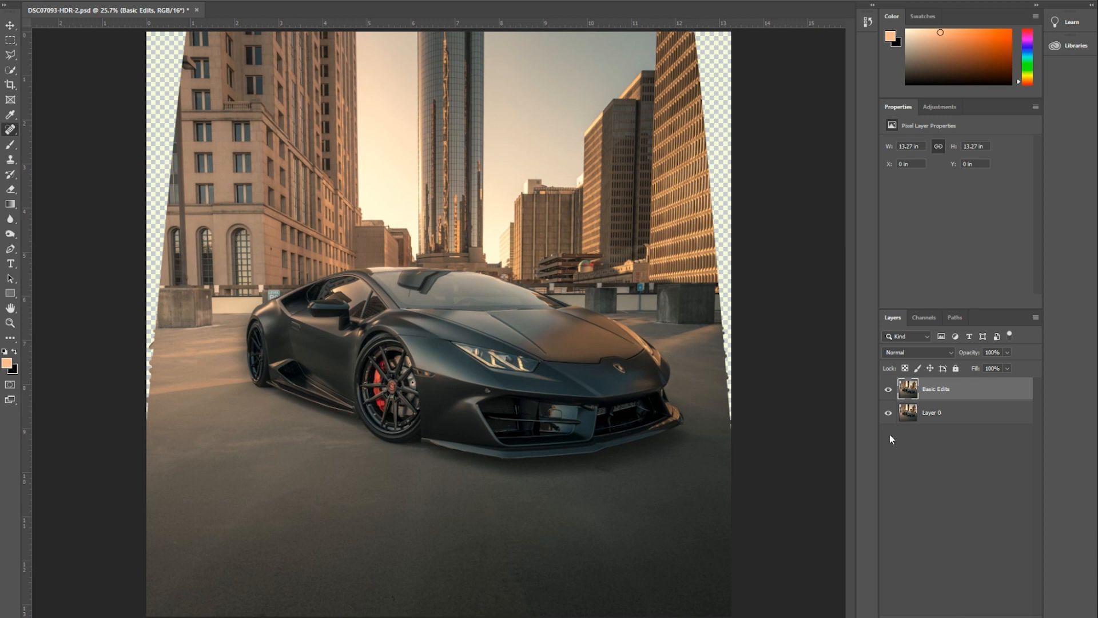
{"action": "left_click", "coordinate": [888, 389]}
{"action": "left_click", "coordinate": [889, 390]}
{"action": "left_click", "coordinate": [889, 392]}
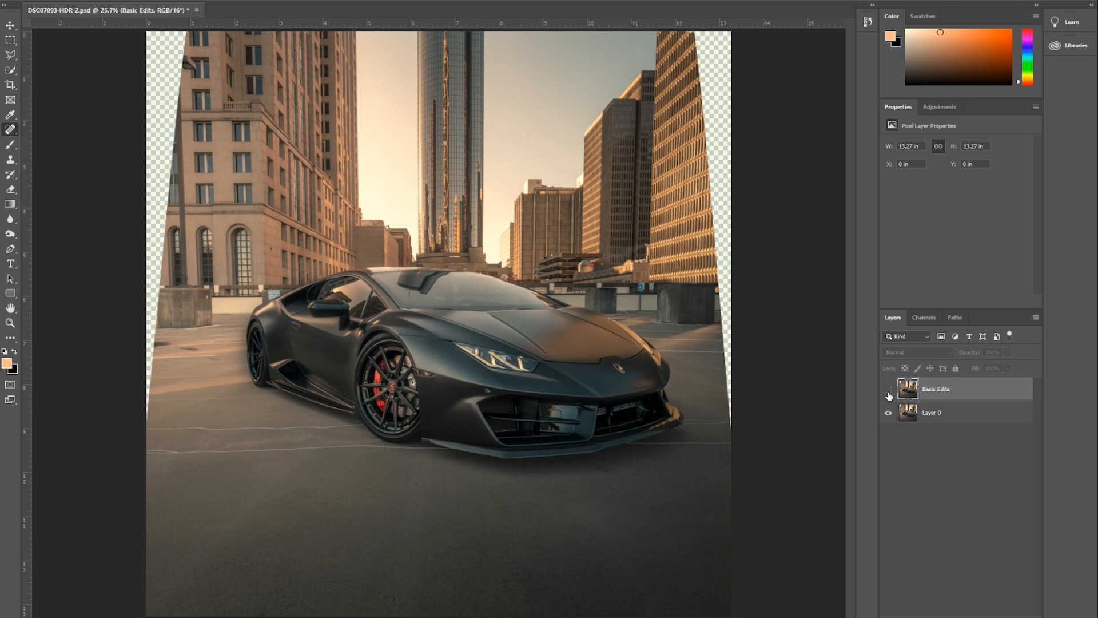
{"action": "left_click", "coordinate": [888, 393]}
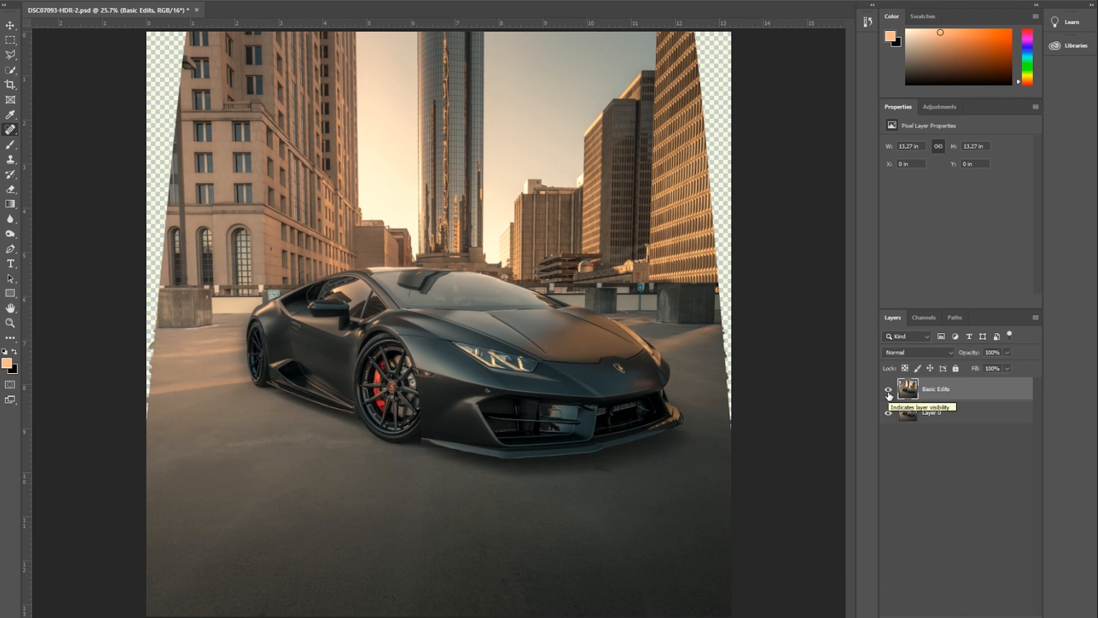
{"action": "key", "text": "ctrl+minus"}
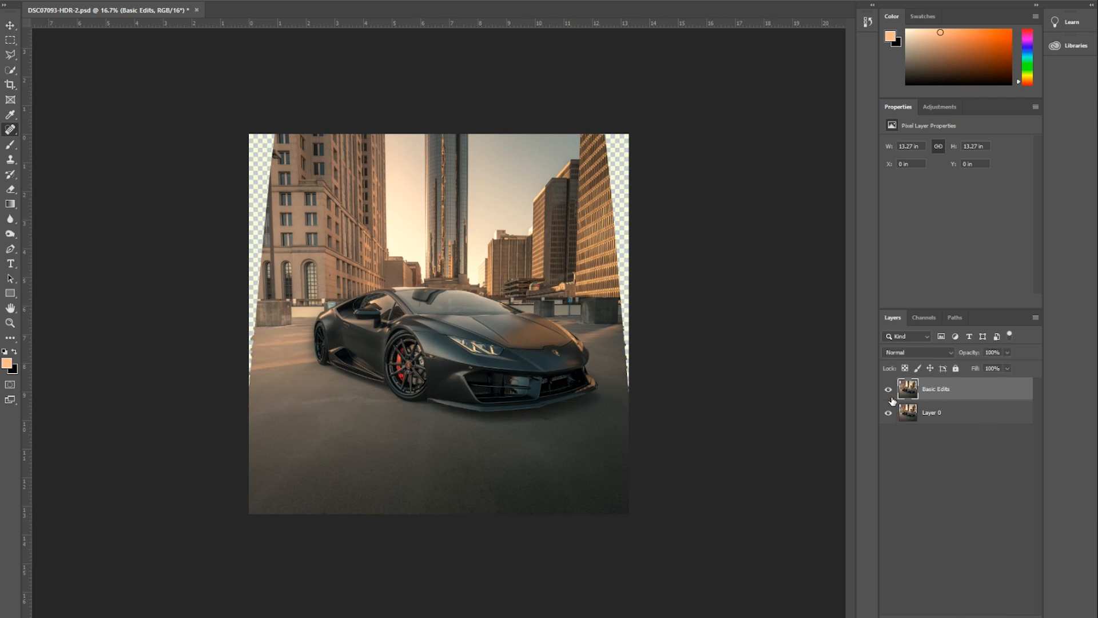
Duplicate the Basic Edits layer and rename the copy to White sides.
{"action": "left_click_drag", "start_coordinate": [934, 390], "coordinate": [944, 610]}
{"action": "double_click", "coordinate": [937, 390]}
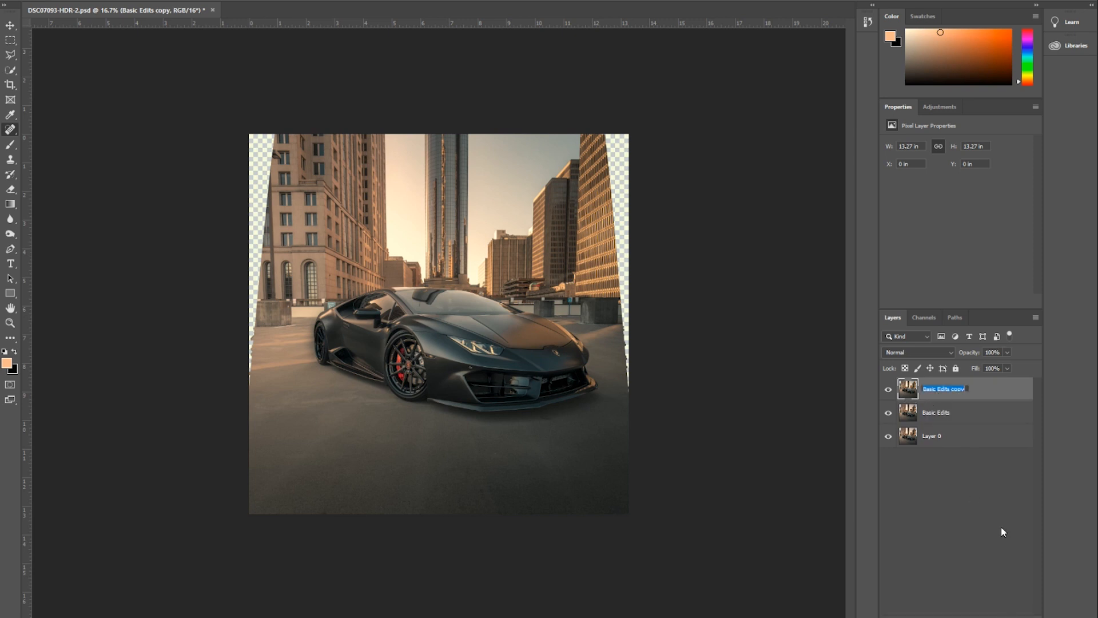
{"action": "type", "text": "White sides"}
{"action": "key", "text": "Return"}
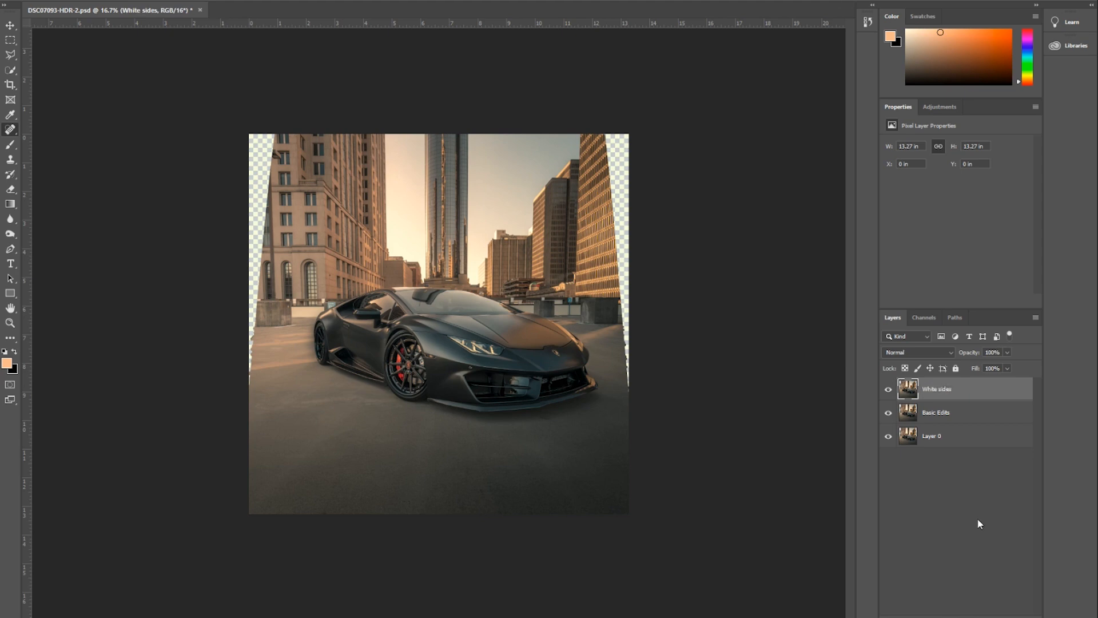
Examine the transparent wedges along both sides of the photo, from the tops of the buildings down to the pavement.
{"action": "key", "text": "ctrl+plus"}
{"action": "key", "text": "ctrl+plus"}
{"action": "key", "text": "ctrl+plus"}
{"action": "key", "text": "ctrl+plus"}
{"action": "key", "text": "ctrl+plus"}
{"action": "left_click_drag", "start_coordinate": [189, 309], "coordinate": [675, 372]}
{"action": "left_click_drag", "start_coordinate": [382, 362], "coordinate": [675, 493]}
{"action": "key", "text": "ctrl+minus"}
{"action": "key", "text": "ctrl+minus"}
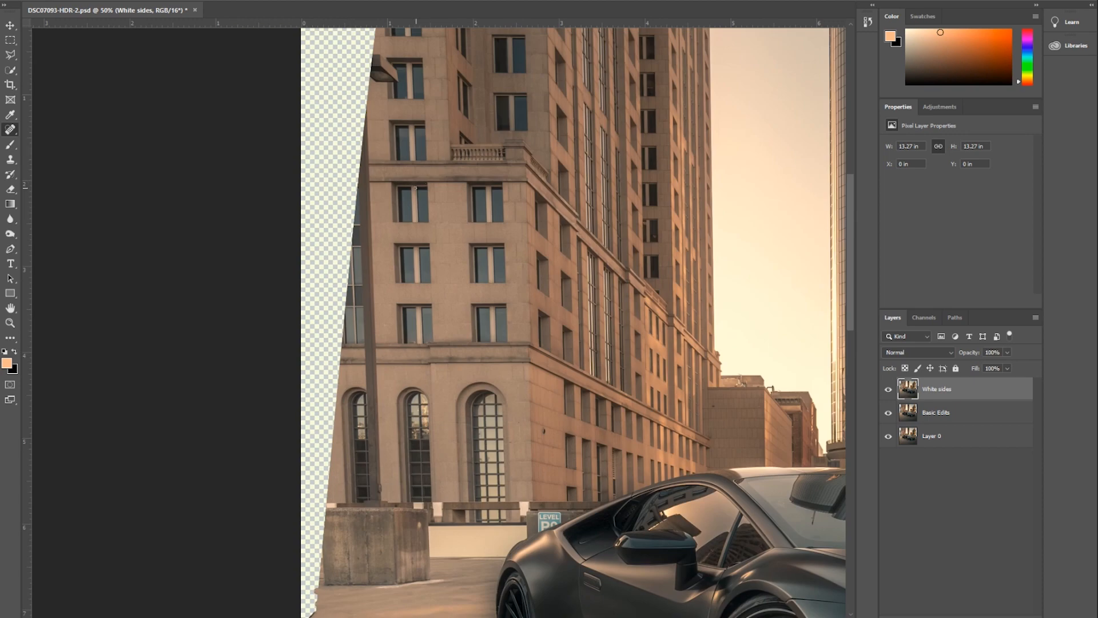
{"action": "left_click_drag", "start_coordinate": [398, 89], "coordinate": [332, 285]}
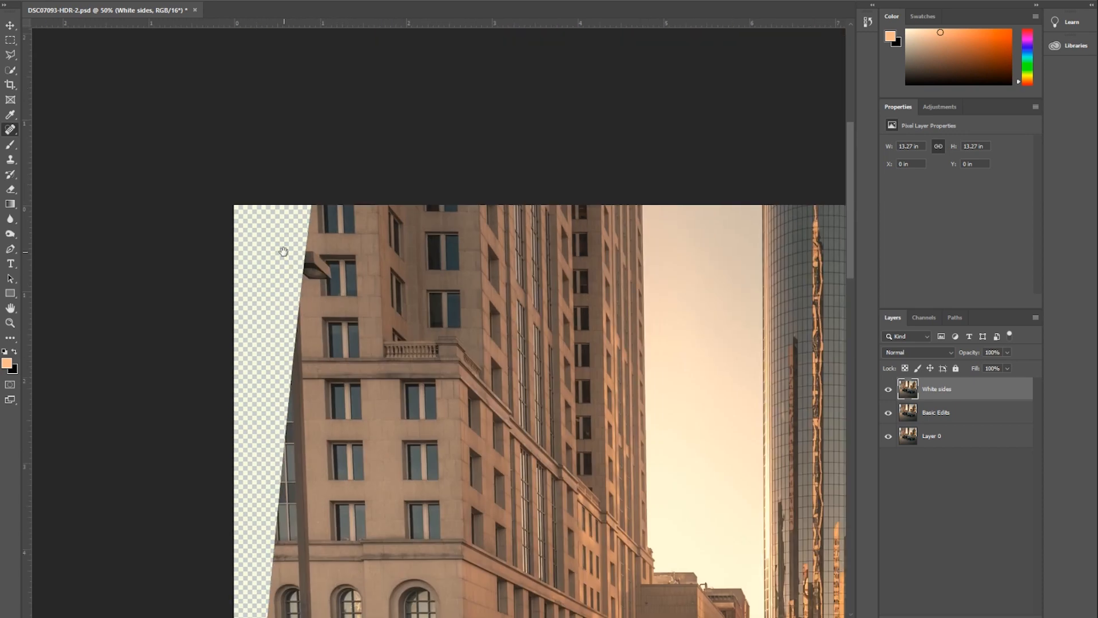
{"action": "left_click_drag", "start_coordinate": [319, 450], "coordinate": [326, 176]}
{"action": "left_click_drag", "start_coordinate": [311, 502], "coordinate": [314, 363]}
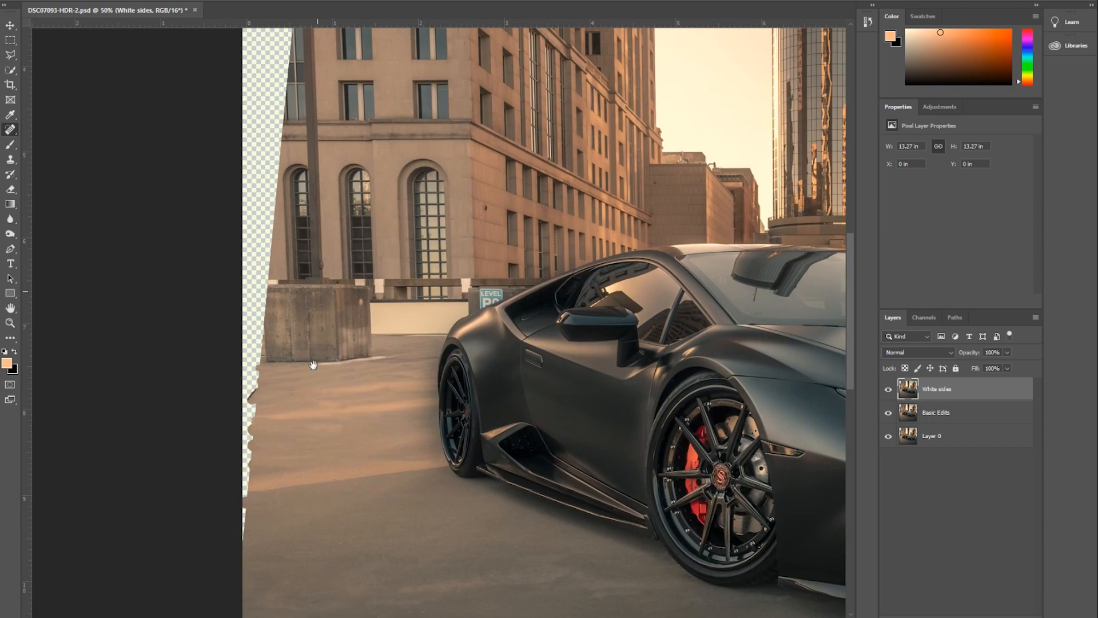
{"action": "left_click_drag", "start_coordinate": [310, 100], "coordinate": [319, 311]}
{"action": "left_click_drag", "start_coordinate": [554, 237], "coordinate": [189, 269]}
{"action": "left_click_drag", "start_coordinate": [772, 205], "coordinate": [340, 255]}
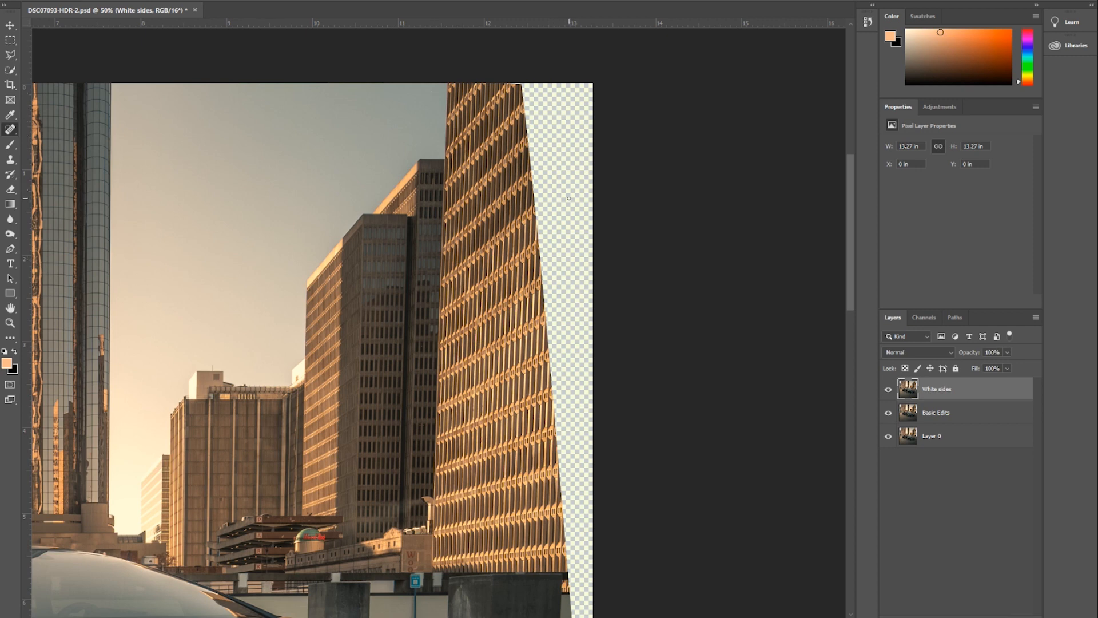
{"action": "left_click_drag", "start_coordinate": [469, 455], "coordinate": [444, 383]}
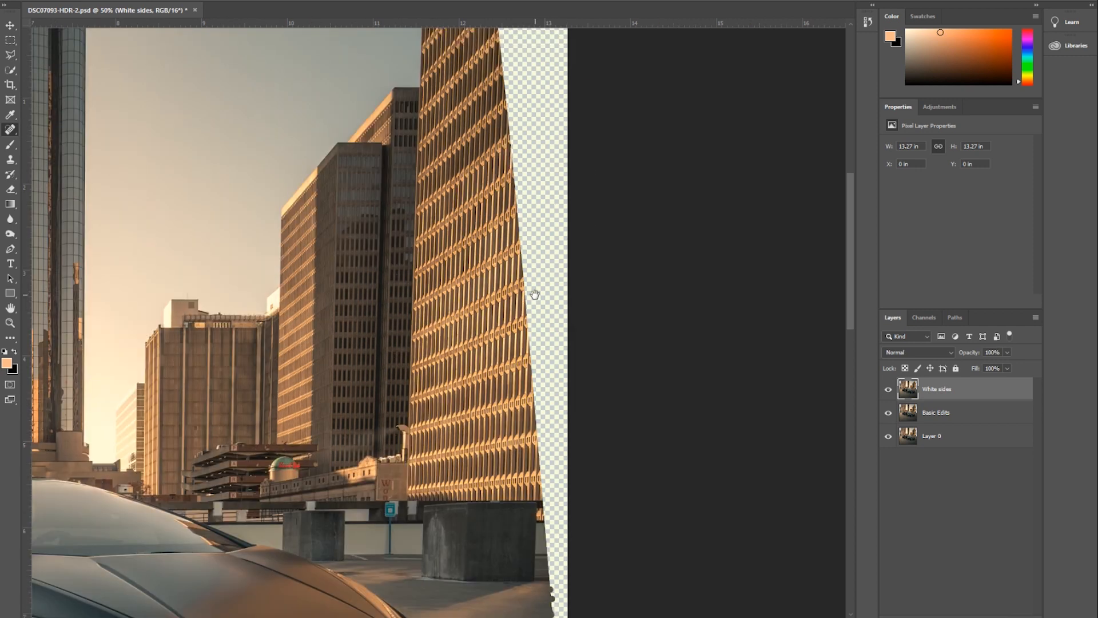
{"action": "left_click_drag", "start_coordinate": [316, 243], "coordinate": [589, 213]}
{"action": "left_click_drag", "start_coordinate": [421, 264], "coordinate": [463, 313]}
{"action": "left_click_drag", "start_coordinate": [471, 369], "coordinate": [458, 211]}
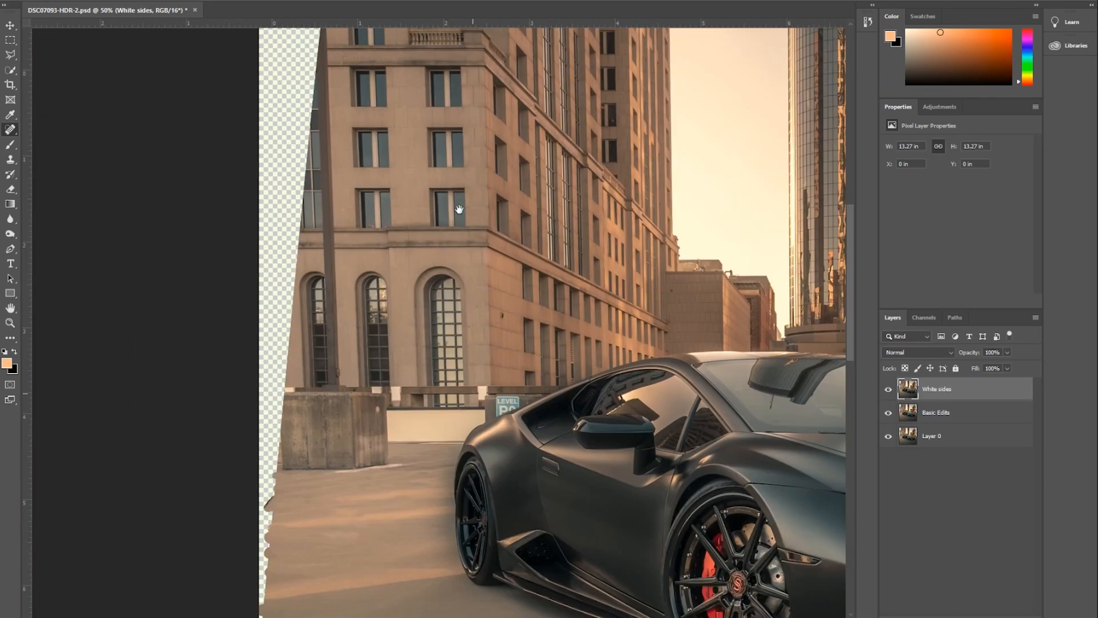
{"action": "left_click_drag", "start_coordinate": [563, 227], "coordinate": [200, 240]}
{"action": "left_click_drag", "start_coordinate": [445, 263], "coordinate": [375, 299]}
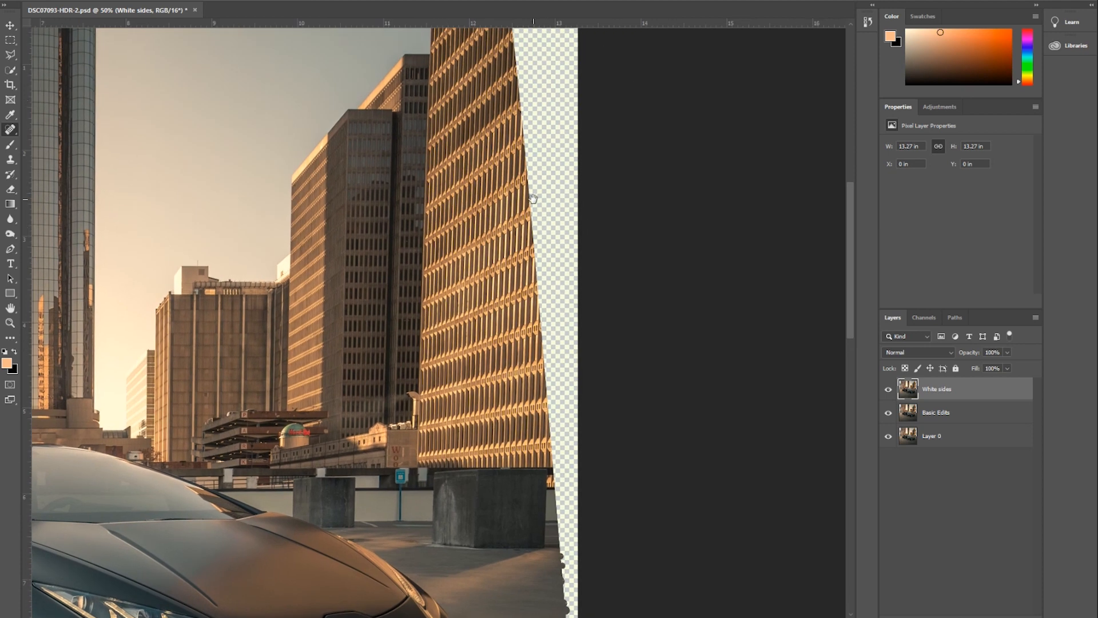
{"action": "left_click_drag", "start_coordinate": [509, 220], "coordinate": [494, 315]}
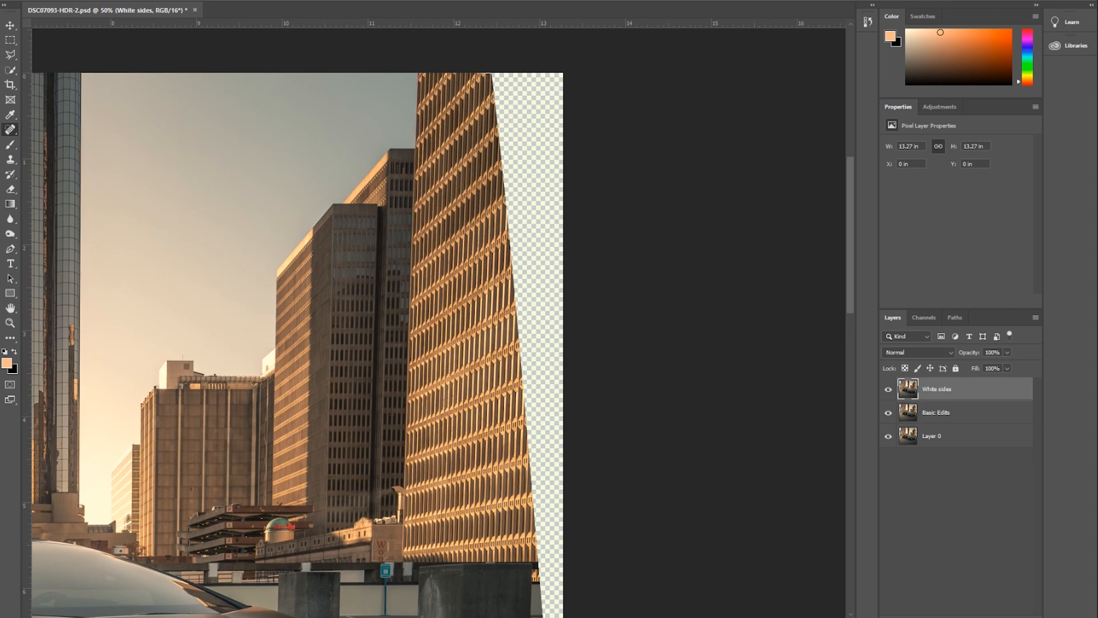
{"action": "left_click_drag", "start_coordinate": [394, 421], "coordinate": [373, 152]}
{"action": "left_click_drag", "start_coordinate": [442, 382], "coordinate": [416, 345]}
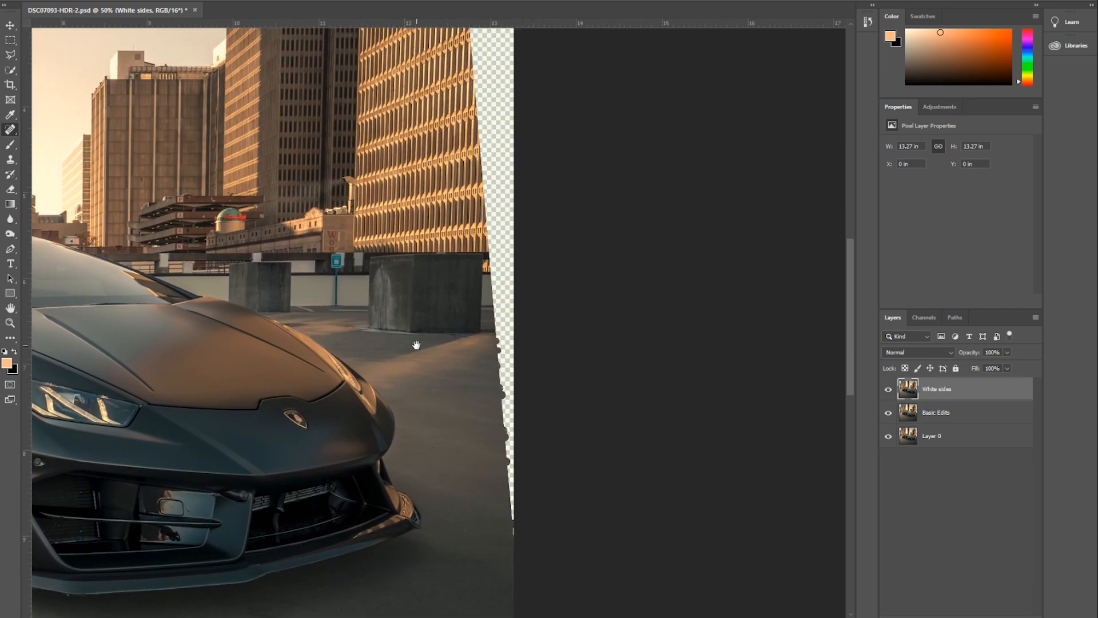
Fill the narrow transparent strip along the pavement's right edge, up to the base of the concrete block, with the healing brush.
{"action": "left_click", "coordinate": [11, 130]}
{"action": "right_click", "coordinate": [463, 362]}
{"action": "left_click", "coordinate": [576, 372]}
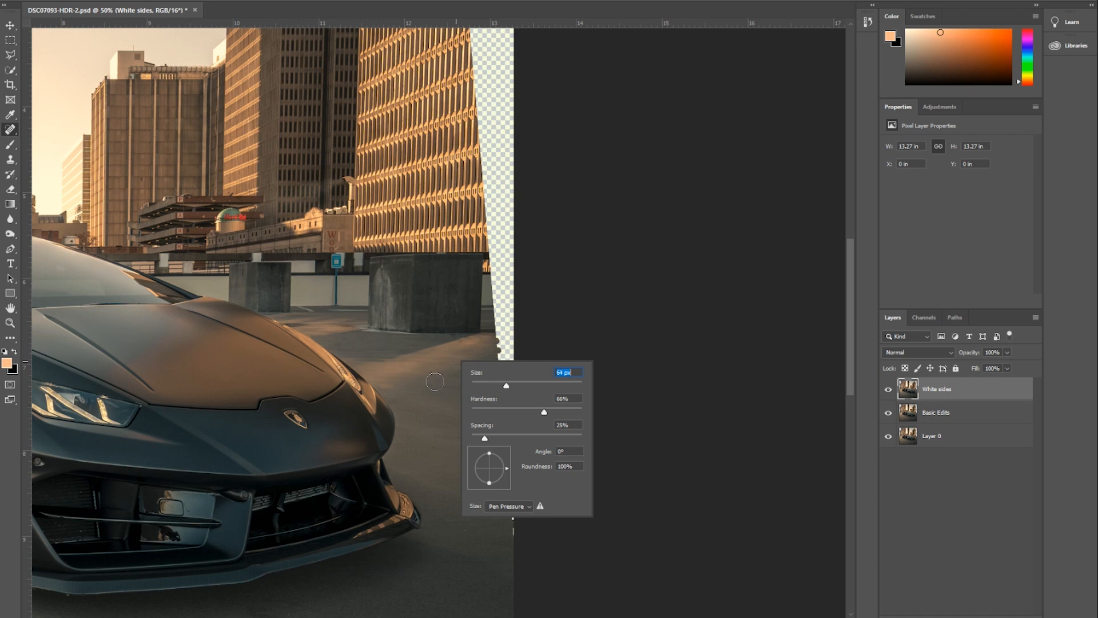
{"action": "key", "text": "Return"}
{"action": "mouse_move", "coordinate": [514, 530]}
{"action": "left_mouse_down"}
{"action": "mouse_move", "coordinate": [501, 343]}
{"action": "mouse_move", "coordinate": [513, 343]}
{"action": "left_mouse_up"}
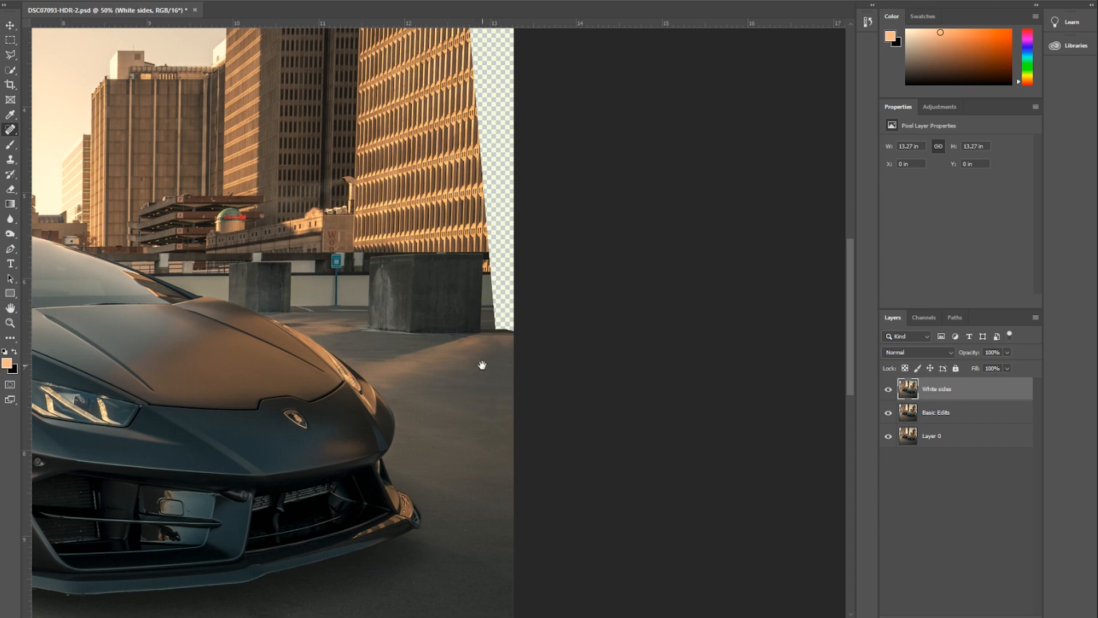
Heal the ragged transparent strip along the pavement's left edge, below the concrete block.
{"action": "left_click_drag", "start_coordinate": [482, 365], "coordinate": [461, 456]}
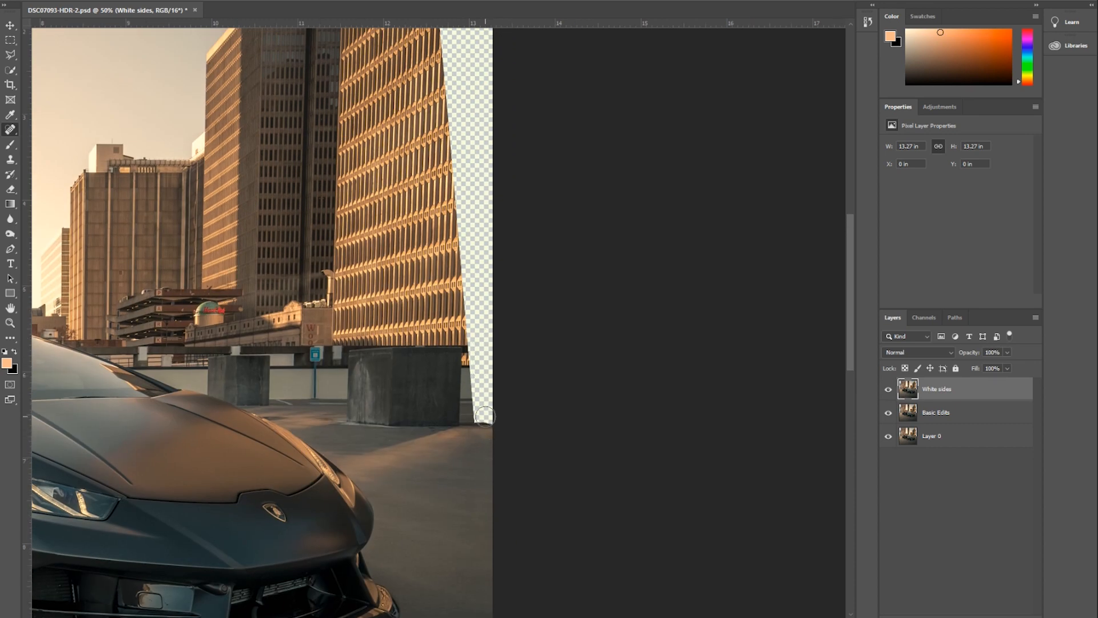
{"action": "left_click_drag", "start_coordinate": [398, 413], "coordinate": [453, 402]}
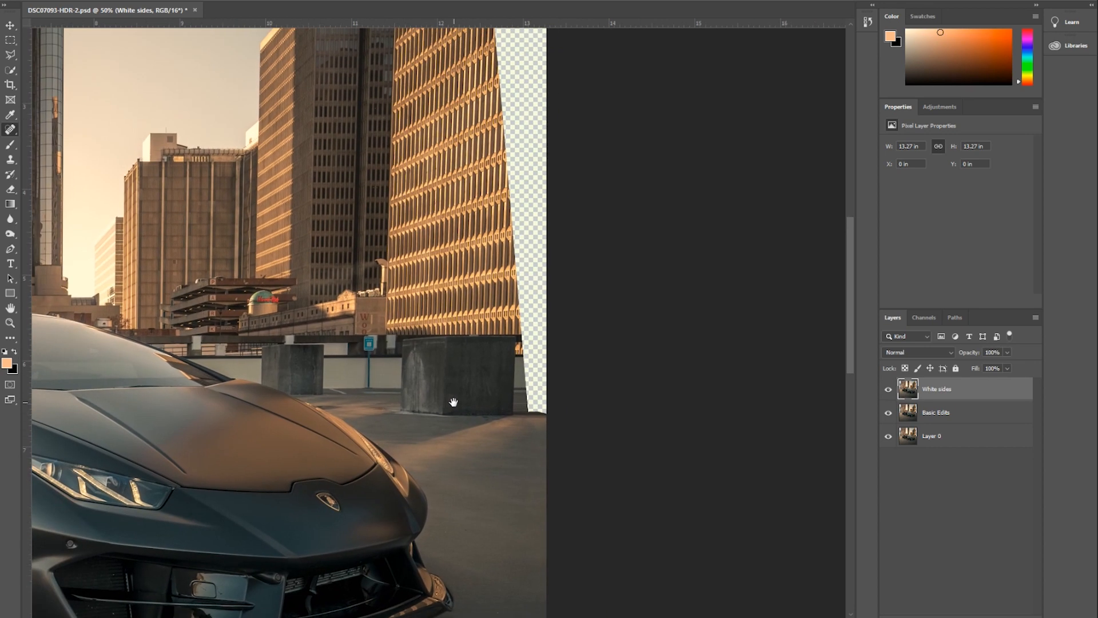
{"action": "left_click_drag", "start_coordinate": [495, 216], "coordinate": [456, 273]}
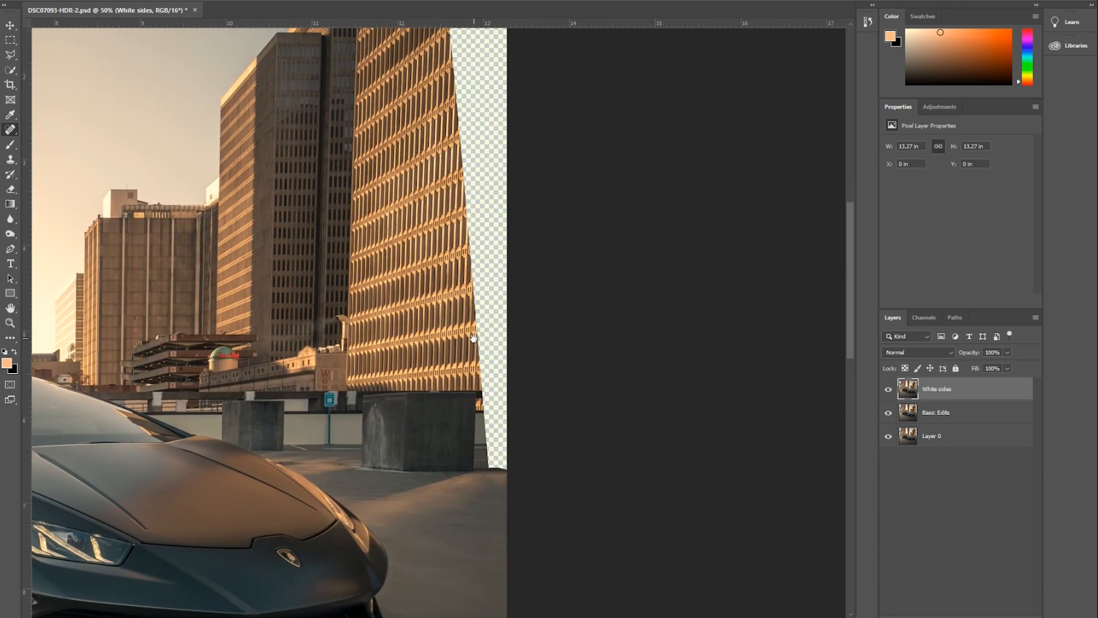
{"action": "left_click_drag", "start_coordinate": [471, 472], "coordinate": [423, 440]}
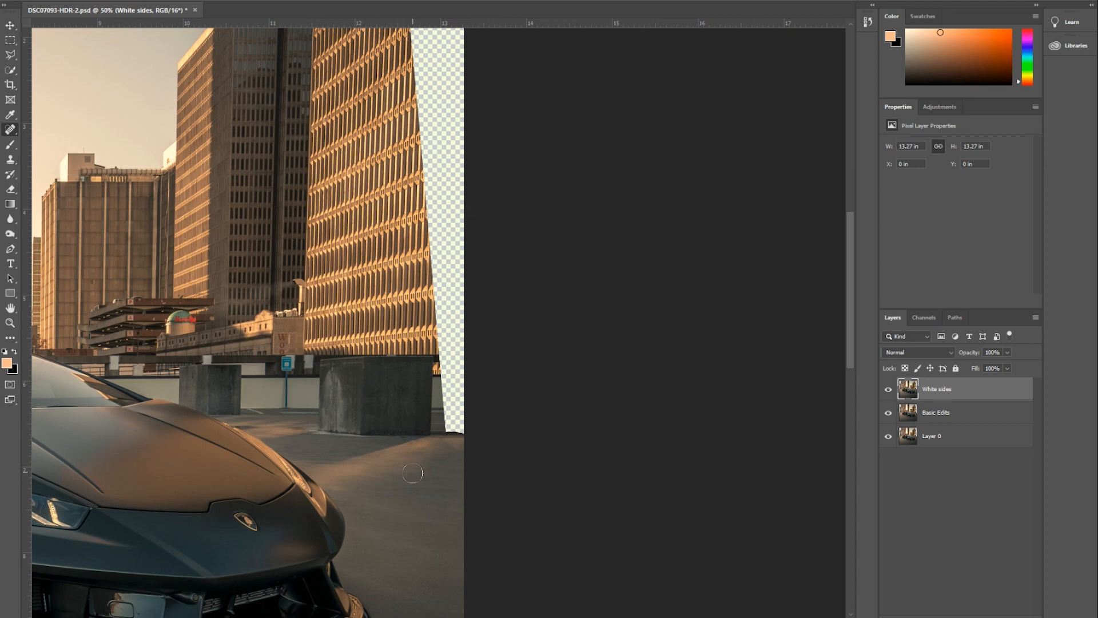
{"action": "left_click_drag", "start_coordinate": [474, 425], "coordinate": [438, 421]}
{"action": "mouse_move", "coordinate": [467, 507]}
{"action": "left_mouse_down"}
{"action": "mouse_move", "coordinate": [489, 342]}
{"action": "mouse_move", "coordinate": [466, 341]}
{"action": "left_mouse_up"}
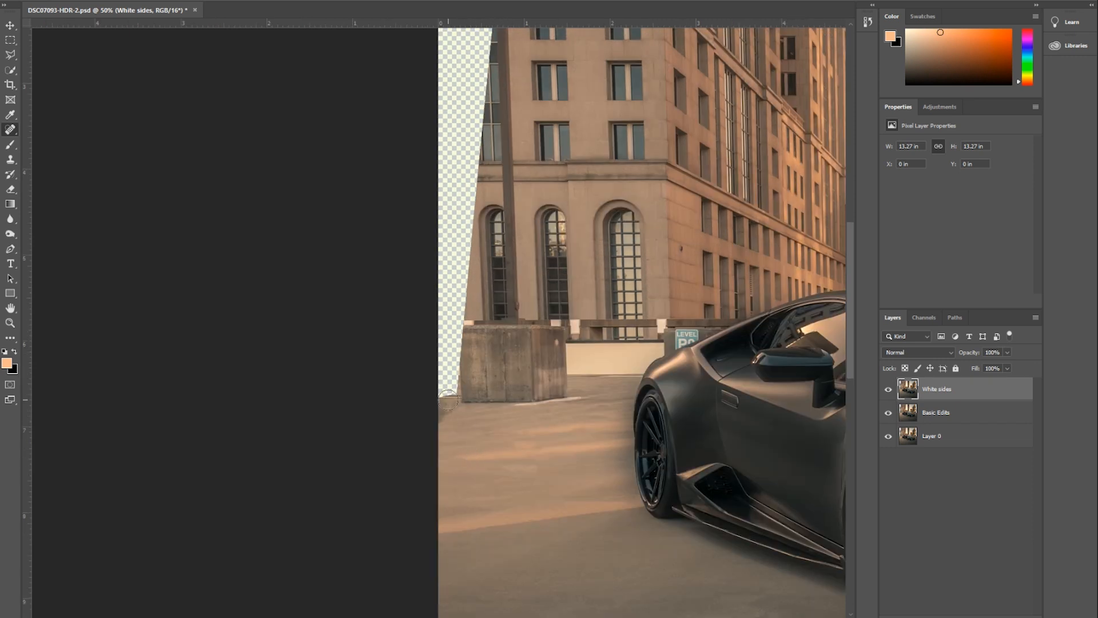
{"action": "left_click_drag", "start_coordinate": [444, 419], "coordinate": [429, 585]}
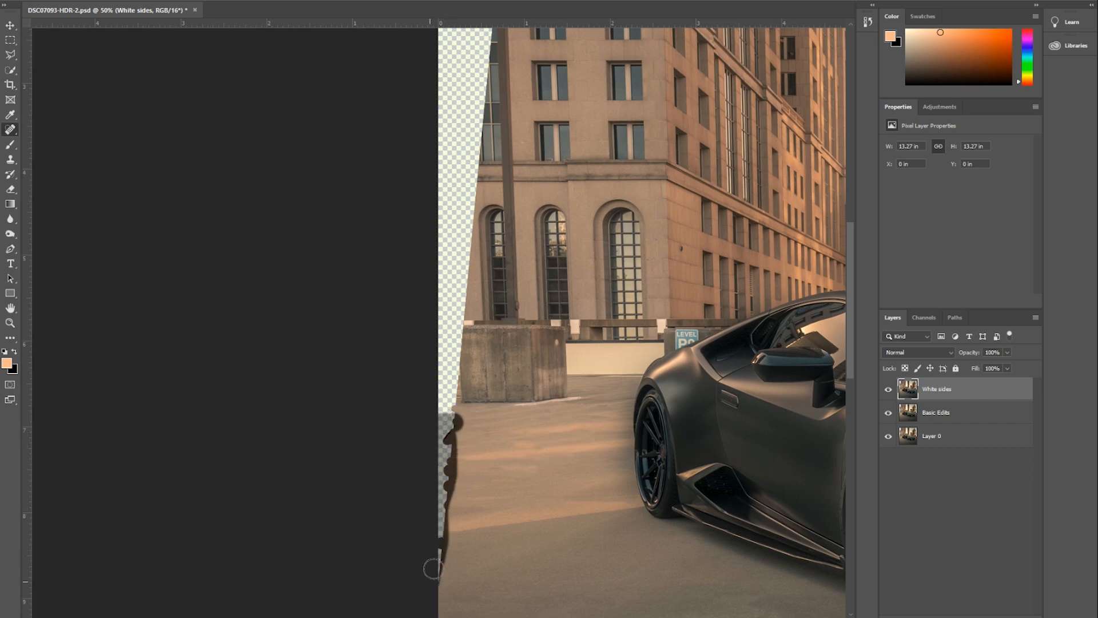
{"action": "scroll", "coordinate": [451, 515], "scroll_direction": "up", "scroll_amount": 3}
Try to heal the lower end of the transparent gap beside the left concrete block, undoing each attempt.
{"action": "left_click_drag", "start_coordinate": [438, 483], "coordinate": [441, 469]}
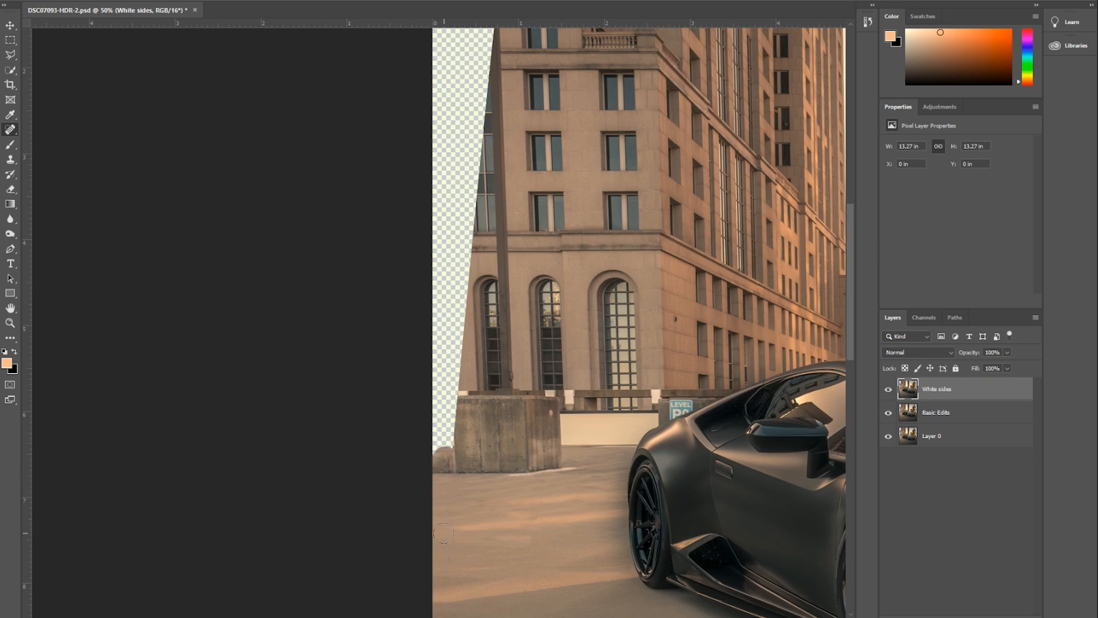
{"action": "key", "text": "ctrl+z"}
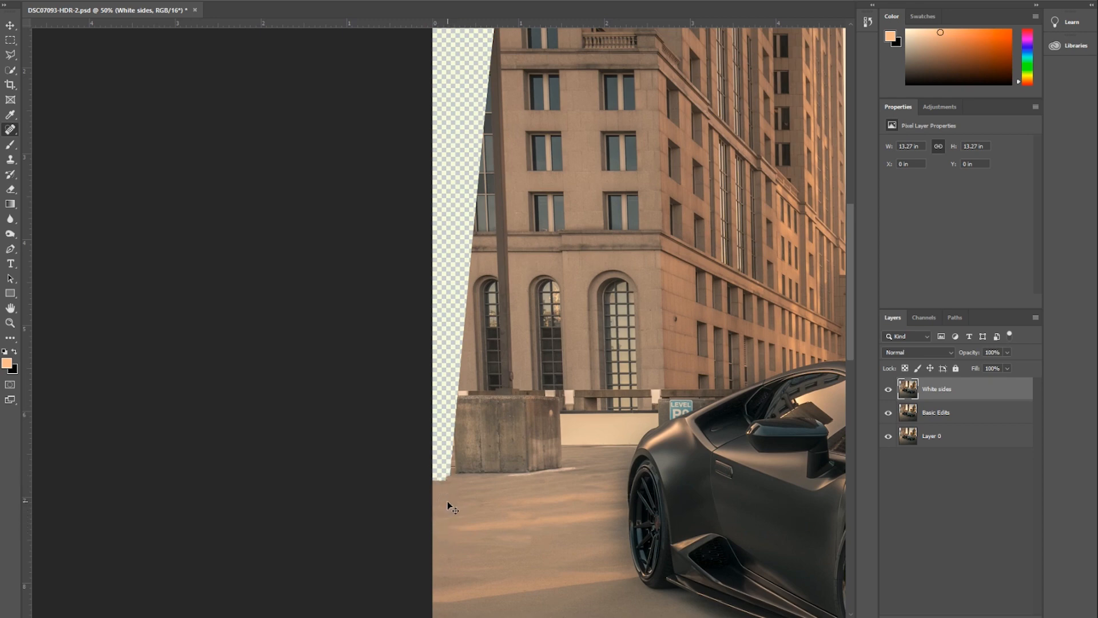
{"action": "key", "text": "ctrl+plus"}
{"action": "key", "text": "ctrl+plus"}
{"action": "key", "text": "ctrl+plus"}
{"action": "left_click_drag", "start_coordinate": [538, 596], "coordinate": [454, 92]}
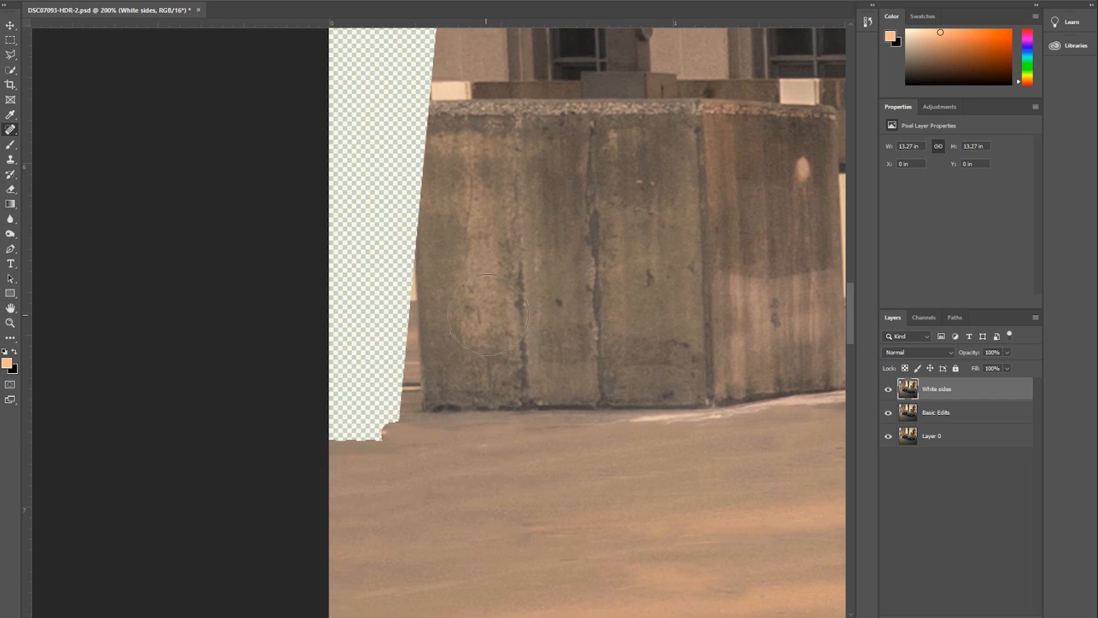
{"action": "mouse_move", "coordinate": [403, 449]}
{"action": "left_mouse_down"}
{"action": "mouse_move", "coordinate": [360, 417]}
{"action": "mouse_move", "coordinate": [351, 349]}
{"action": "mouse_move", "coordinate": [360, 320]}
{"action": "mouse_move", "coordinate": [356, 364]}
{"action": "left_mouse_up"}
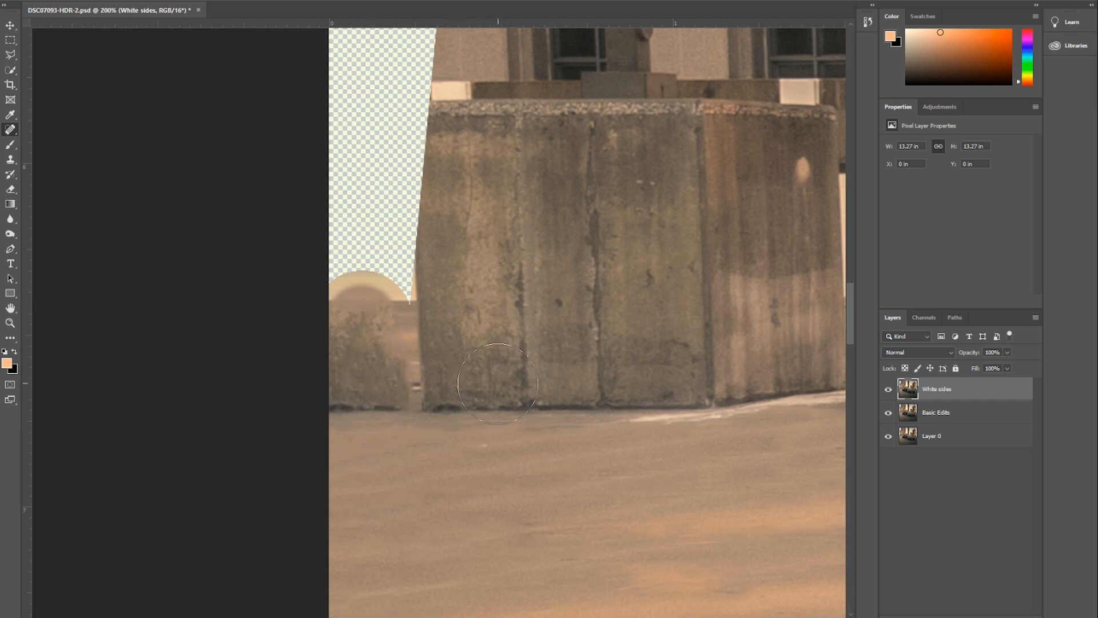
{"action": "key", "text": "ctrl+z"}
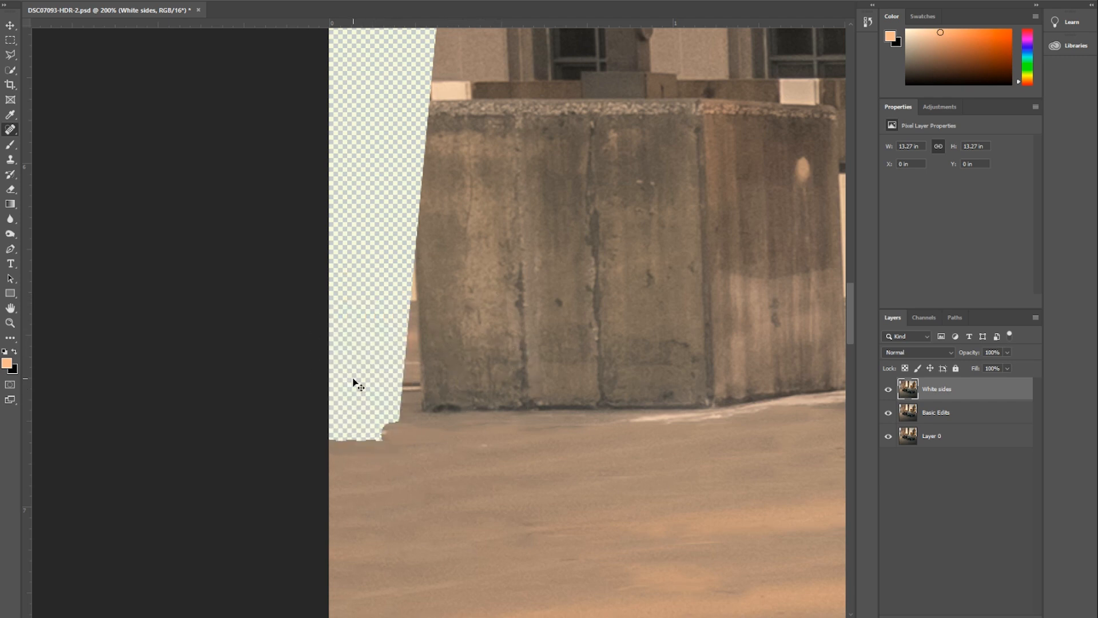
Inspect the remaining transparent gap beside the left concrete block and compare it with the whole photo.
{"action": "left_click_drag", "start_coordinate": [509, 405], "coordinate": [439, 396]}
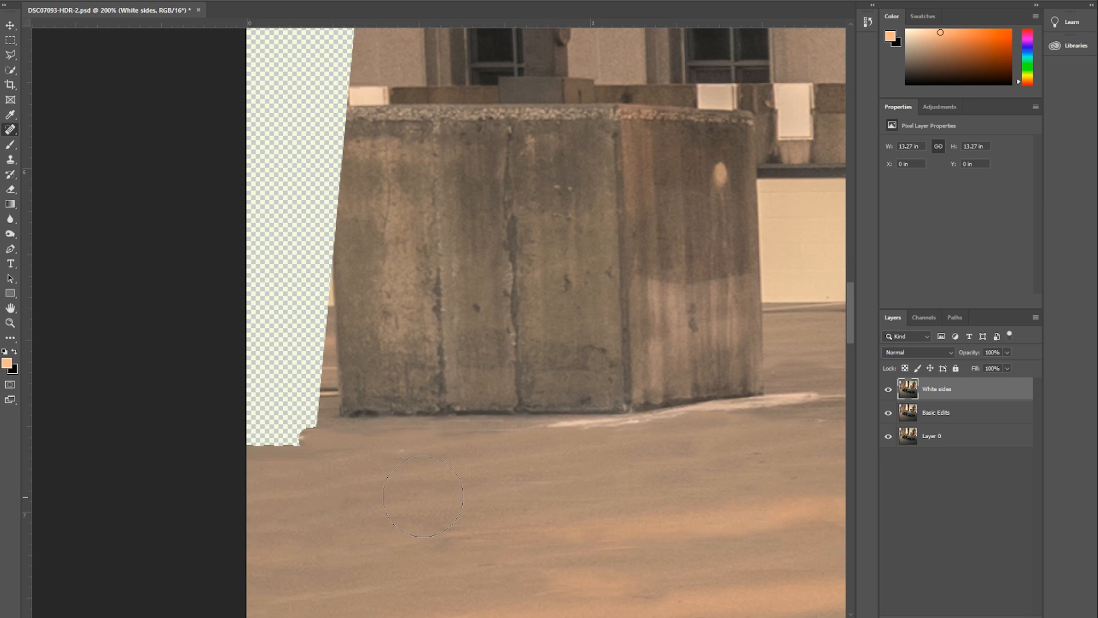
{"action": "key", "text": "ctrl+minus"}
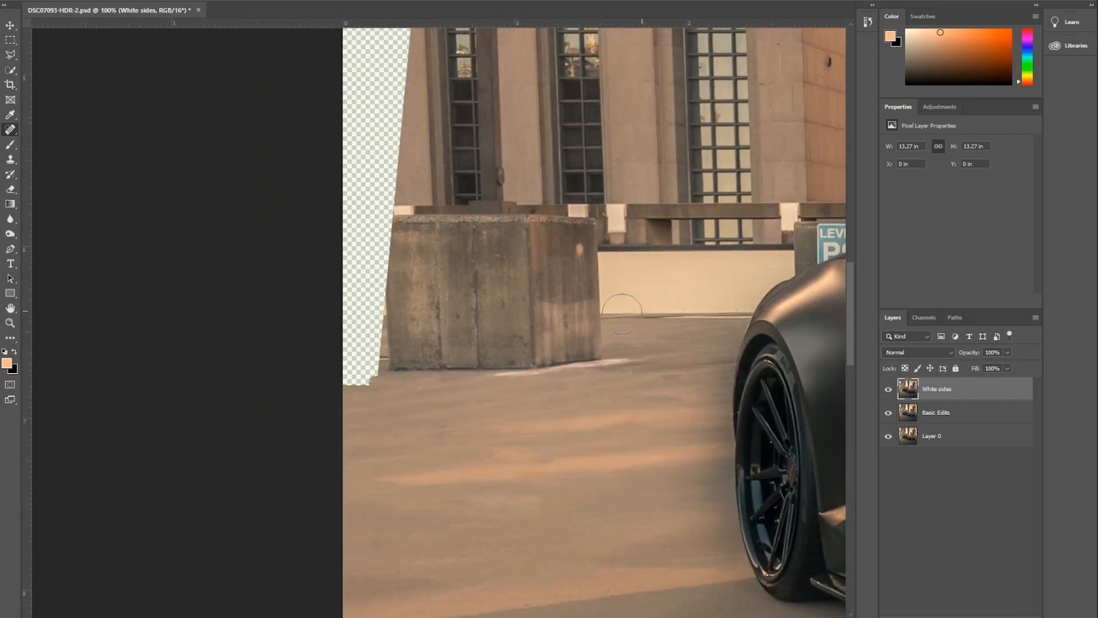
{"action": "left_click_drag", "start_coordinate": [467, 358], "coordinate": [420, 393]}
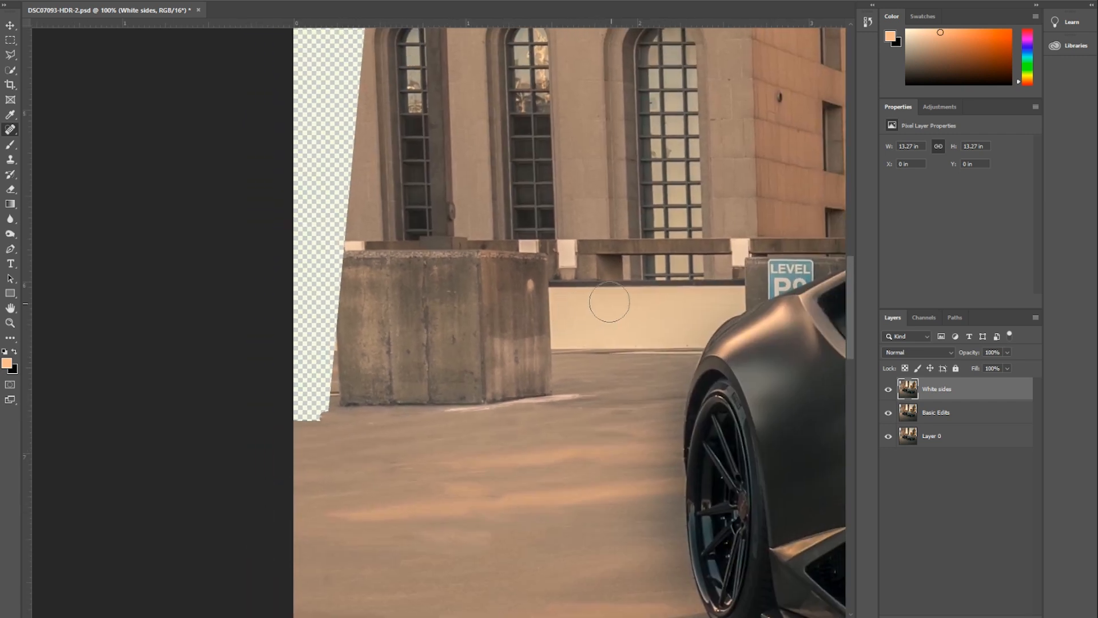
{"action": "left_click_drag", "start_coordinate": [623, 295], "coordinate": [769, 304]}
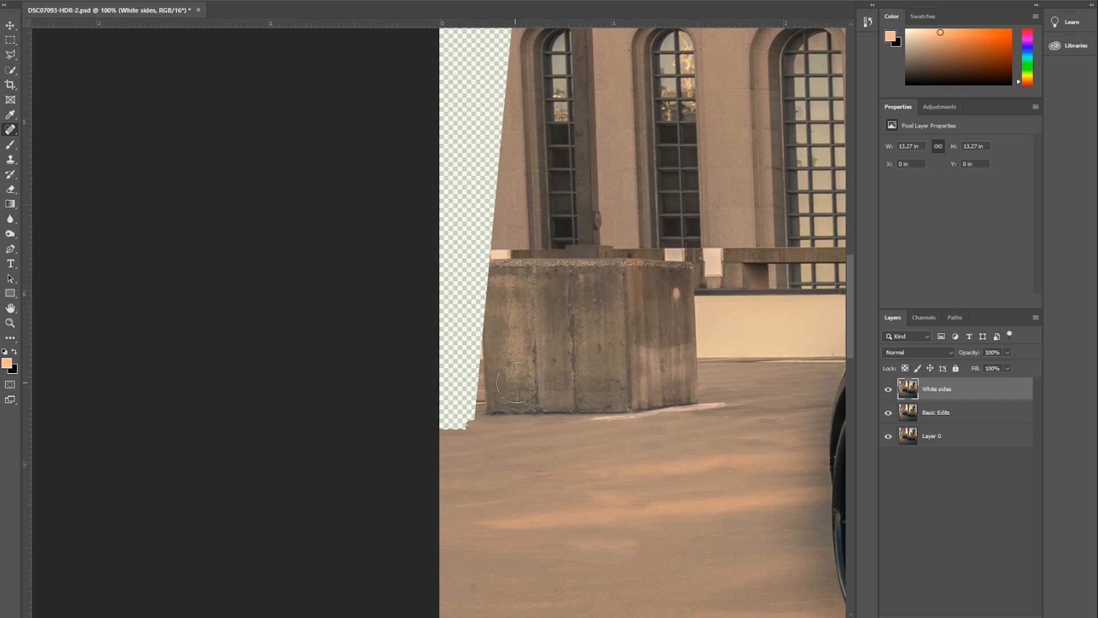
{"action": "left_click_drag", "start_coordinate": [633, 416], "coordinate": [401, 542]}
{"action": "key", "text": "ctrl+0"}
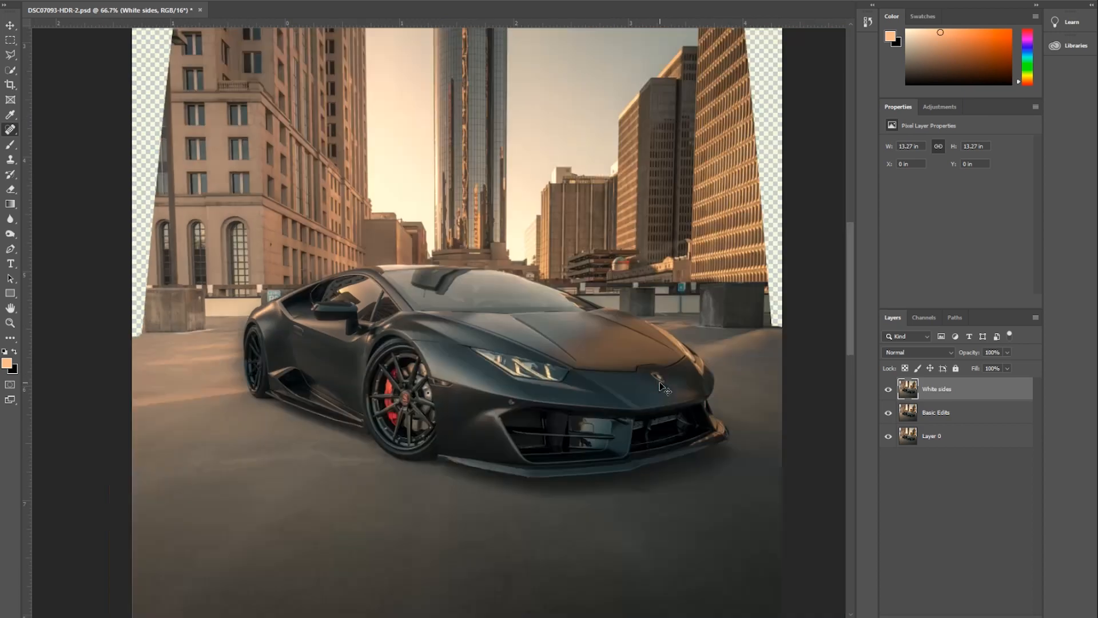
Select the transparent wedge beside the tall building on the right with the Magic Wand tool.
{"action": "key", "text": "ctrl+1"}
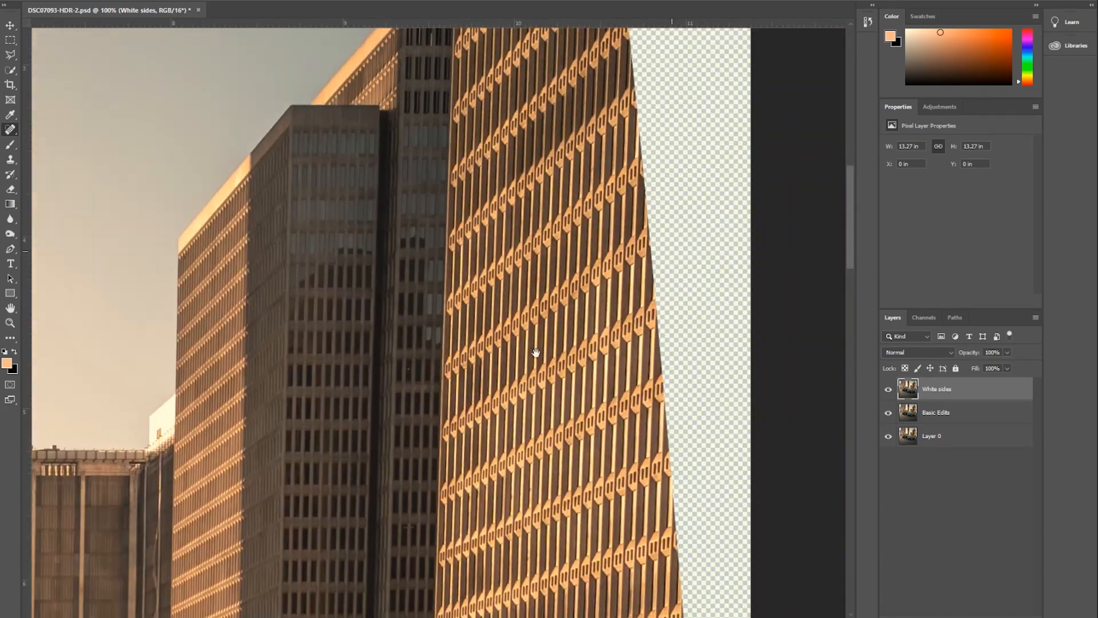
{"action": "left_click_drag", "start_coordinate": [536, 352], "coordinate": [422, 566]}
{"action": "left_click_drag", "start_coordinate": [539, 407], "coordinate": [493, 495]}
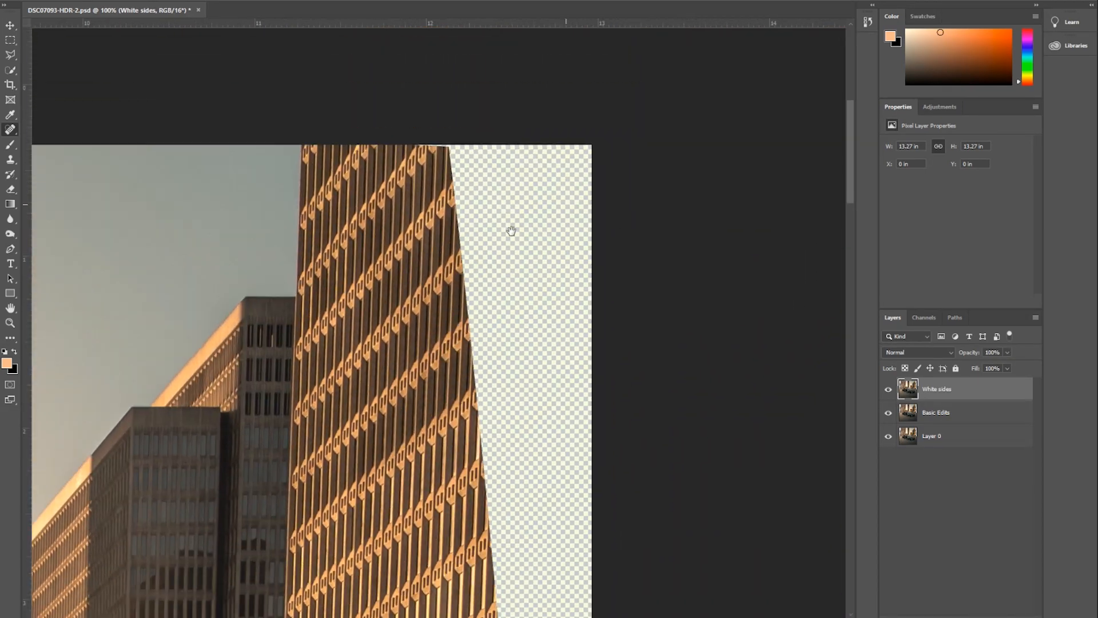
{"action": "left_click_drag", "start_coordinate": [509, 231], "coordinate": [505, 215]}
{"action": "left_click_drag", "start_coordinate": [462, 250], "coordinate": [475, 243]}
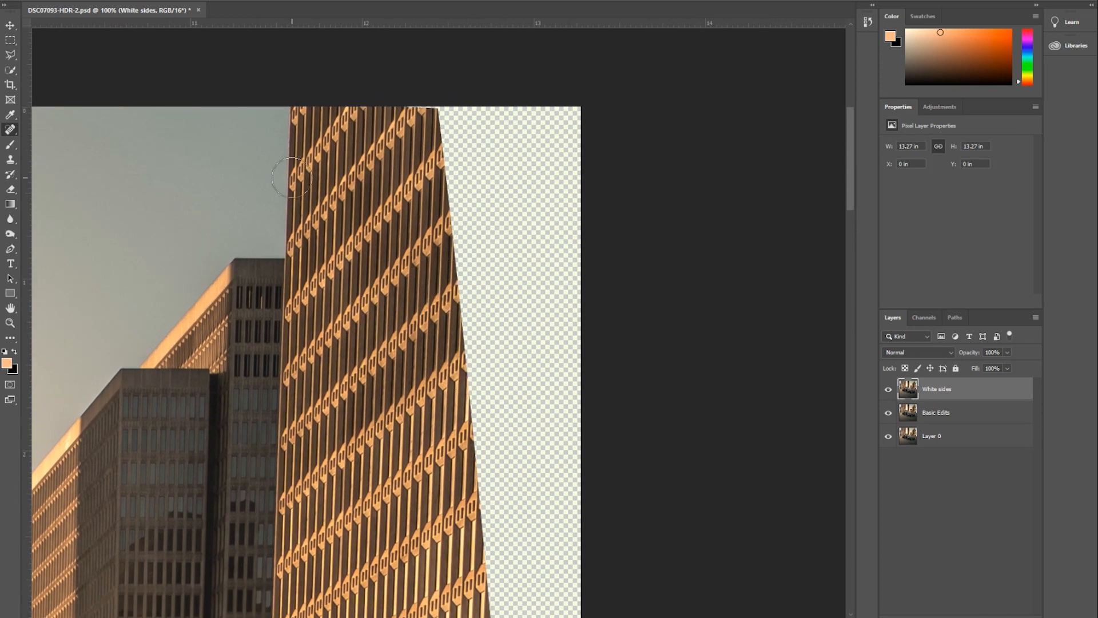
{"action": "left_click", "coordinate": [9, 73]}
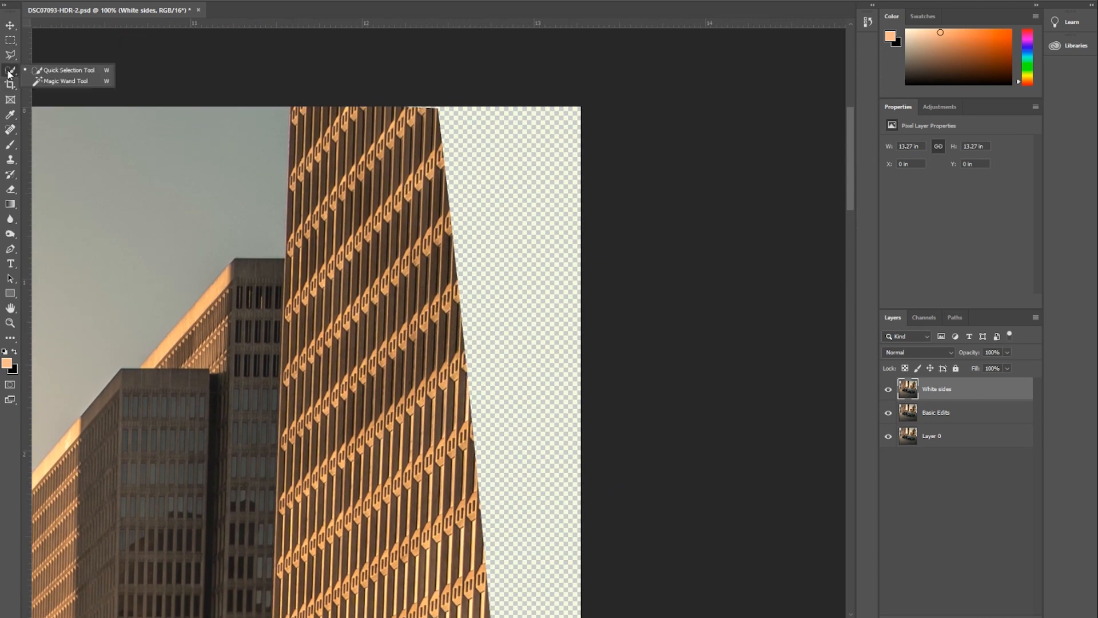
{"action": "left_click", "coordinate": [56, 78]}
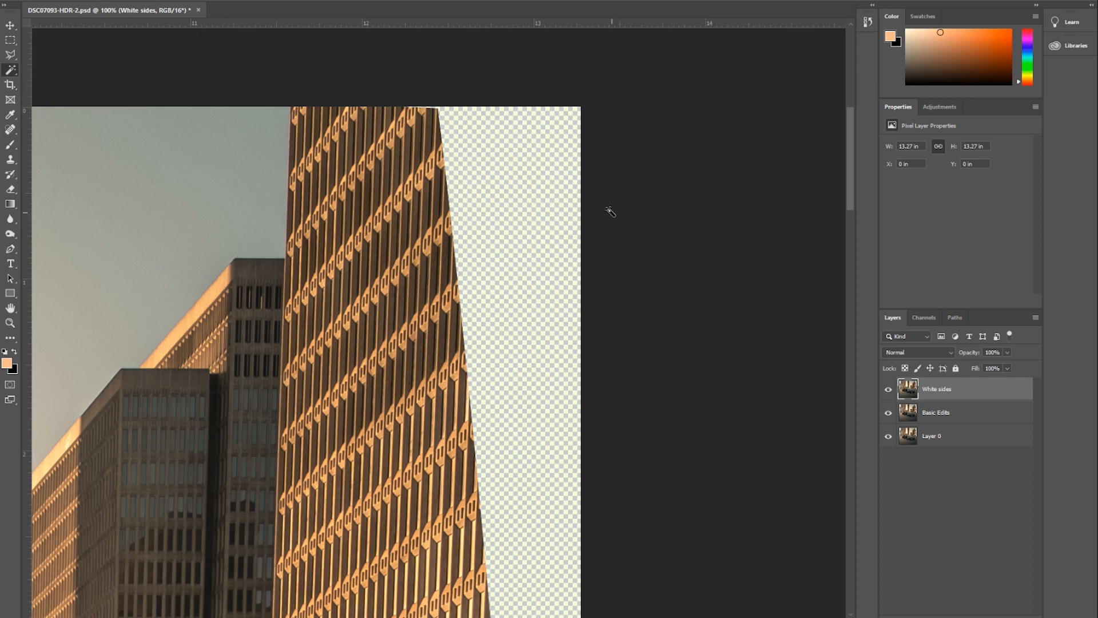
{"action": "left_click", "coordinate": [533, 170]}
{"action": "key", "text": "ctrl+minus"}
{"action": "left_click_drag", "start_coordinate": [582, 381], "coordinate": [583, 137]}
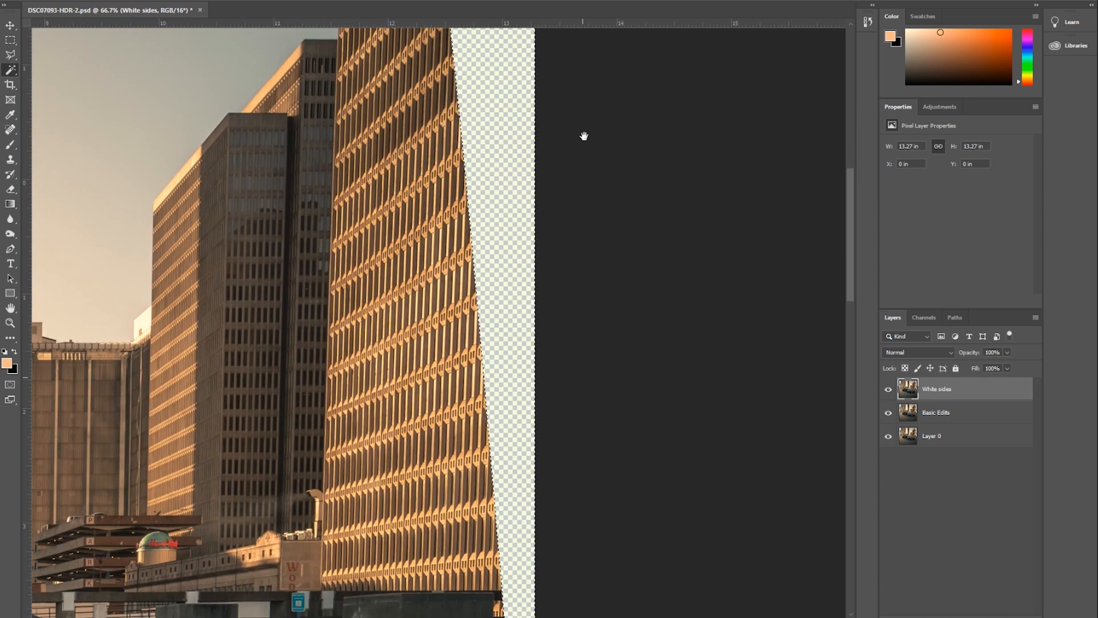
Fill the selected transparent wedge beside the tall building using Content-Aware contents, Normal mode and 100% opacity.
{"action": "left_click_drag", "start_coordinate": [608, 395], "coordinate": [587, 230]}
{"action": "left_click_drag", "start_coordinate": [563, 160], "coordinate": [586, 300]}
{"action": "left_click_drag", "start_coordinate": [601, 166], "coordinate": [587, 280]}
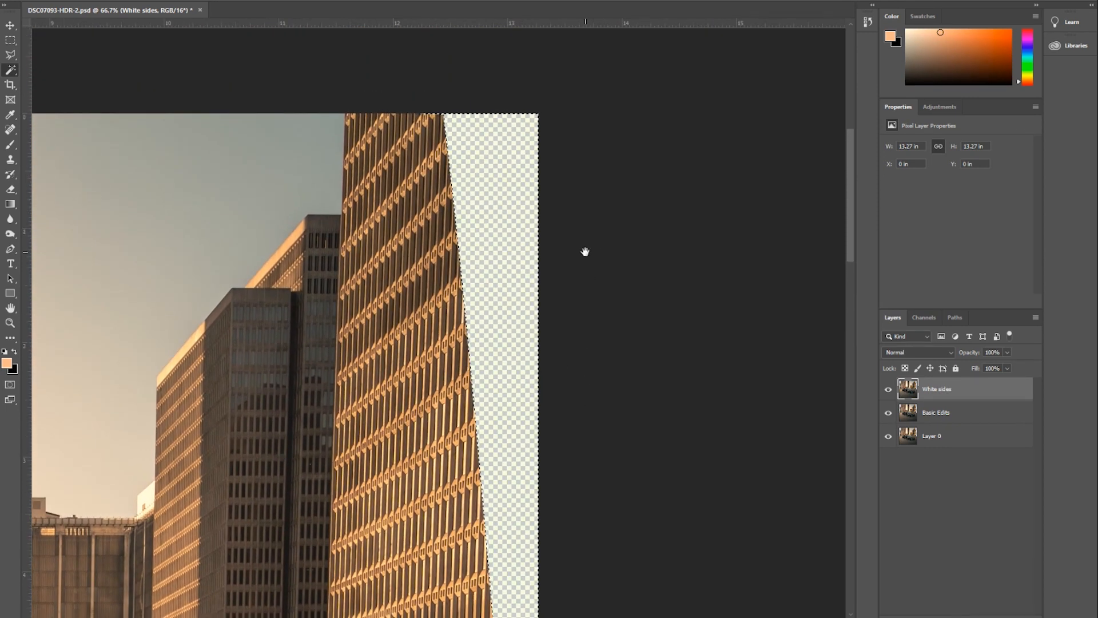
{"action": "key", "text": "ctrl+minus"}
{"action": "left_click_drag", "start_coordinate": [569, 346], "coordinate": [607, 234]}
{"action": "left_click_drag", "start_coordinate": [592, 153], "coordinate": [597, 215]}
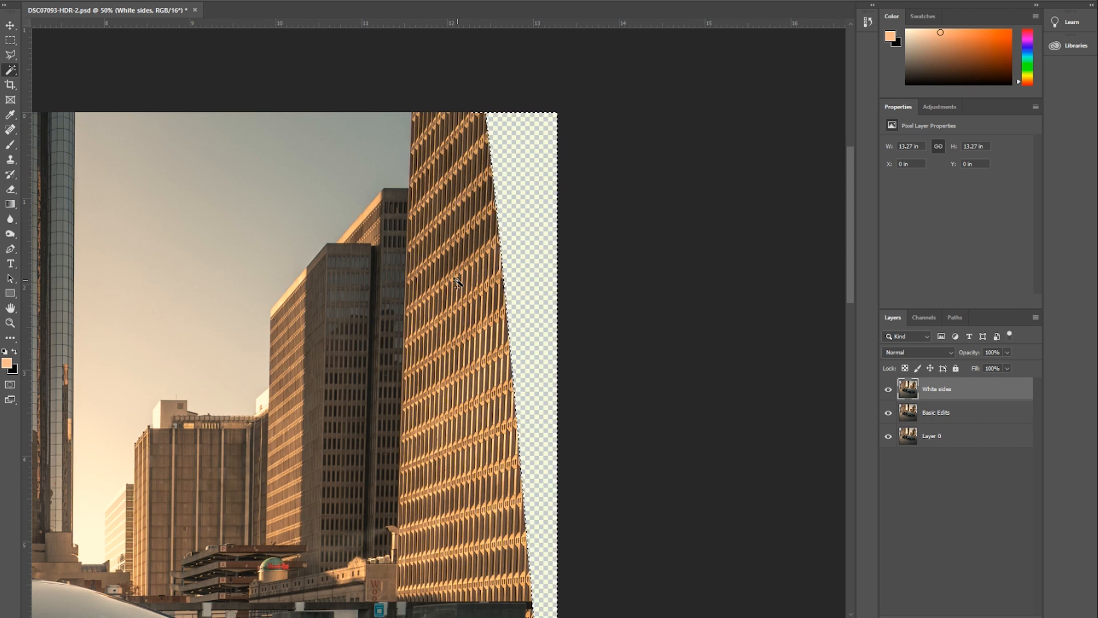
{"action": "key", "text": "shift+BackSpace"}
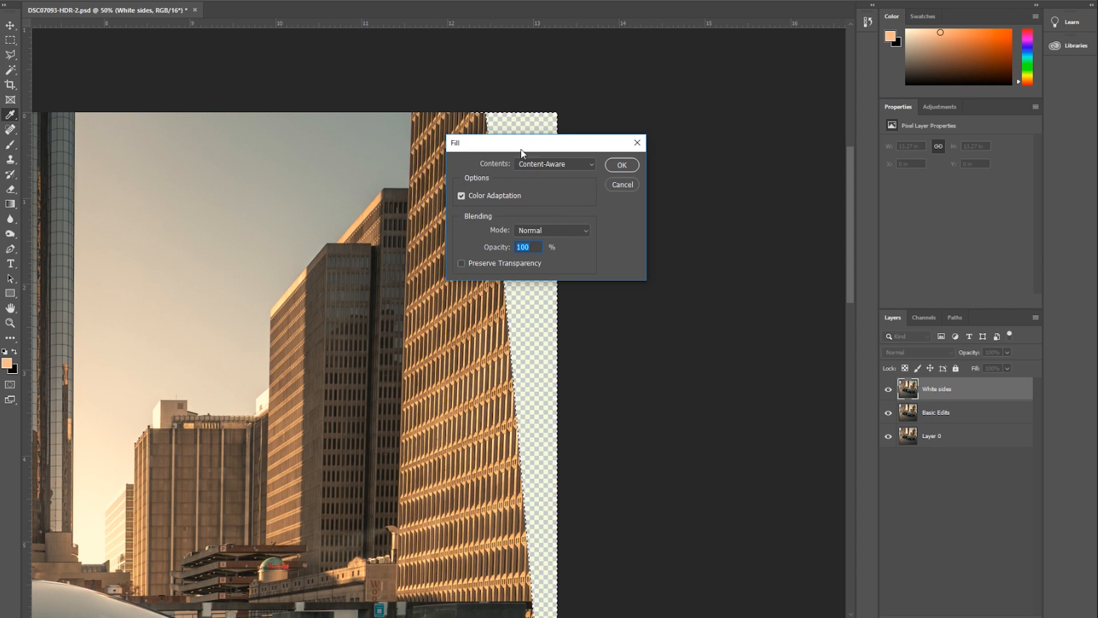
{"action": "left_click", "coordinate": [548, 169]}
{"action": "left_click", "coordinate": [575, 210]}
{"action": "left_click_drag", "start_coordinate": [576, 136], "coordinate": [753, 149]}
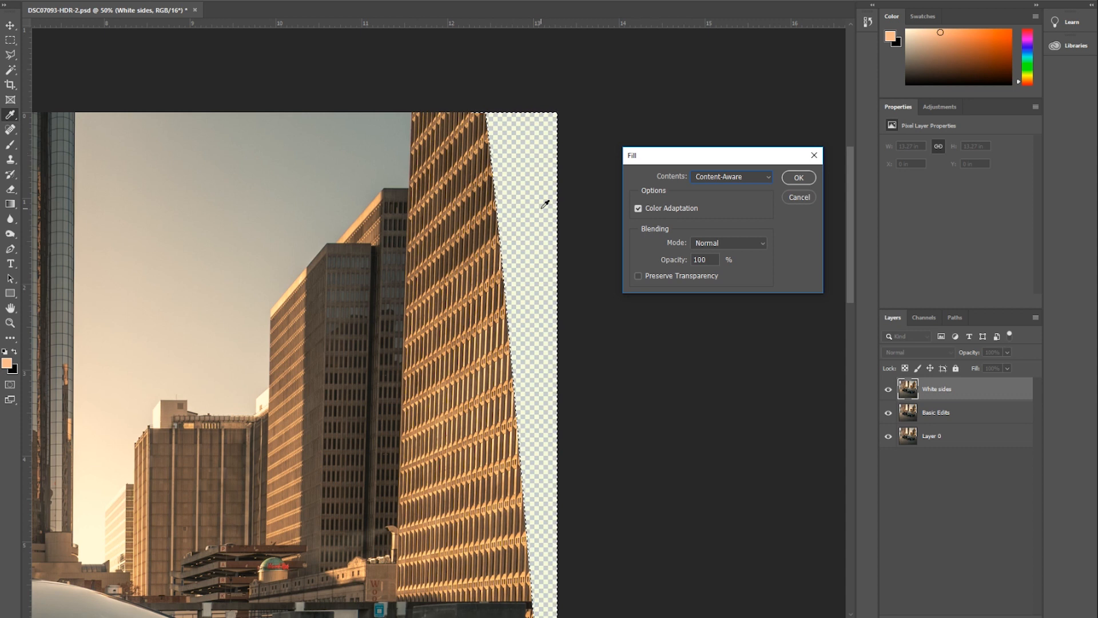
{"action": "left_click_drag", "start_coordinate": [733, 154], "coordinate": [703, 155]}
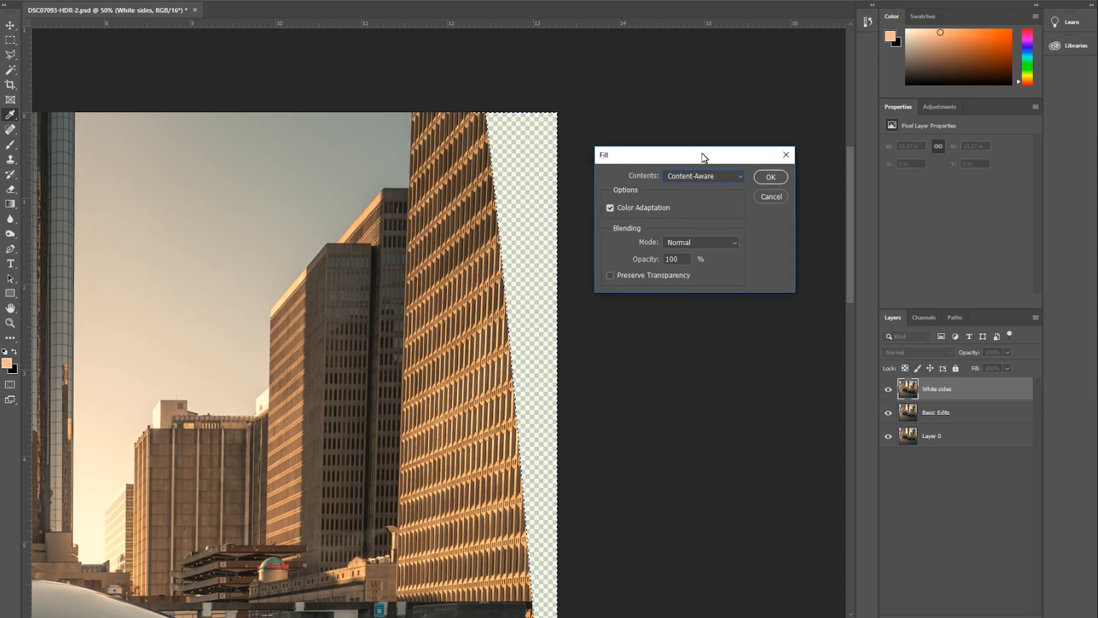
{"action": "left_click", "coordinate": [772, 178]}
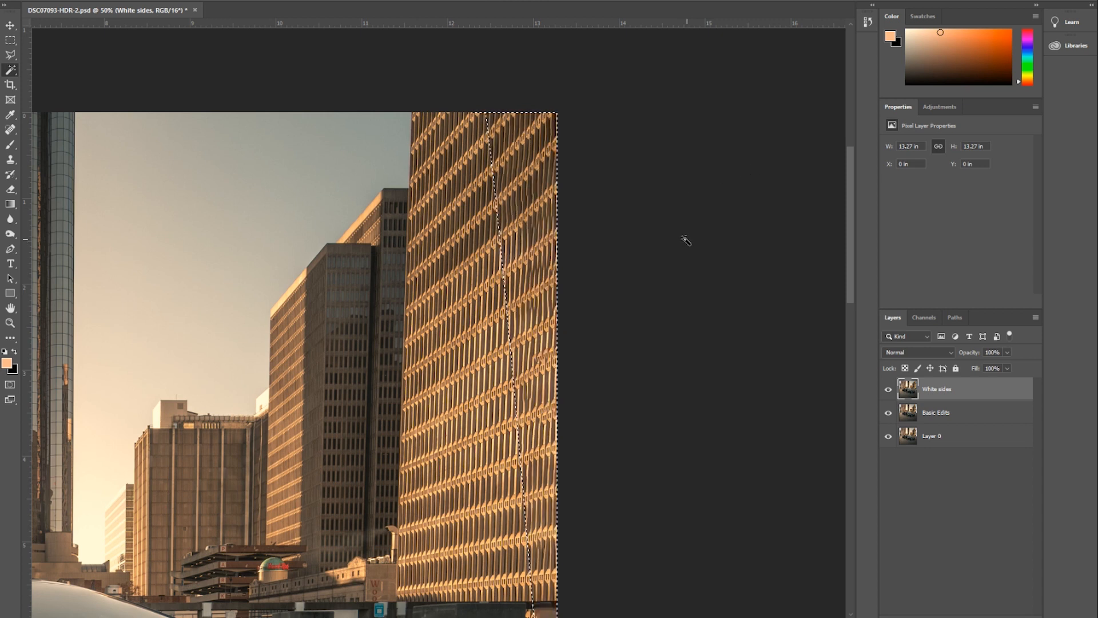
Examine the filled facade of the tall building and its seam along the selection edge up close.
{"action": "key", "text": "ctrl+plus"}
{"action": "key", "text": "ctrl+plus"}
{"action": "key", "text": "ctrl+plus"}
{"action": "left_click_drag", "start_coordinate": [622, 265], "coordinate": [503, 396]}
{"action": "left_click_drag", "start_coordinate": [532, 306], "coordinate": [526, 348]}
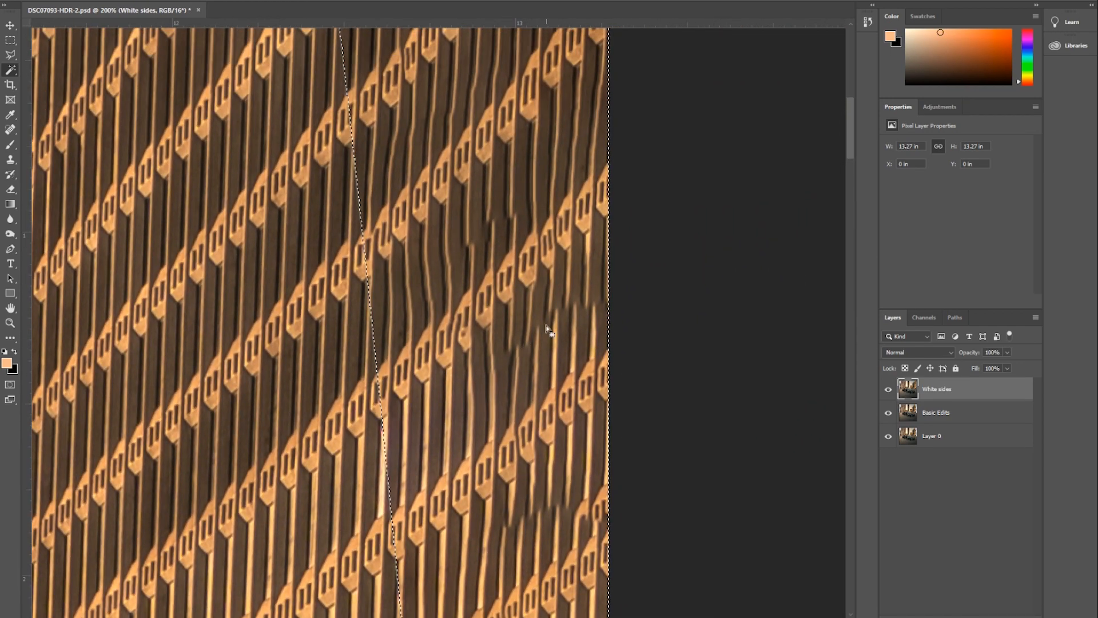
{"action": "left_click_drag", "start_coordinate": [571, 157], "coordinate": [578, 314]}
{"action": "left_click_drag", "start_coordinate": [551, 64], "coordinate": [559, 257]}
{"action": "left_click_drag", "start_coordinate": [610, 388], "coordinate": [583, 257]}
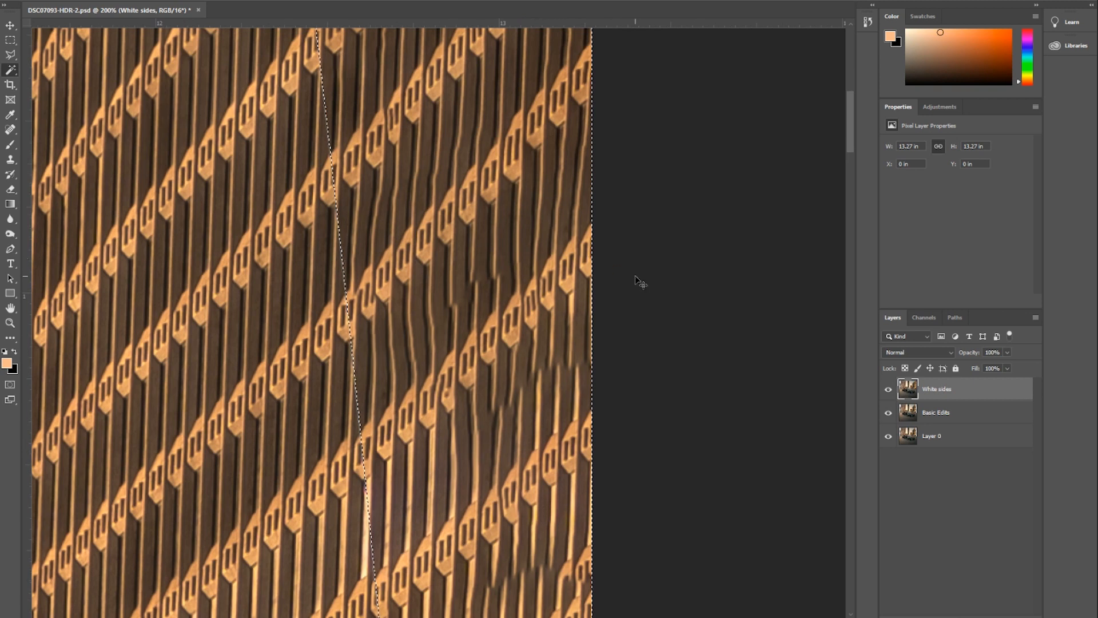
Run the Content-Aware fill two more times on the selected strip of the tall building, and clear the selection.
{"action": "key", "text": "ctrl+minus"}
{"action": "key", "text": "ctrl+minus"}
{"action": "key", "text": "shift+F5"}
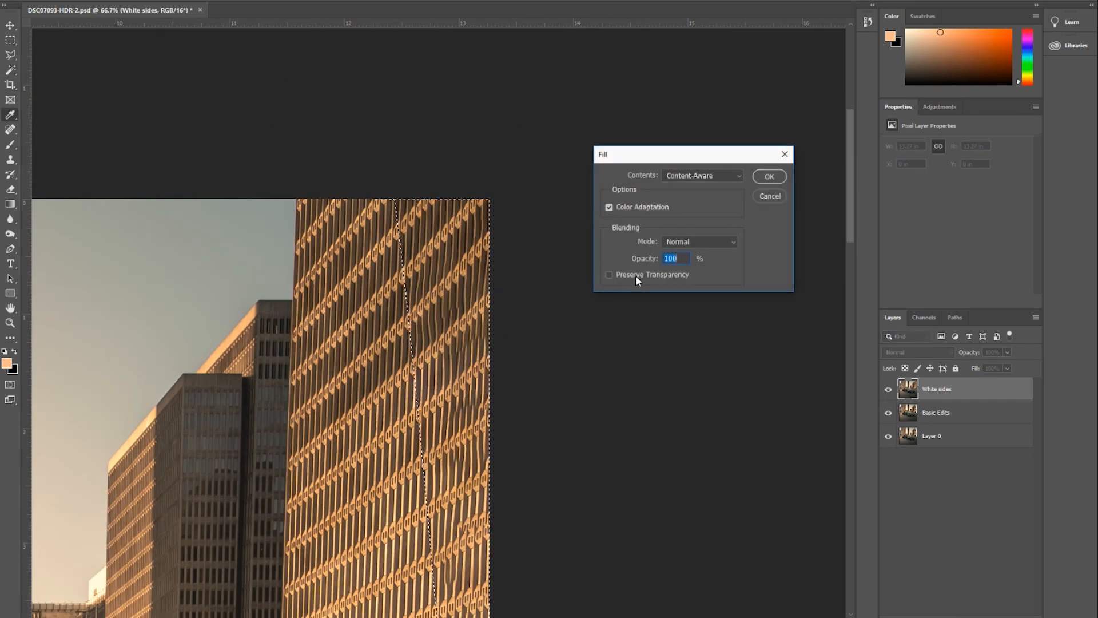
{"action": "left_click", "coordinate": [770, 174]}
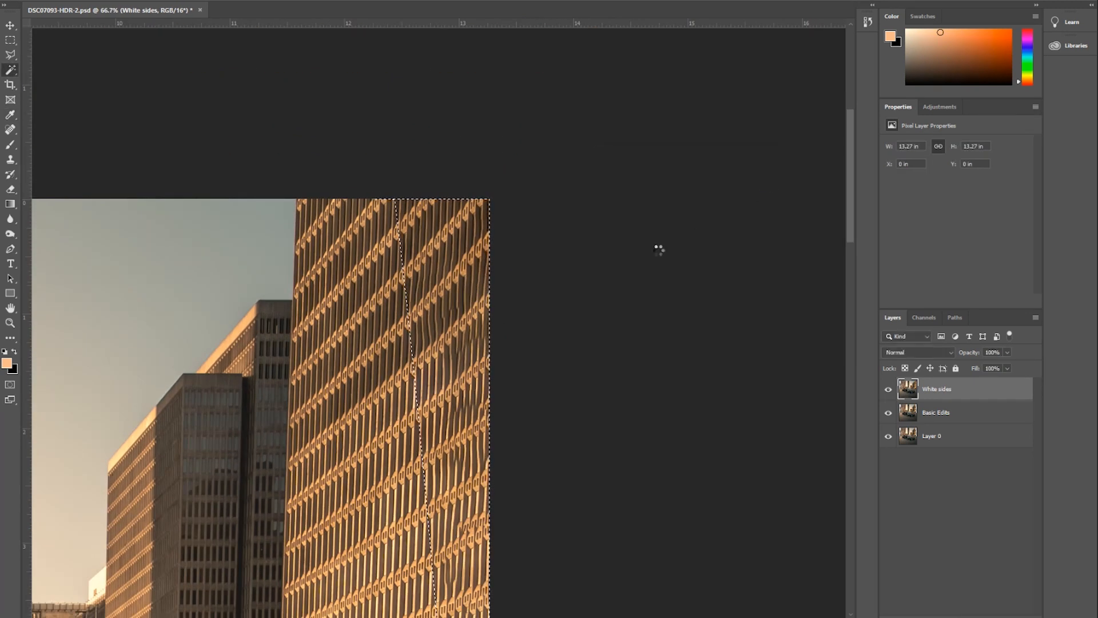
{"action": "left_click_drag", "start_coordinate": [558, 378], "coordinate": [553, 189]}
{"action": "key", "text": "shift+F5"}
{"action": "key", "text": "Return"}
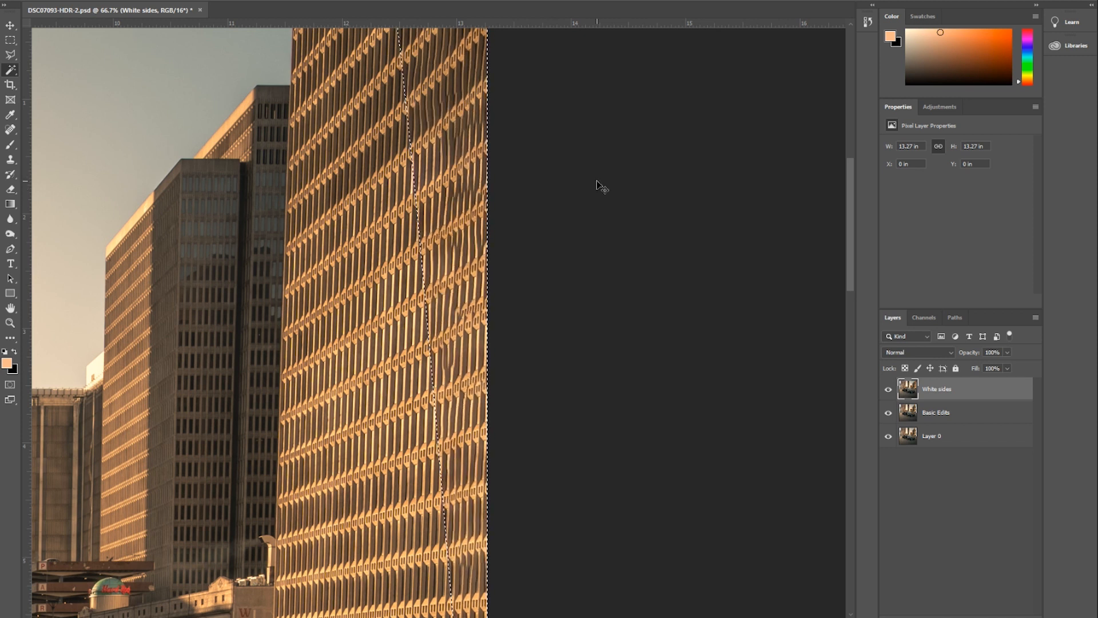
{"action": "left_click", "coordinate": [49, 1]}
{"action": "left_click", "coordinate": [68, 5]}
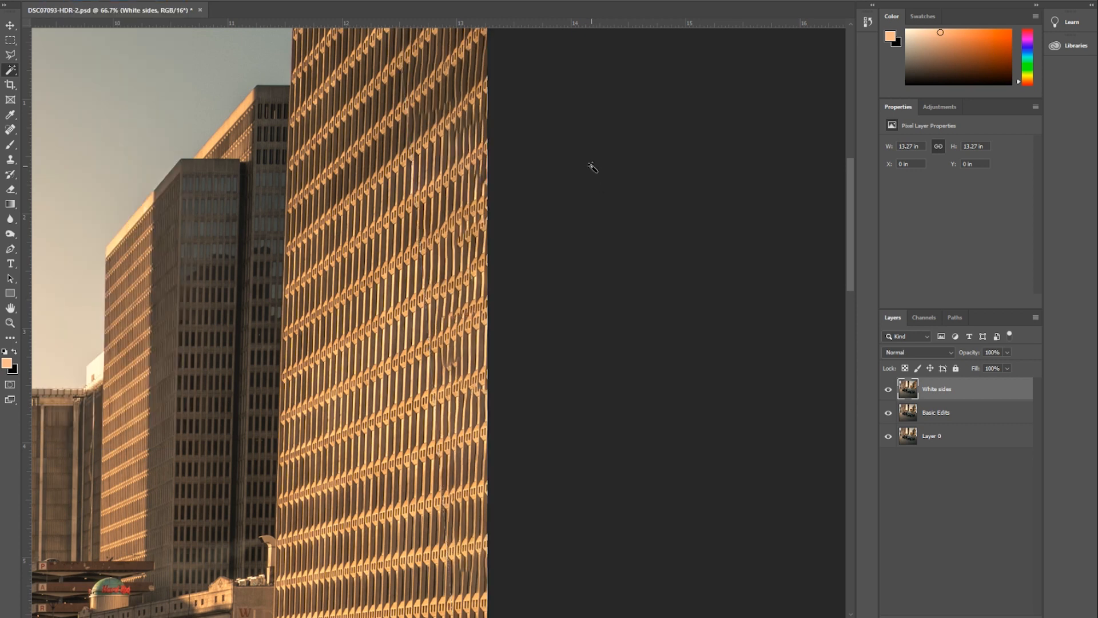
Inspect the refilled strip of the tall building from top to bottom, checking the seam and the window pattern.
{"action": "left_click_drag", "start_coordinate": [495, 236], "coordinate": [550, 287]}
{"action": "left_click_drag", "start_coordinate": [507, 341], "coordinate": [497, 308]}
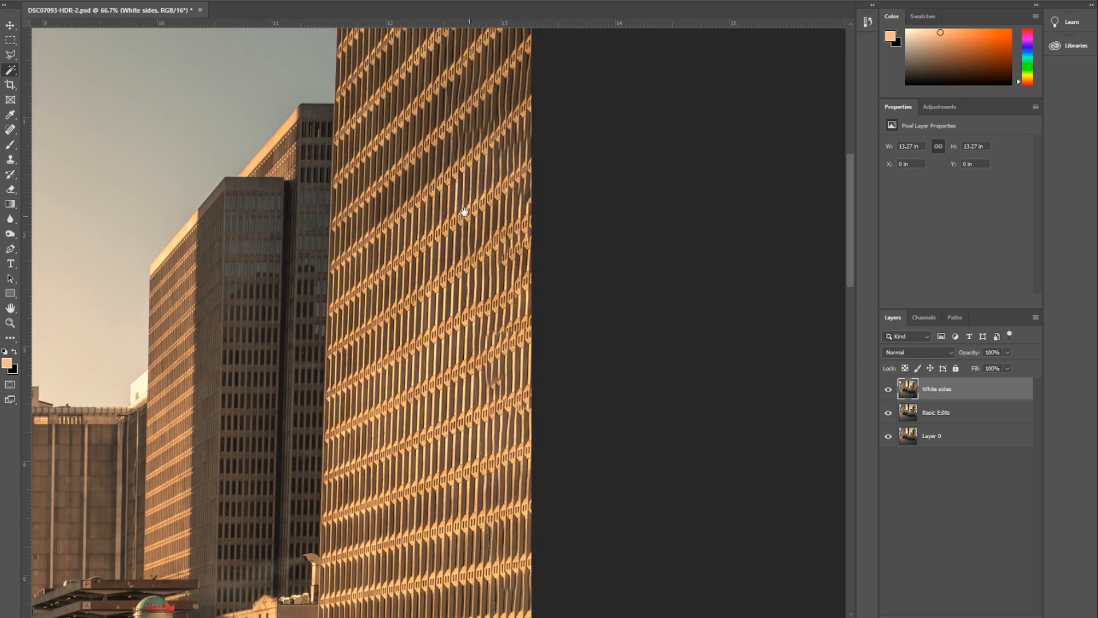
{"action": "left_click_drag", "start_coordinate": [479, 250], "coordinate": [505, 317]}
{"action": "scroll", "coordinate": [514, 337], "scroll_direction": "down", "scroll_amount": 4}
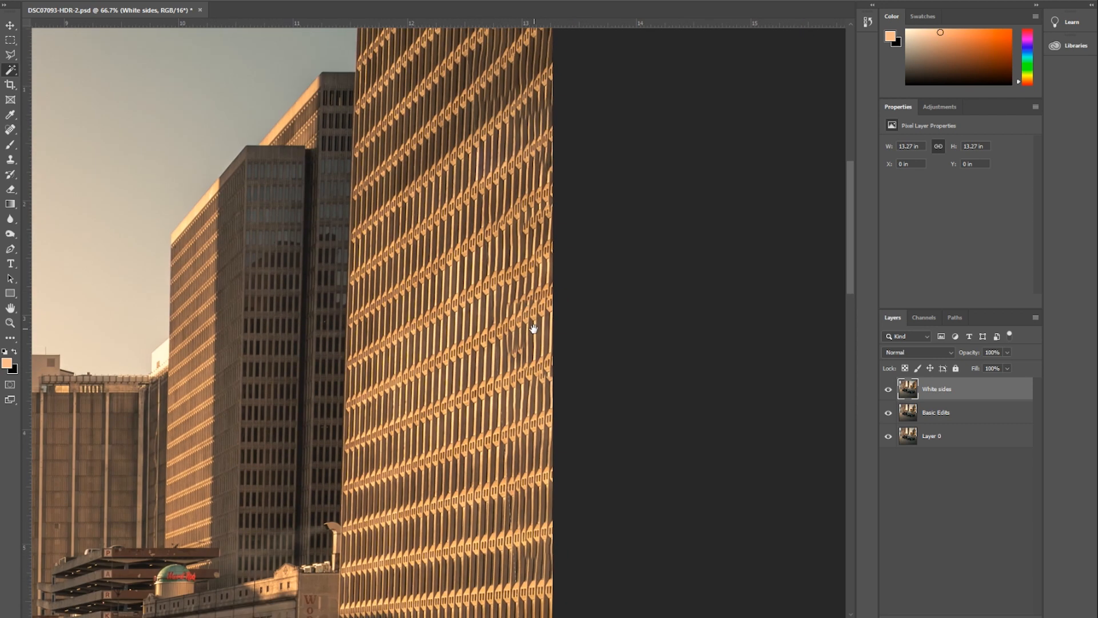
{"action": "left_click_drag", "start_coordinate": [437, 316], "coordinate": [515, 314]}
{"action": "key", "text": "ctrl+plus"}
{"action": "key", "text": "ctrl+plus"}
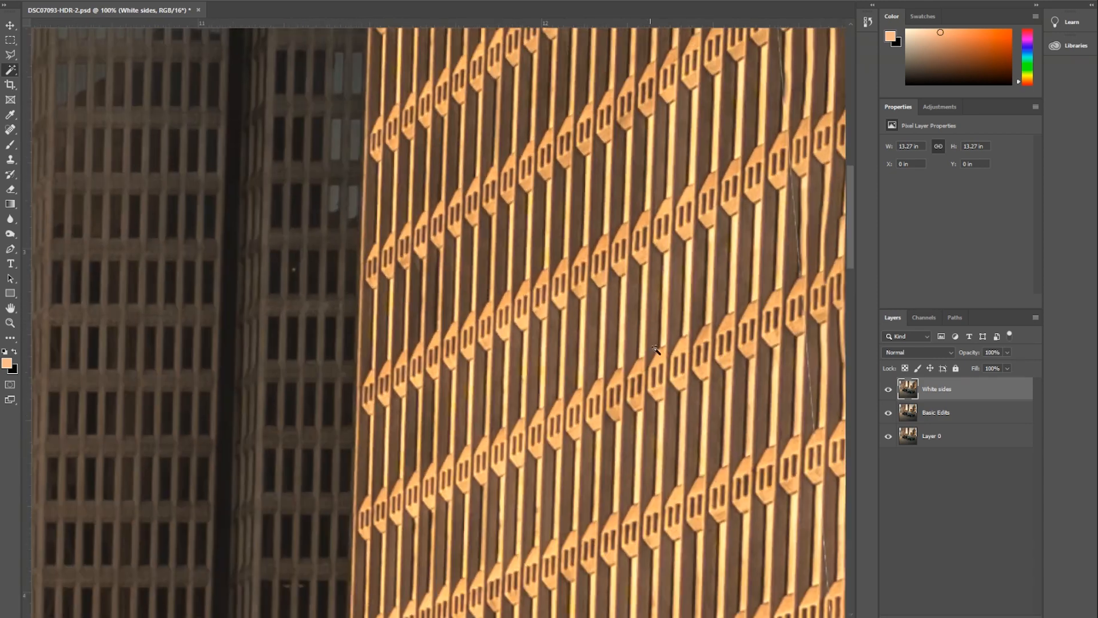
{"action": "left_click_drag", "start_coordinate": [658, 351], "coordinate": [365, 286]}
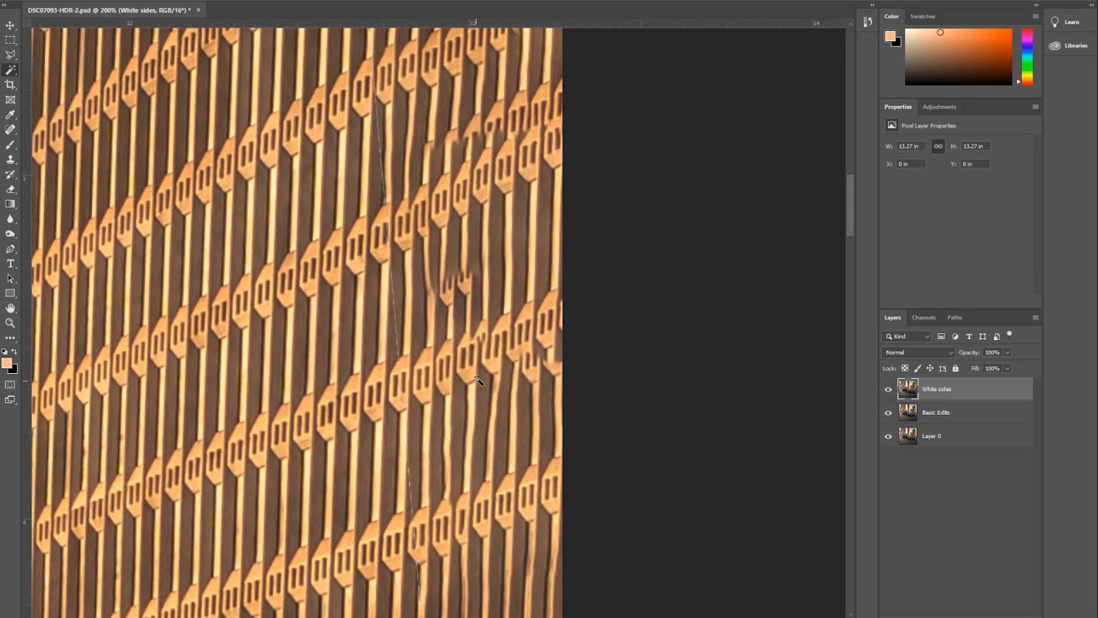
{"action": "left_click_drag", "start_coordinate": [402, 139], "coordinate": [421, 215]}
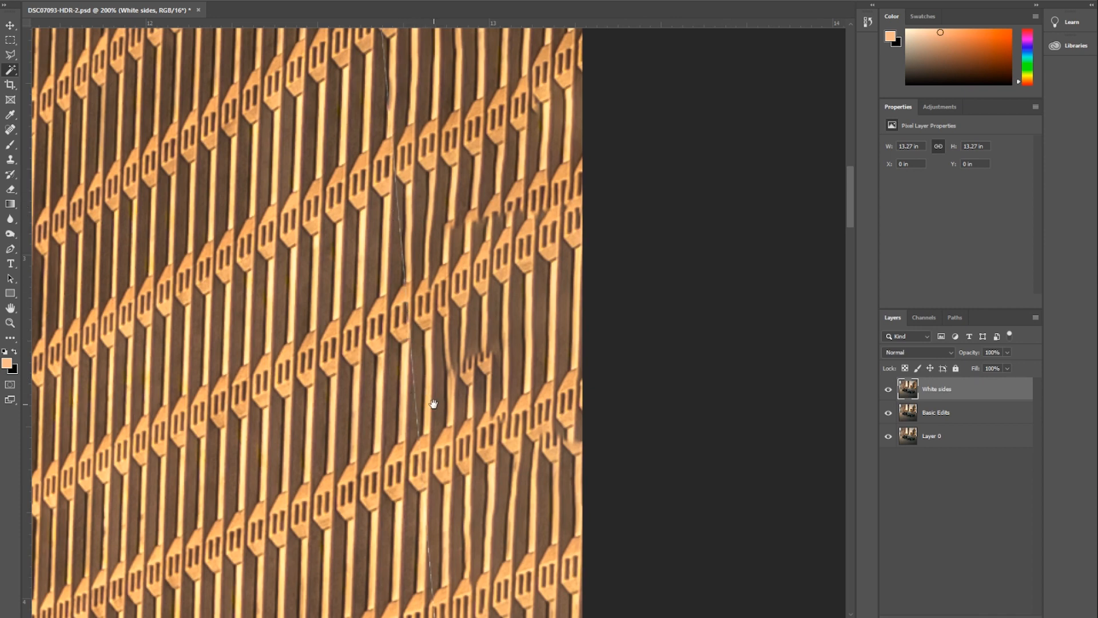
{"action": "left_click_drag", "start_coordinate": [439, 259], "coordinate": [446, 401]}
{"action": "left_click_drag", "start_coordinate": [431, 209], "coordinate": [434, 343]}
{"action": "left_click_drag", "start_coordinate": [431, 304], "coordinate": [417, 314]}
{"action": "left_click_drag", "start_coordinate": [409, 232], "coordinate": [408, 269]}
{"action": "left_click_drag", "start_coordinate": [372, 179], "coordinate": [424, 274]}
{"action": "left_click_drag", "start_coordinate": [413, 337], "coordinate": [378, 189]}
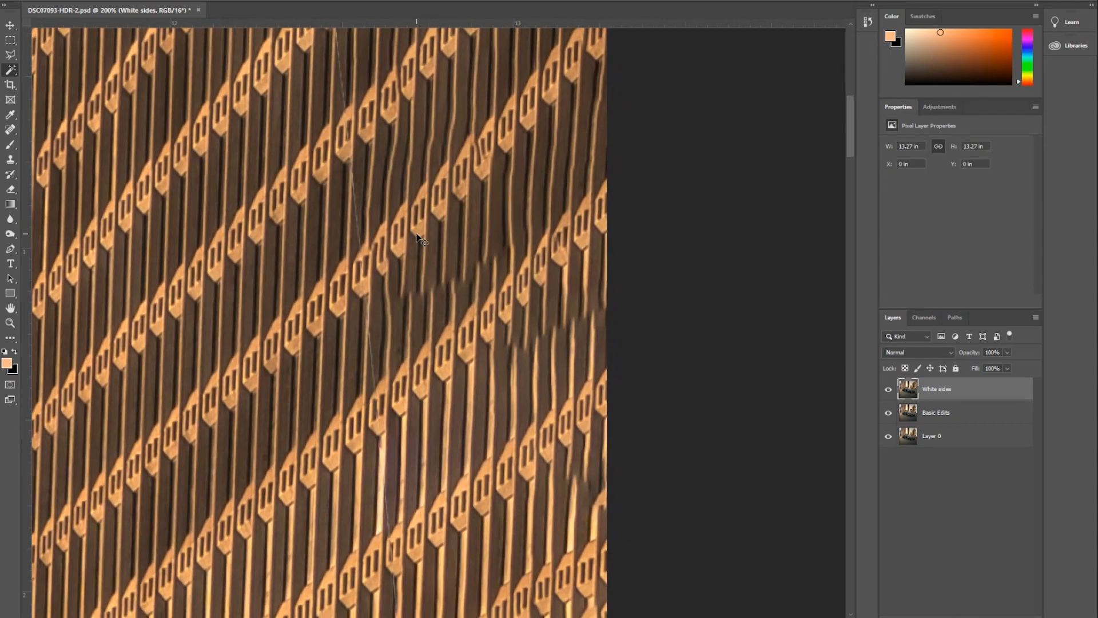
Undo the deselection and the Content-Aware fills on the tall building's transparent wedge.
{"action": "key", "text": "ctrl+0"}
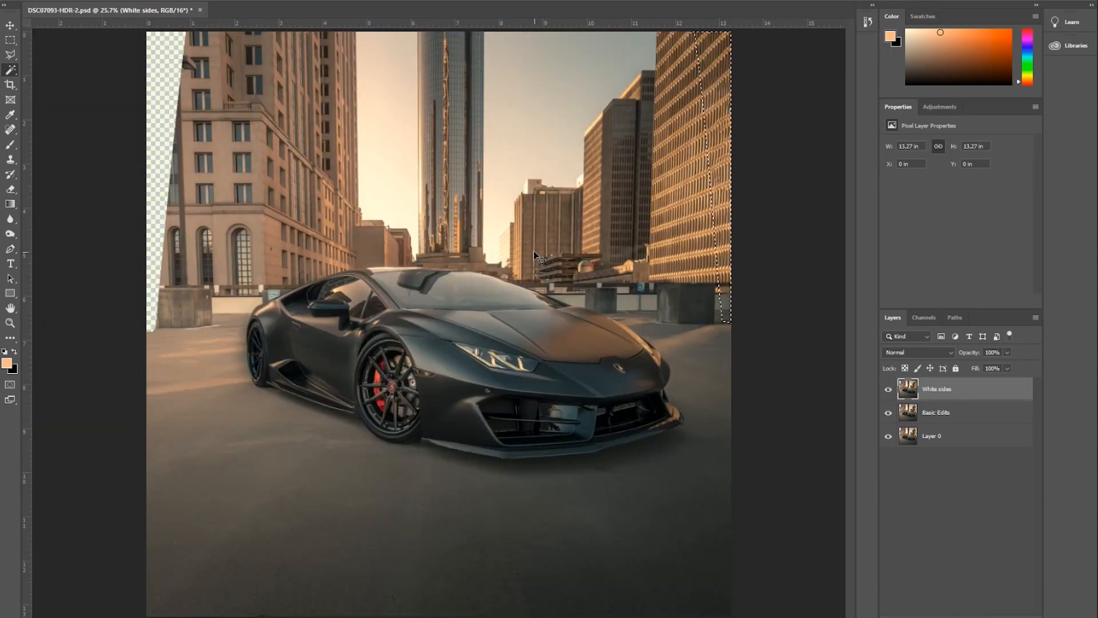
{"action": "key", "text": "Delete"}
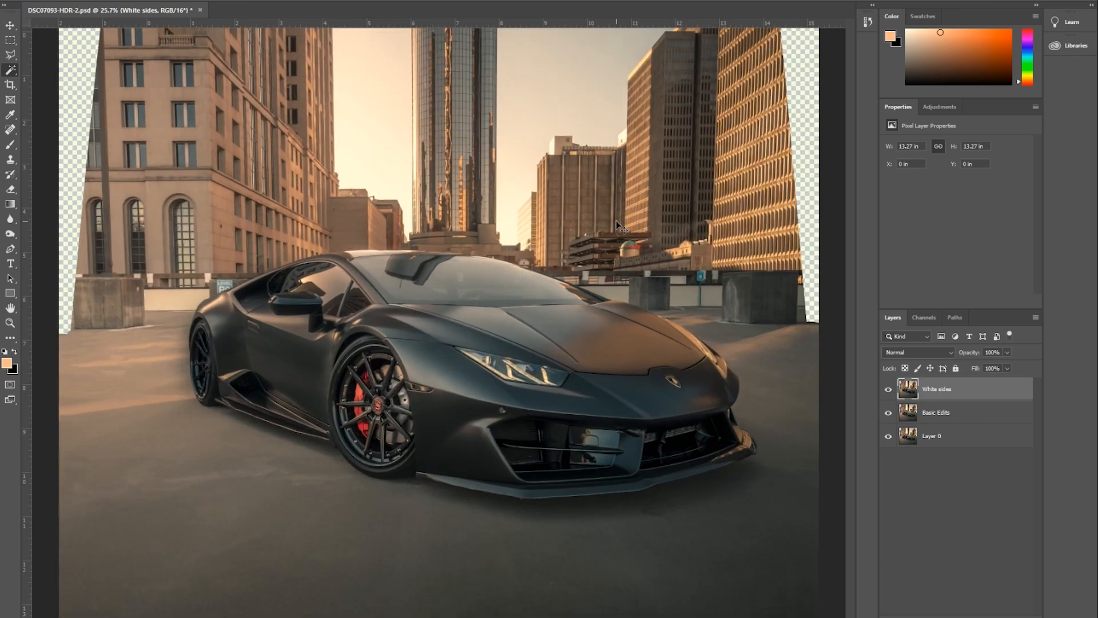
Expand the selection of the transparent wedge by 10 pixels so it overlaps the tall building's edge.
{"action": "key", "text": "ctrl+plus"}
{"action": "key", "text": "ctrl+plus"}
{"action": "left_click_drag", "start_coordinate": [616, 220], "coordinate": [355, 387]}
{"action": "left_click_drag", "start_coordinate": [372, 284], "coordinate": [363, 259]}
{"action": "key", "text": "ctrl+plus"}
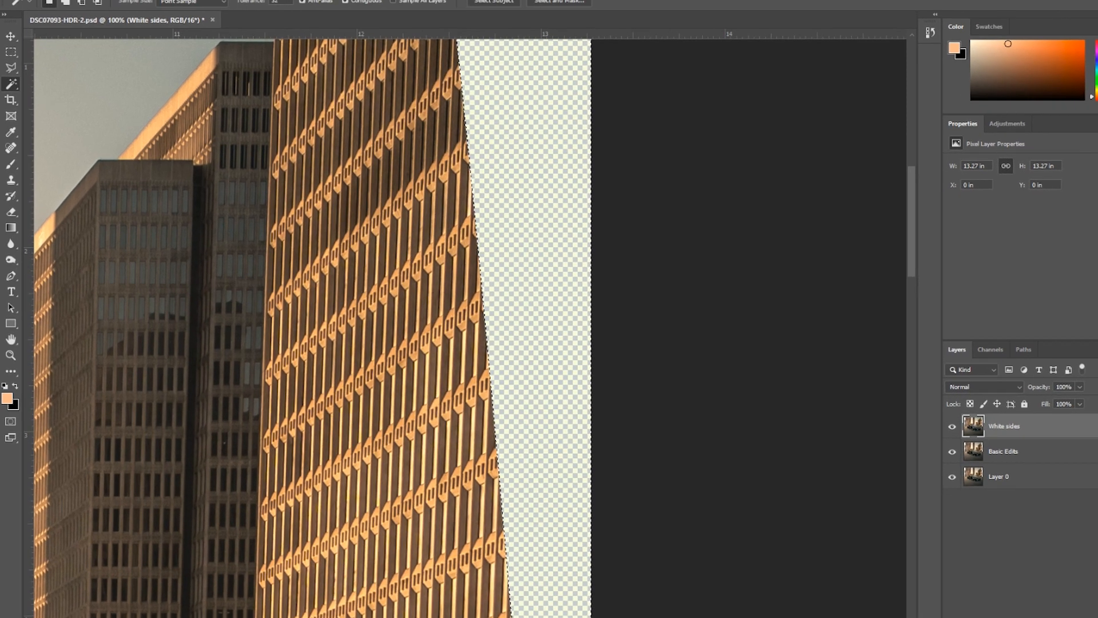
{"action": "left_click", "coordinate": [180, 1]}
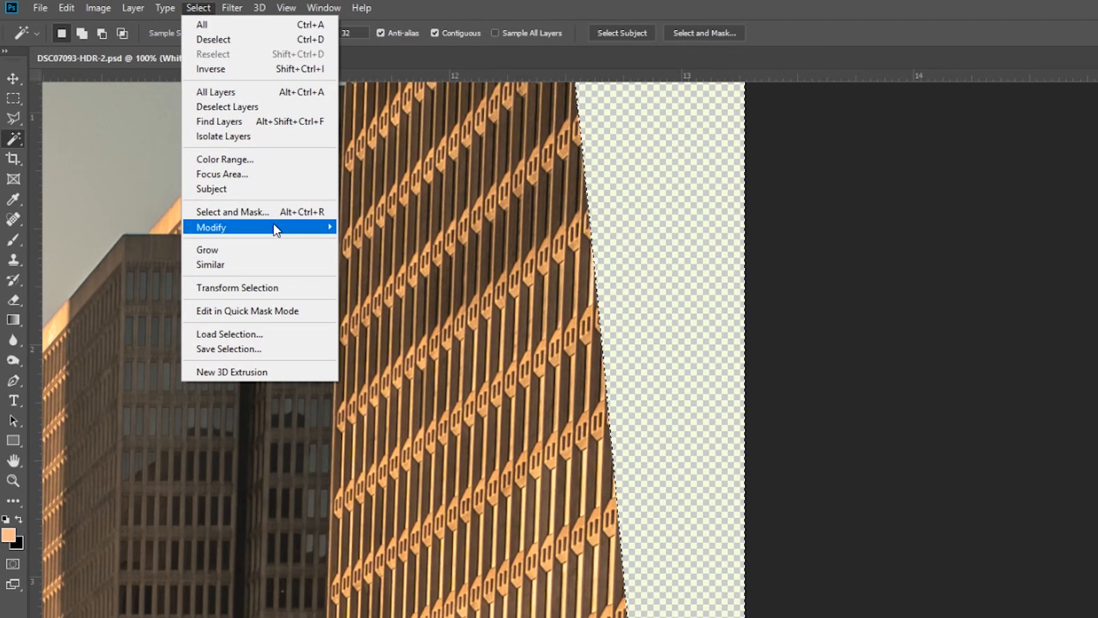
{"action": "mouse_move", "coordinate": [244, 191]}
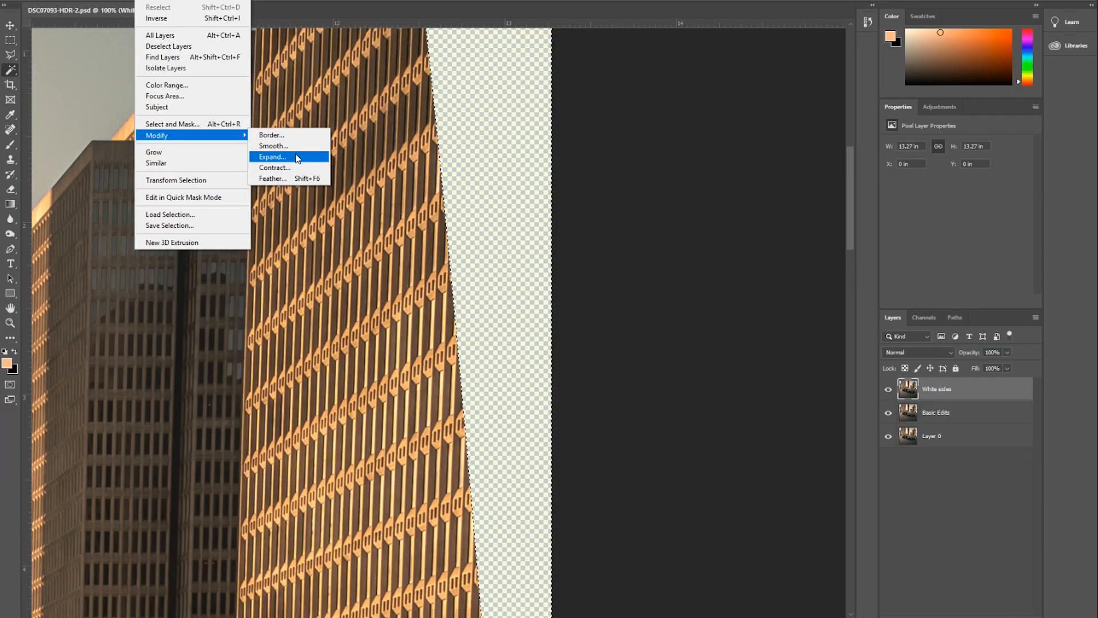
{"action": "left_click", "coordinate": [367, 256]}
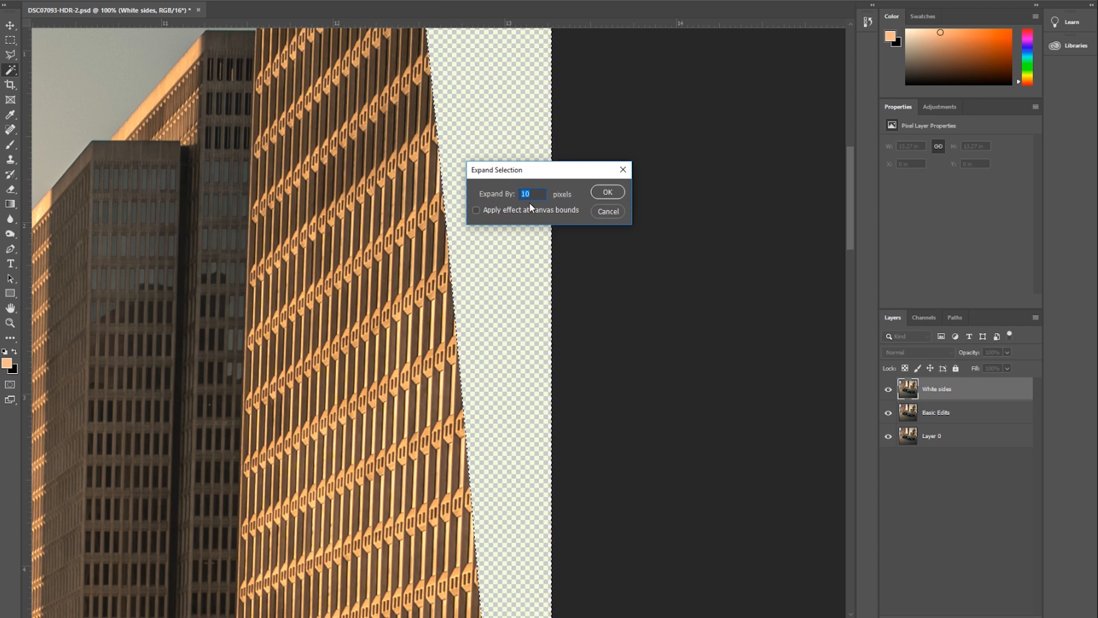
{"action": "left_click", "coordinate": [611, 193]}
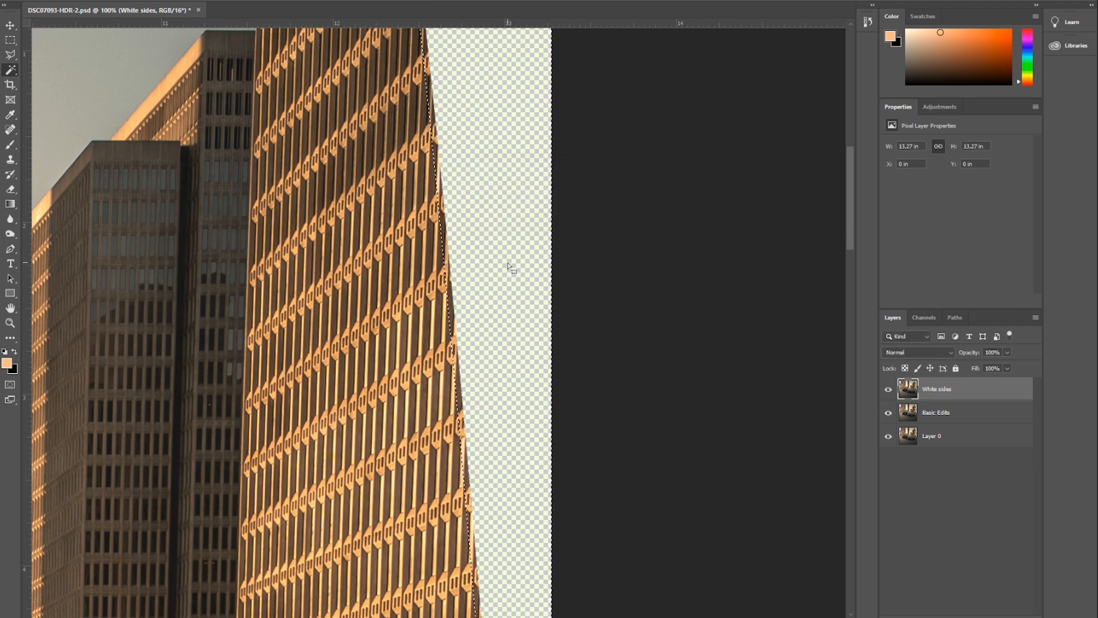
Fill the expanded wedge selection with Content-Aware contents at 100% opacity, and clear the selection.
{"action": "key", "text": "ctrl+plus"}
{"action": "key", "text": "ctrl+plus"}
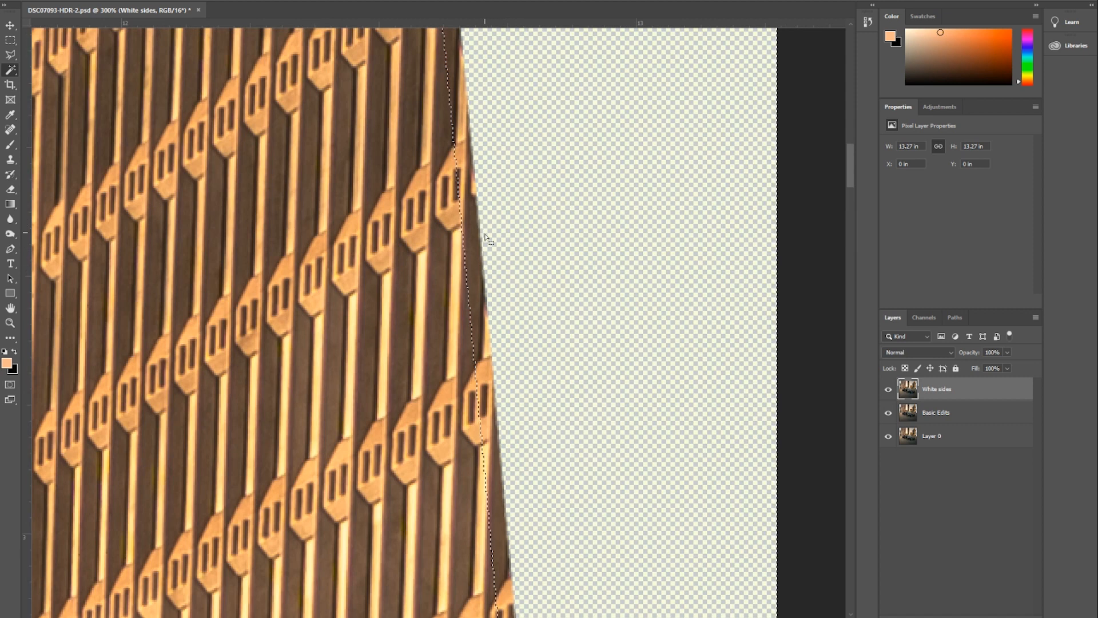
{"action": "key", "text": "ctrl+minus"}
{"action": "key", "text": "ctrl+minus"}
{"action": "key", "text": "ctrl+minus"}
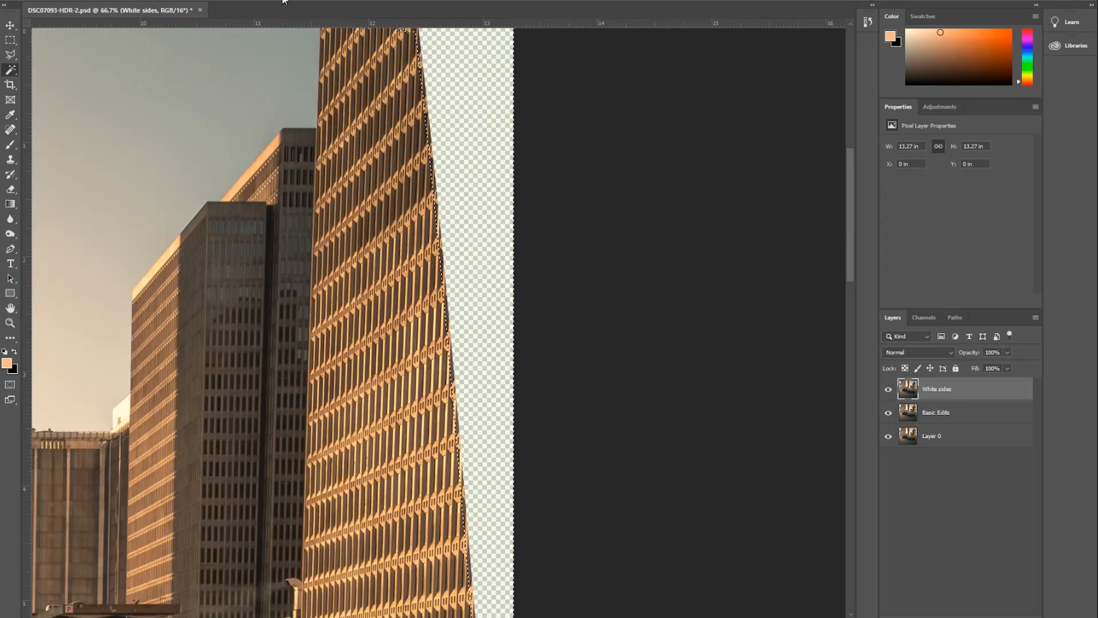
{"action": "key", "text": "shift+F5"}
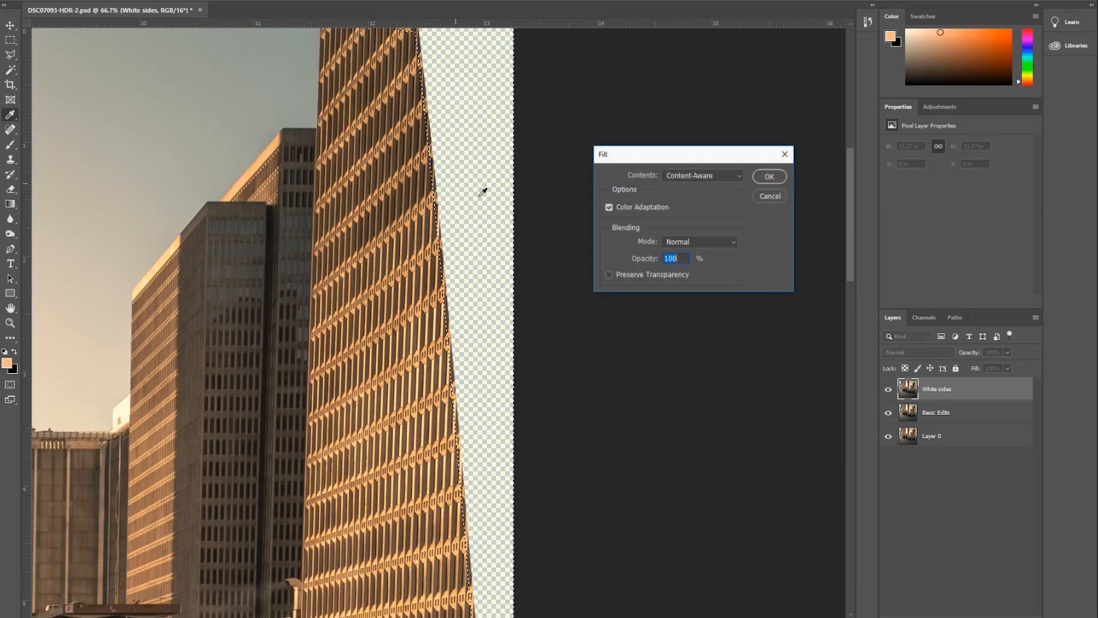
{"action": "left_click", "coordinate": [769, 176]}
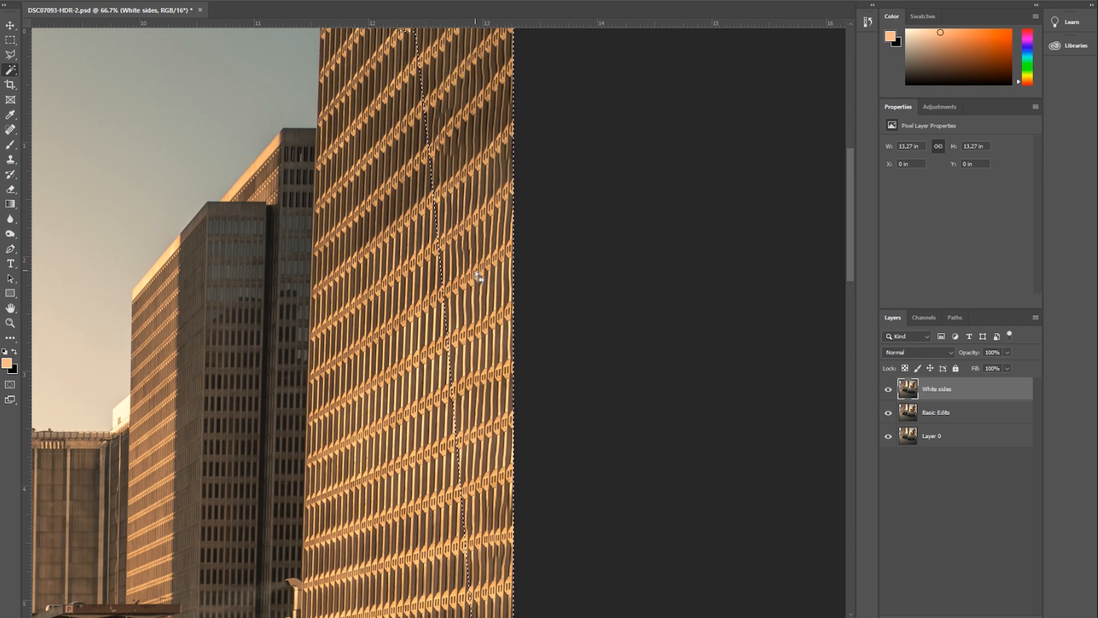
{"action": "key", "text": "ctrl+d"}
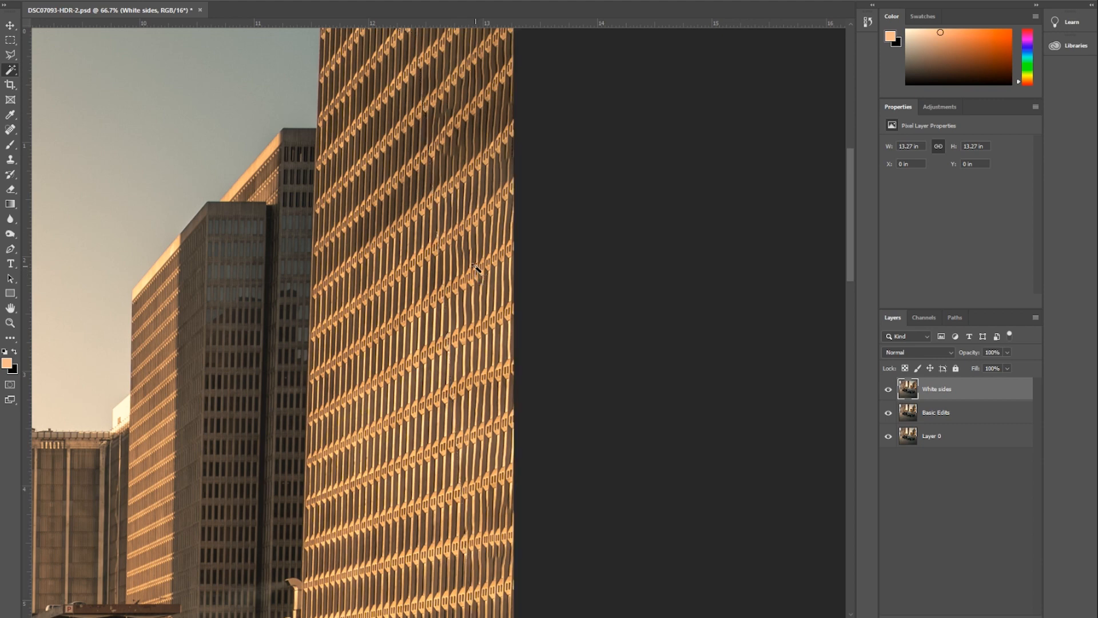
Examine the newly filled side of the tall building up close and compare it with the whole photo.
{"action": "scroll", "coordinate": [476, 267], "scroll_direction": "up", "scroll_amount": 5}
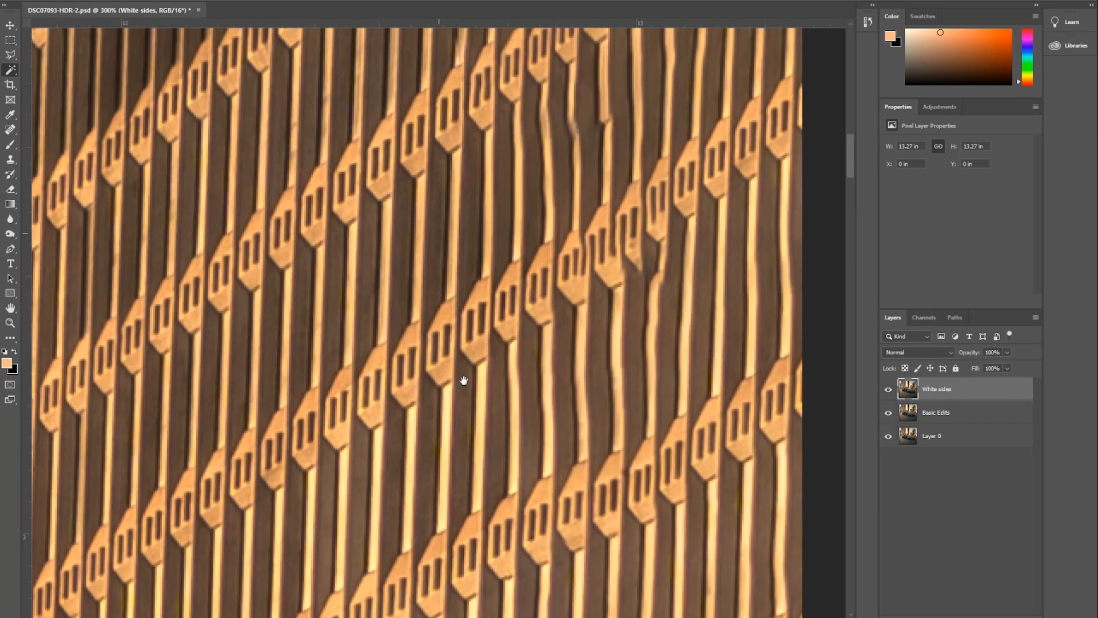
{"action": "left_click_drag", "start_coordinate": [464, 380], "coordinate": [424, 282]}
{"action": "left_click_drag", "start_coordinate": [381, 405], "coordinate": [389, 324]}
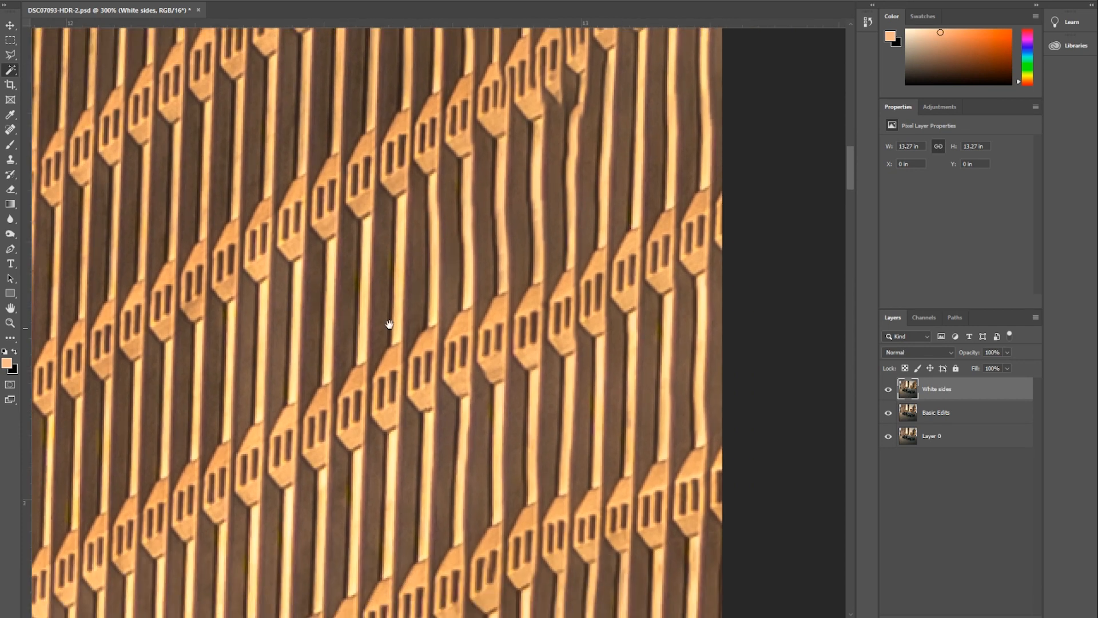
{"action": "key", "text": "ctrl+0"}
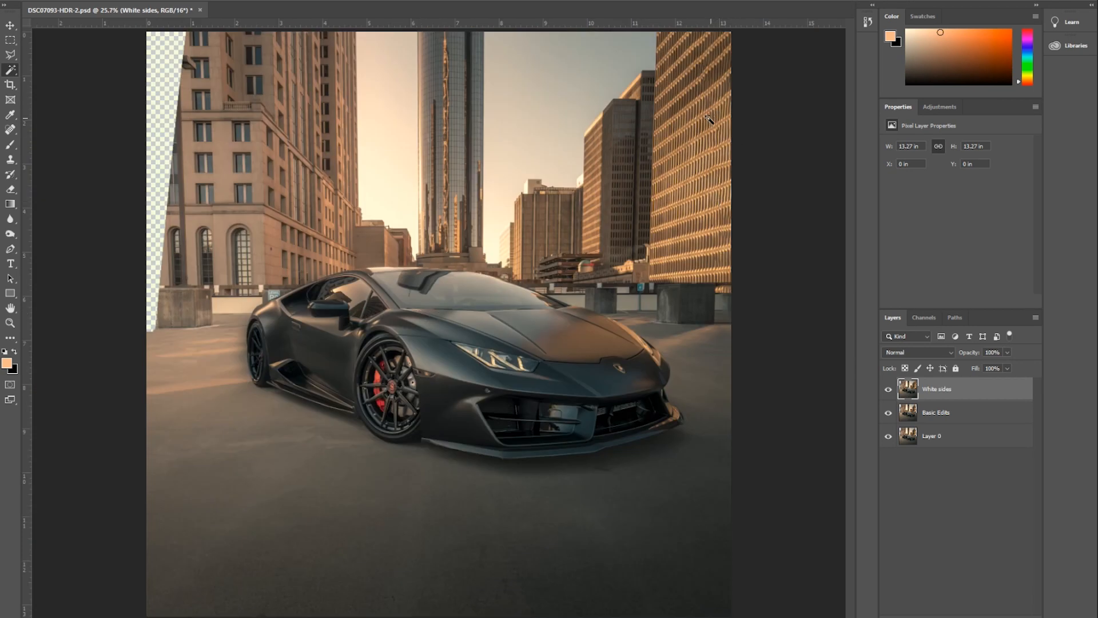
{"action": "key", "text": "ctrl+1"}
{"action": "left_click_drag", "start_coordinate": [714, 147], "coordinate": [262, 464]}
{"action": "left_click_drag", "start_coordinate": [584, 207], "coordinate": [327, 374]}
{"action": "left_click_drag", "start_coordinate": [415, 364], "coordinate": [434, 318]}
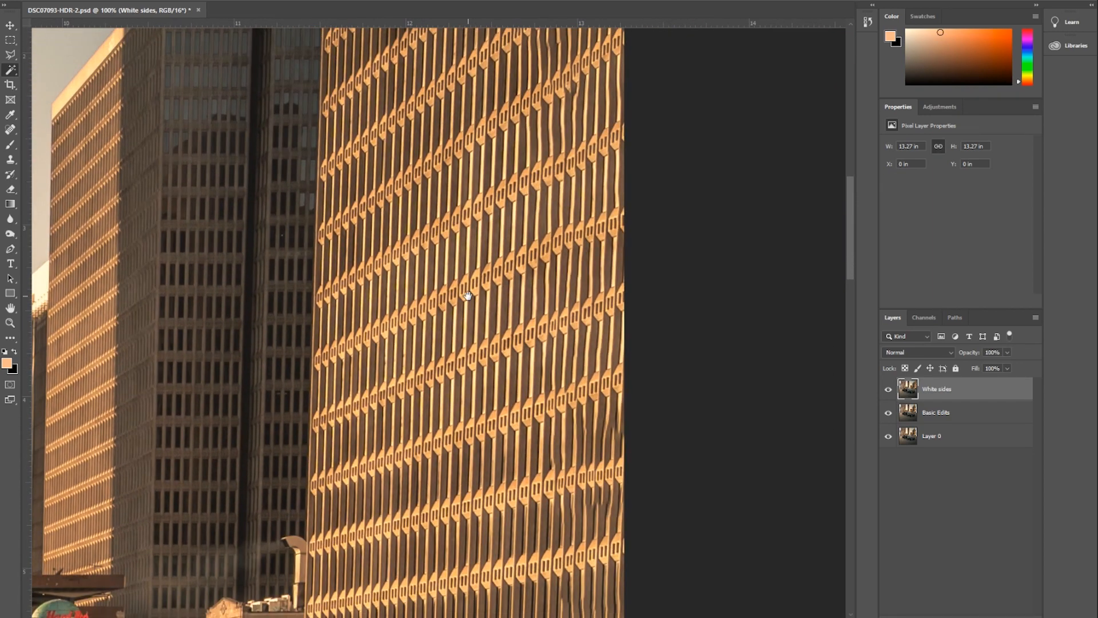
{"action": "key", "text": "ctrl+0"}
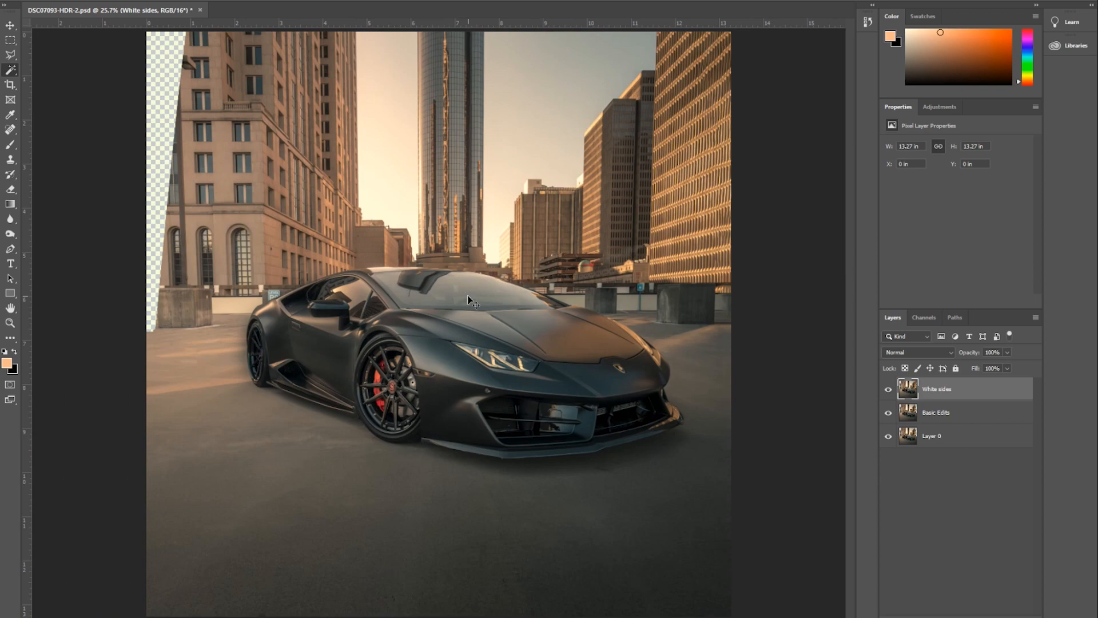
Examine the filled edge of the golden building up close for warped columns.
{"action": "key", "text": "ctrl+minus"}
{"action": "scroll", "coordinate": [467, 296], "scroll_direction": "up", "scroll_amount": 5}
{"action": "left_click_drag", "start_coordinate": [468, 296], "coordinate": [375, 370]}
{"action": "left_click_drag", "start_coordinate": [686, 174], "coordinate": [360, 277]}
{"action": "left_click_drag", "start_coordinate": [638, 235], "coordinate": [384, 322]}
{"action": "left_click_drag", "start_coordinate": [460, 273], "coordinate": [456, 330]}
{"action": "left_click_drag", "start_coordinate": [475, 220], "coordinate": [485, 339]}
{"action": "left_click_drag", "start_coordinate": [493, 296], "coordinate": [488, 214]}
{"action": "left_click_drag", "start_coordinate": [503, 512], "coordinate": [511, 324]}
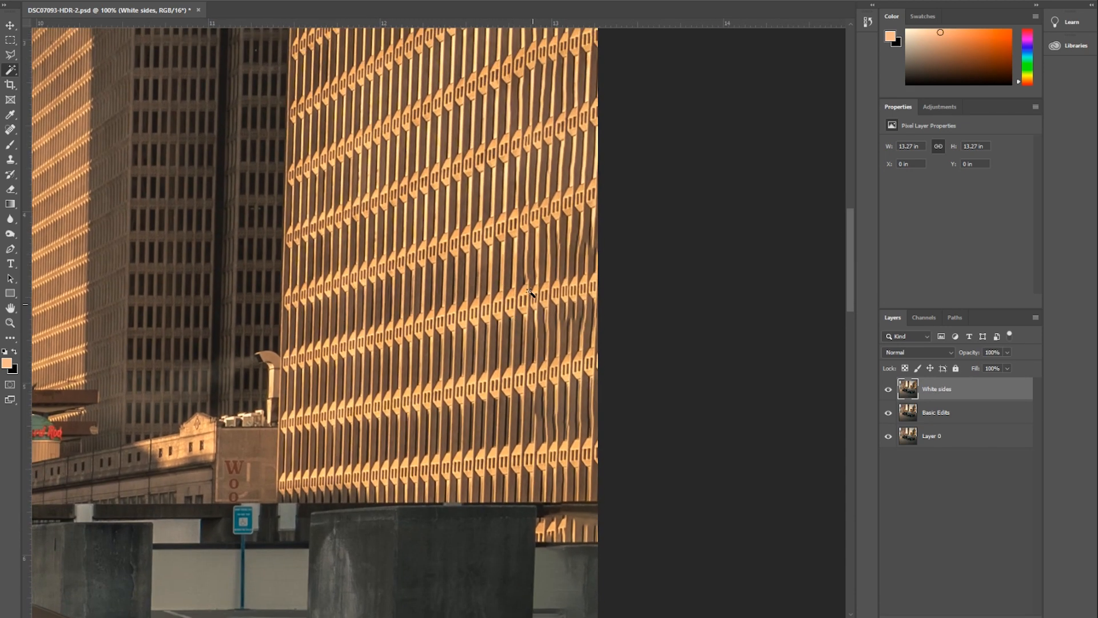
{"action": "key", "text": "ctrl+plus"}
{"action": "left_click_drag", "start_coordinate": [564, 359], "coordinate": [549, 333]}
{"action": "left_click_drag", "start_coordinate": [544, 212], "coordinate": [514, 134]}
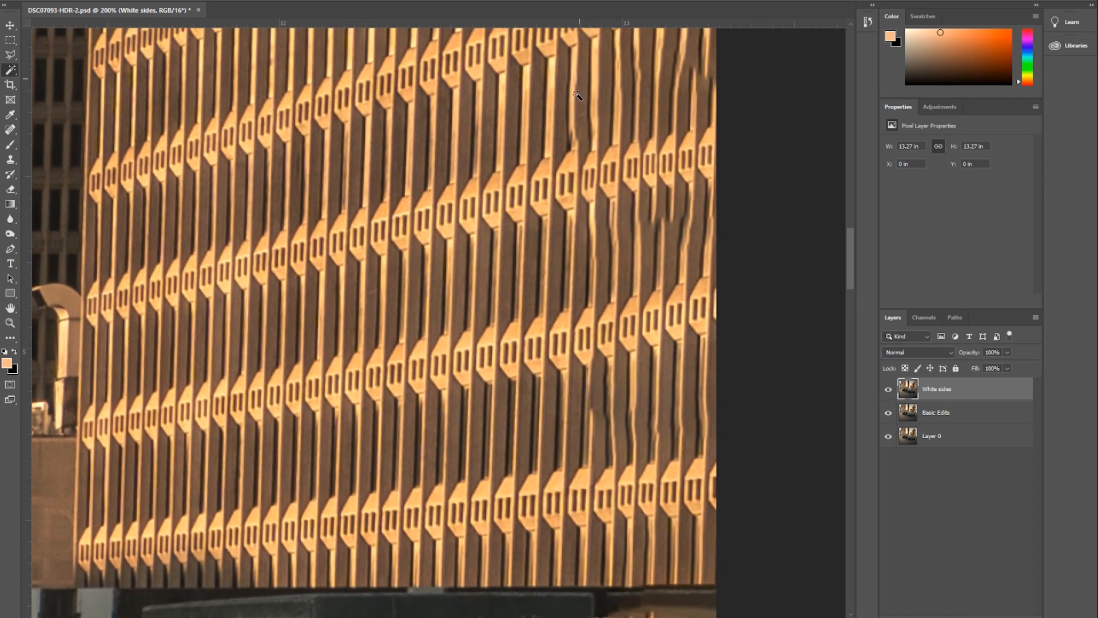
Activate the Clone Stamp tool and slightly enlarge its soft round brush.
{"action": "left_click", "coordinate": [10, 163]}
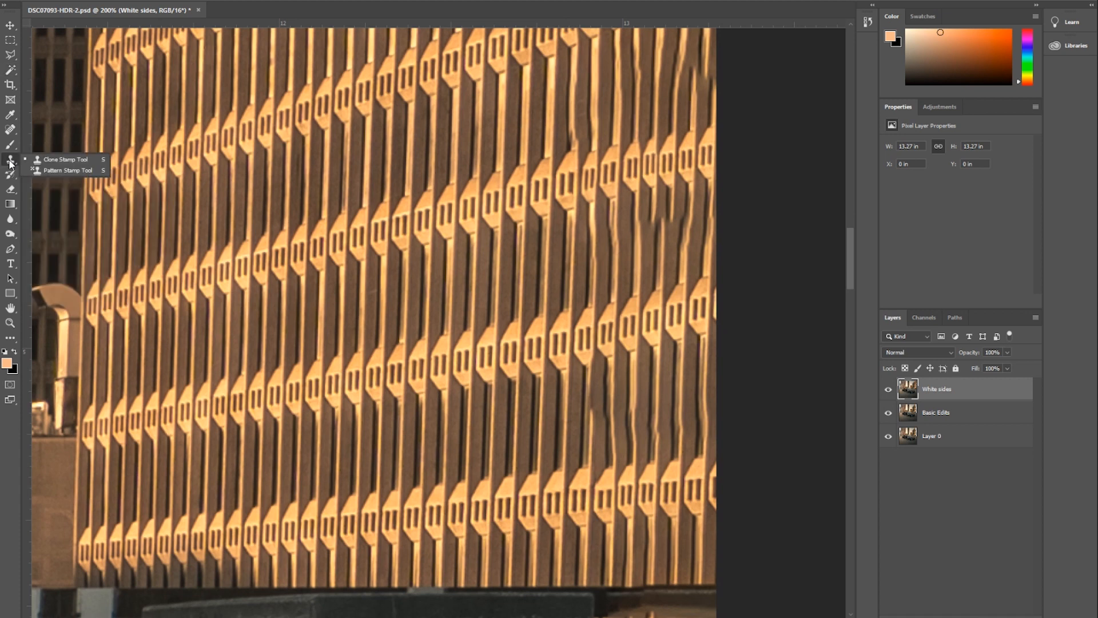
{"action": "left_click", "coordinate": [54, 158]}
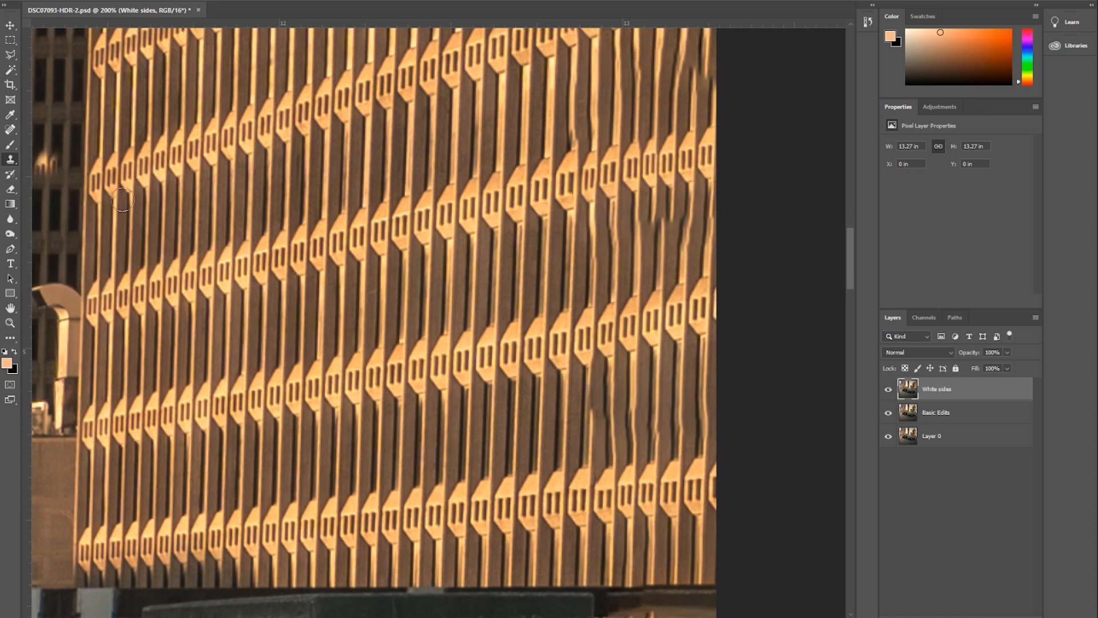
{"action": "left_click_drag", "start_coordinate": [595, 245], "coordinate": [567, 337]}
{"action": "right_click", "coordinate": [543, 315]}
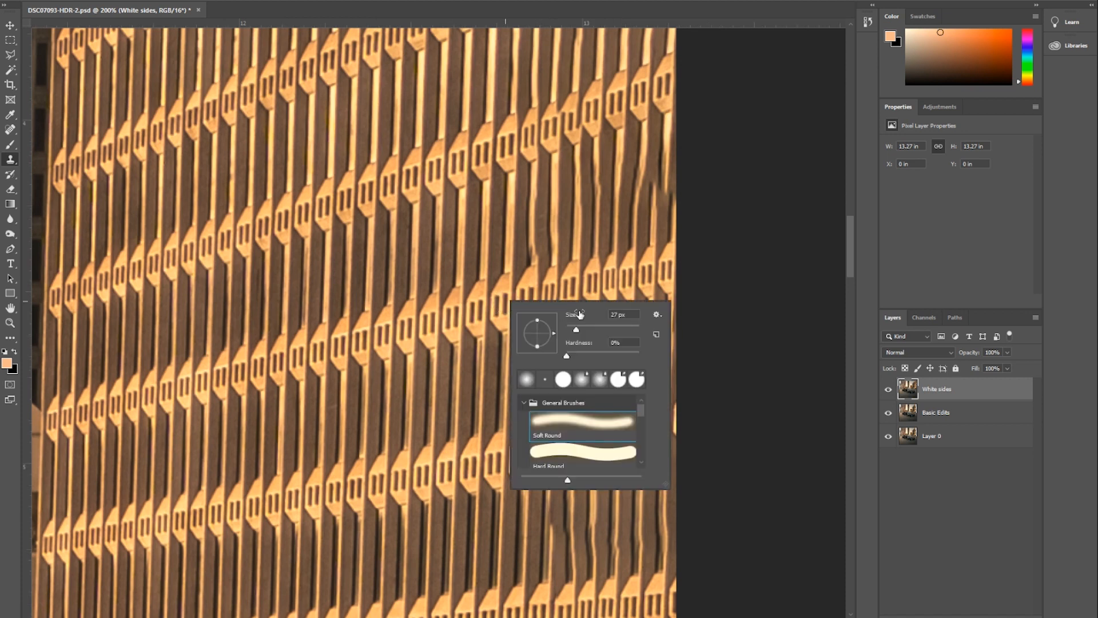
{"action": "left_click_drag", "start_coordinate": [629, 315], "coordinate": [433, 320]}
{"action": "key", "text": "Up"}
{"action": "key", "text": "Up"}
{"action": "key", "text": "Up"}
{"action": "key", "text": "Up"}
{"action": "key", "text": "Up"}
{"action": "key", "text": "Up"}
{"action": "key", "text": "Up"}
{"action": "key", "text": "Return"}
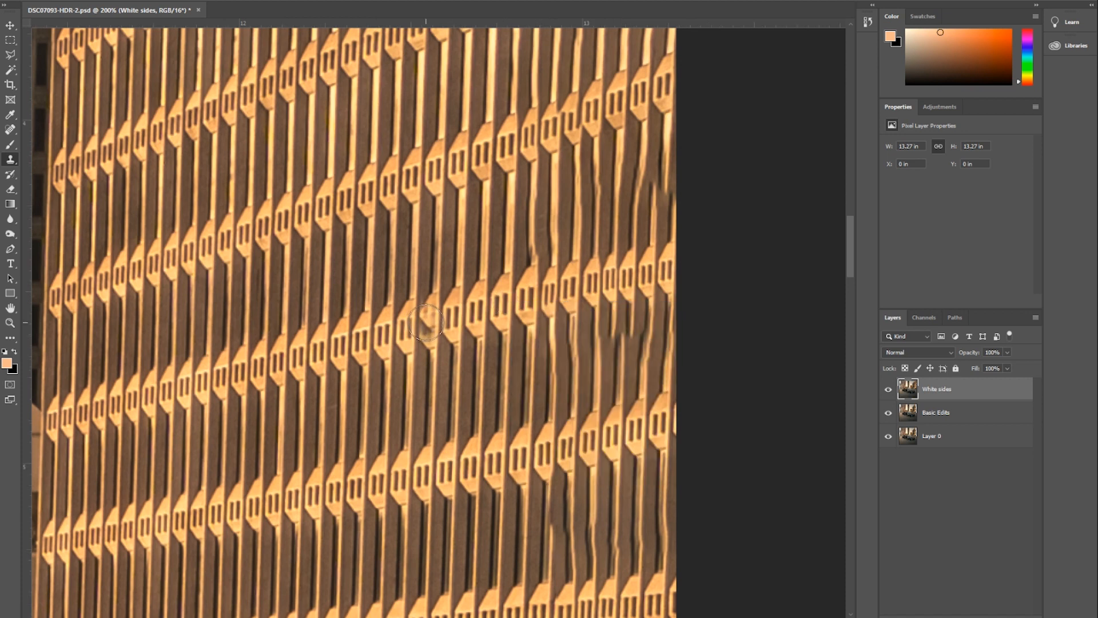
Clone clean columns and window bands over the warped middle floors along the golden building's outer edge.
{"action": "mouse_move", "coordinate": [427, 292]}
{"action": "left_mouse_down"}
{"action": "mouse_move", "coordinate": [468, 292]}
{"action": "mouse_move", "coordinate": [461, 313]}
{"action": "left_mouse_up"}
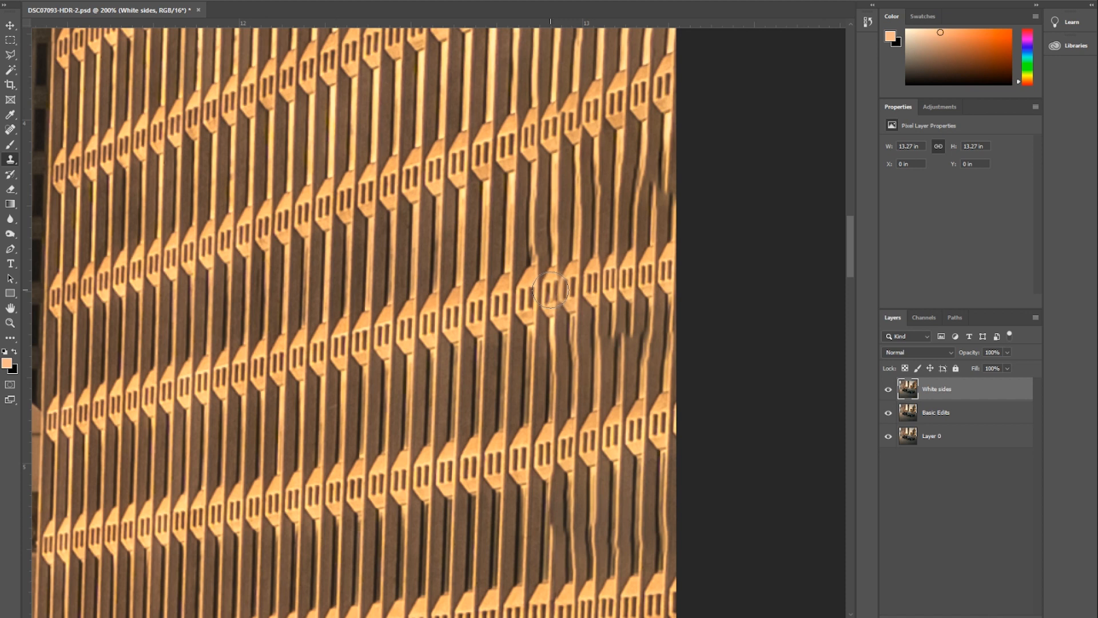
{"action": "mouse_move", "coordinate": [547, 290]}
{"action": "left_mouse_down"}
{"action": "mouse_move", "coordinate": [549, 327]}
{"action": "mouse_move", "coordinate": [539, 178]}
{"action": "mouse_move", "coordinate": [554, 315]}
{"action": "mouse_move", "coordinate": [555, 285]}
{"action": "mouse_move", "coordinate": [551, 399]}
{"action": "mouse_move", "coordinate": [562, 399]}
{"action": "mouse_move", "coordinate": [577, 378]}
{"action": "mouse_move", "coordinate": [571, 290]}
{"action": "mouse_move", "coordinate": [577, 316]}
{"action": "mouse_move", "coordinate": [588, 158]}
{"action": "mouse_move", "coordinate": [582, 409]}
{"action": "mouse_move", "coordinate": [619, 385]}
{"action": "mouse_move", "coordinate": [613, 399]}
{"action": "mouse_move", "coordinate": [618, 142]}
{"action": "mouse_move", "coordinate": [620, 182]}
{"action": "mouse_move", "coordinate": [606, 141]}
{"action": "mouse_move", "coordinate": [598, 163]}
{"action": "mouse_move", "coordinate": [584, 152]}
{"action": "mouse_move", "coordinate": [620, 245]}
{"action": "mouse_move", "coordinate": [635, 229]}
{"action": "mouse_move", "coordinate": [630, 274]}
{"action": "mouse_move", "coordinate": [659, 278]}
{"action": "mouse_move", "coordinate": [663, 226]}
{"action": "mouse_move", "coordinate": [650, 222]}
{"action": "mouse_move", "coordinate": [669, 229]}
{"action": "mouse_move", "coordinate": [645, 130]}
{"action": "mouse_move", "coordinate": [564, 154]}
{"action": "mouse_move", "coordinate": [667, 143]}
{"action": "left_mouse_up"}
{"action": "left_click_drag", "start_coordinate": [570, 190], "coordinate": [548, 291]}
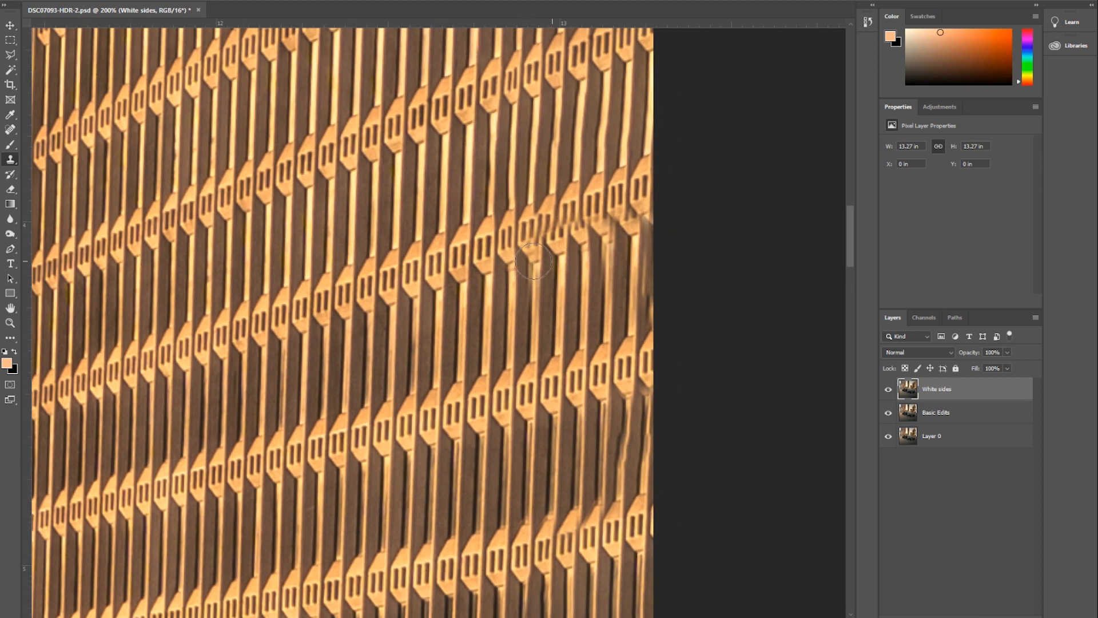
{"action": "mouse_move", "coordinate": [589, 335]}
{"action": "left_mouse_down"}
{"action": "mouse_move", "coordinate": [632, 236]}
{"action": "mouse_move", "coordinate": [631, 165]}
{"action": "mouse_move", "coordinate": [620, 216]}
{"action": "mouse_move", "coordinate": [627, 320]}
{"action": "mouse_move", "coordinate": [610, 377]}
{"action": "mouse_move", "coordinate": [611, 408]}
{"action": "mouse_move", "coordinate": [634, 425]}
{"action": "mouse_move", "coordinate": [619, 412]}
{"action": "mouse_move", "coordinate": [592, 425]}
{"action": "mouse_move", "coordinate": [614, 422]}
{"action": "left_mouse_up"}
{"action": "left_click_drag", "start_coordinate": [517, 399], "coordinate": [545, 296]}
{"action": "mouse_move", "coordinate": [653, 260]}
{"action": "left_mouse_down"}
{"action": "mouse_move", "coordinate": [659, 279]}
{"action": "mouse_move", "coordinate": [667, 258]}
{"action": "mouse_move", "coordinate": [654, 291]}
{"action": "left_mouse_up"}
{"action": "mouse_move", "coordinate": [611, 335]}
{"action": "left_mouse_down"}
{"action": "mouse_move", "coordinate": [587, 332]}
{"action": "mouse_move", "coordinate": [618, 343]}
{"action": "left_mouse_up"}
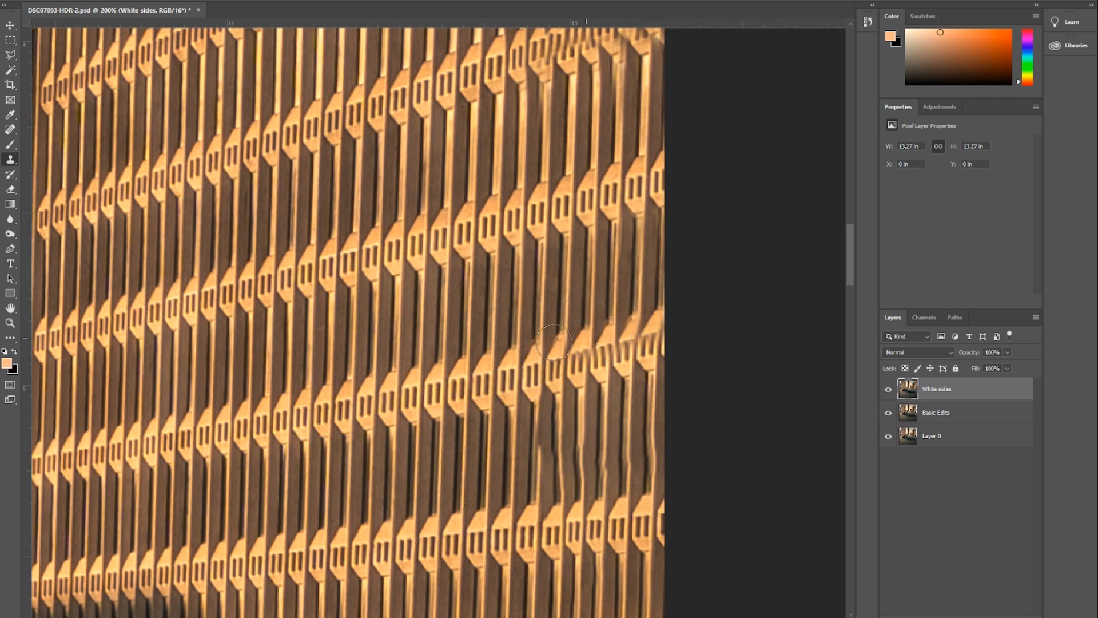
Clone straight columns and window bands over the warped lowest floors along the golden building's outer edge.
{"action": "left_click", "coordinate": [485, 390], "text": "alt"}
{"action": "mouse_move", "coordinate": [512, 375]}
{"action": "left_mouse_down"}
{"action": "mouse_move", "coordinate": [556, 374]}
{"action": "mouse_move", "coordinate": [558, 425]}
{"action": "mouse_move", "coordinate": [551, 475]}
{"action": "left_mouse_up"}
{"action": "mouse_move", "coordinate": [566, 414]}
{"action": "left_mouse_down"}
{"action": "mouse_move", "coordinate": [579, 368]}
{"action": "mouse_move", "coordinate": [636, 339]}
{"action": "mouse_move", "coordinate": [640, 372]}
{"action": "mouse_move", "coordinate": [658, 325]}
{"action": "mouse_move", "coordinate": [616, 404]}
{"action": "mouse_move", "coordinate": [605, 401]}
{"action": "mouse_move", "coordinate": [554, 480]}
{"action": "mouse_move", "coordinate": [537, 483]}
{"action": "mouse_move", "coordinate": [602, 474]}
{"action": "mouse_move", "coordinate": [631, 426]}
{"action": "mouse_move", "coordinate": [623, 479]}
{"action": "mouse_move", "coordinate": [608, 479]}
{"action": "mouse_move", "coordinate": [653, 469]}
{"action": "mouse_move", "coordinate": [545, 414]}
{"action": "left_mouse_up"}
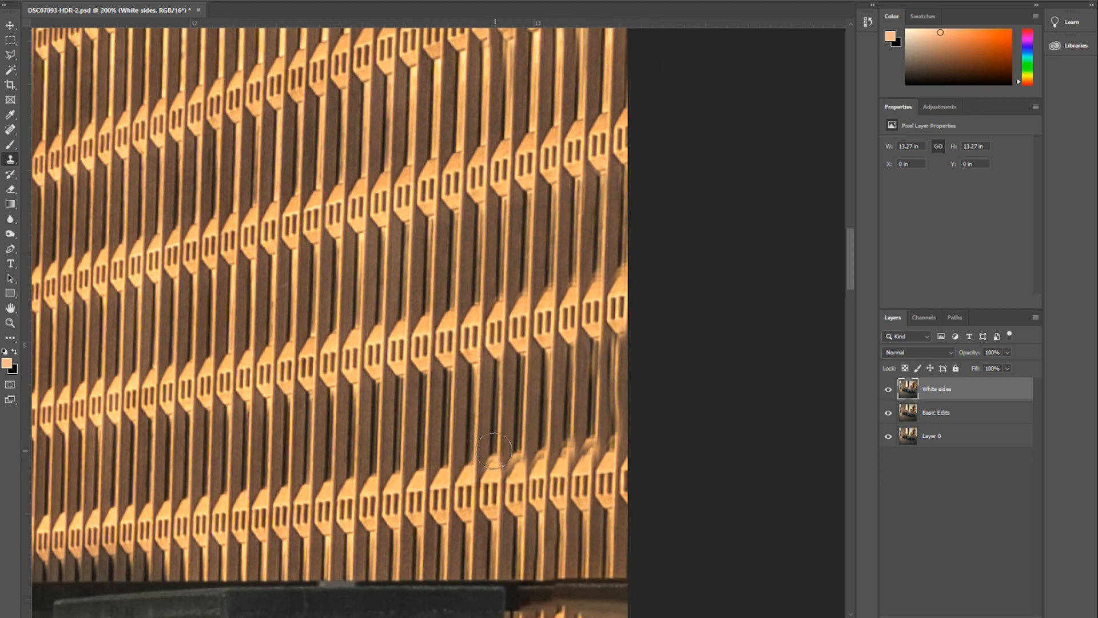
{"action": "left_click_drag", "start_coordinate": [617, 368], "coordinate": [612, 331]}
{"action": "left_click_drag", "start_coordinate": [608, 405], "coordinate": [627, 421]}
{"action": "mouse_move", "coordinate": [512, 411]}
{"action": "left_mouse_down"}
{"action": "mouse_move", "coordinate": [586, 343]}
{"action": "mouse_move", "coordinate": [530, 465]}
{"action": "left_mouse_up"}
{"action": "left_click_drag", "start_coordinate": [530, 194], "coordinate": [530, 452]}
{"action": "left_click_drag", "start_coordinate": [561, 136], "coordinate": [600, 301]}
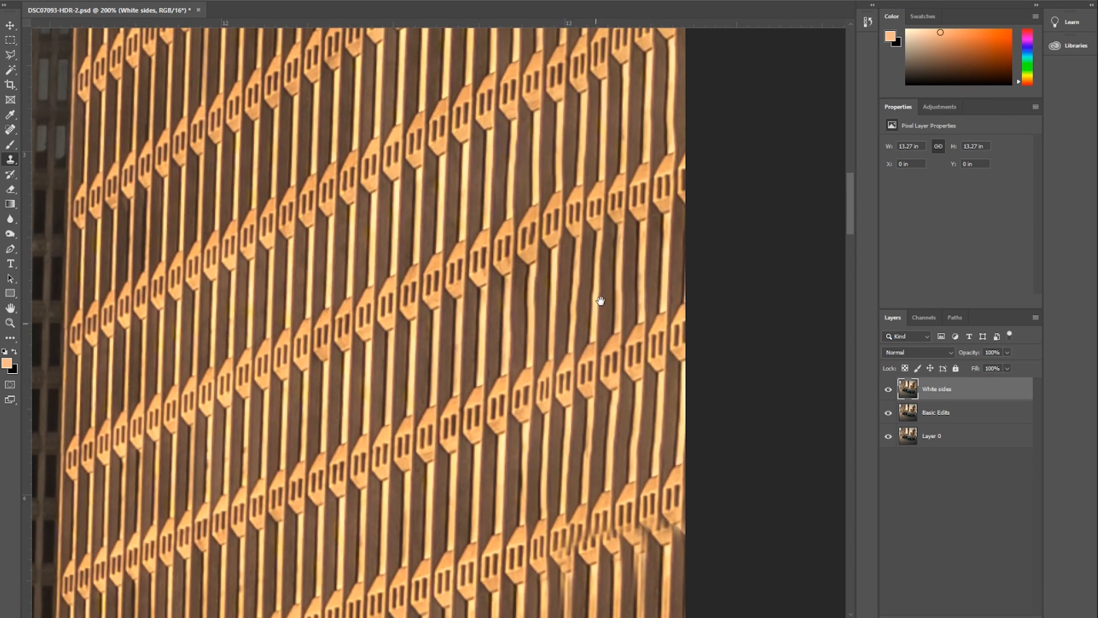
Compare the whole photo with the White sides layer hidden and shown.
{"action": "key", "text": "ctrl+0"}
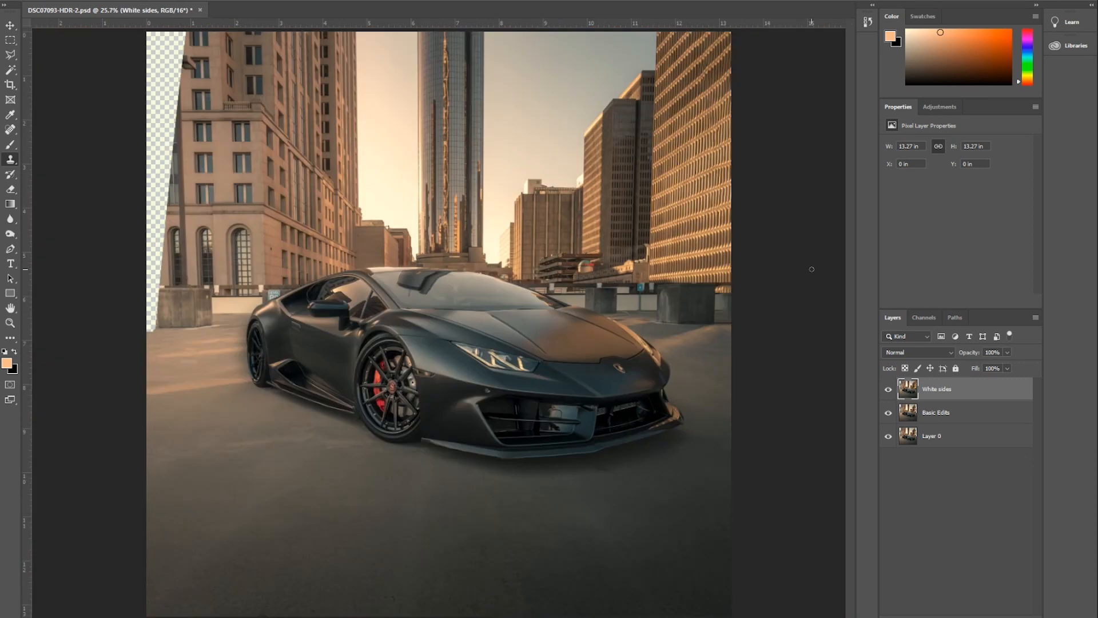
{"action": "left_click", "coordinate": [888, 390]}
{"action": "left_click", "coordinate": [888, 390]}
Select the transparent wedge beside the stone building and expand the selection over the building's edge.
{"action": "key", "text": "ctrl+1"}
{"action": "left_click_drag", "start_coordinate": [330, 251], "coordinate": [749, 458]}
{"action": "left_click_drag", "start_coordinate": [229, 172], "coordinate": [795, 526]}
{"action": "left_click_drag", "start_coordinate": [457, 34], "coordinate": [506, 330]}
{"action": "key", "text": "ctrl+minus"}
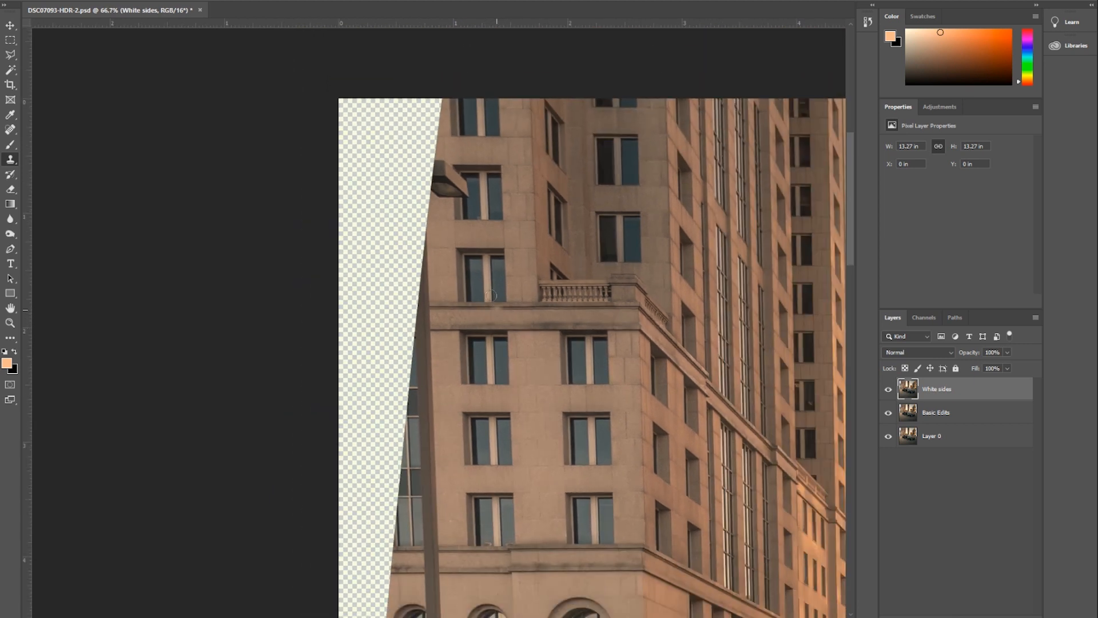
{"action": "left_click", "coordinate": [17, 70]}
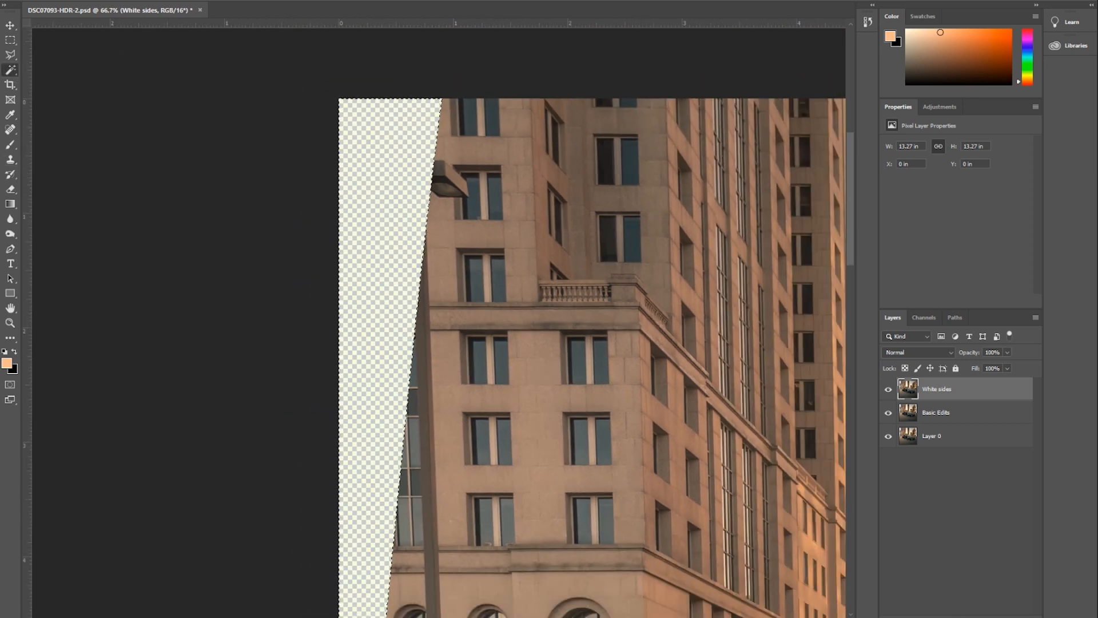
{"action": "left_click", "coordinate": [216, 1]}
{"action": "mouse_move", "coordinate": [150, 1]}
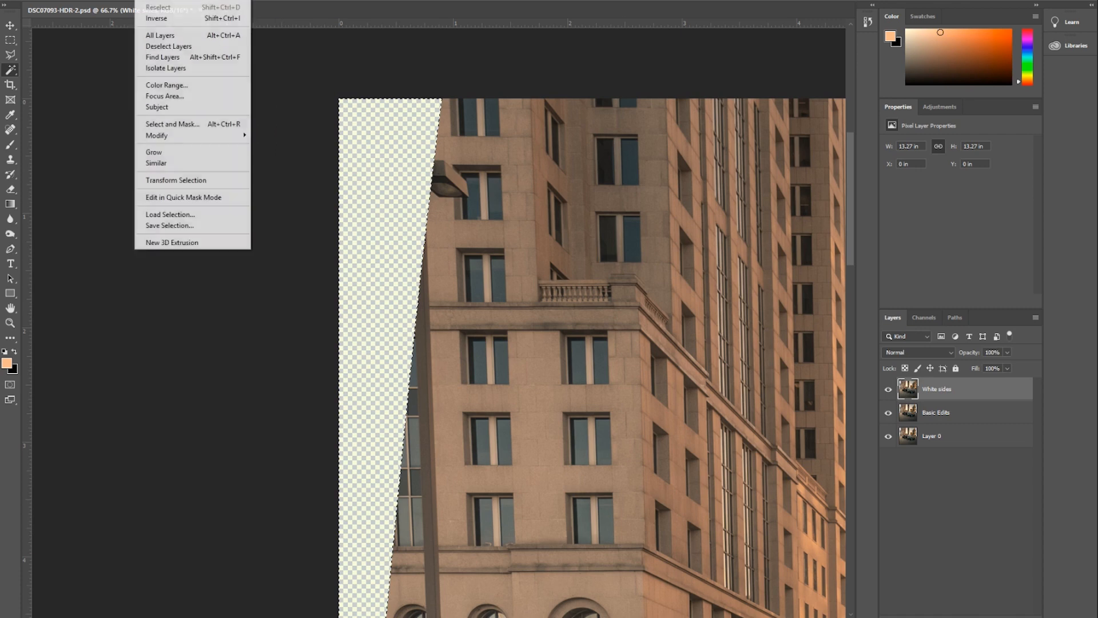
{"action": "mouse_move", "coordinate": [186, 137]}
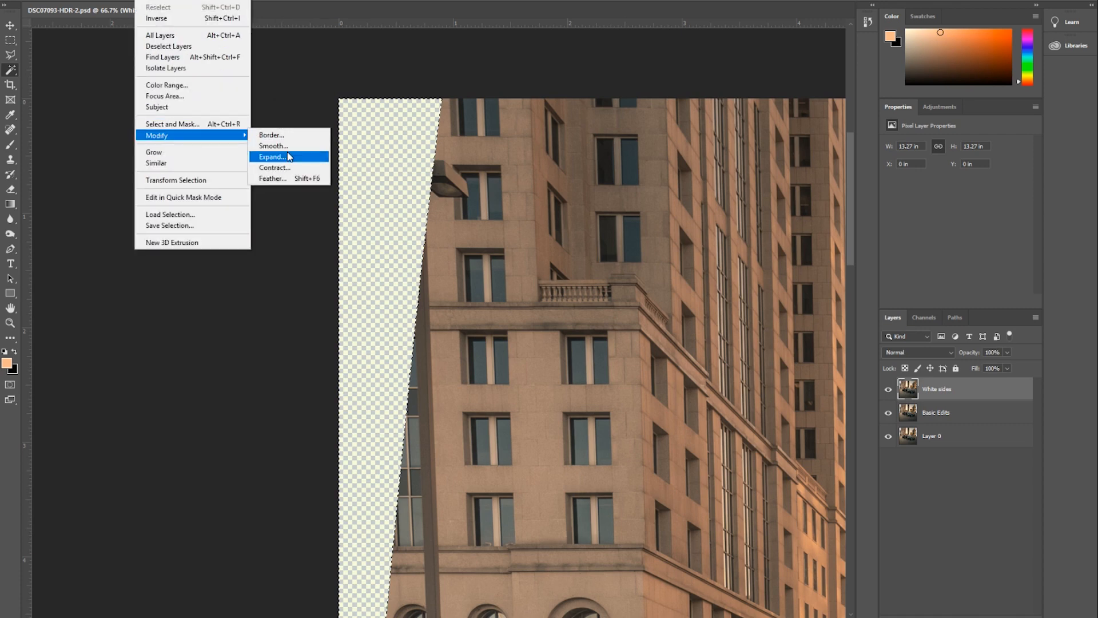
{"action": "left_click", "coordinate": [274, 156]}
{"action": "left_click", "coordinate": [608, 190]}
{"action": "left_click_drag", "start_coordinate": [600, 298], "coordinate": [546, 226]}
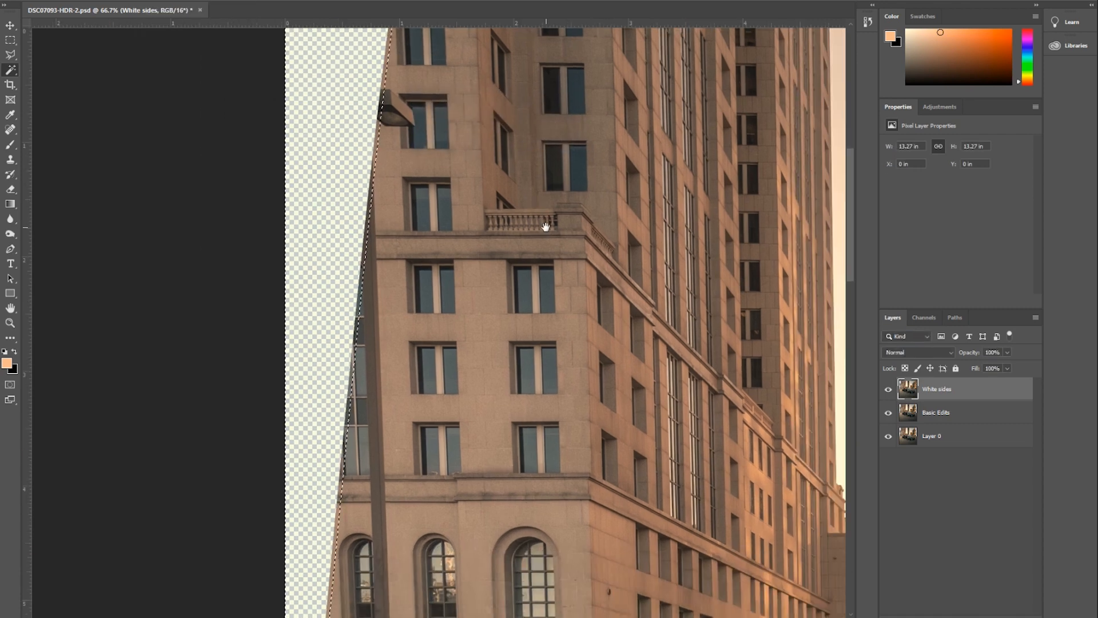
{"action": "key", "text": "ctrl+minus"}
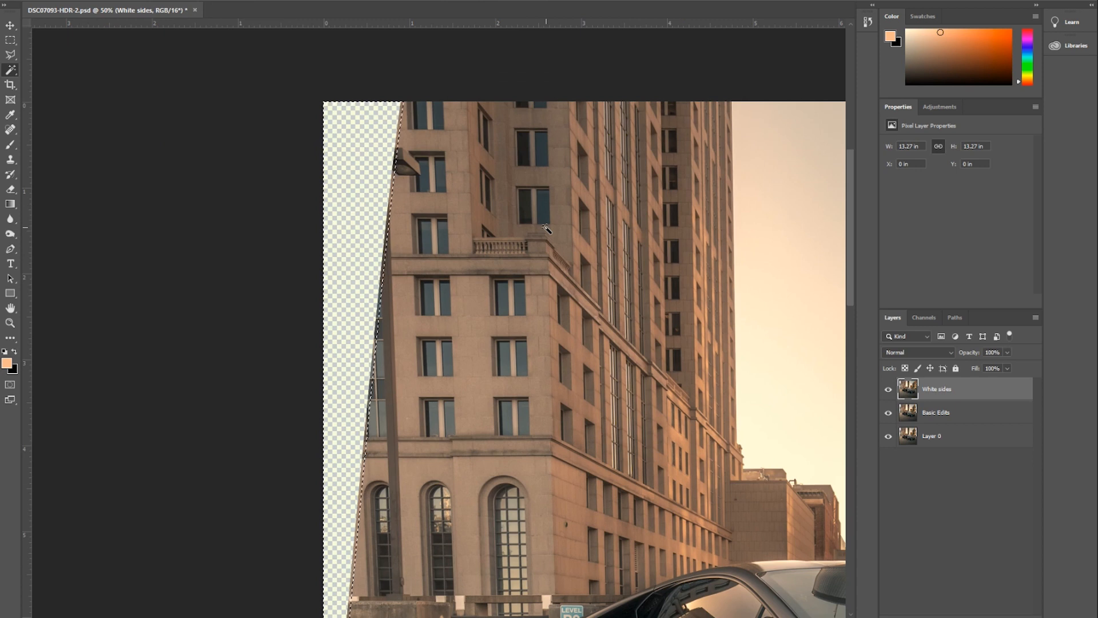
Try to fill the expanded wedge selection beside the stone building with Content-Aware contents at 100% opacity, applying the fill twice.
{"action": "key", "text": "shift+F5"}
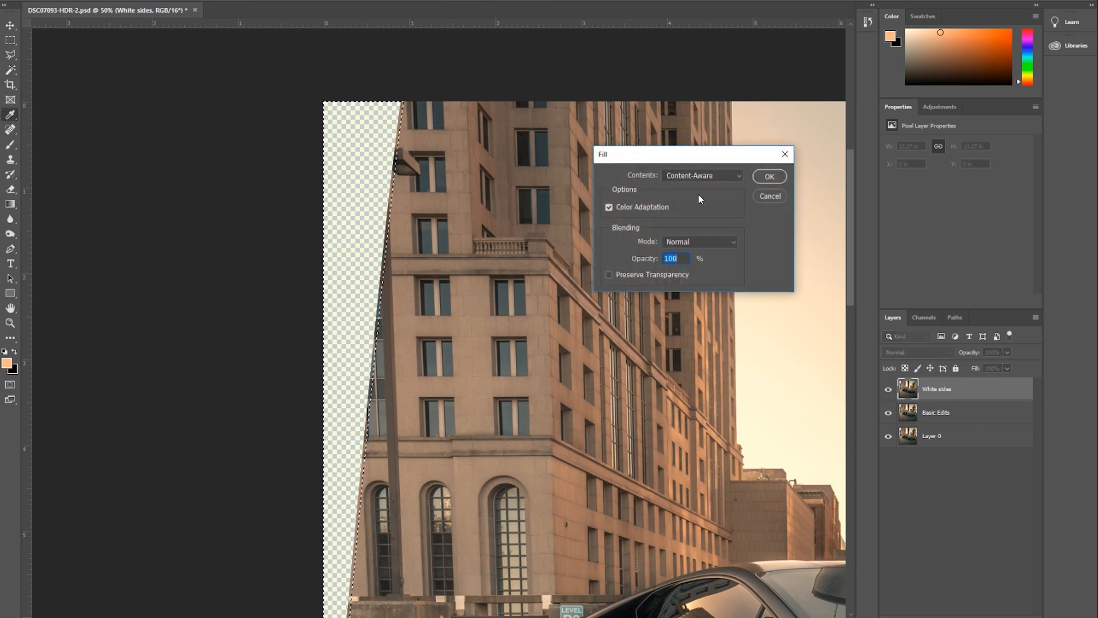
{"action": "left_click", "coordinate": [767, 177]}
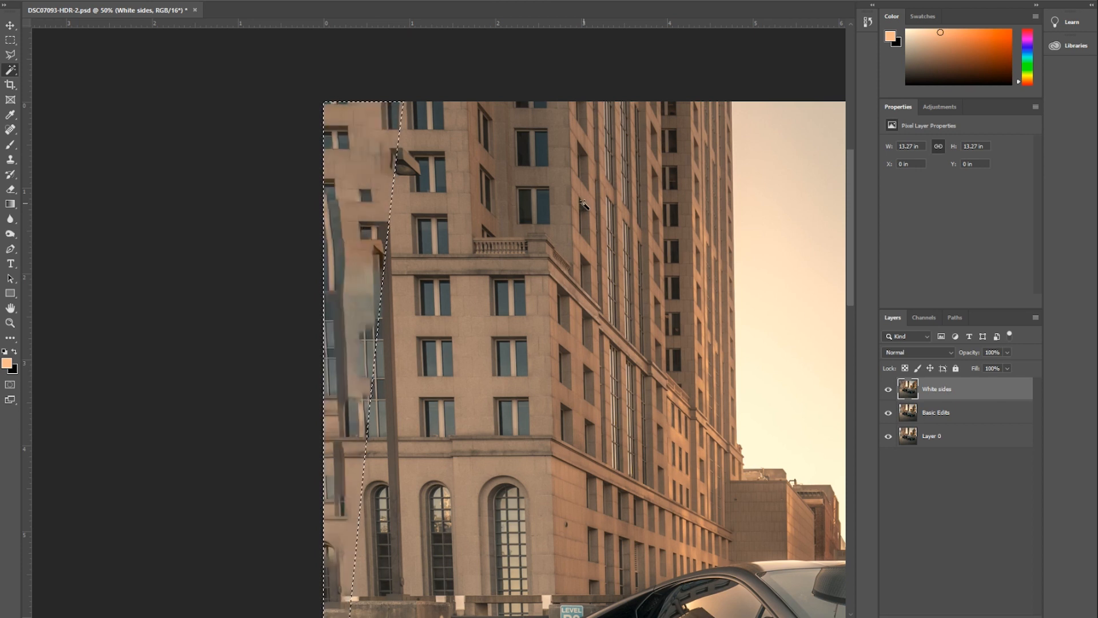
{"action": "key", "text": "shift+F5"}
{"action": "key", "text": "Return"}
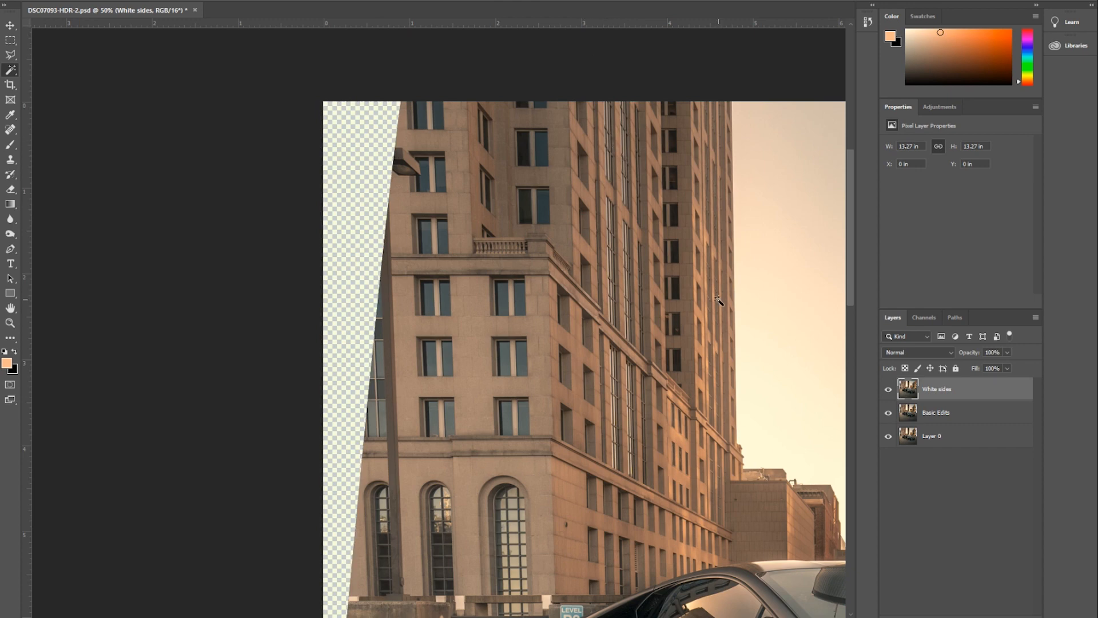
Examine the stone building's edge, lamp post and windows next to the unfilled transparent wedge.
{"action": "key", "text": "ctrl+0"}
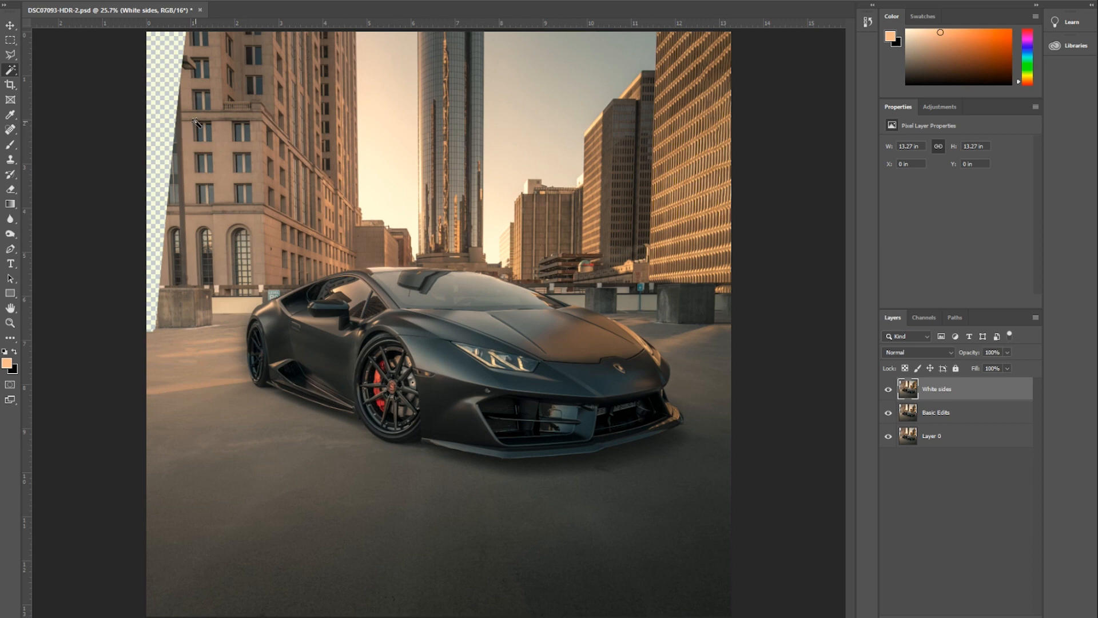
{"action": "key", "text": "ctrl+1"}
{"action": "left_click_drag", "start_coordinate": [196, 121], "coordinate": [404, 238]}
{"action": "left_click_drag", "start_coordinate": [155, 78], "coordinate": [497, 373]}
{"action": "left_click_drag", "start_coordinate": [499, 248], "coordinate": [520, 394]}
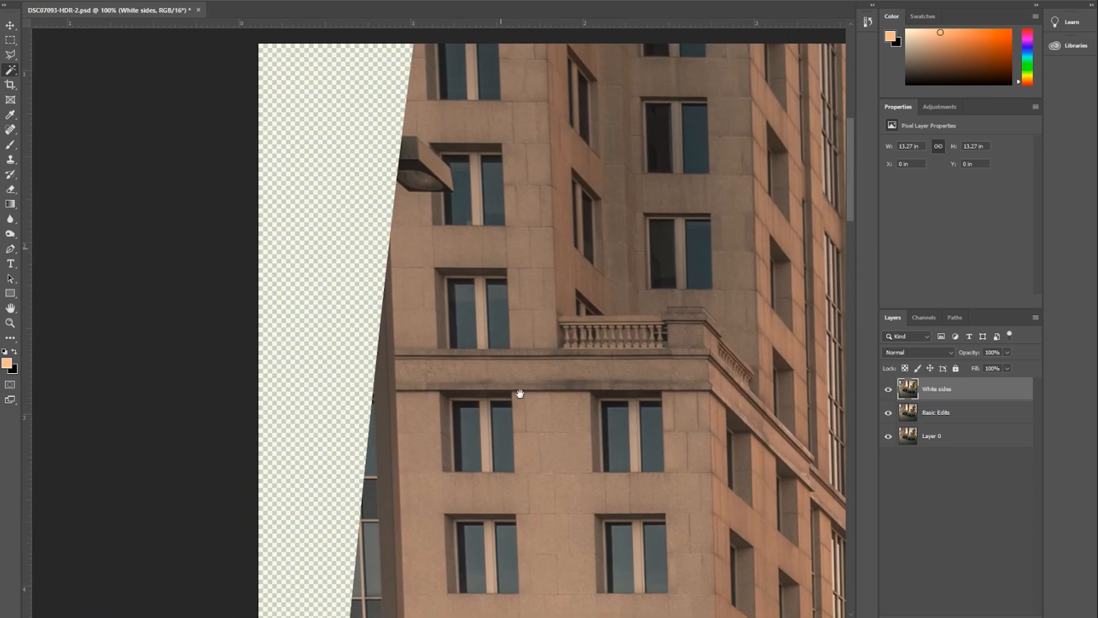
{"action": "left_click_drag", "start_coordinate": [482, 309], "coordinate": [537, 376]}
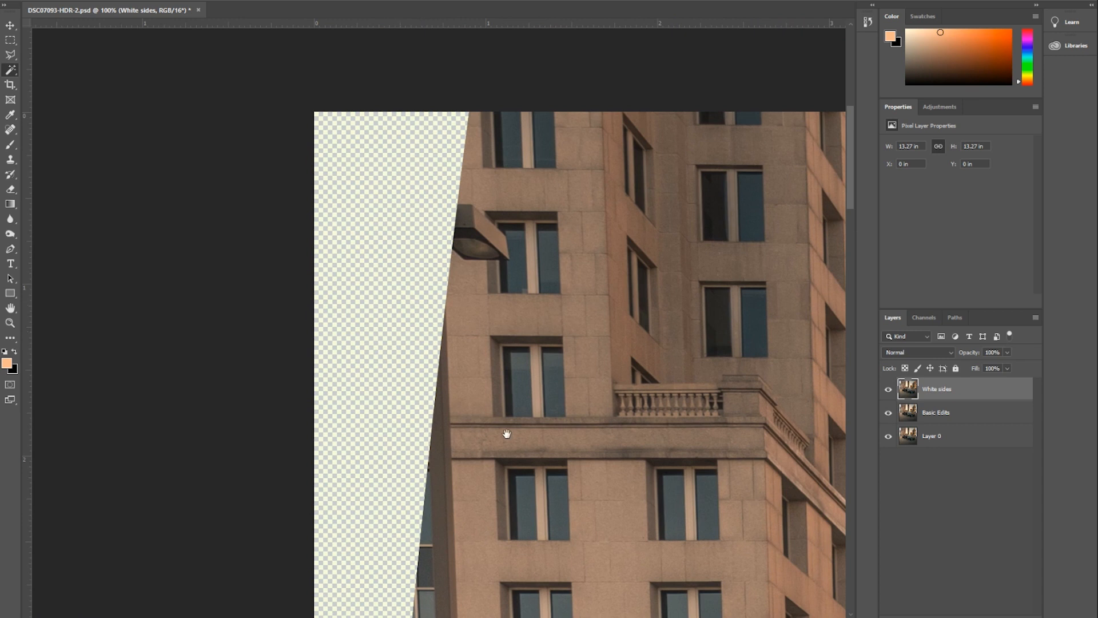
{"action": "left_click_drag", "start_coordinate": [507, 434], "coordinate": [453, 334]}
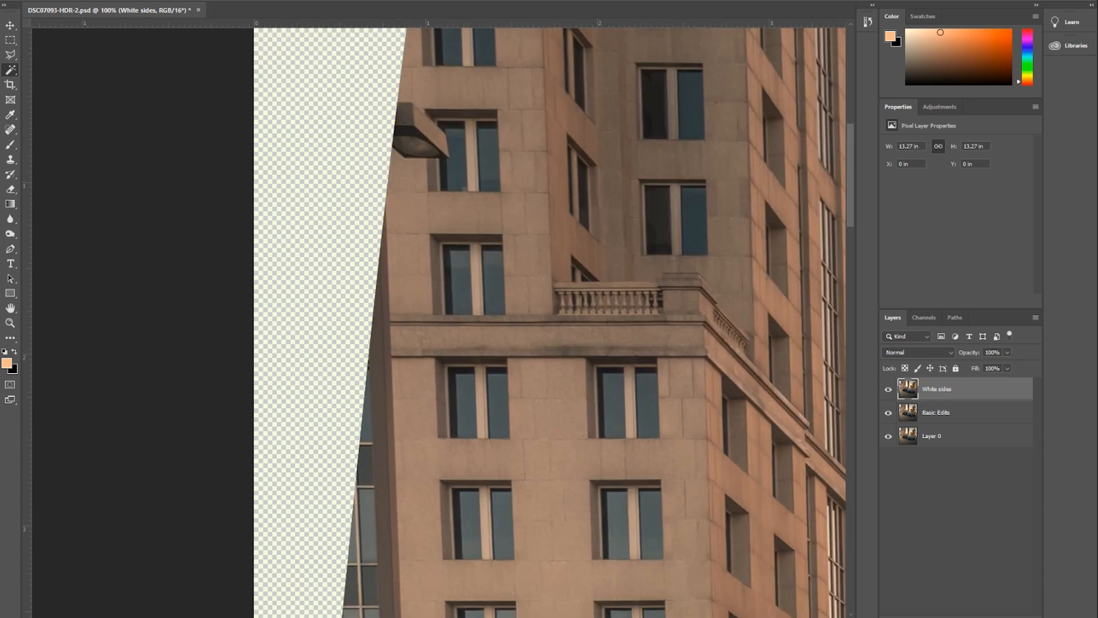
{"action": "key", "text": "ctrl+0"}
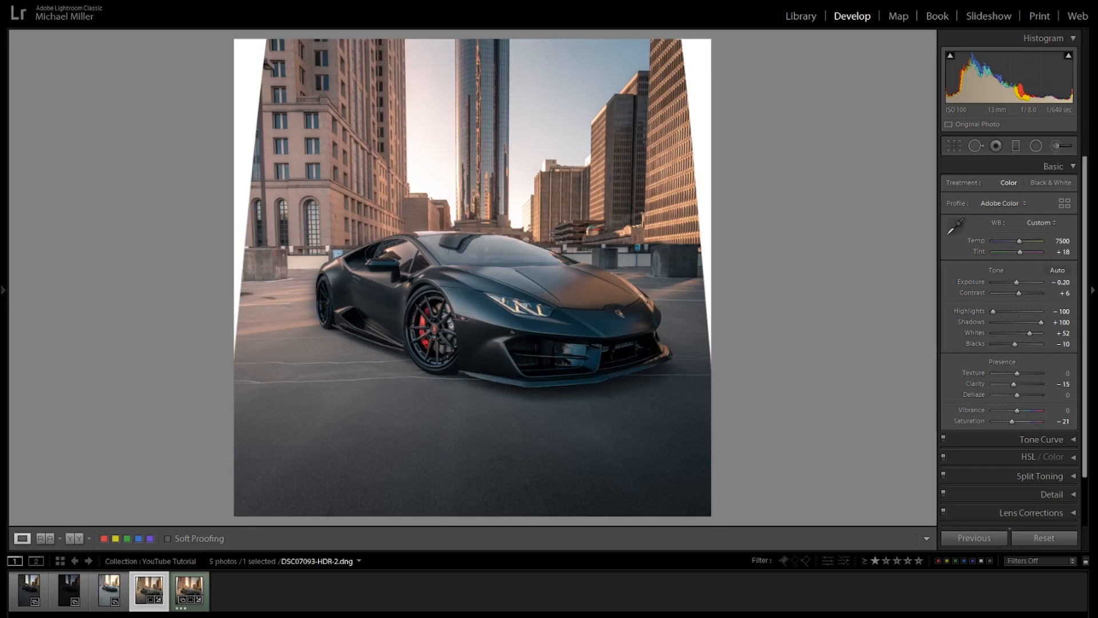
Compare the photo with its Before version in Lightroom, and Layer 0 alone with the retouched layers in Photoshop.
{"action": "key", "text": "backslash"}
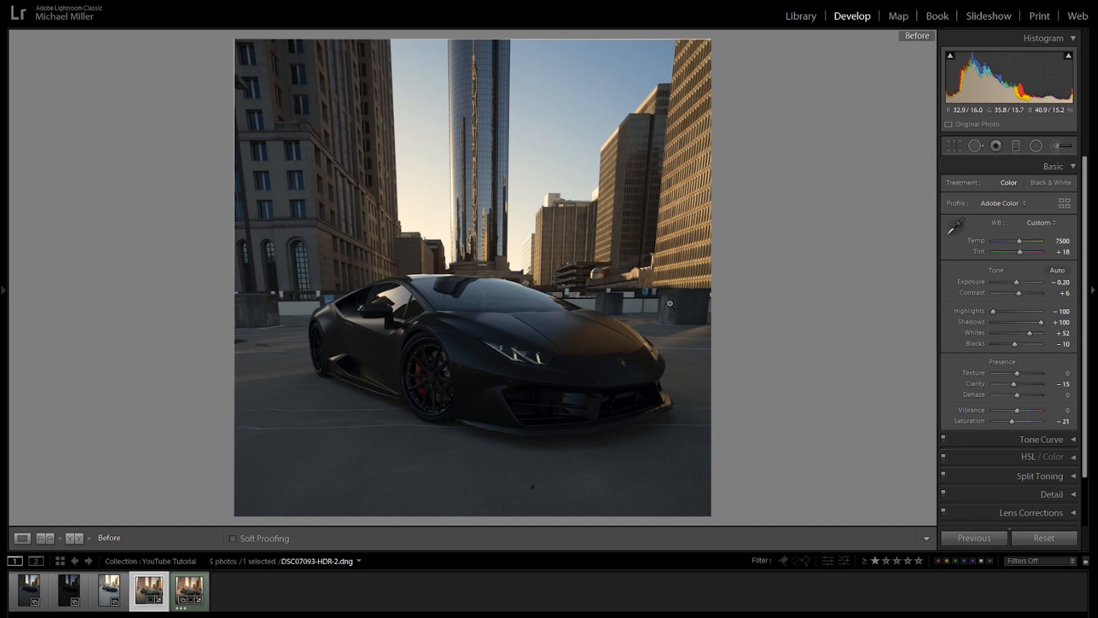
{"action": "key", "text": "backslash"}
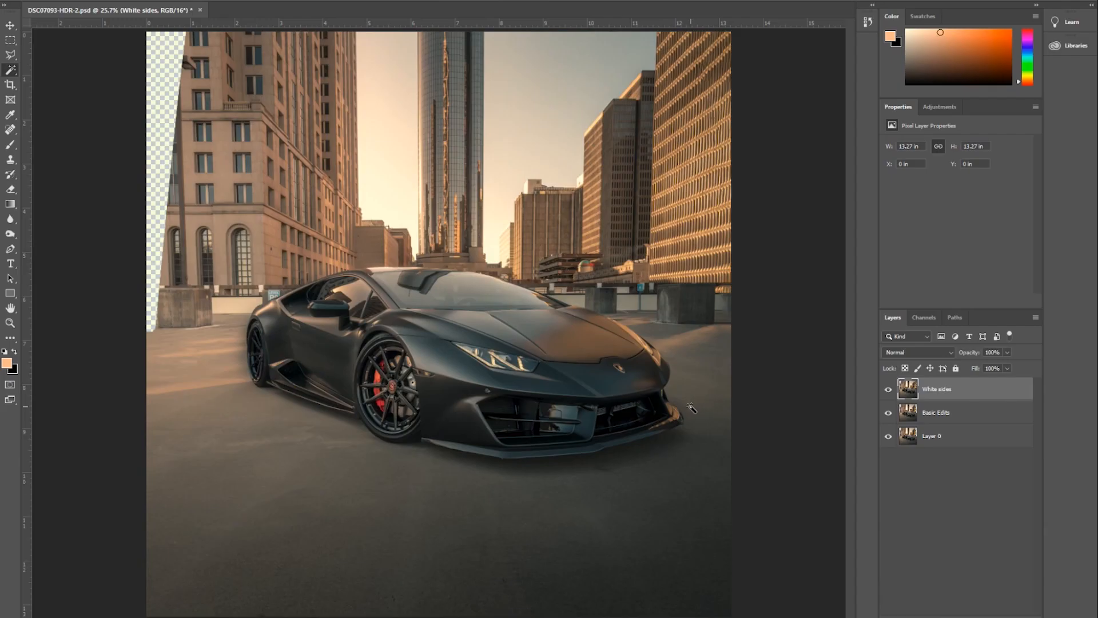
{"action": "left_click", "coordinate": [888, 436], "text": "alt"}
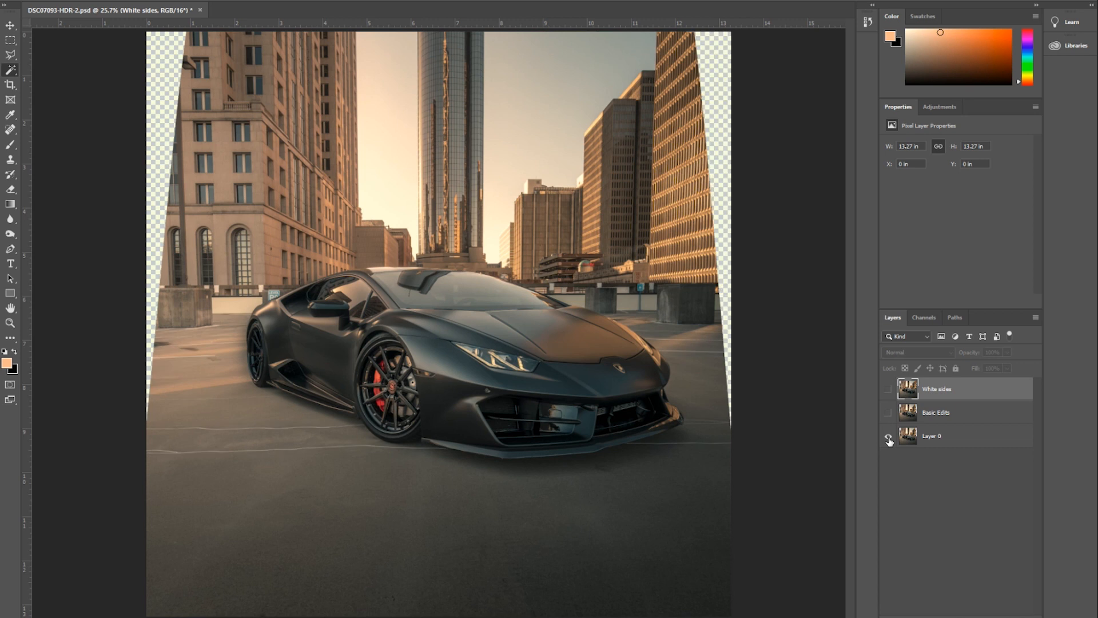
{"action": "left_click", "coordinate": [888, 437], "text": "alt"}
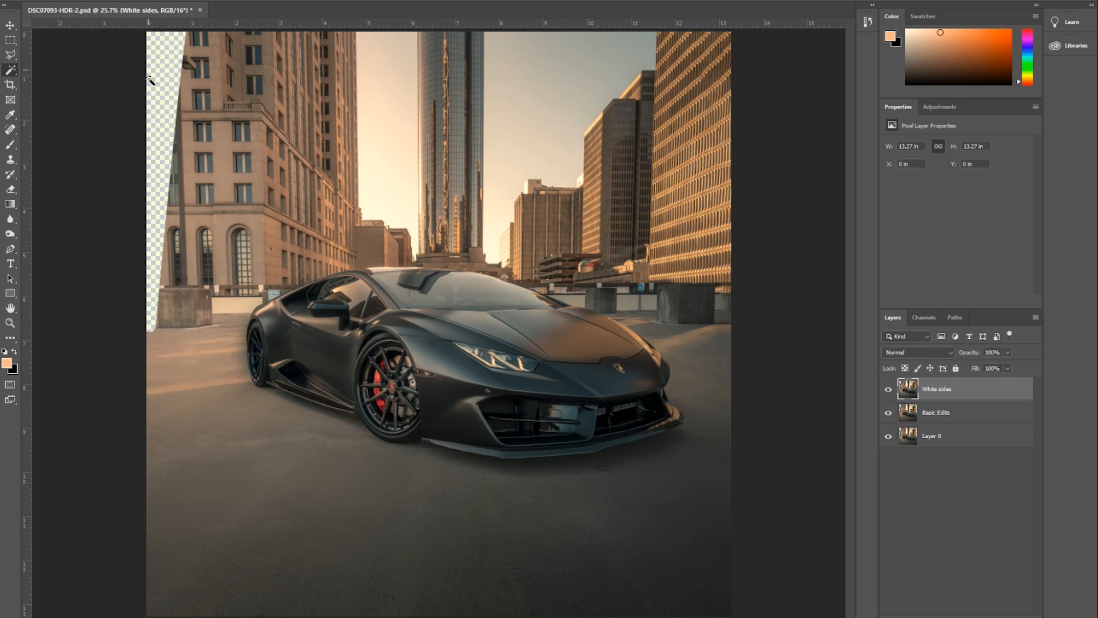
{"action": "left_click", "coordinate": [889, 437], "text": "alt"}
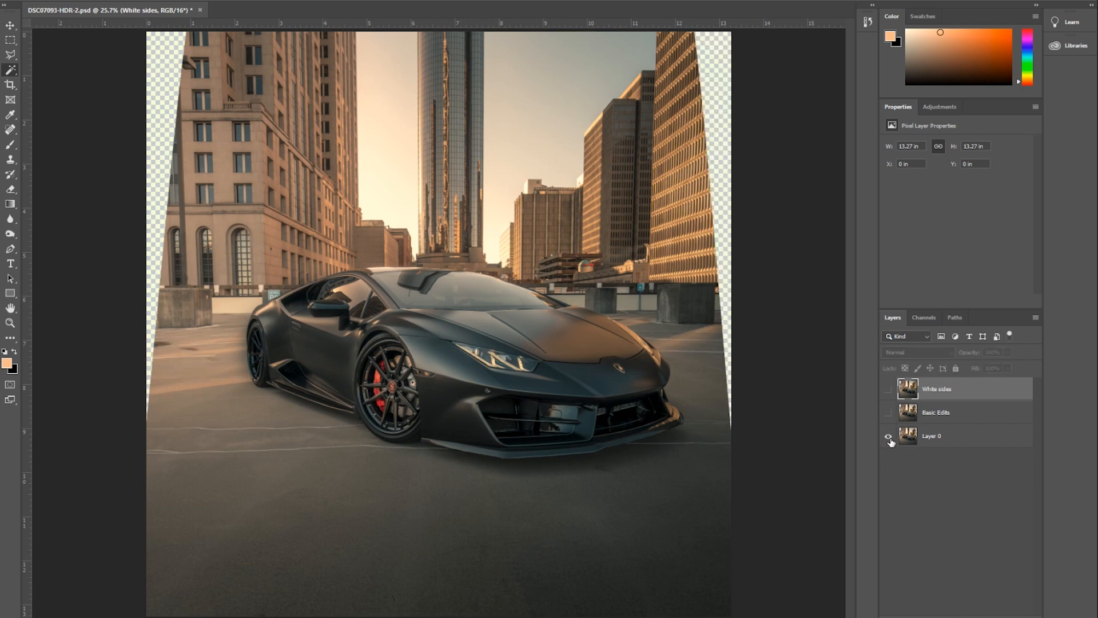